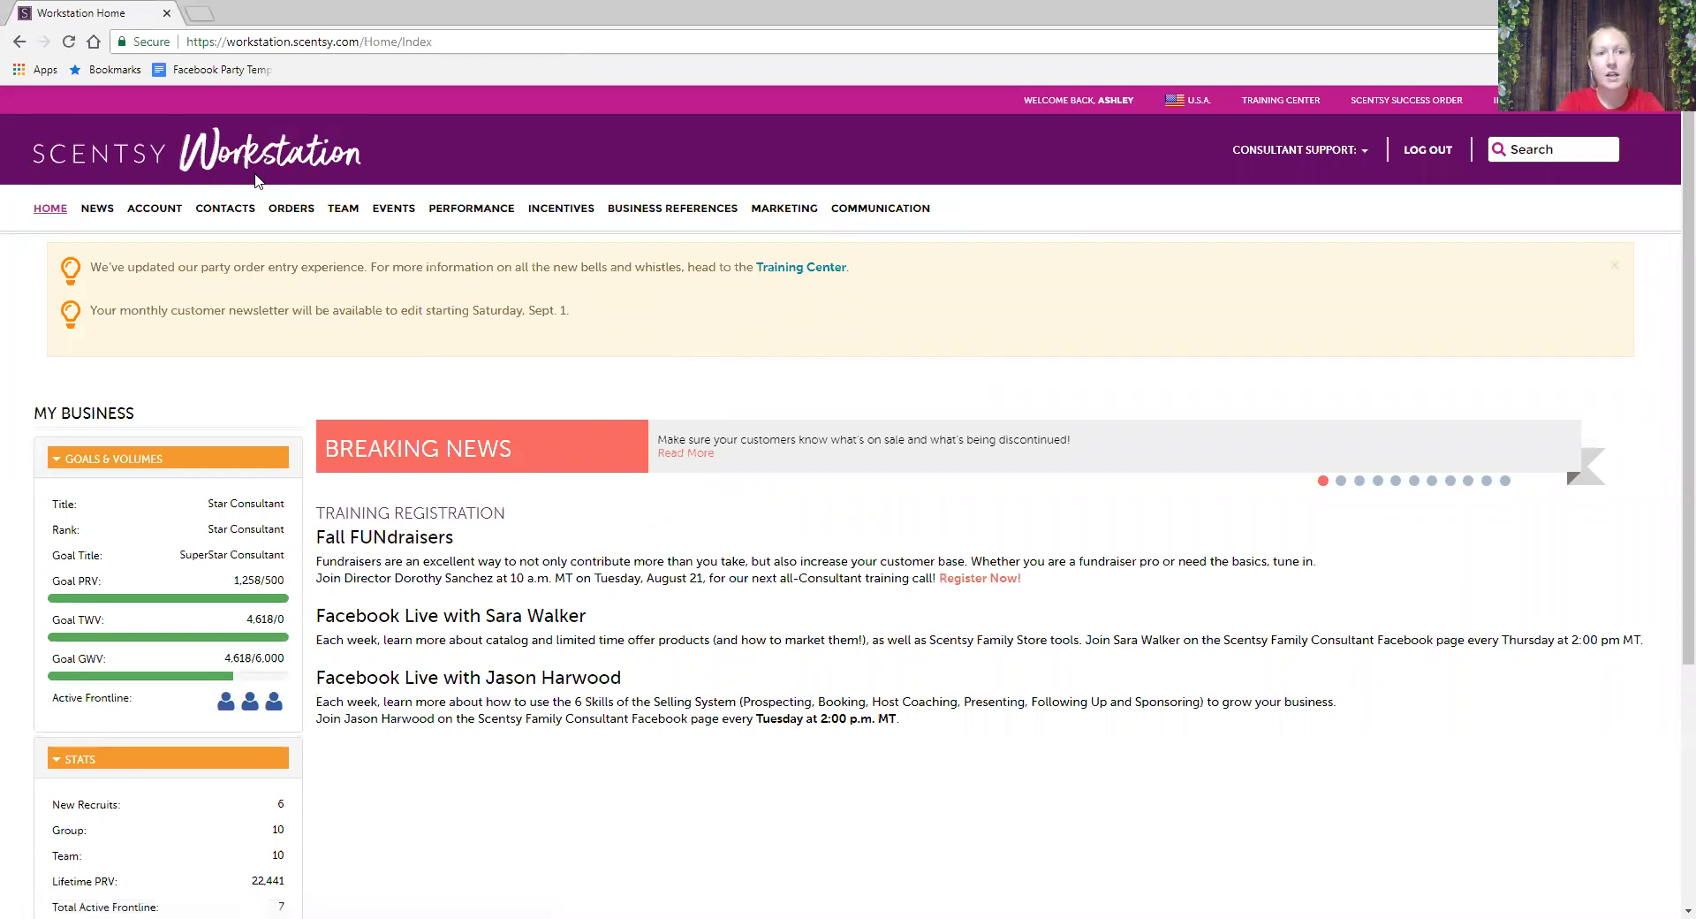
- Start creating a new party from the Orders area and begin entering its name
{"action": "left_click", "coordinate": [299, 210]}
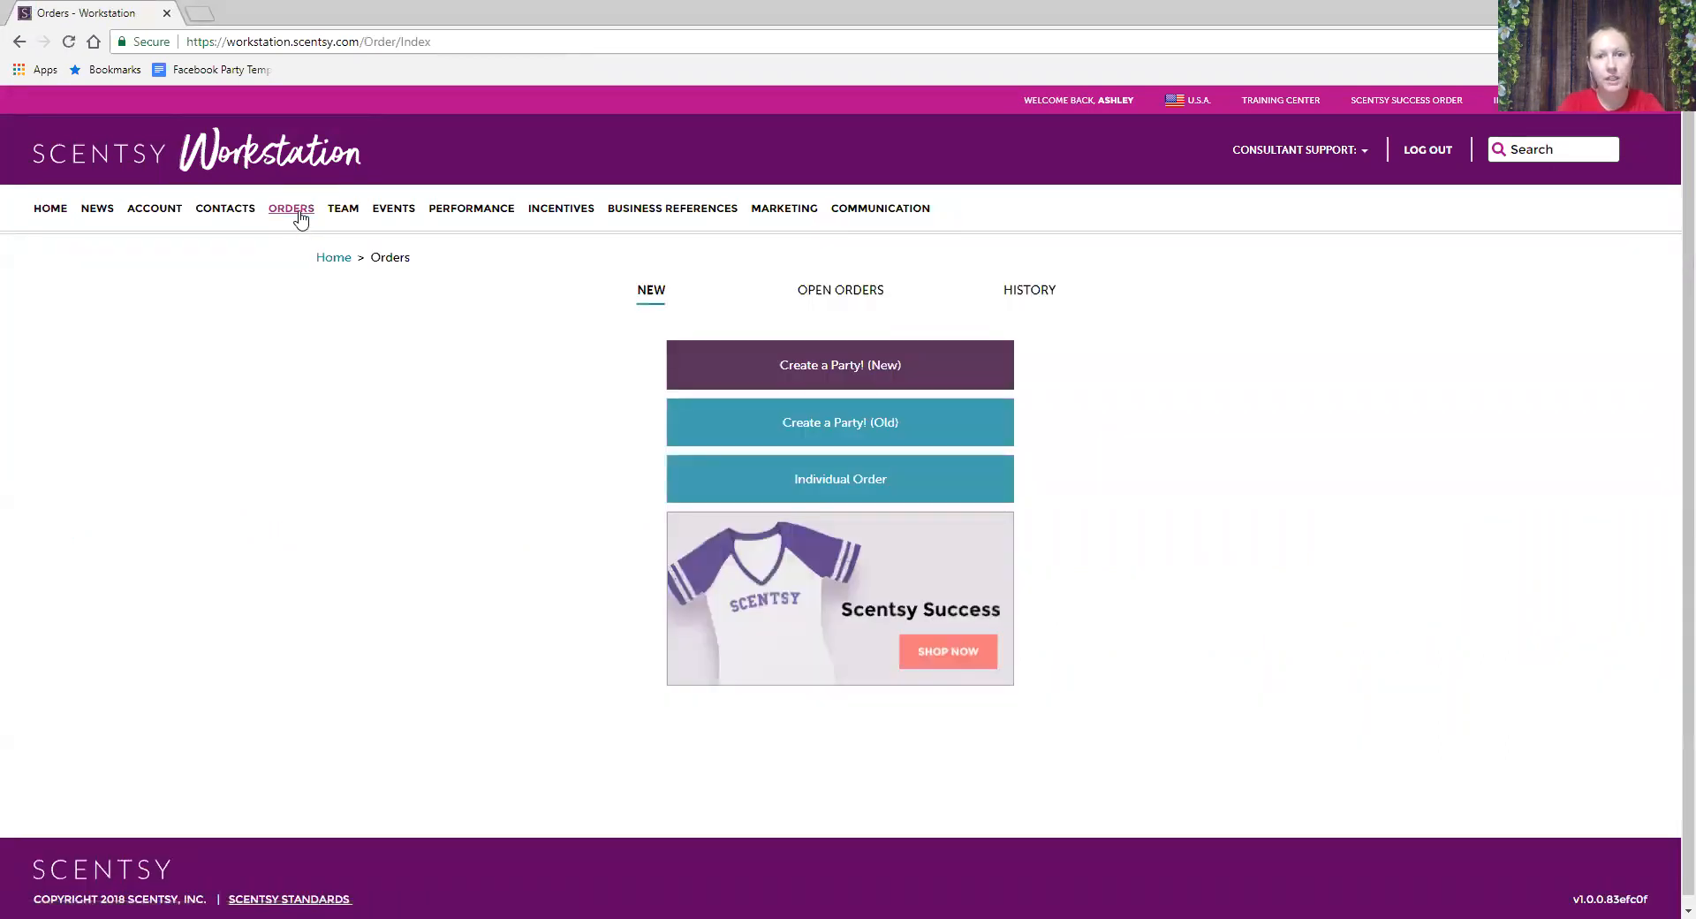
{"action": "left_click", "coordinate": [850, 370]}
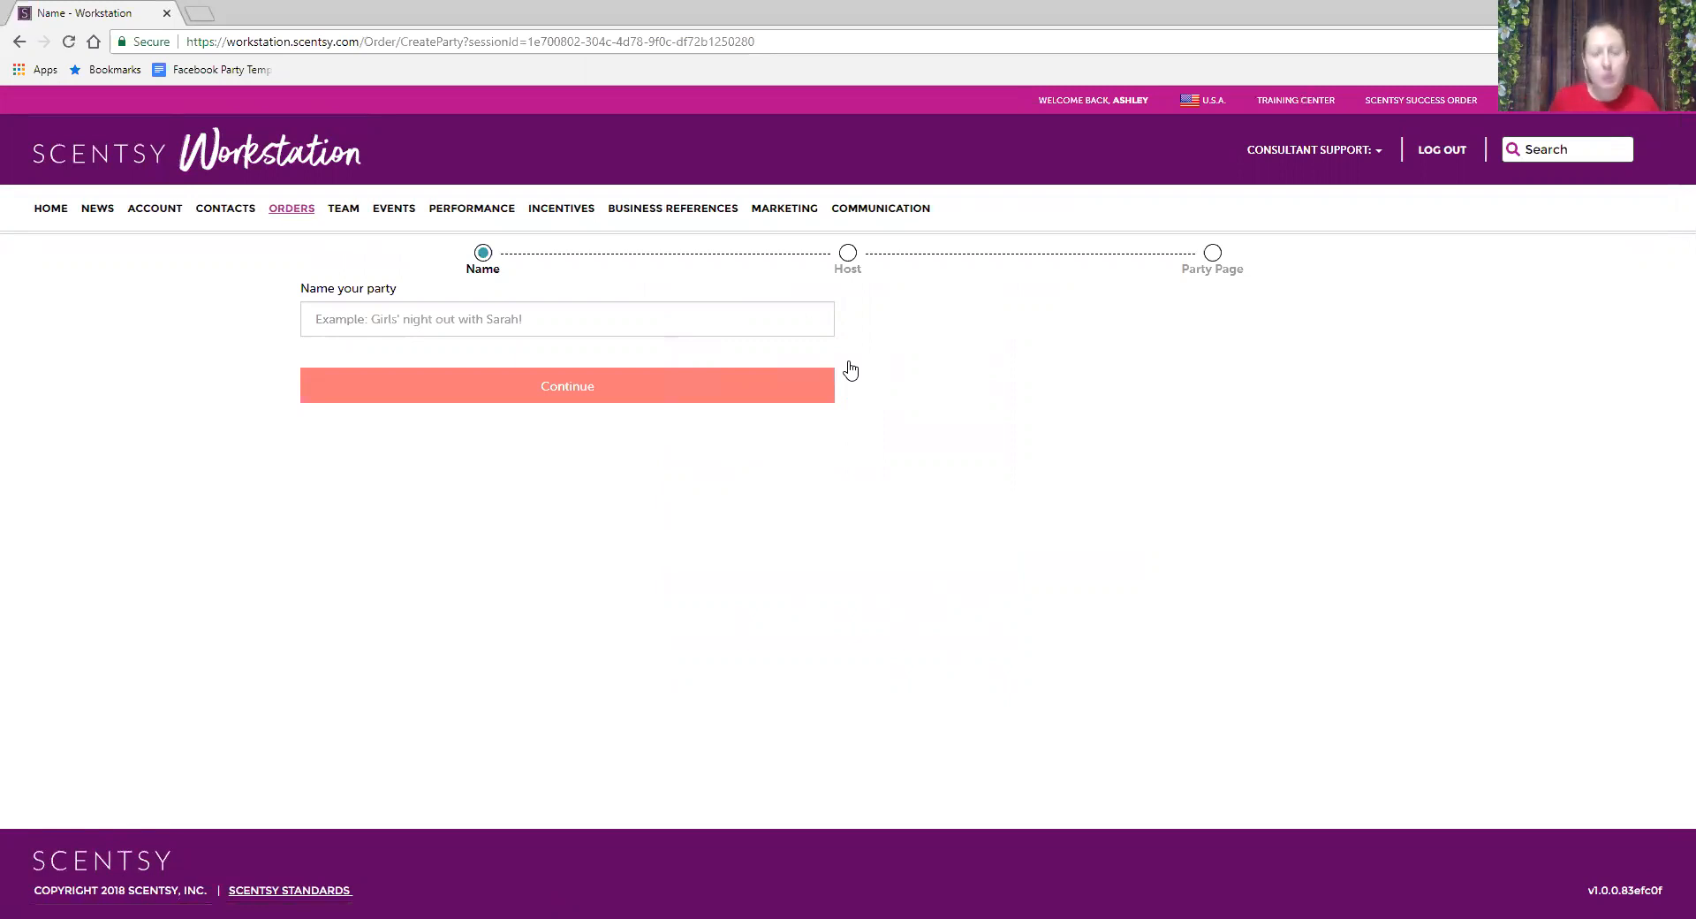
{"action": "left_click", "coordinate": [622, 309]}
- Name the party 'Tricia's Scavenger Hunt' via autofill and continue to the Host Info form
{"action": "type", "text": "Tricia's Scavenger Hunt"}
{"action": "left_click", "coordinate": [468, 351]}
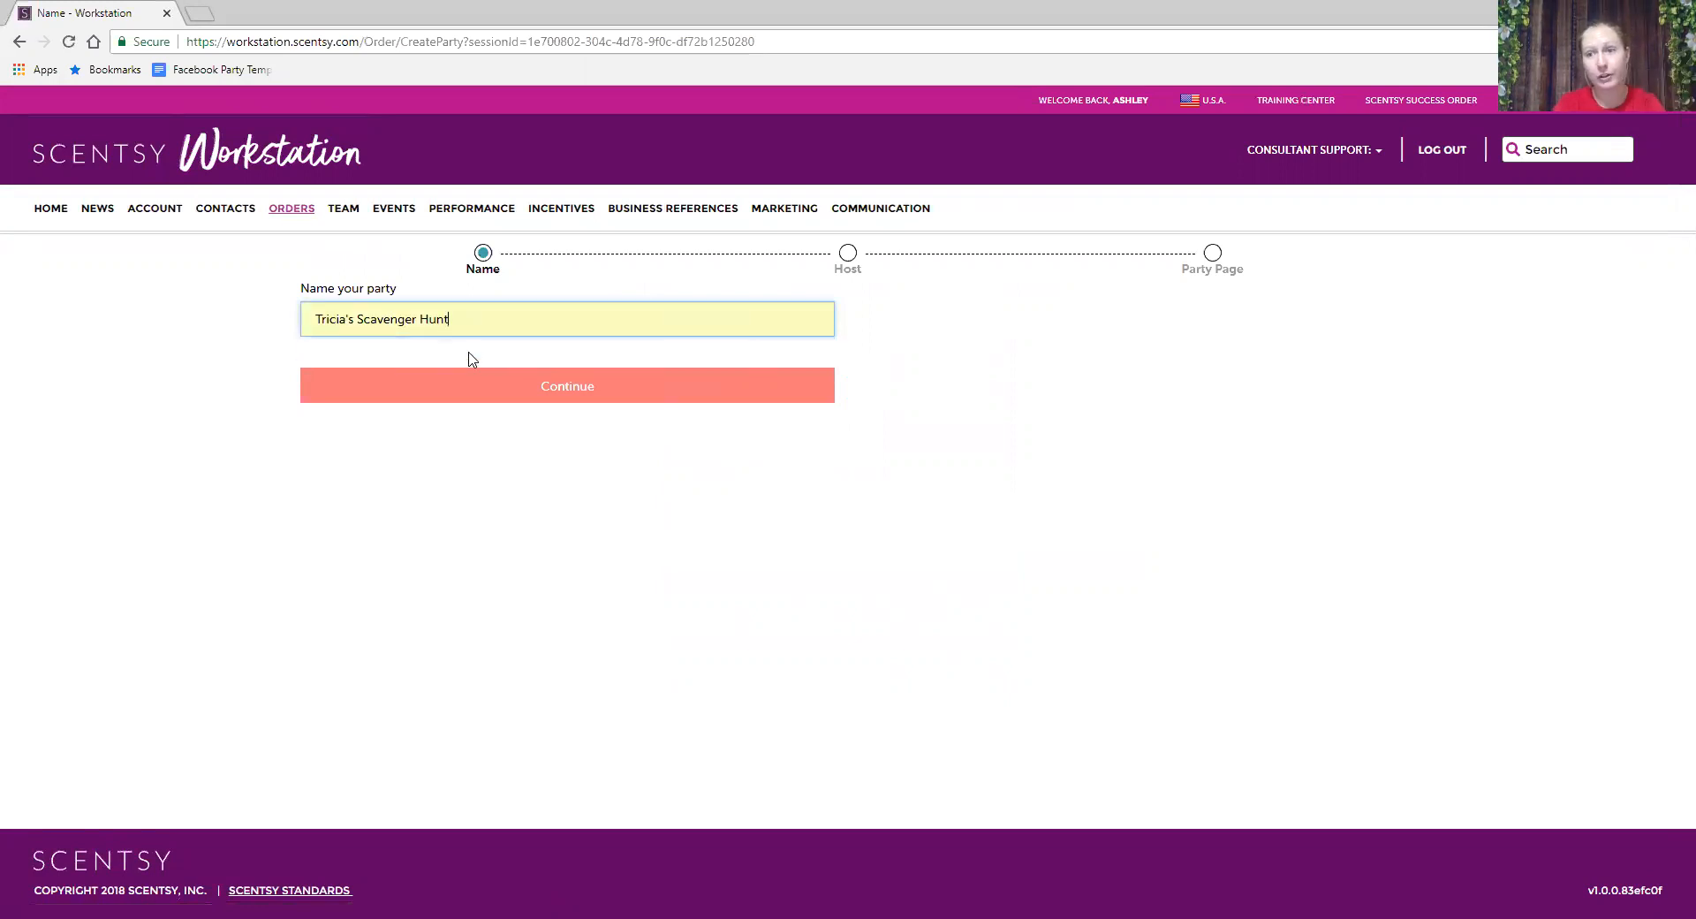
{"action": "left_click", "coordinate": [173, 475]}
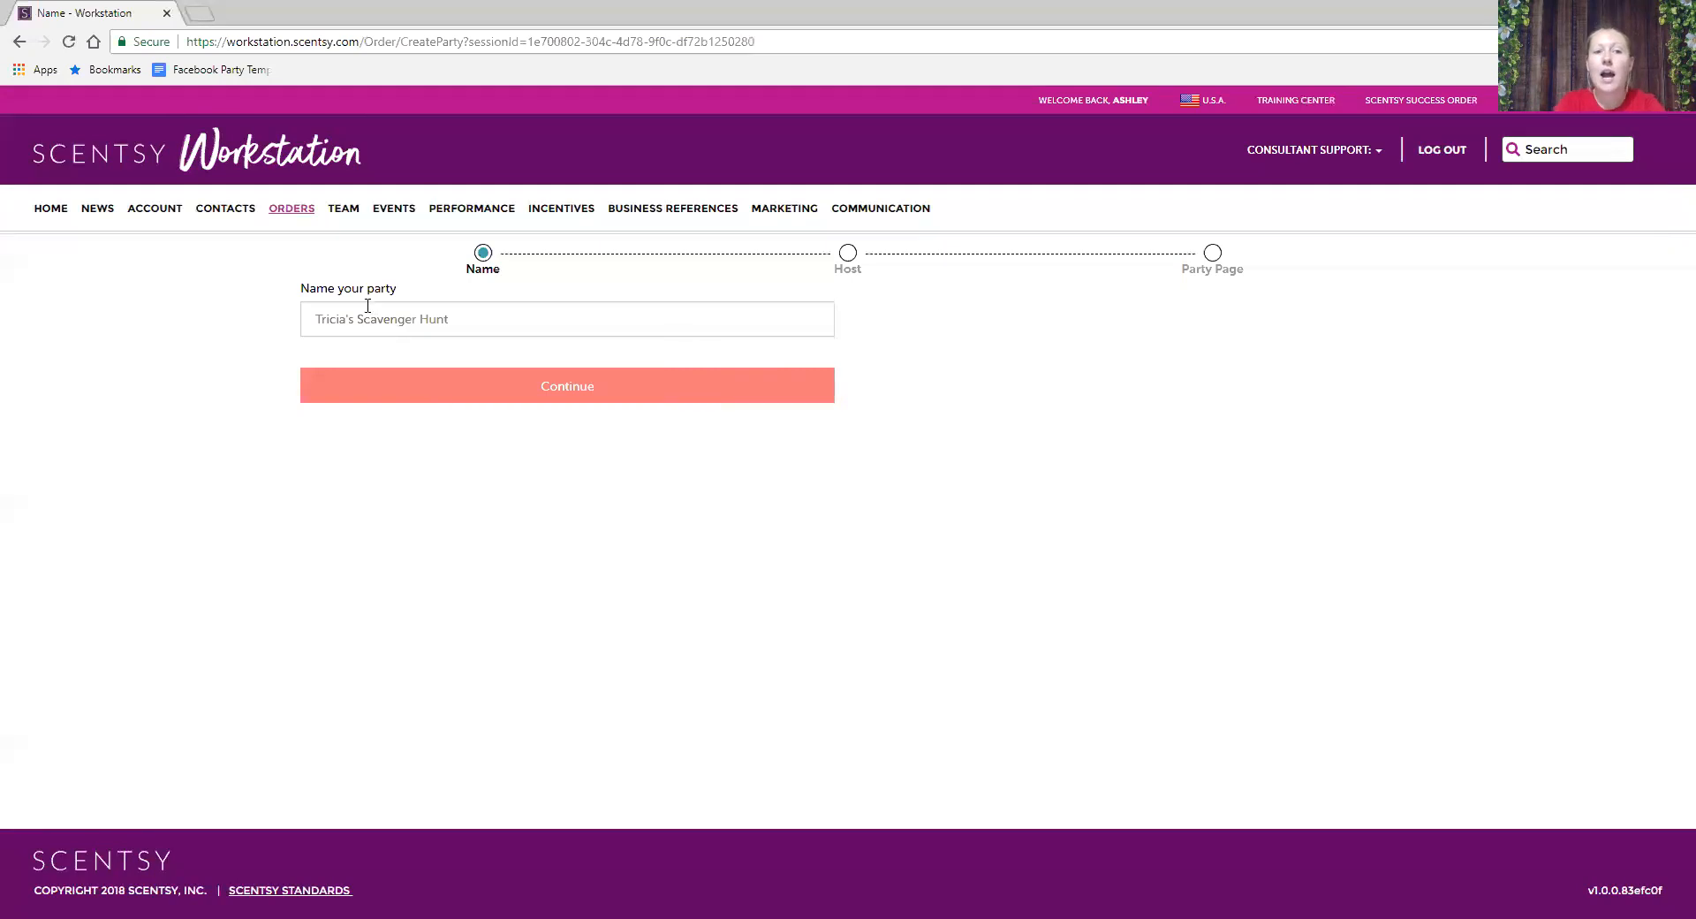
{"action": "left_click", "coordinate": [557, 393]}
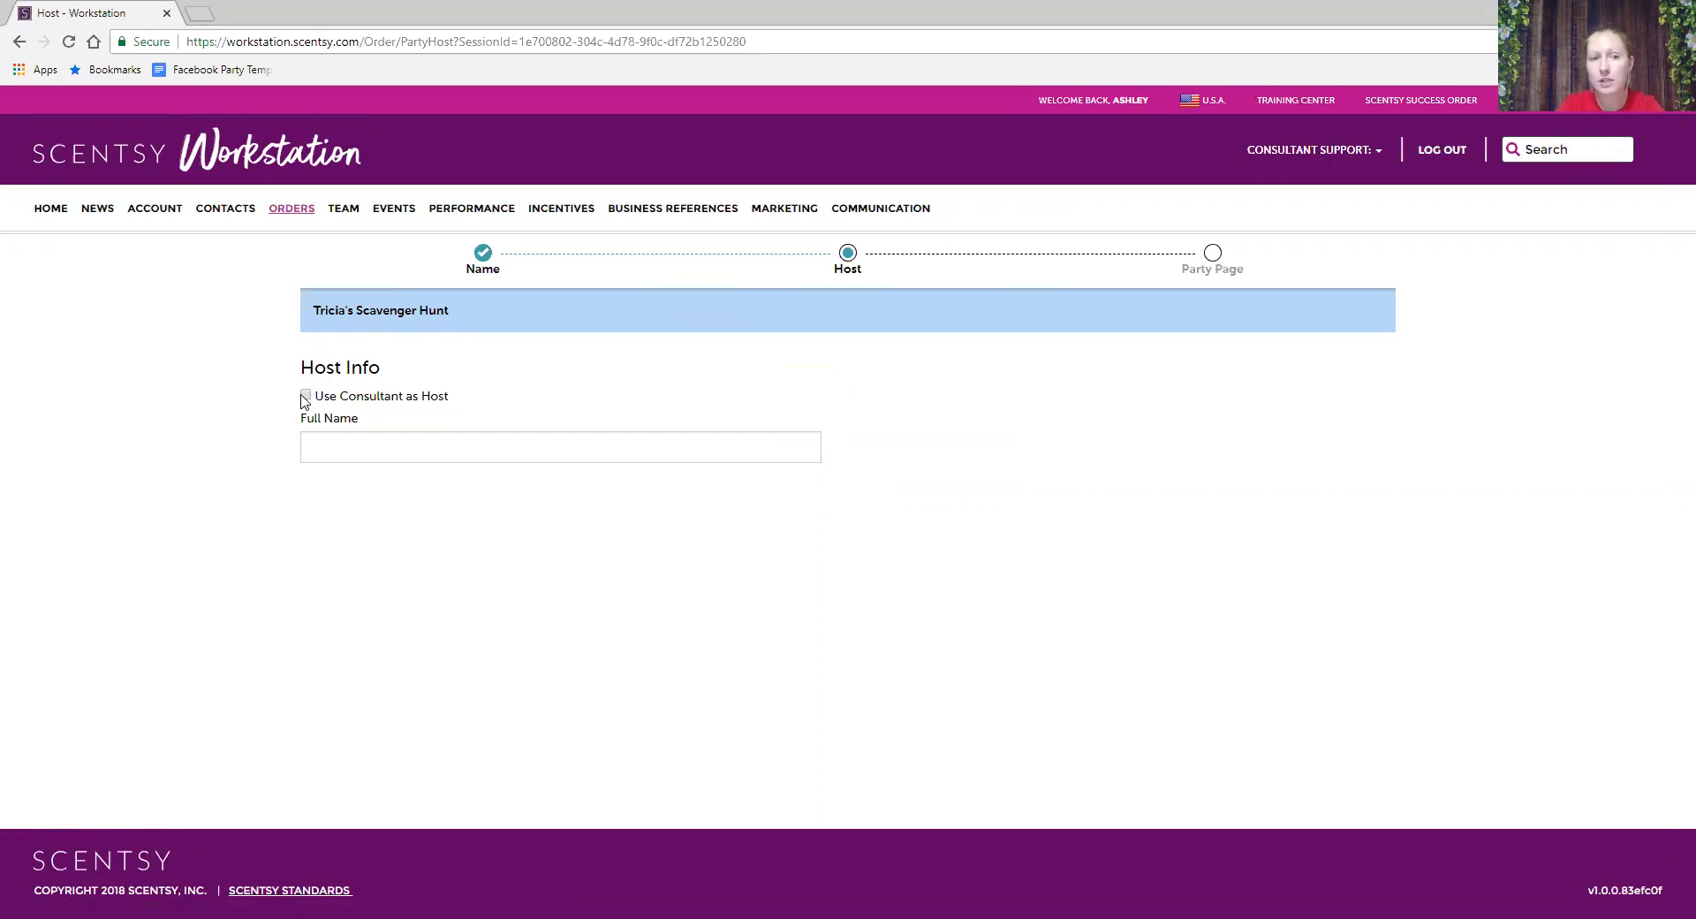
{"action": "left_click", "coordinate": [338, 448]}
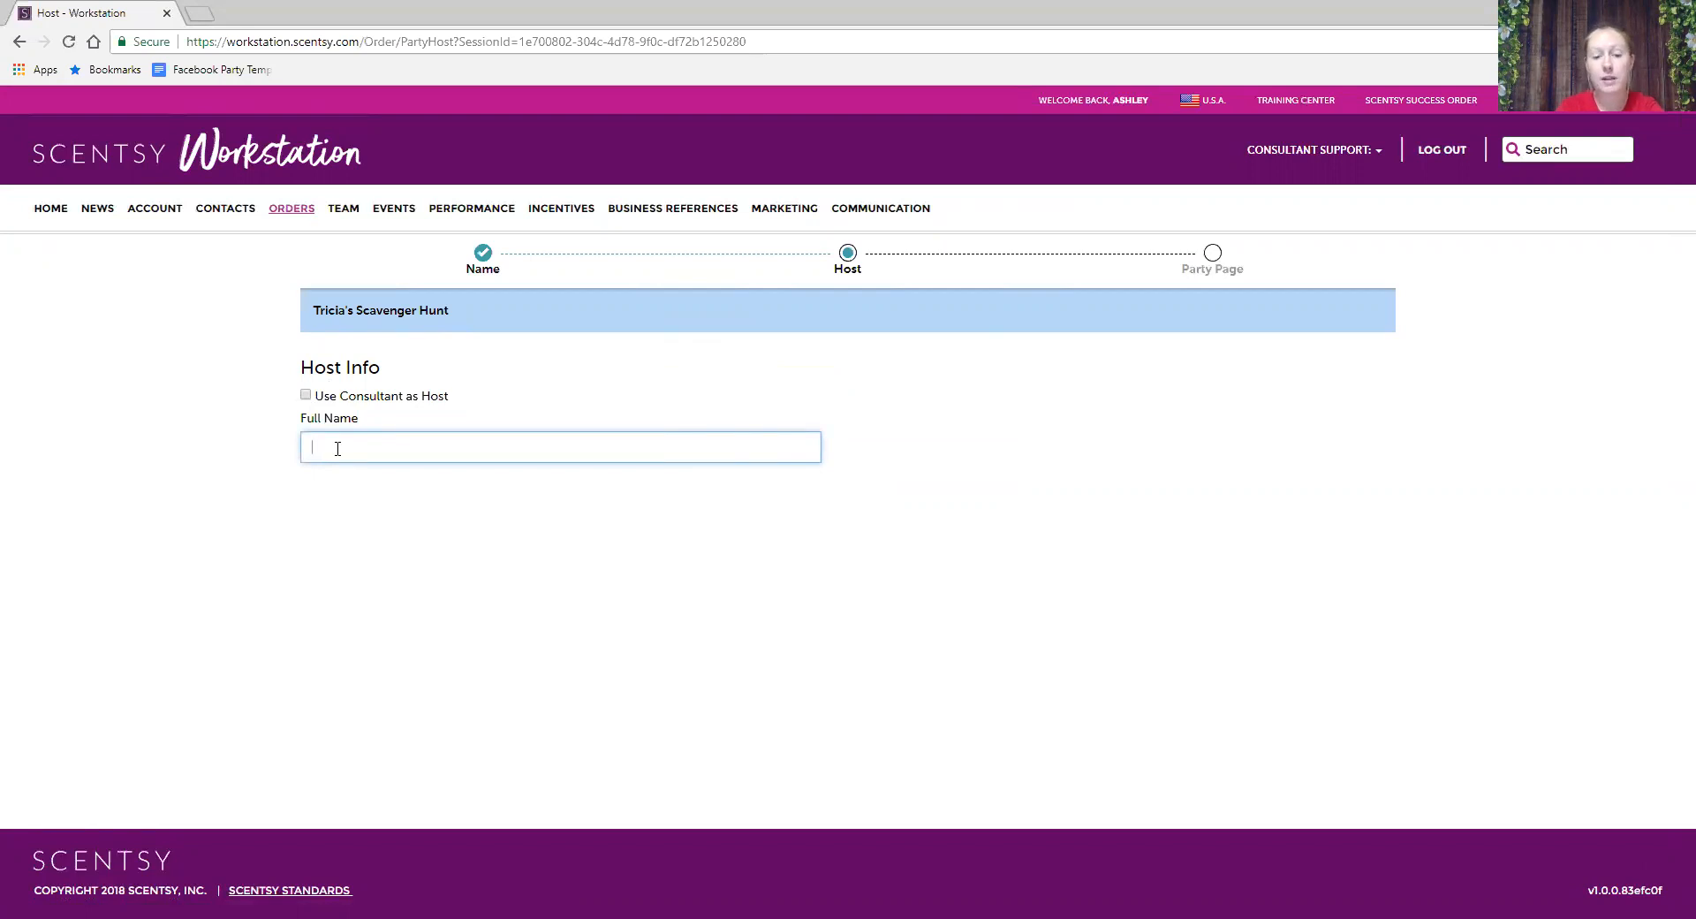
- Make the matching existing contact the host and ship to the consultant's permanent address
{"action": "type", "text": "Tricia"}
{"action": "left_click", "coordinate": [395, 493]}
{"action": "scroll", "coordinate": [396, 495], "scroll_direction": "down", "scroll_amount": 1}
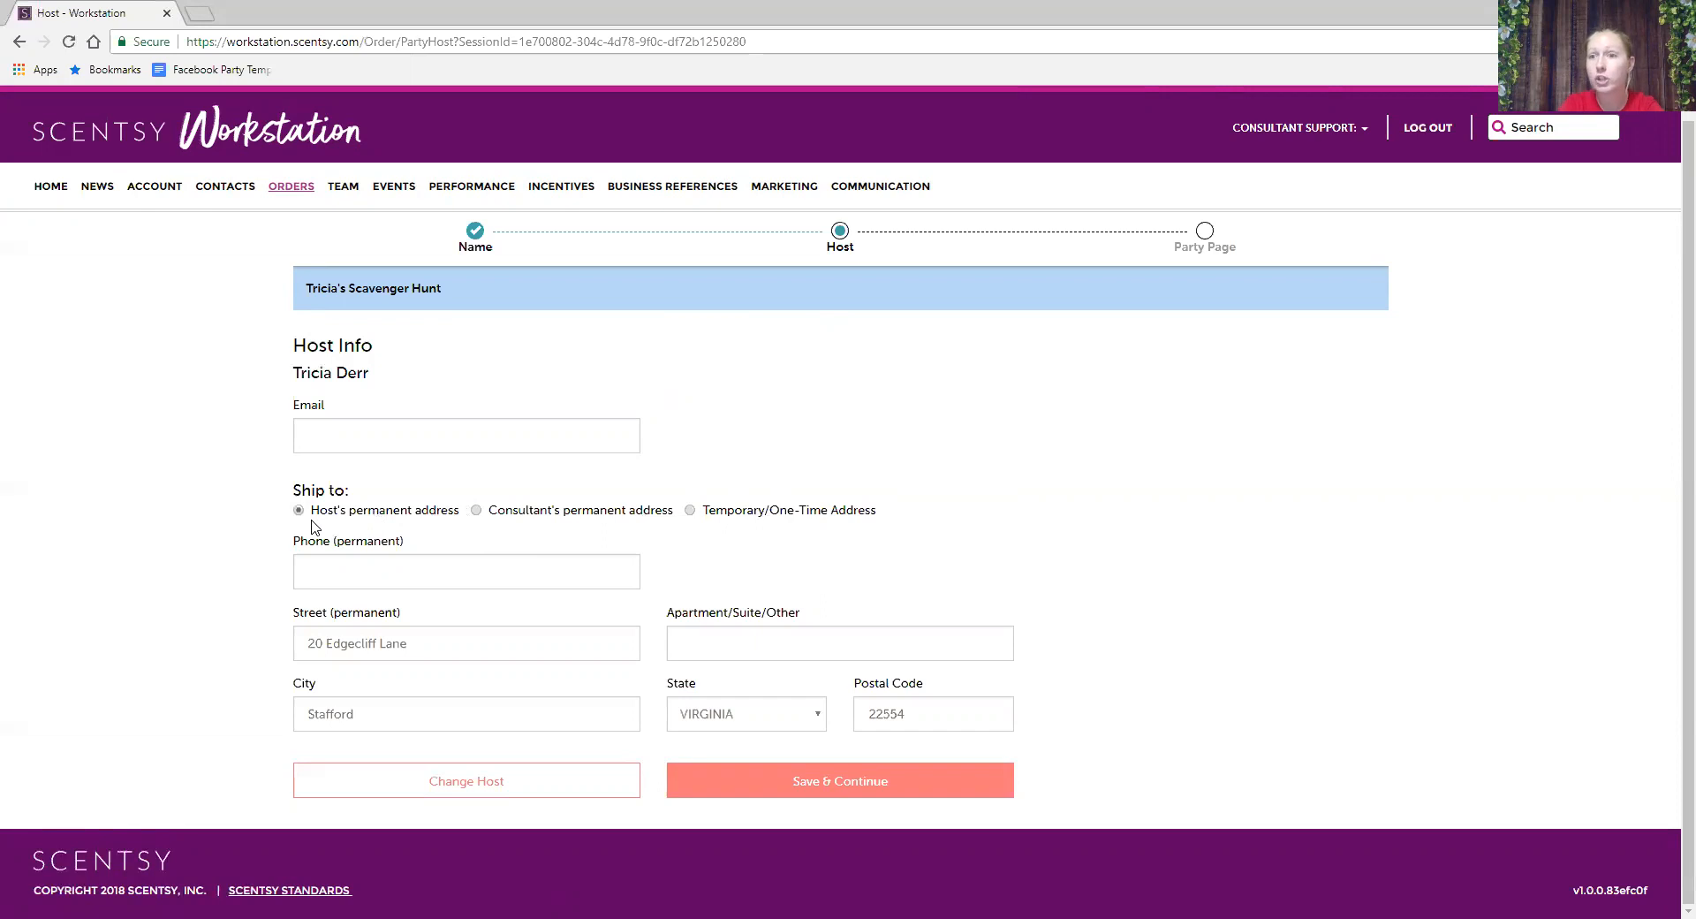
{"action": "left_click", "coordinate": [476, 511]}
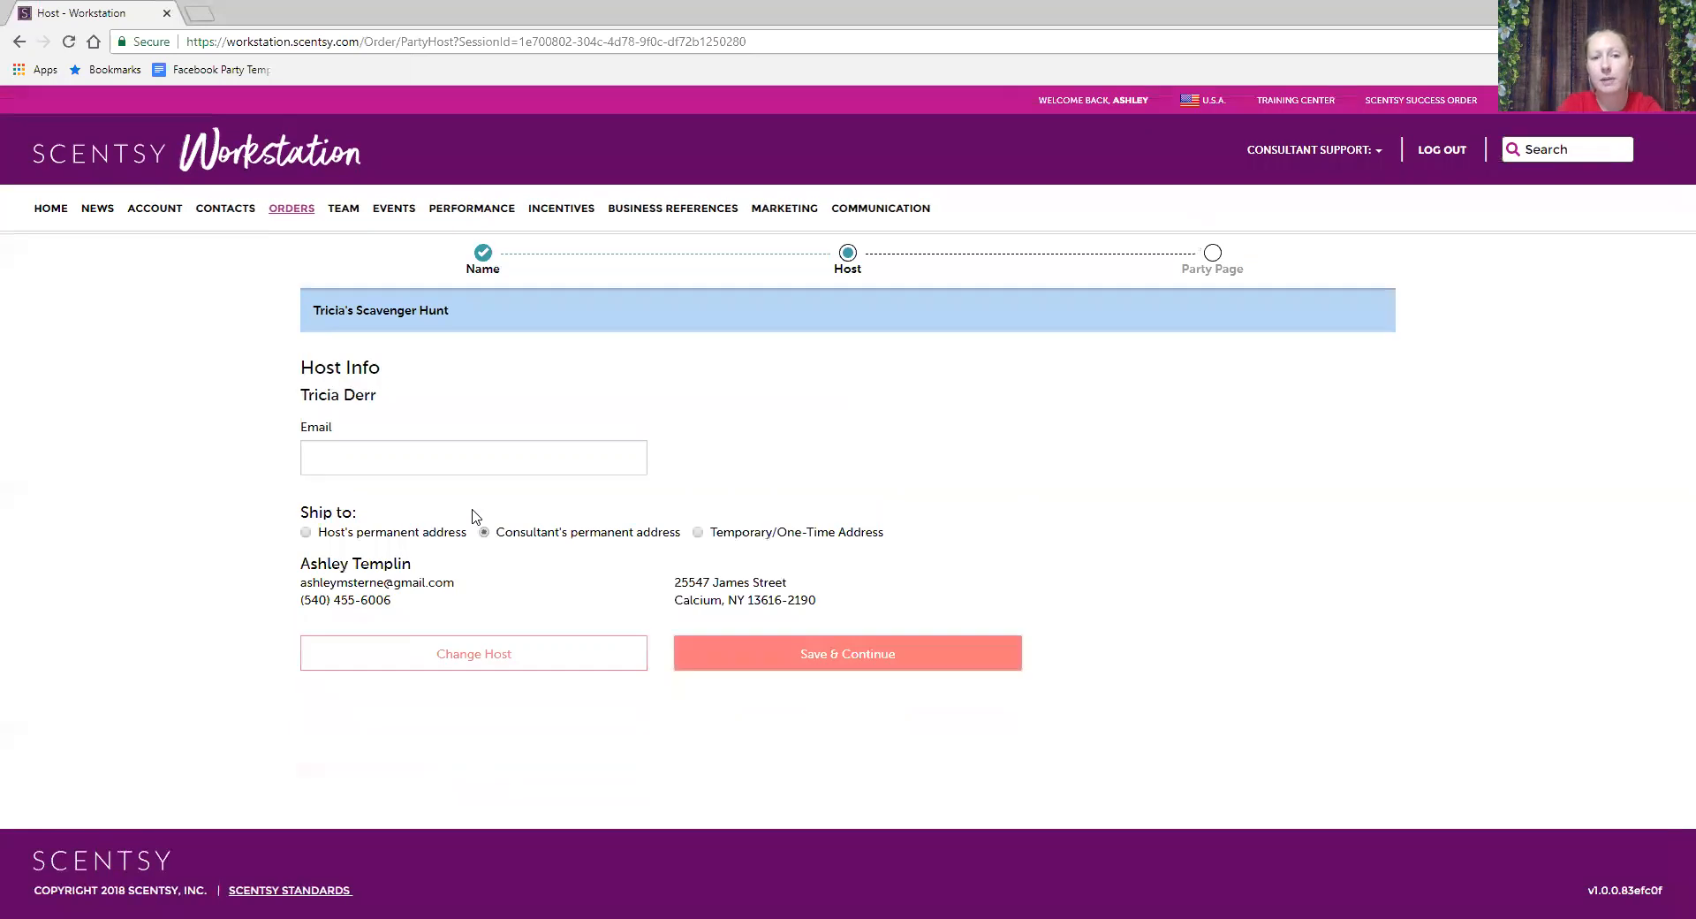
- Ship to the consultant's permanent address instead of the host's, then save the host details
{"action": "left_click", "coordinate": [305, 533]}
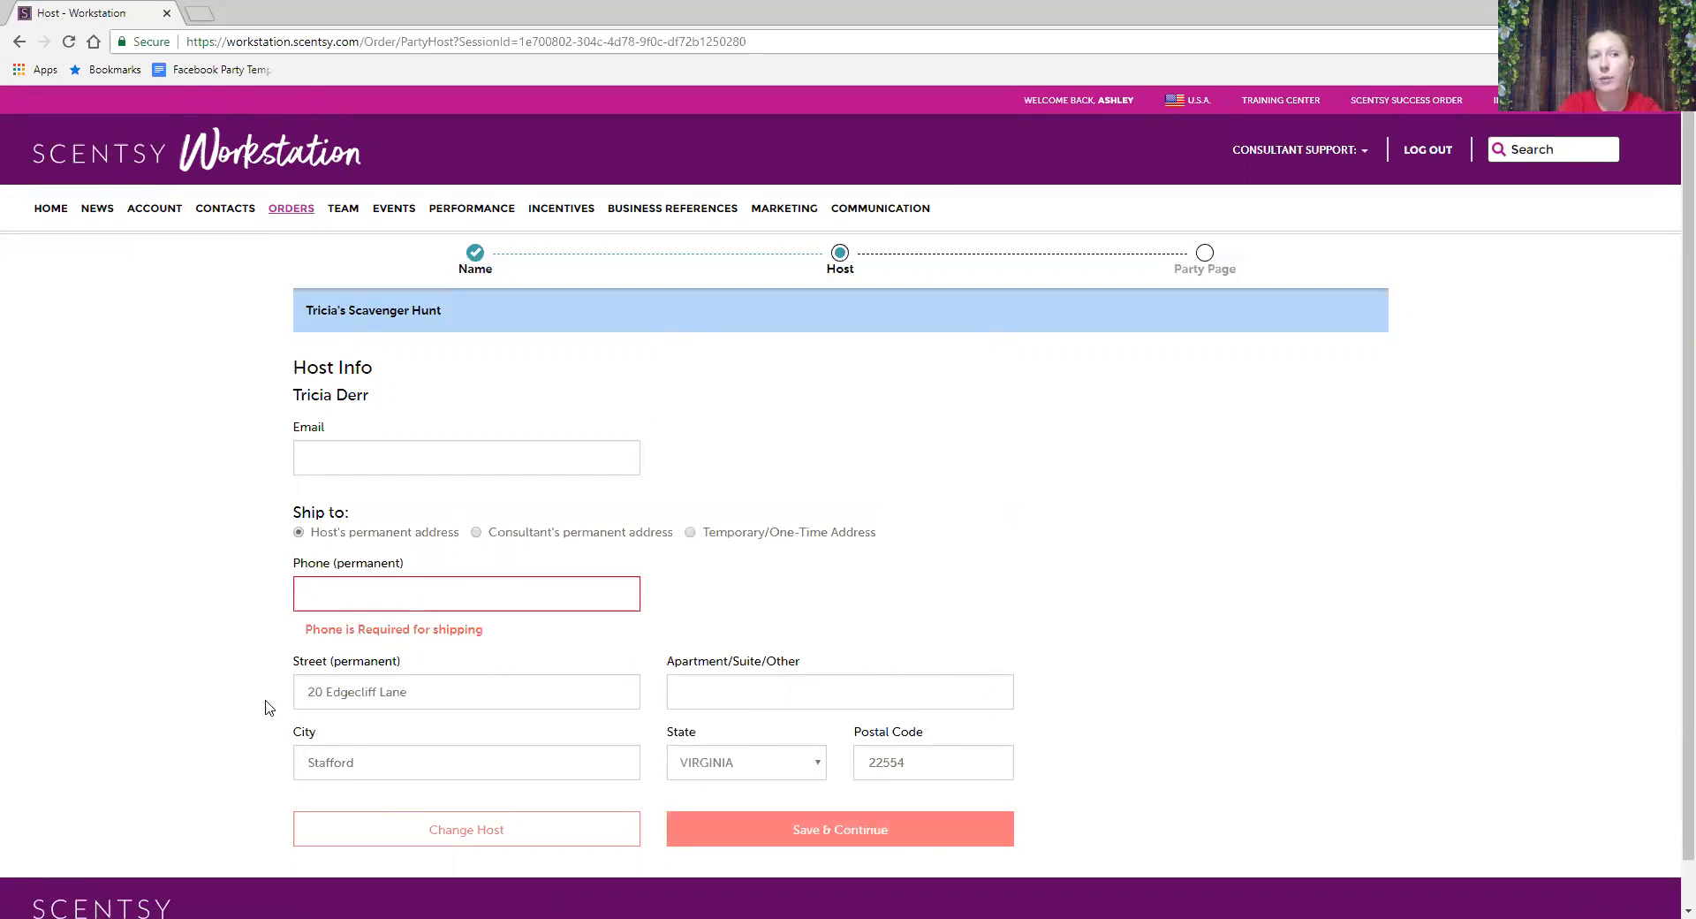
{"action": "left_click", "coordinate": [629, 584]}
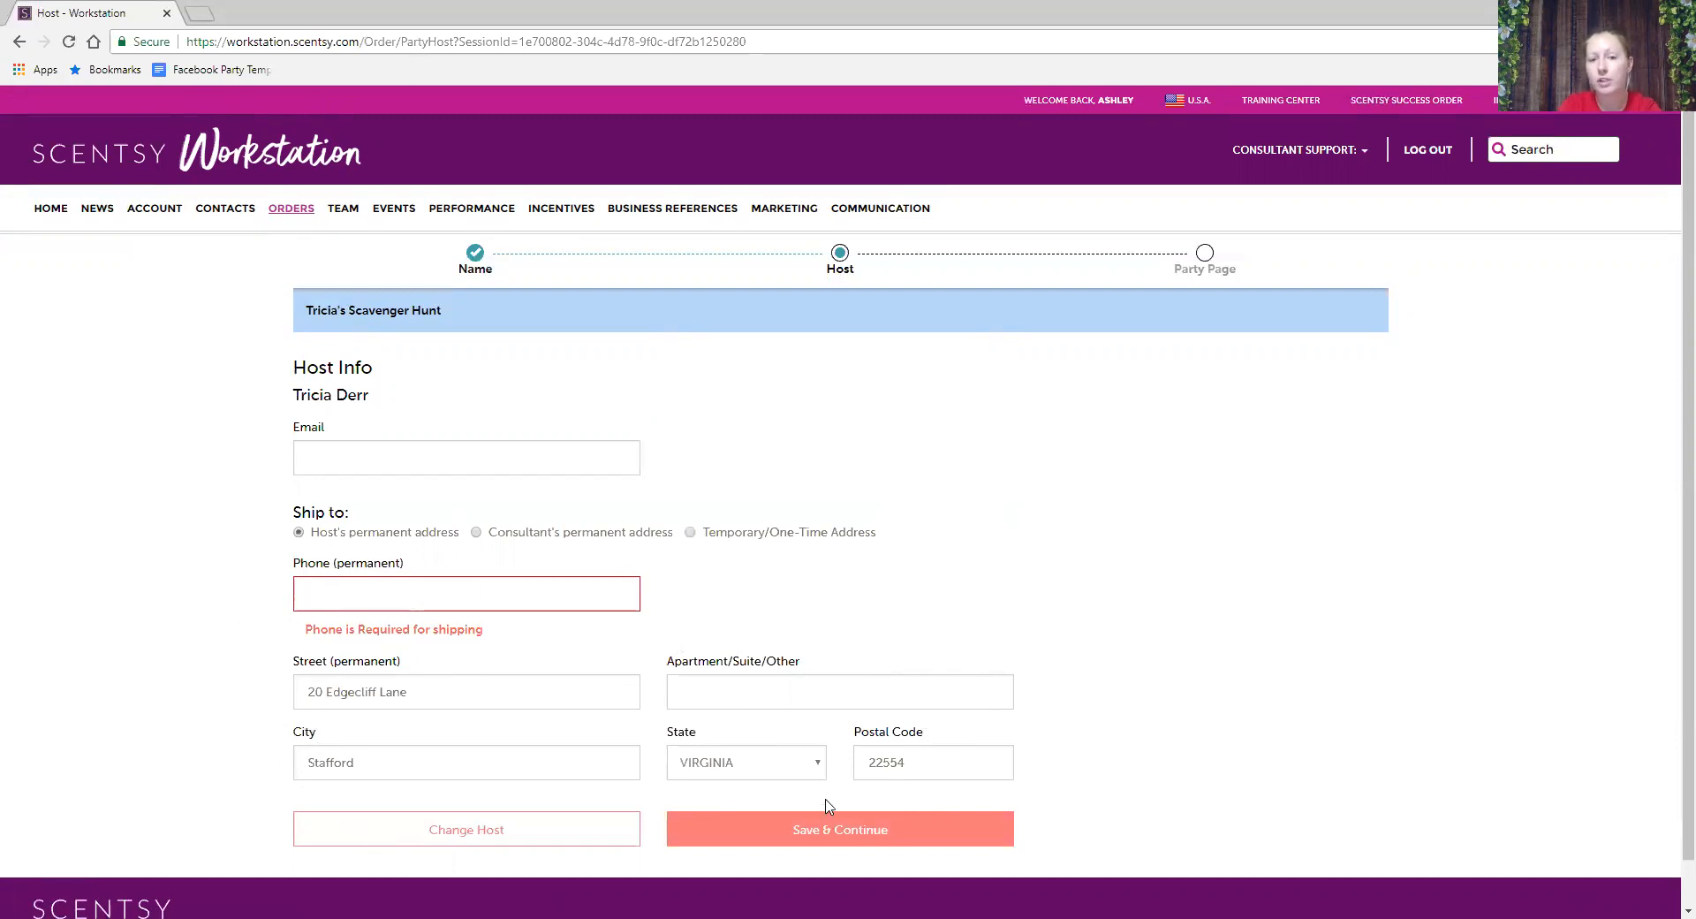
{"action": "left_click", "coordinate": [822, 830]}
{"action": "left_click", "coordinate": [475, 532]}
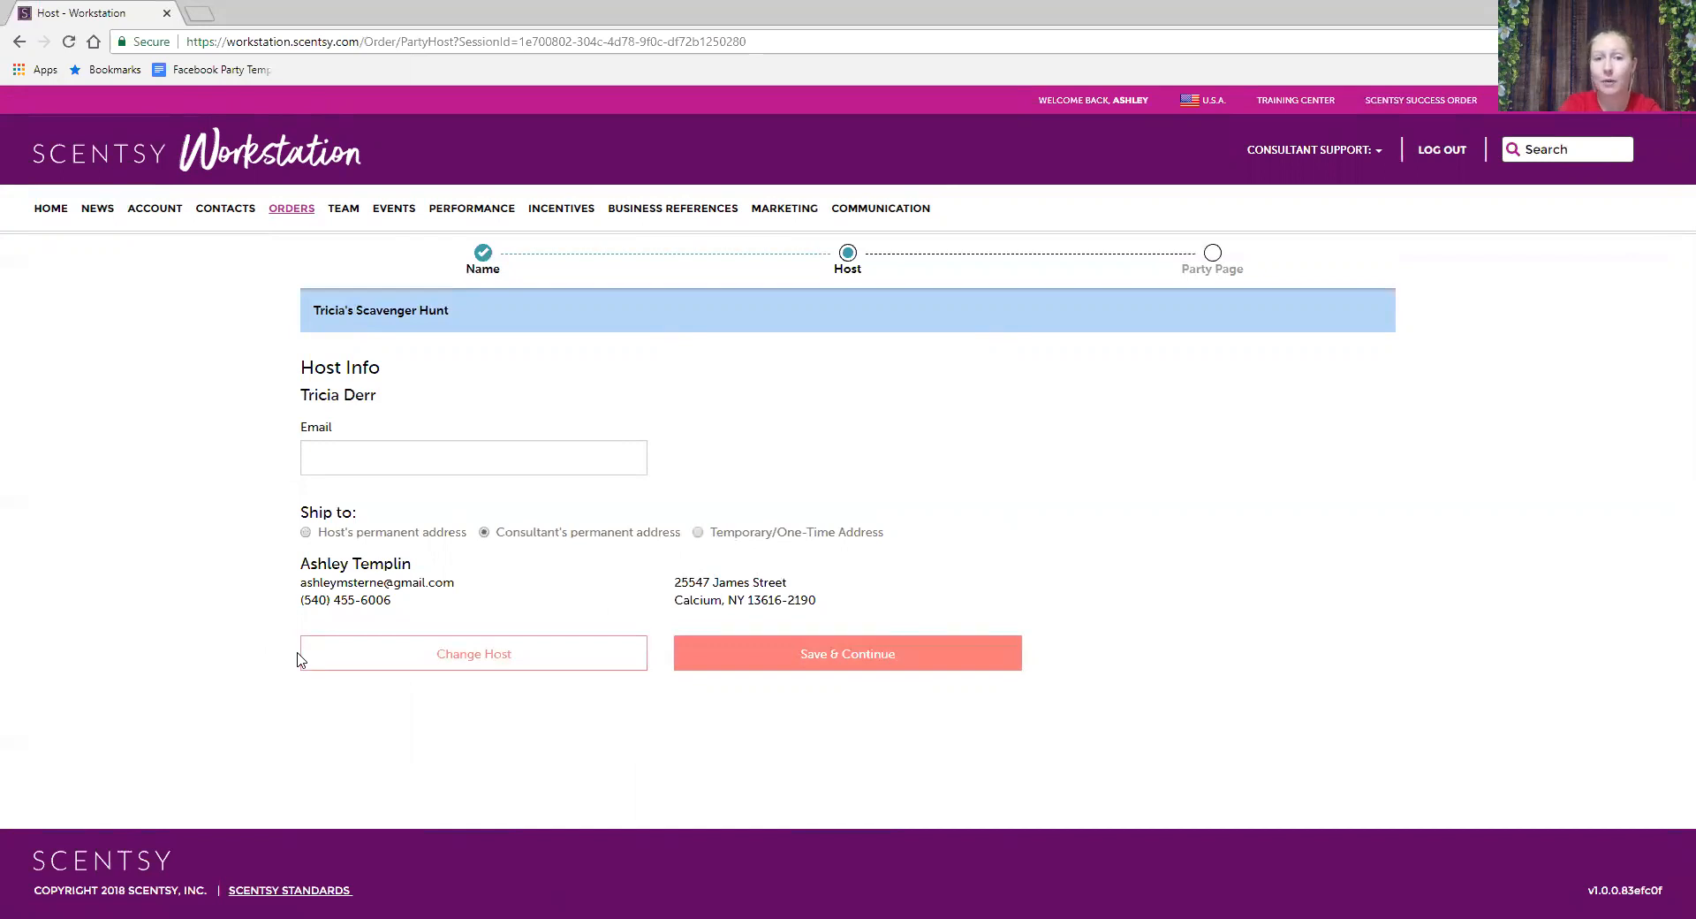
{"action": "left_click", "coordinate": [741, 658]}
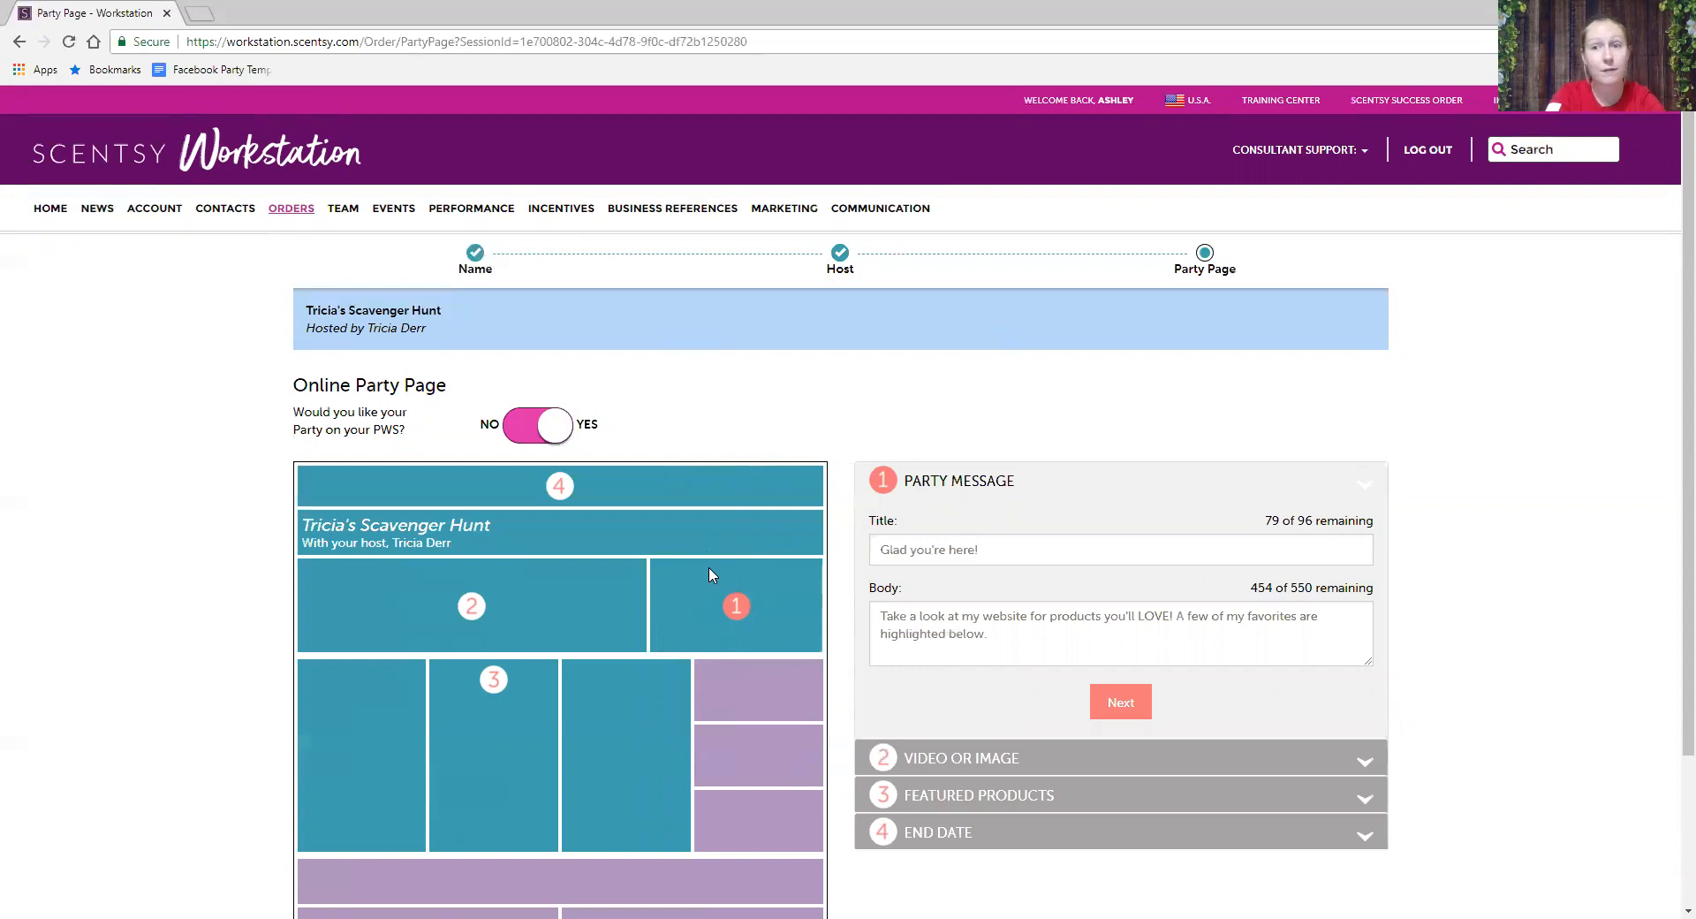
- Keep the default party message and choose the default image for the party page
{"action": "left_click", "coordinate": [1118, 698]}
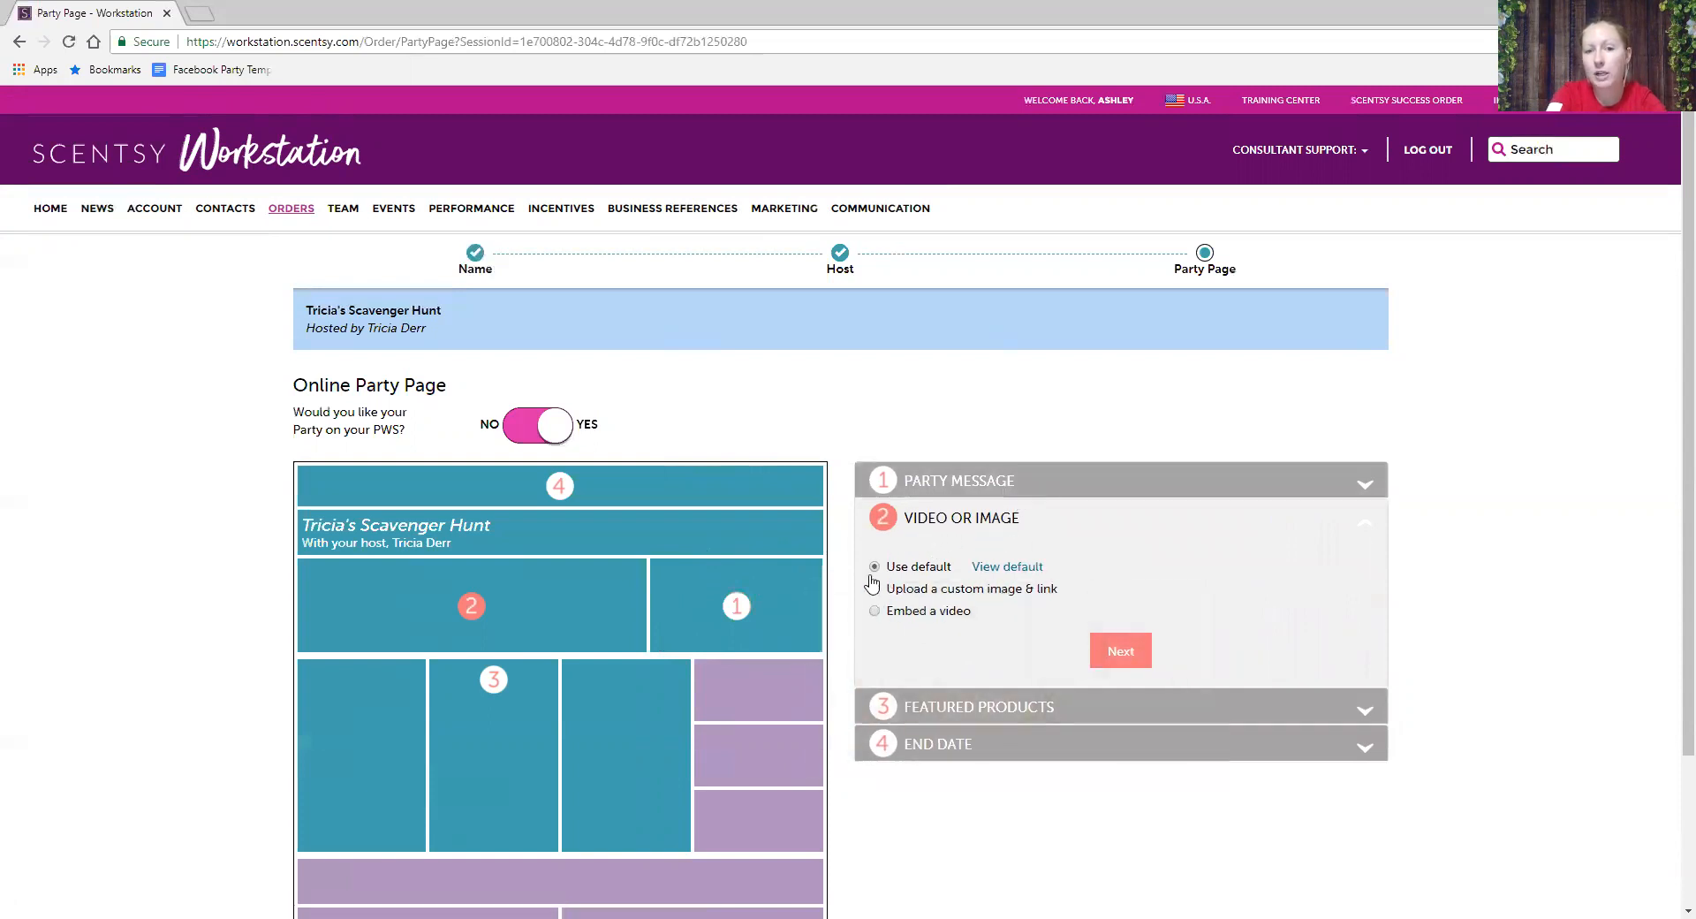
{"action": "left_click", "coordinate": [1014, 568]}
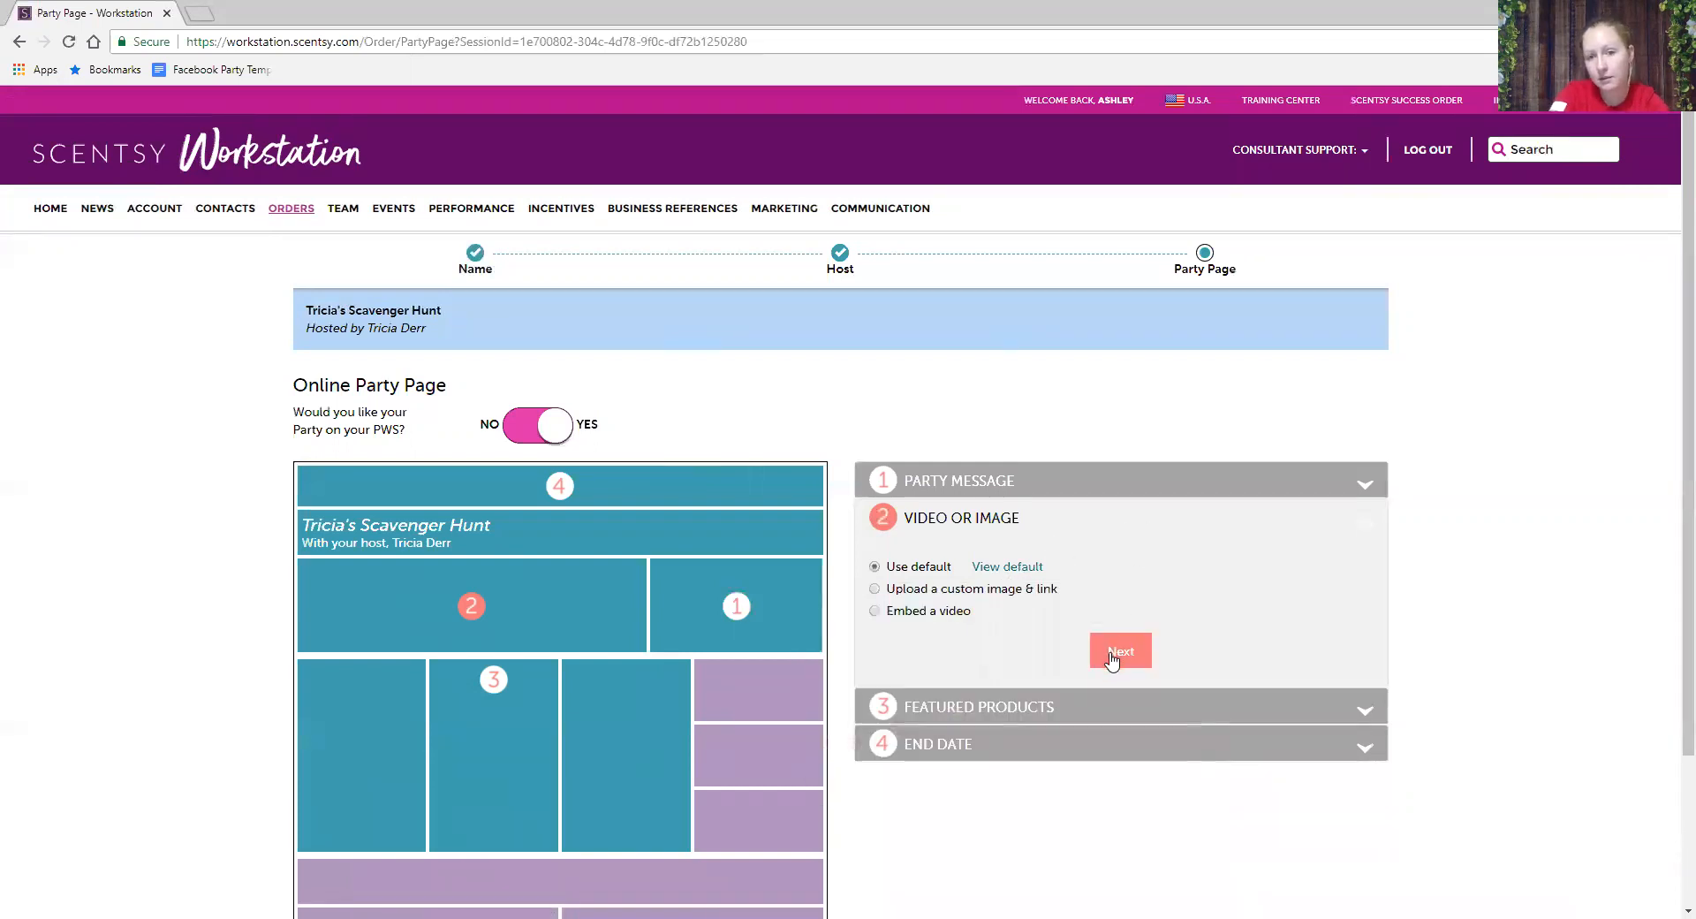
- Keep the default image and default featured products, bringing up the End Date calendar
{"action": "left_click", "coordinate": [1112, 655]}
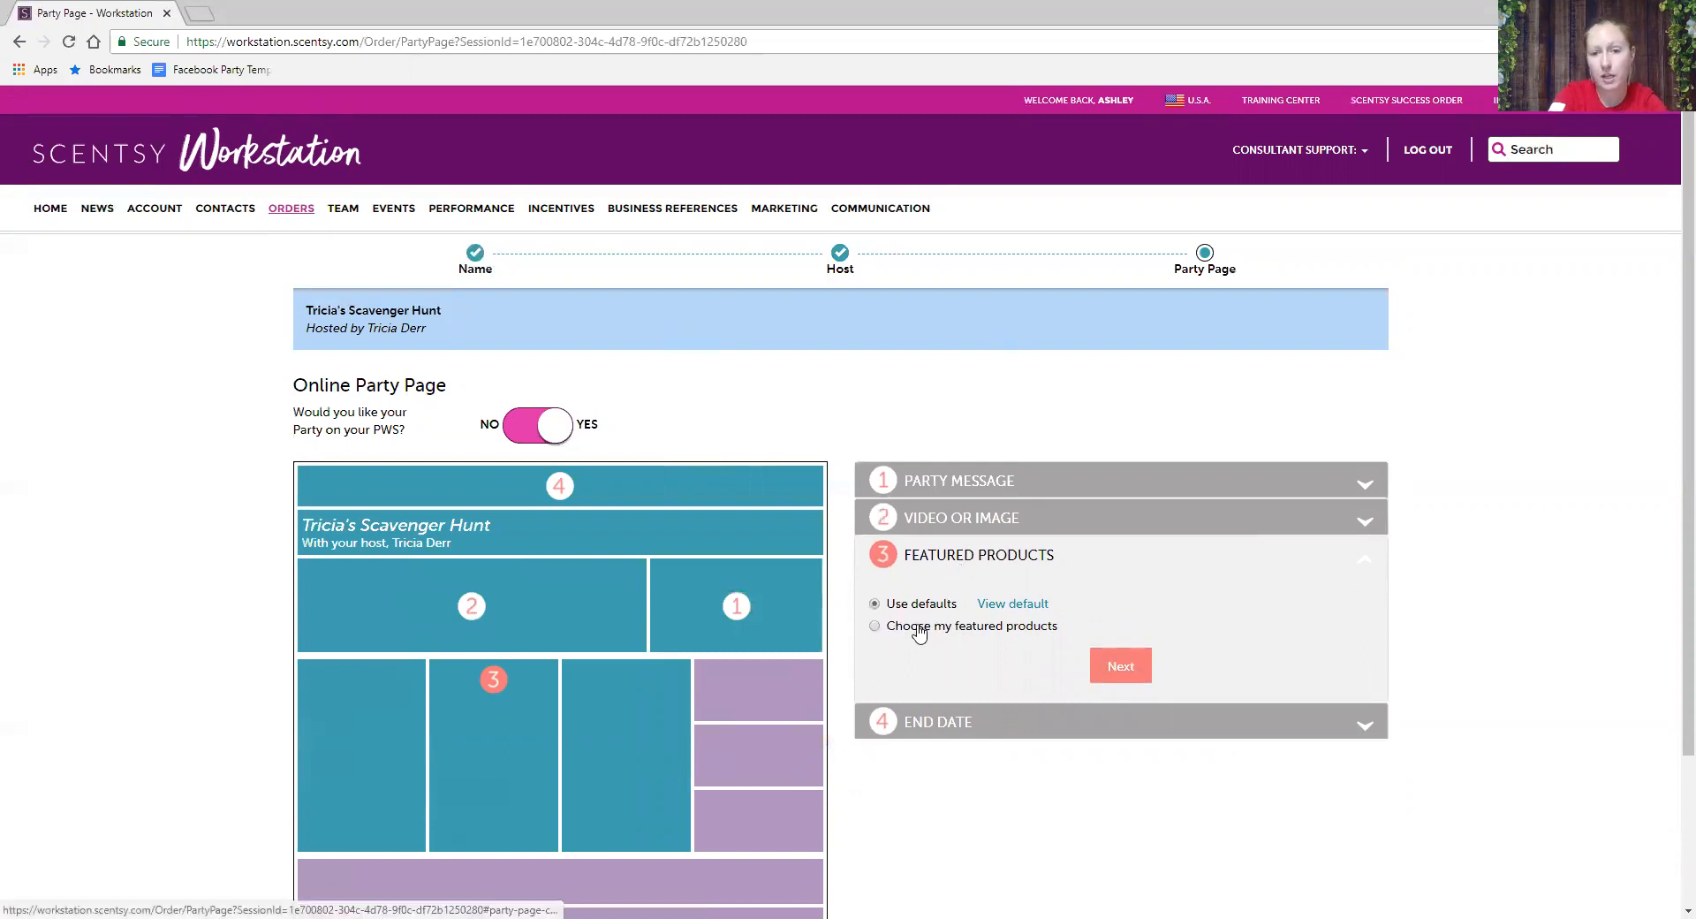
{"action": "left_click", "coordinate": [1013, 604]}
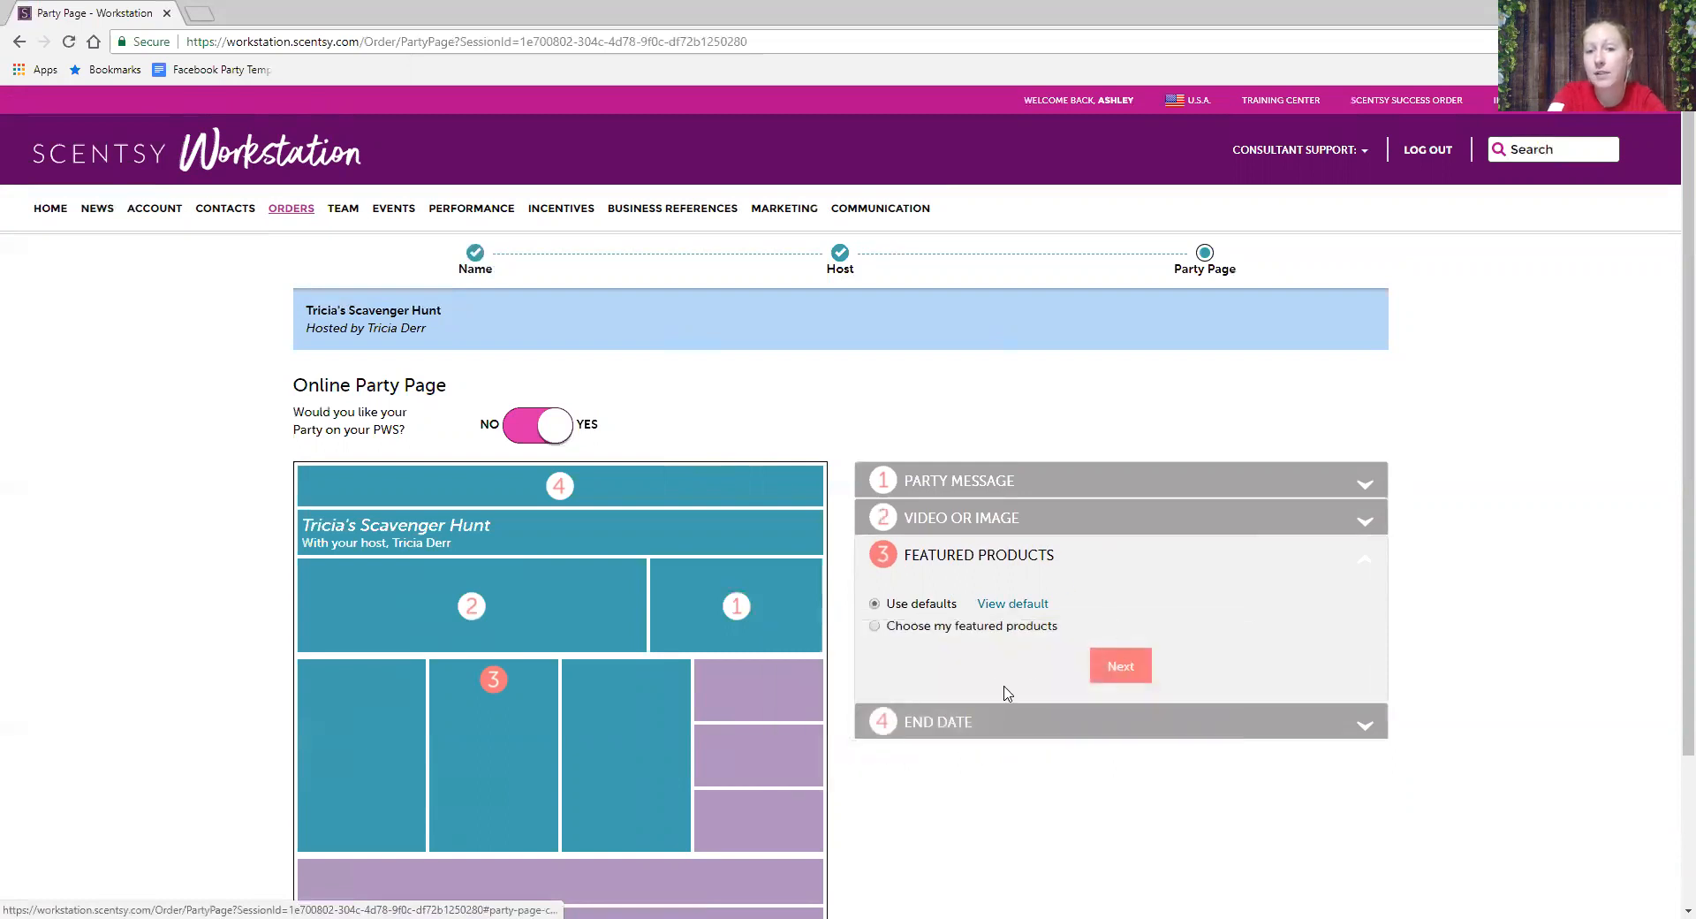
{"action": "left_click", "coordinate": [1121, 668]}
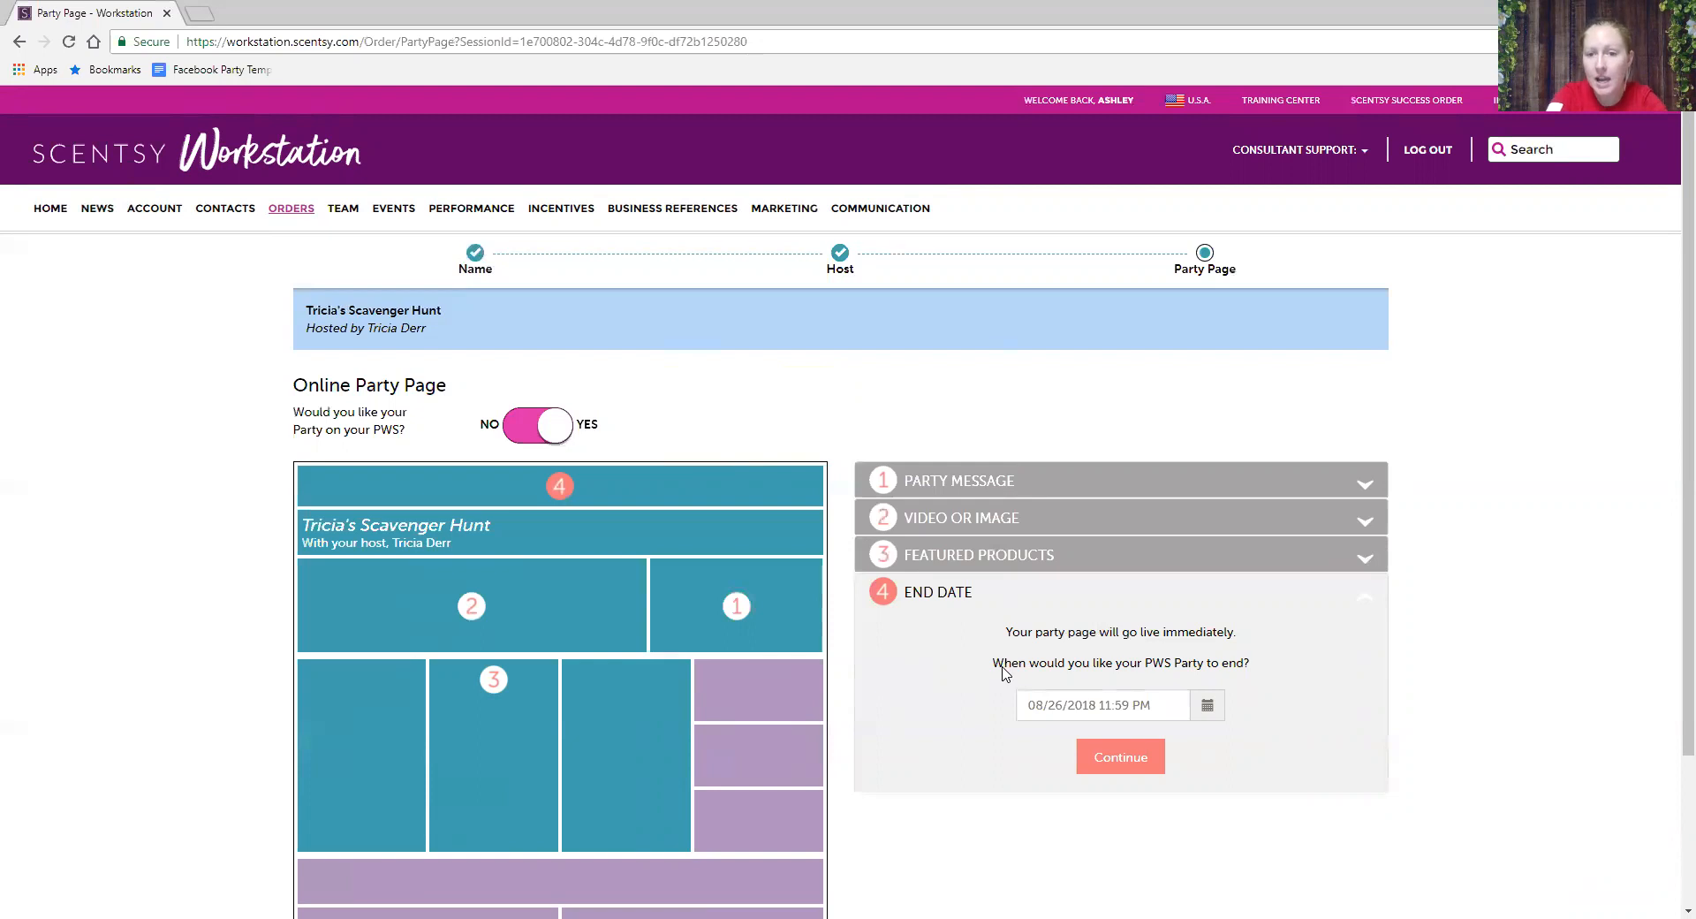
{"action": "left_click", "coordinate": [1208, 706]}
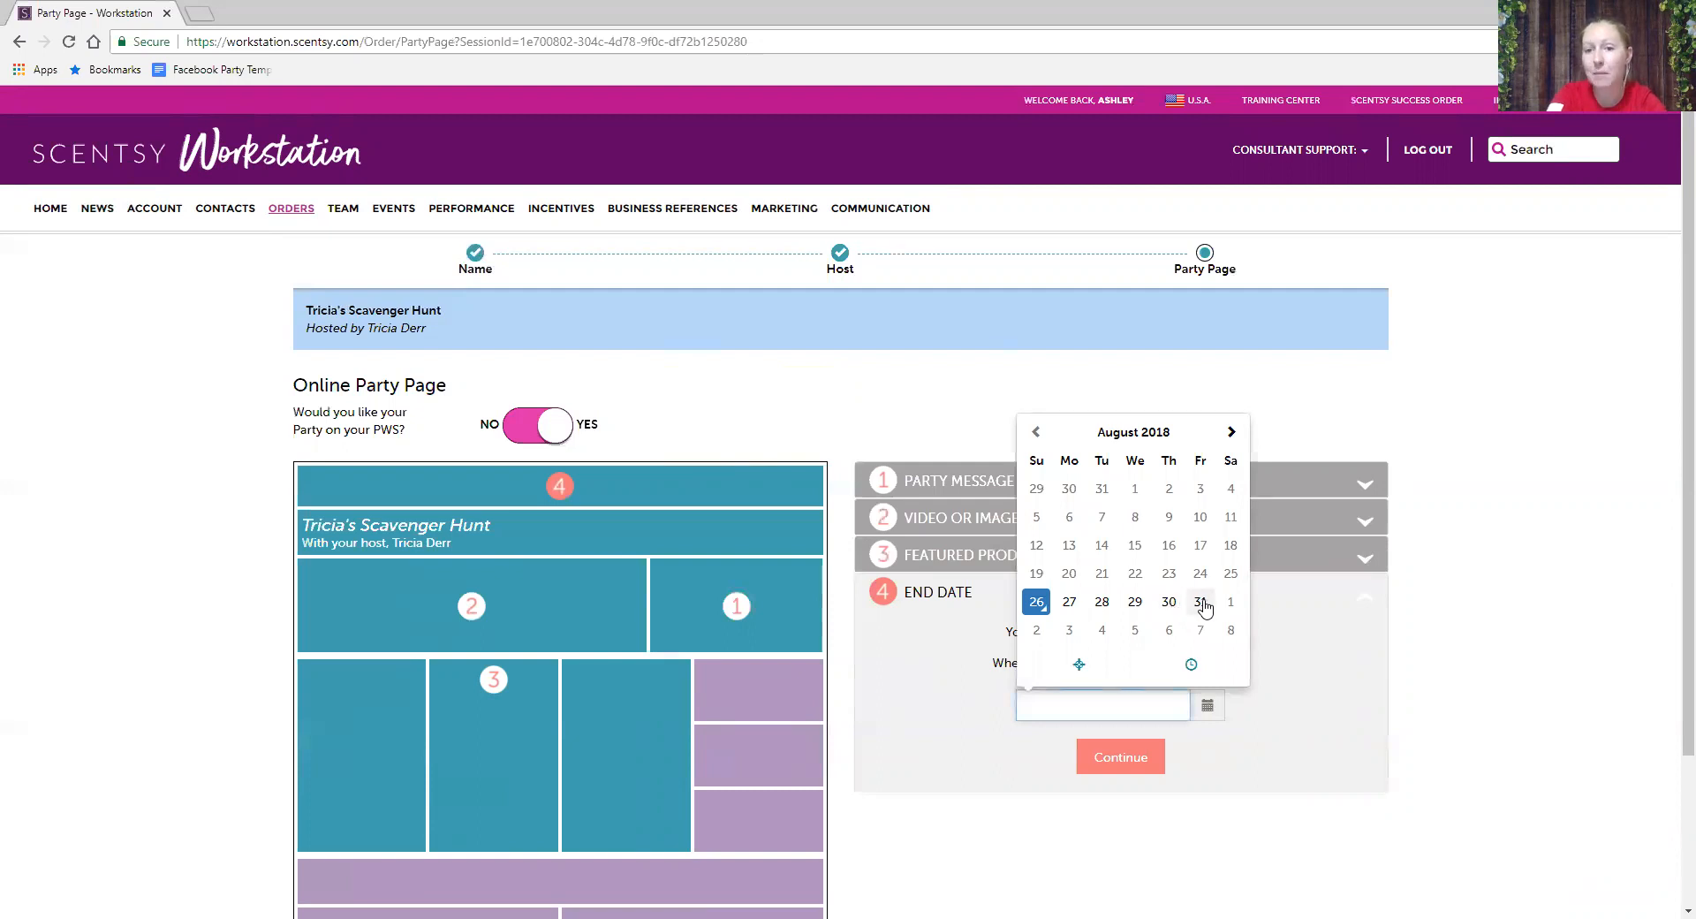
- Set the party page end date to 08/30/2018 and finish creating the page
{"action": "left_click", "coordinate": [1170, 602]}
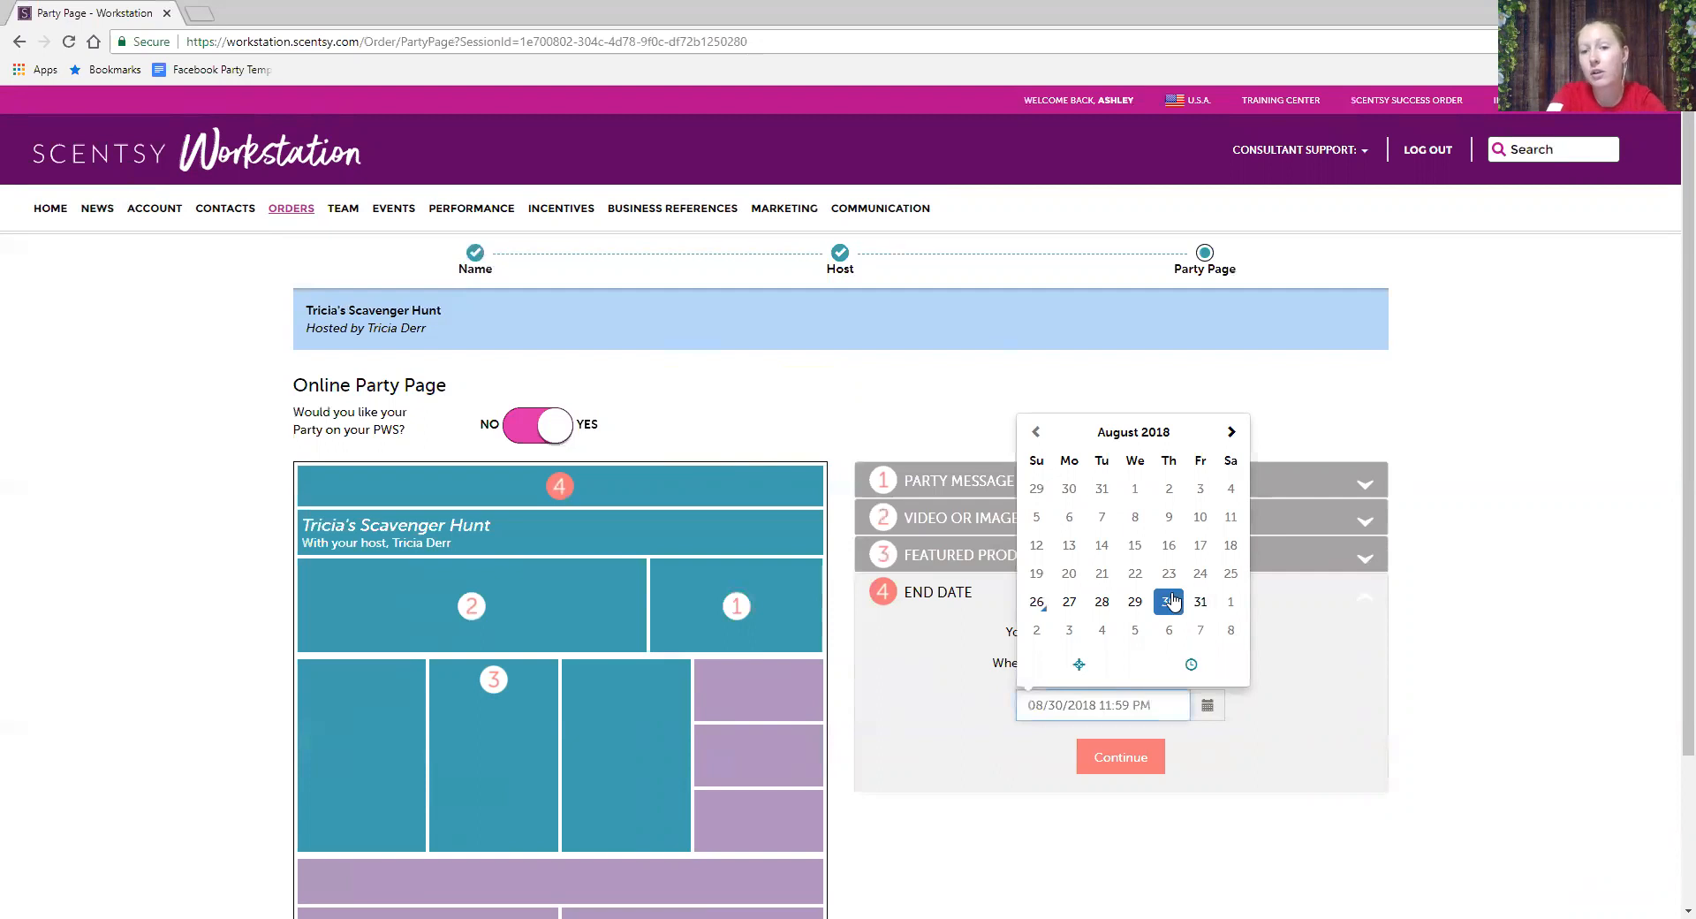
{"action": "left_click", "coordinate": [1292, 718]}
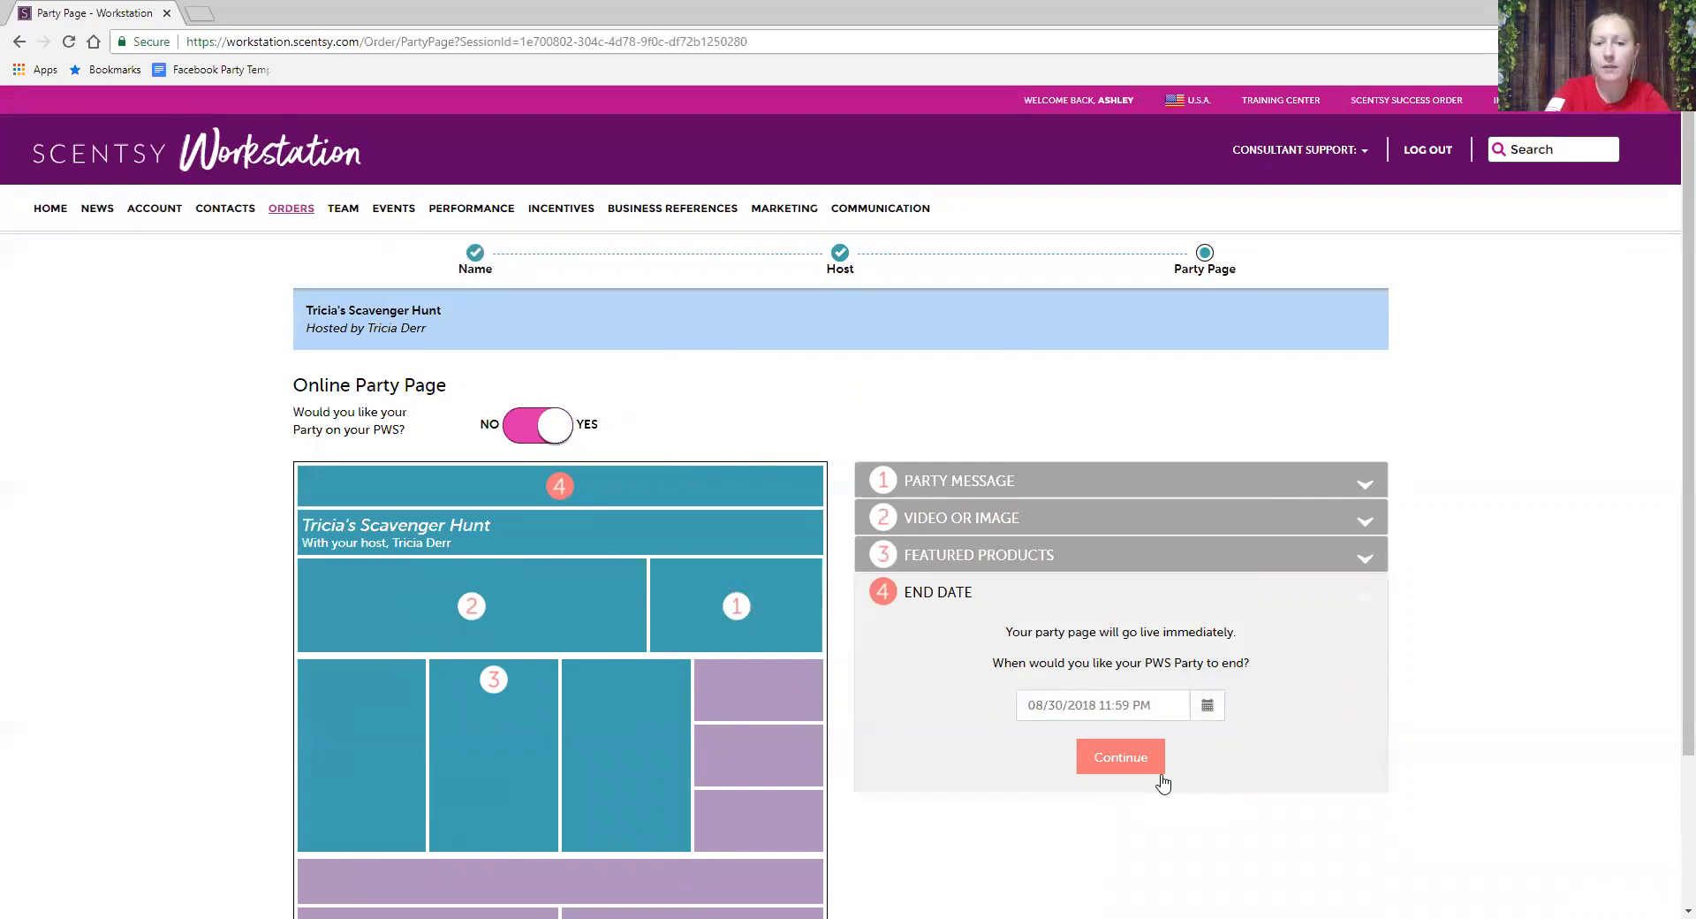
{"action": "left_click", "coordinate": [1133, 767]}
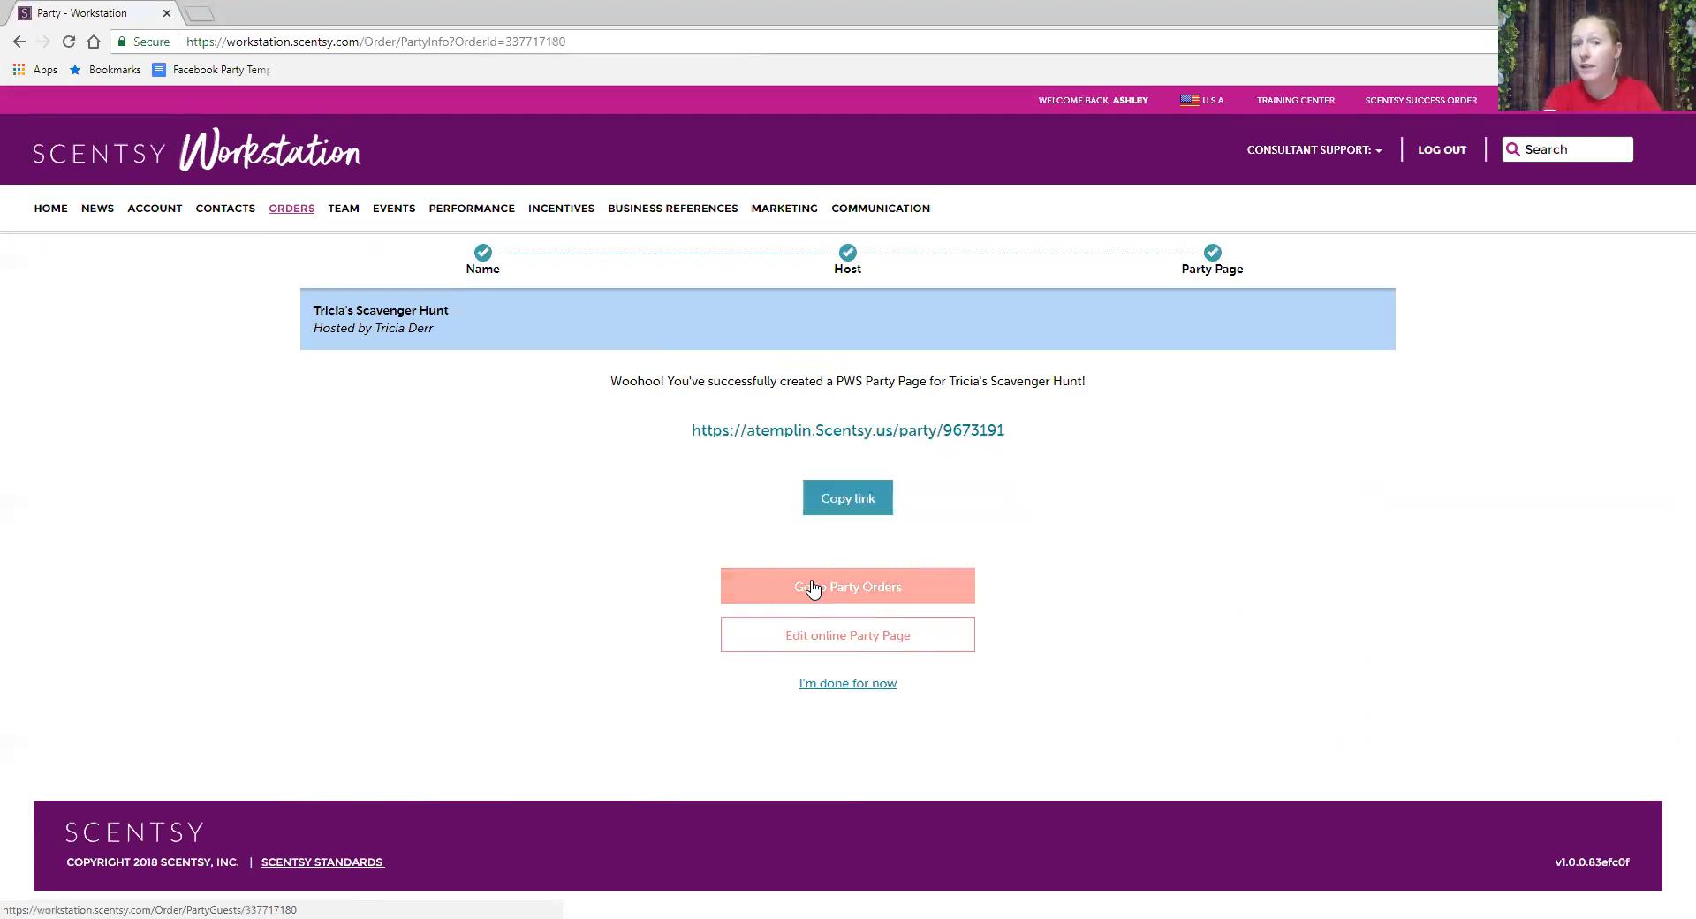
- Edit orders for the empty Tricia's Scavenger Hunt party from Open Orders and go to its Guests step
{"action": "left_click", "coordinate": [301, 216]}
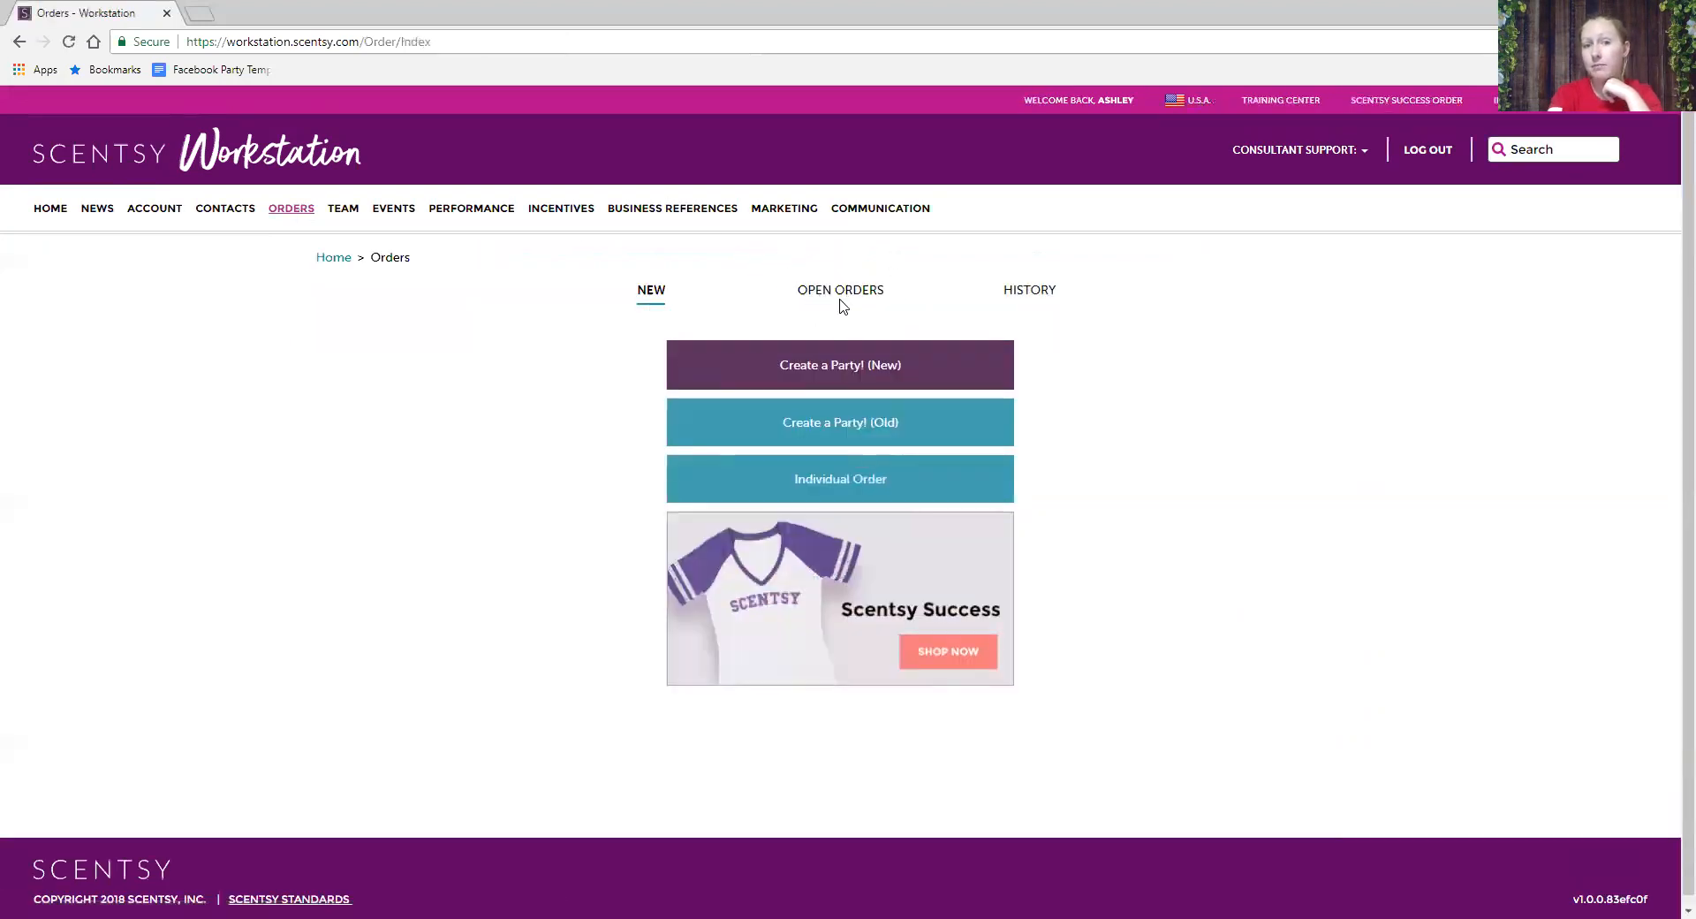
{"action": "left_click", "coordinate": [853, 300]}
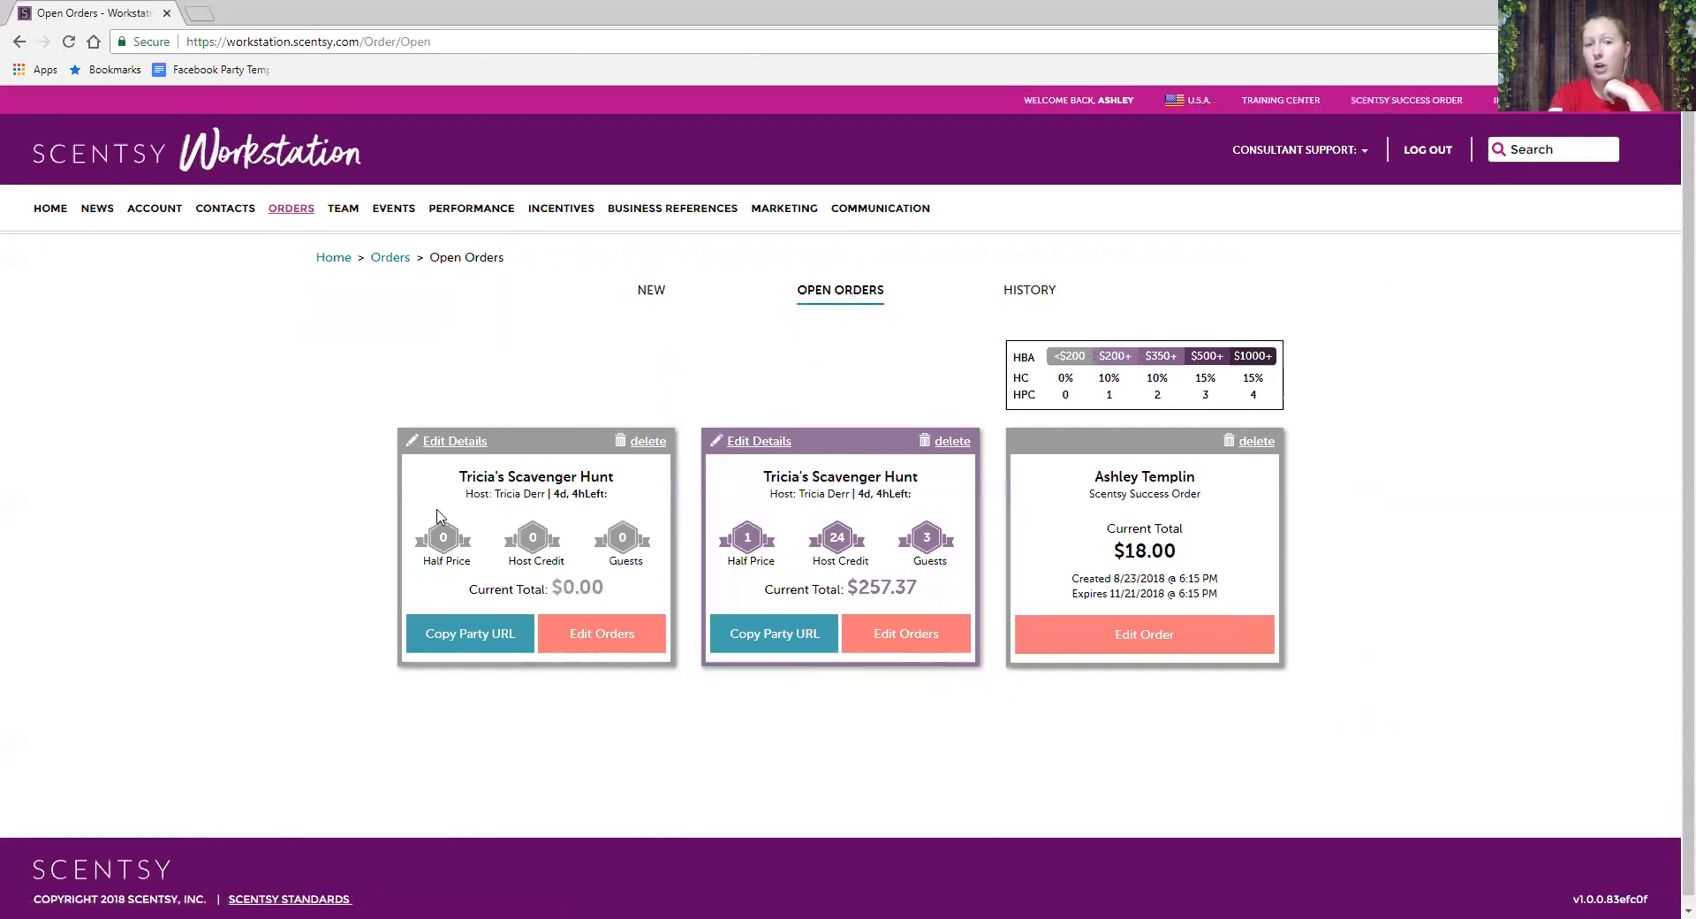
{"action": "left_click", "coordinate": [641, 628]}
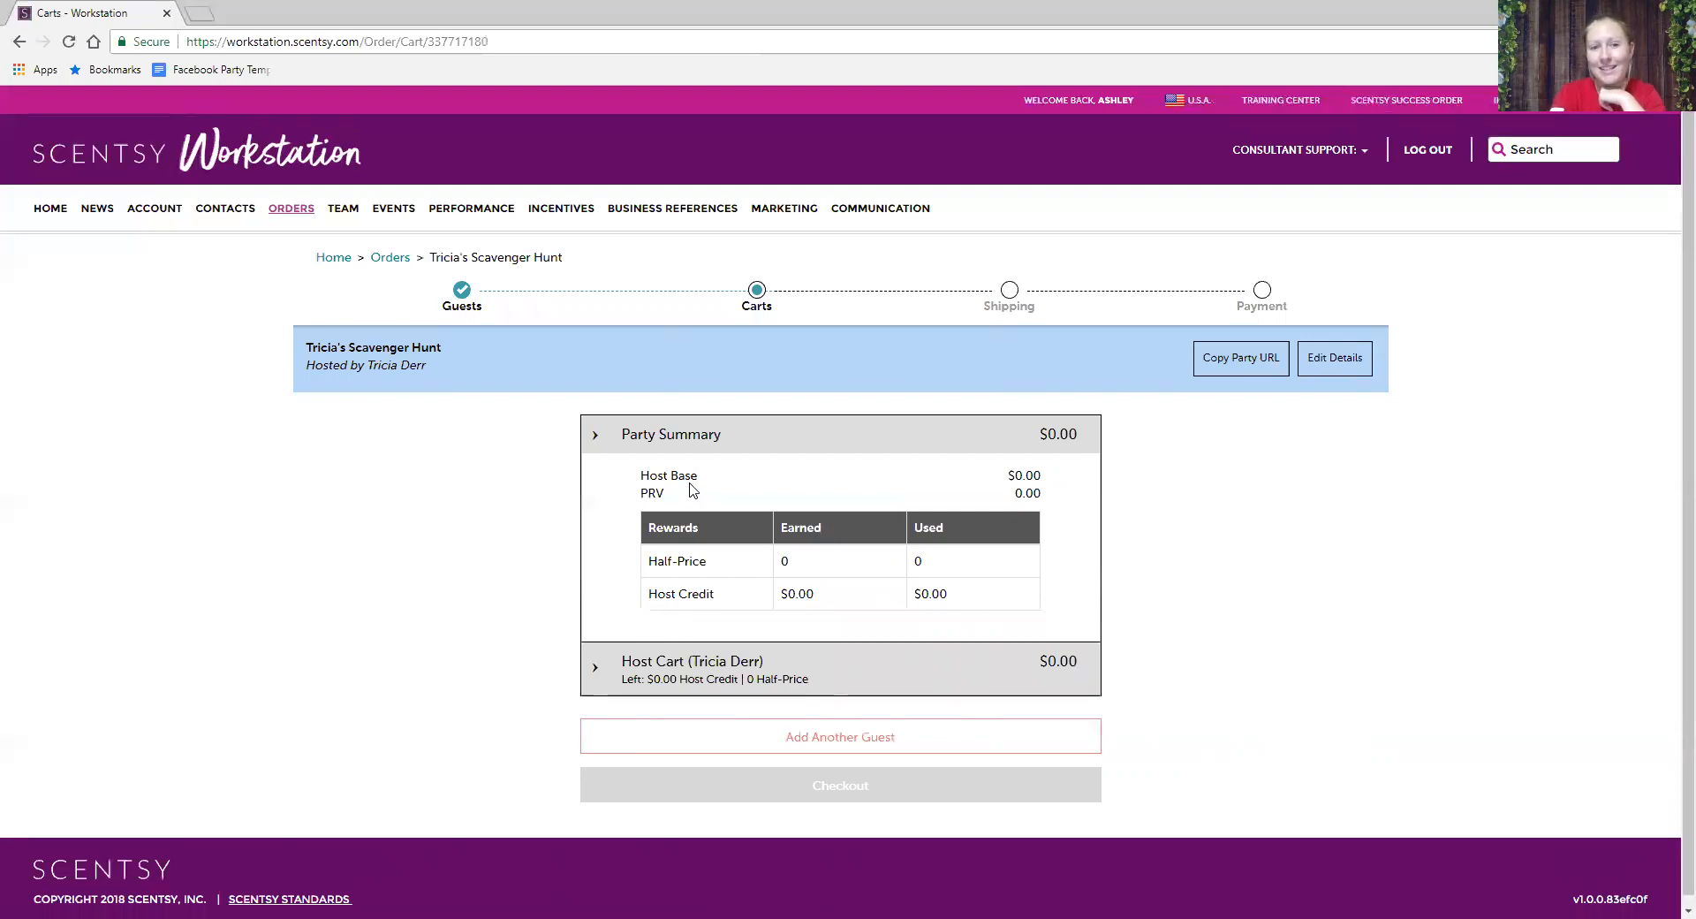
{"action": "scroll", "coordinate": [424, 491], "scroll_direction": "down", "scroll_amount": 1}
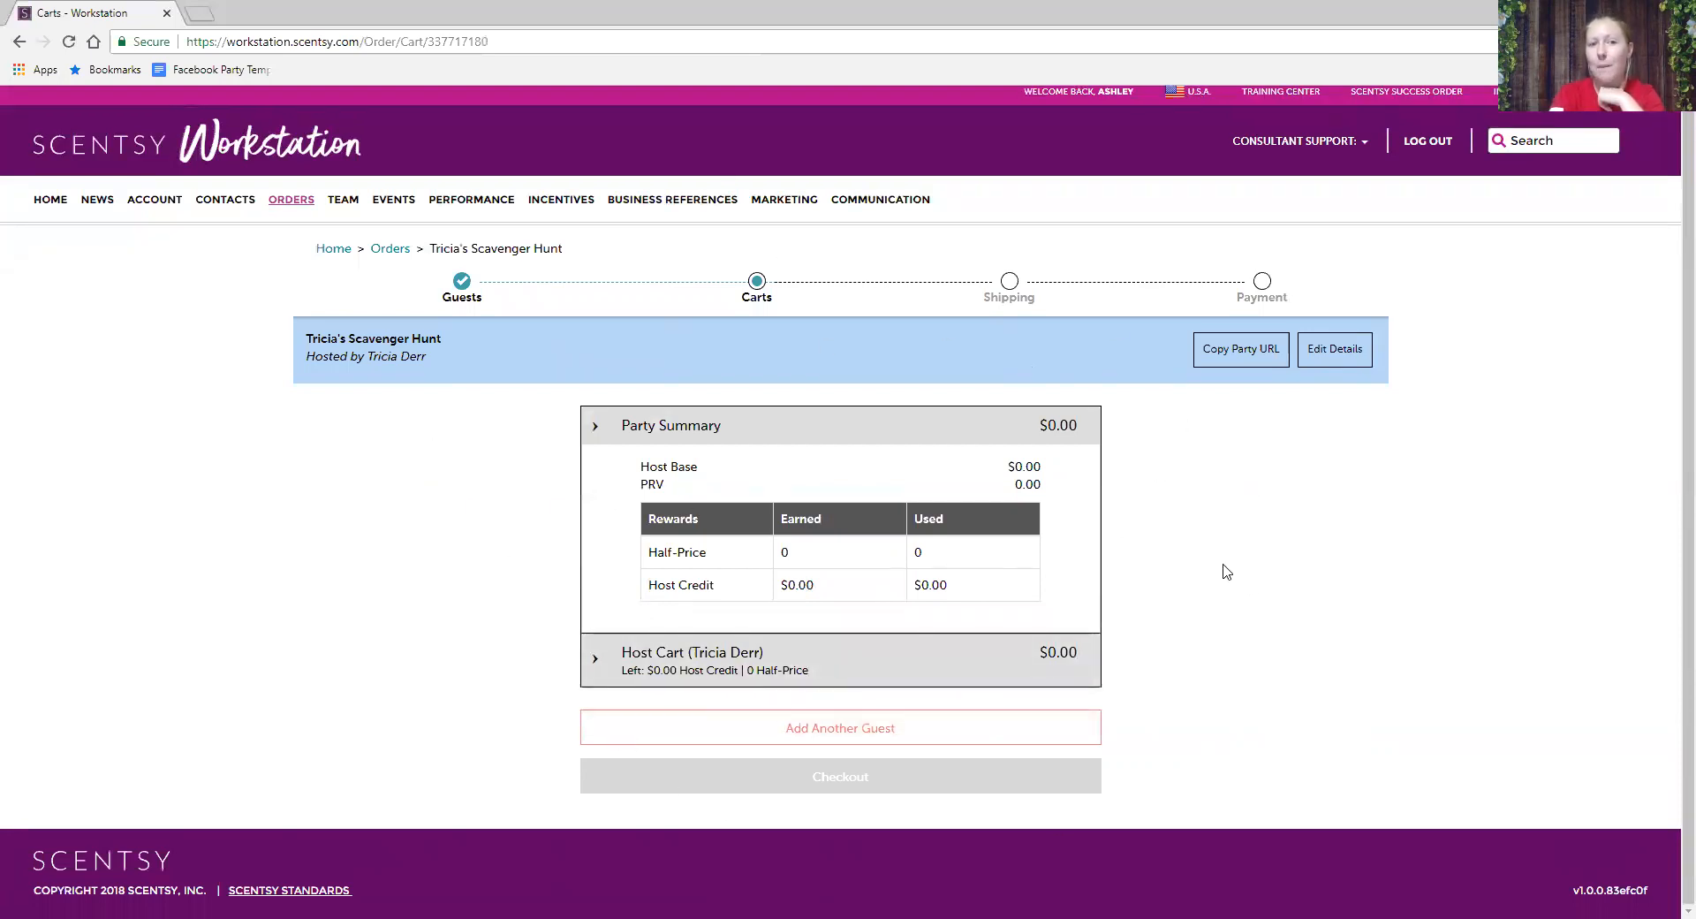
{"action": "left_click", "coordinate": [463, 292]}
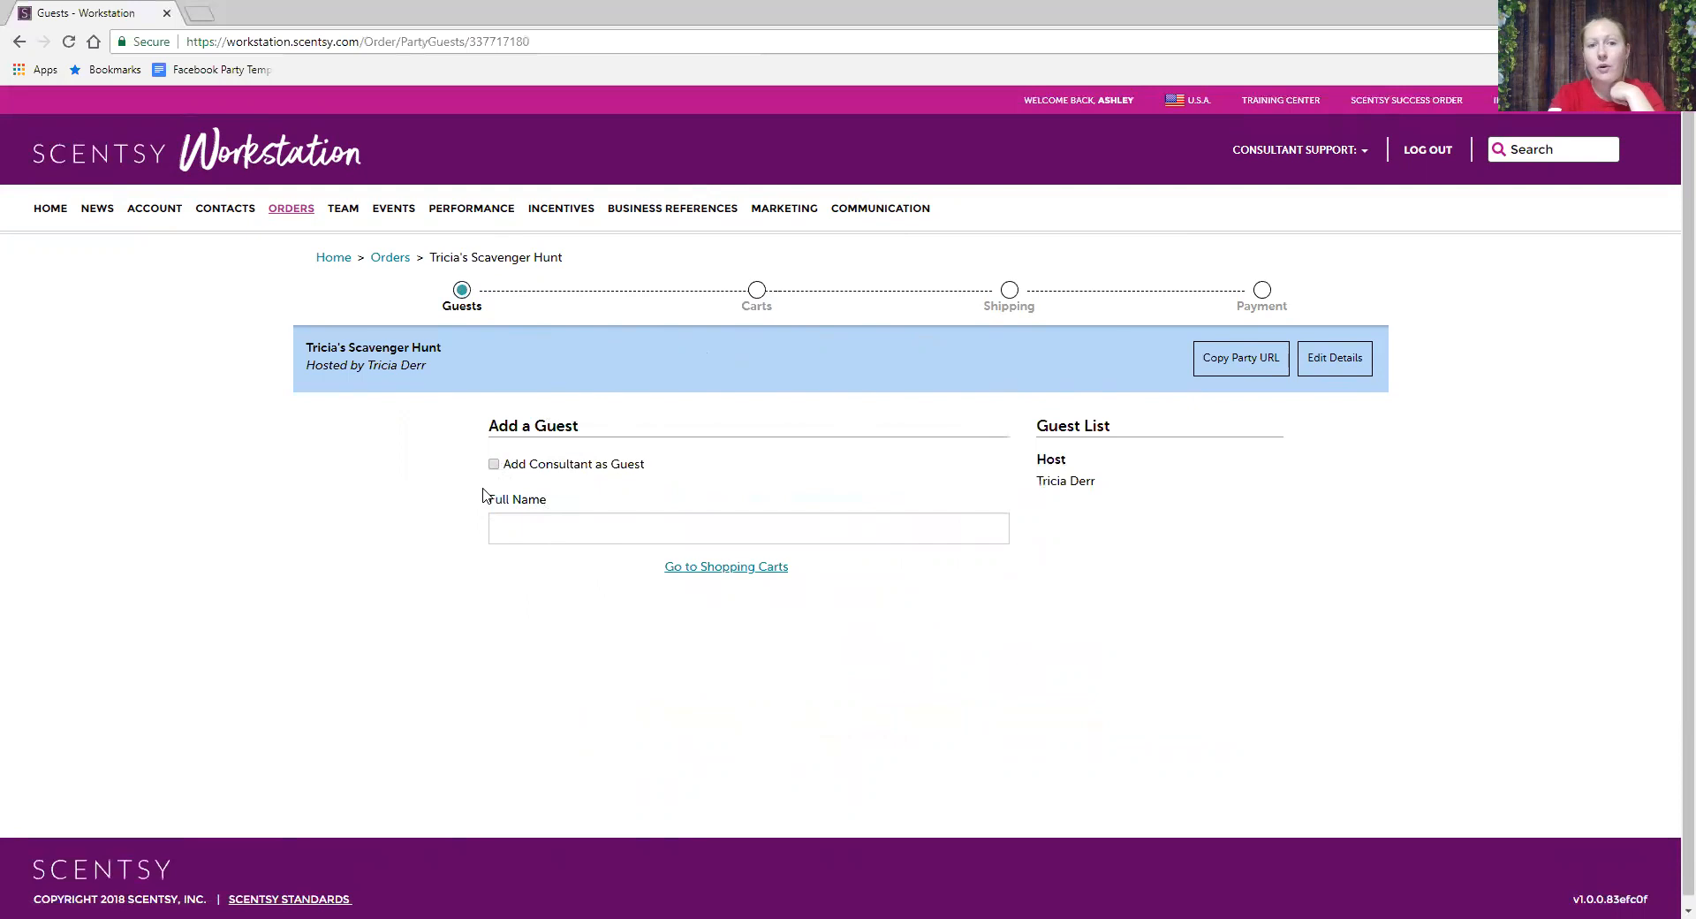
- Add two existing customers as party guests, saving each and starting another
{"action": "left_click", "coordinate": [535, 520]}
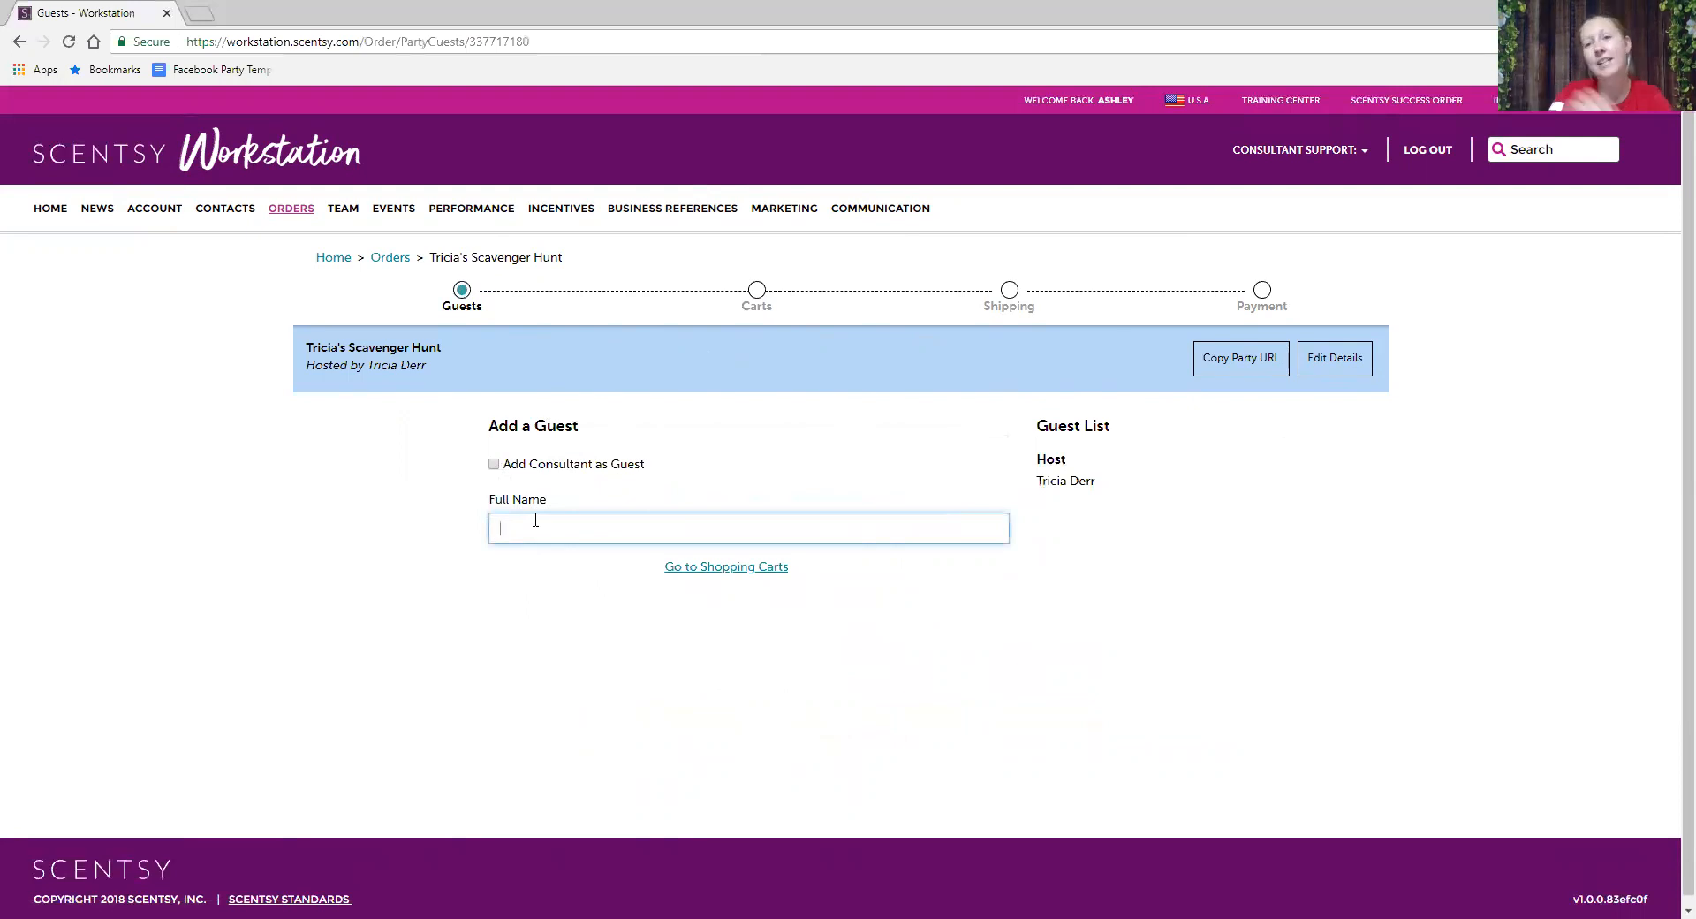
{"action": "type", "text": "Heather"}
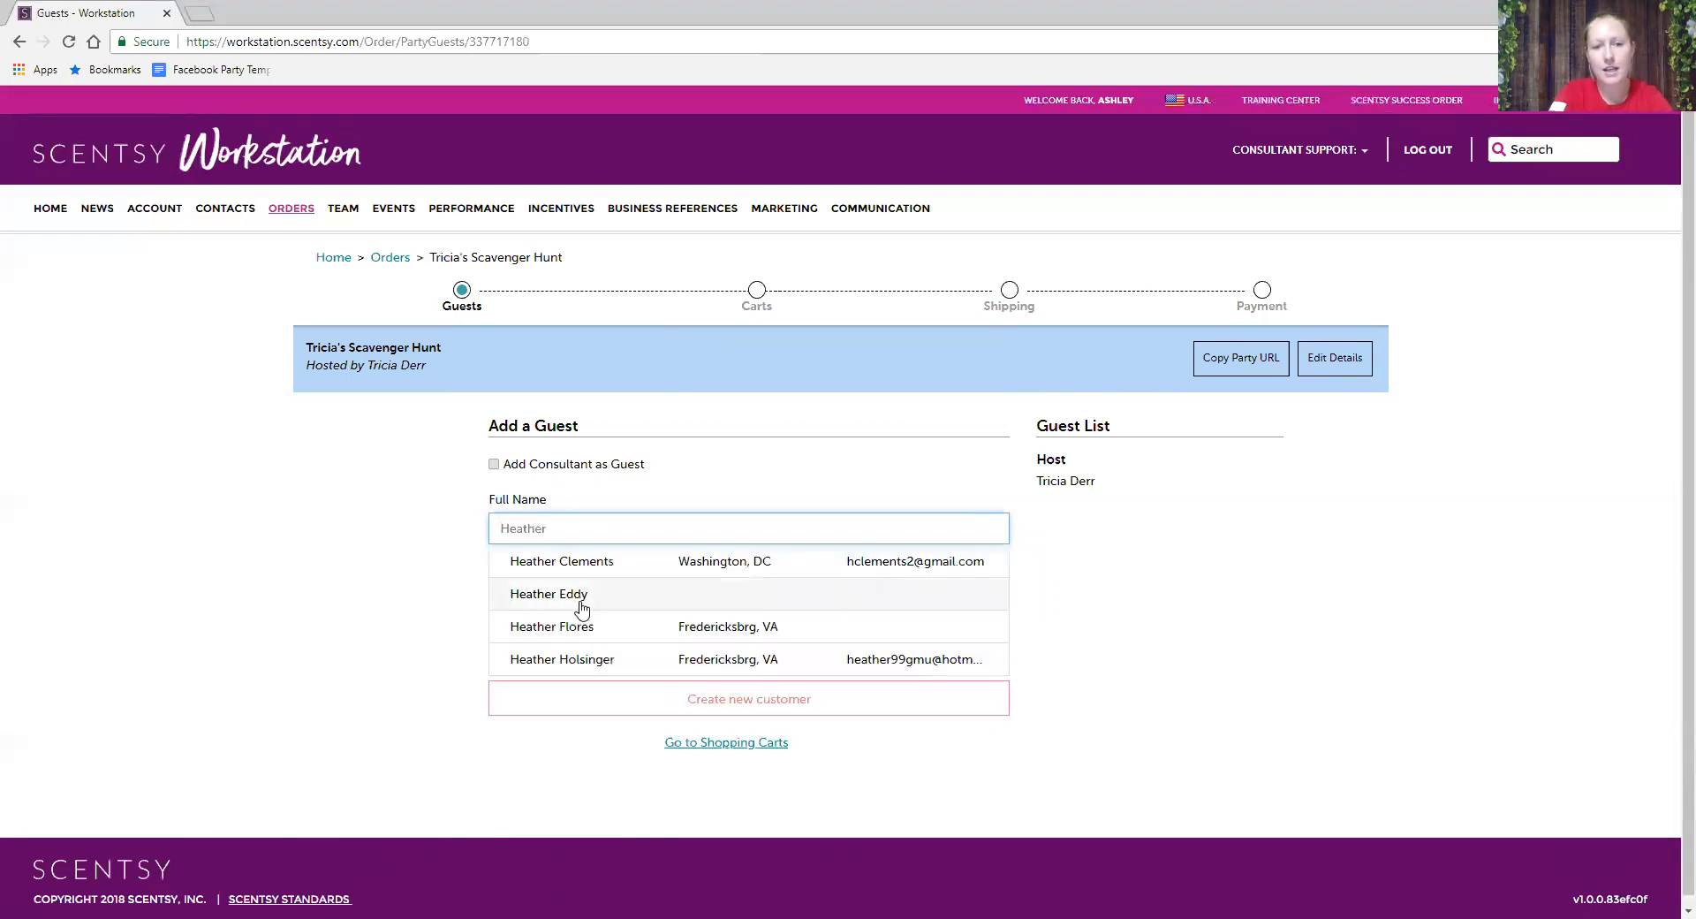
{"action": "left_click", "coordinate": [581, 609]}
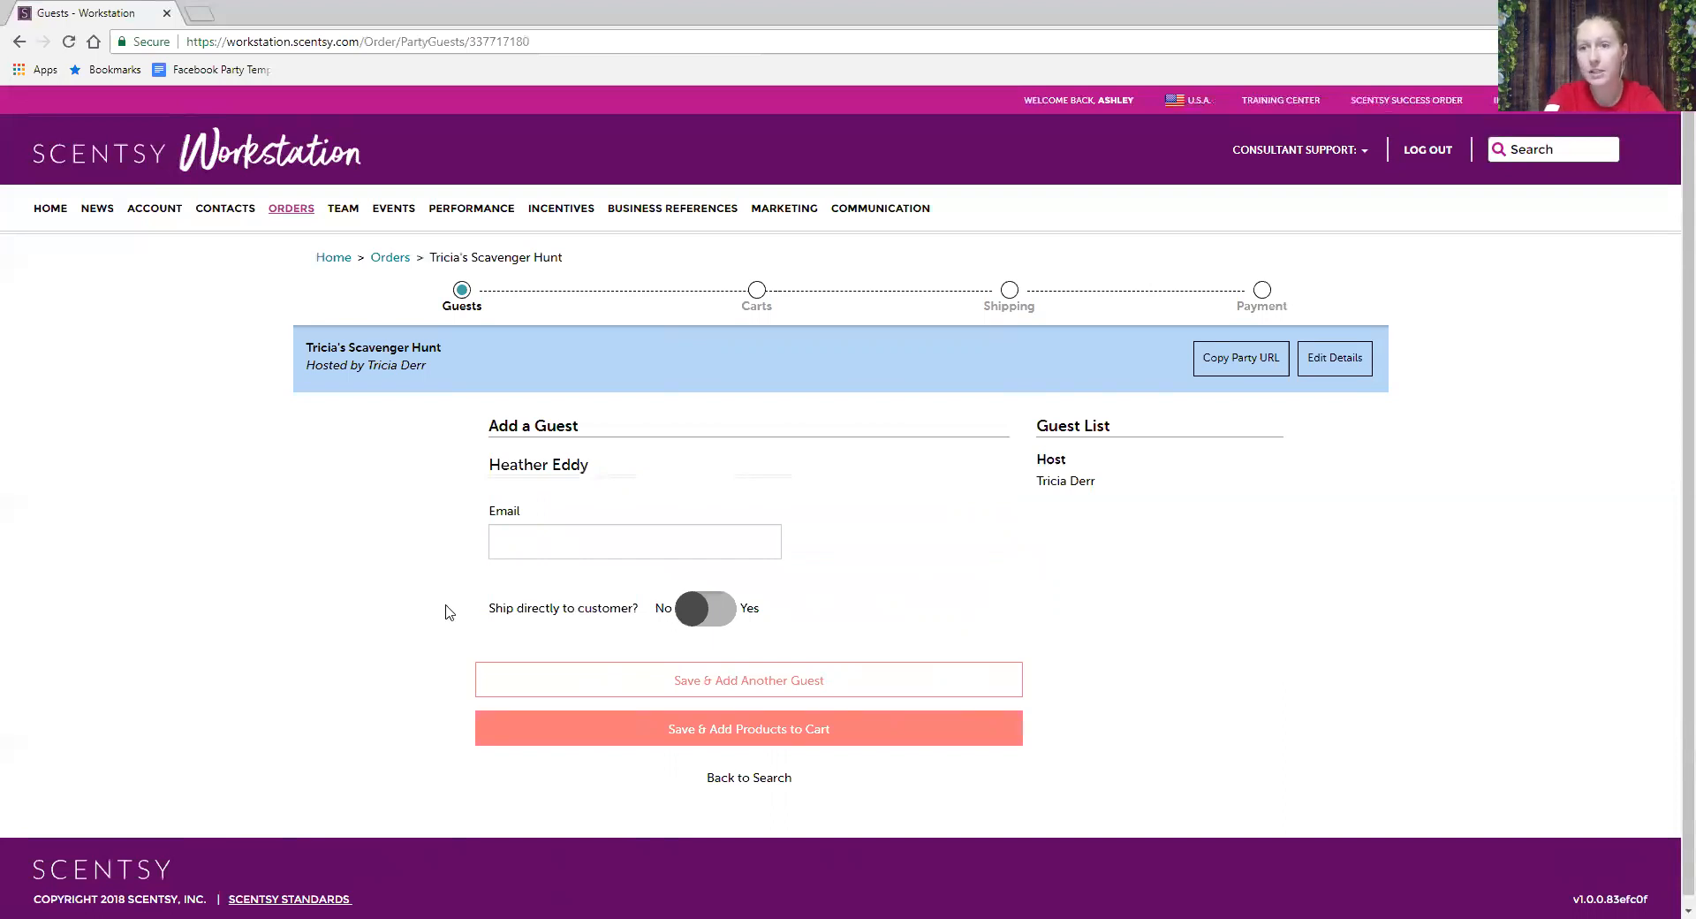
{"action": "left_click", "coordinate": [701, 685]}
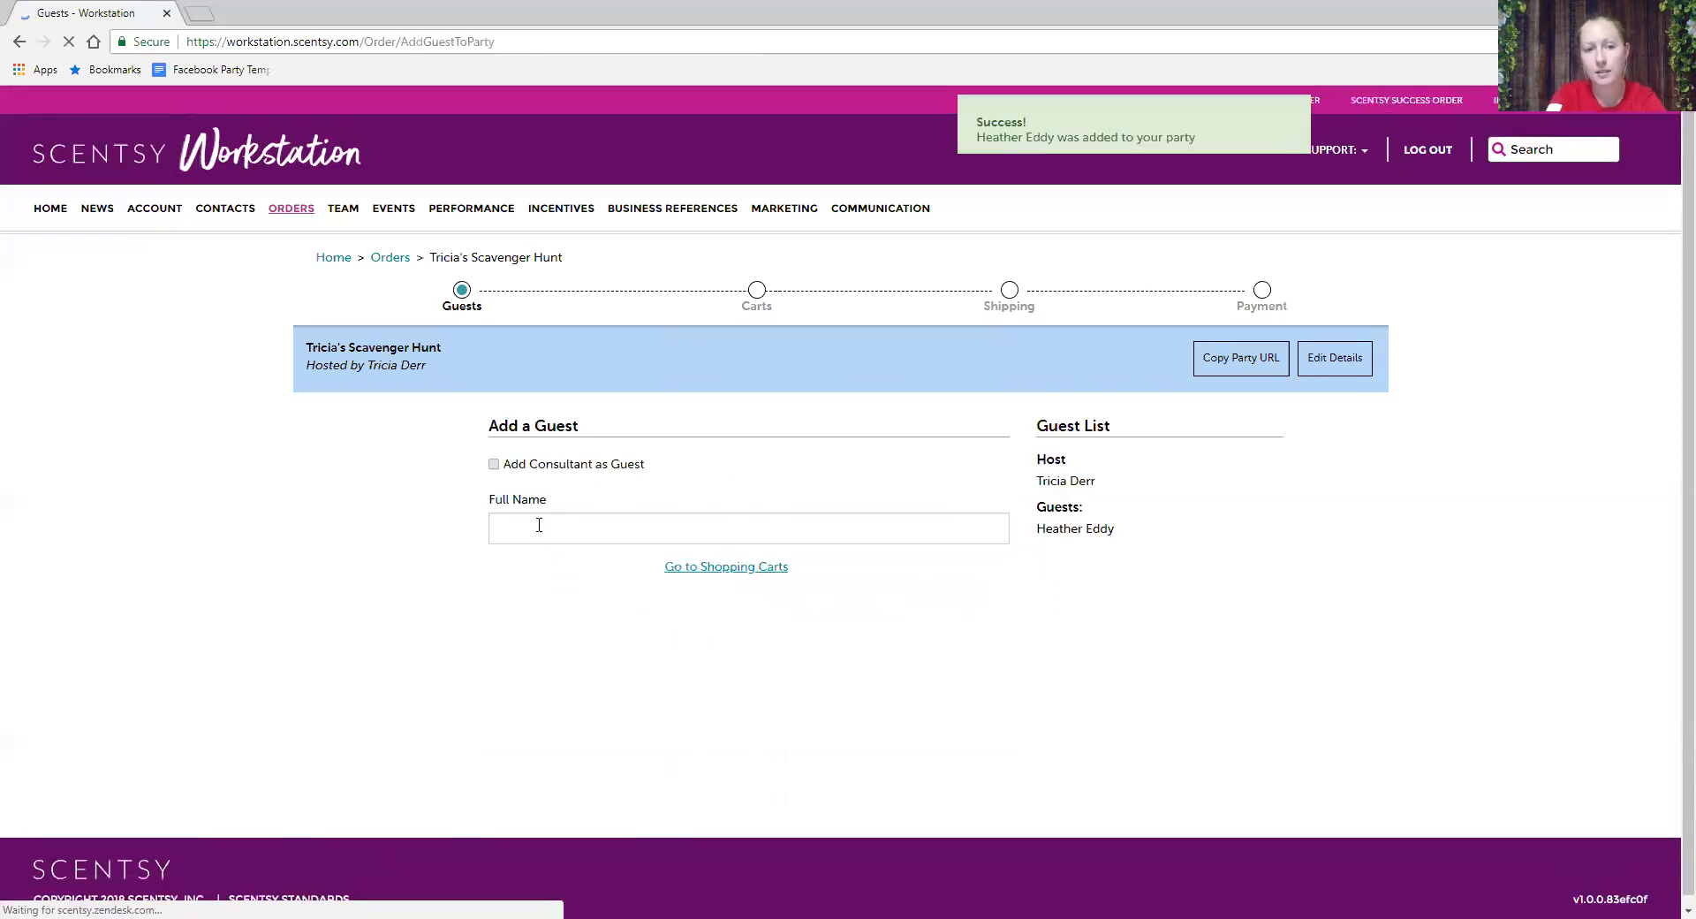
{"action": "left_click", "coordinate": [539, 525]}
{"action": "type", "text": "Denise"}
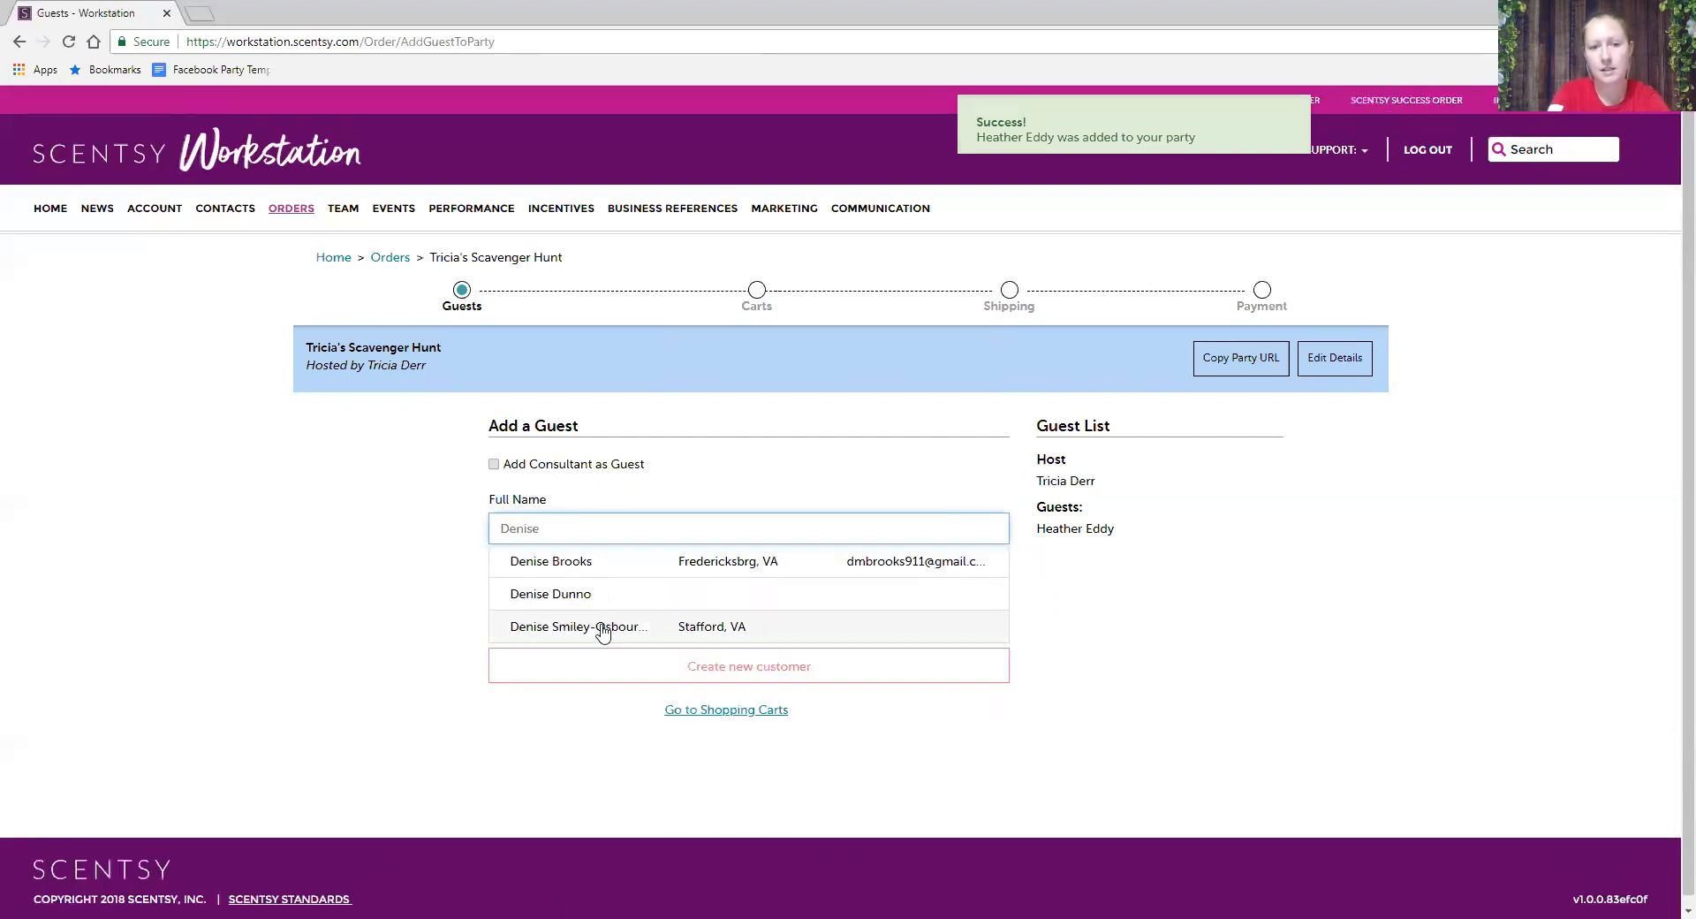
{"action": "left_click", "coordinate": [603, 631]}
{"action": "left_click", "coordinate": [700, 689]}
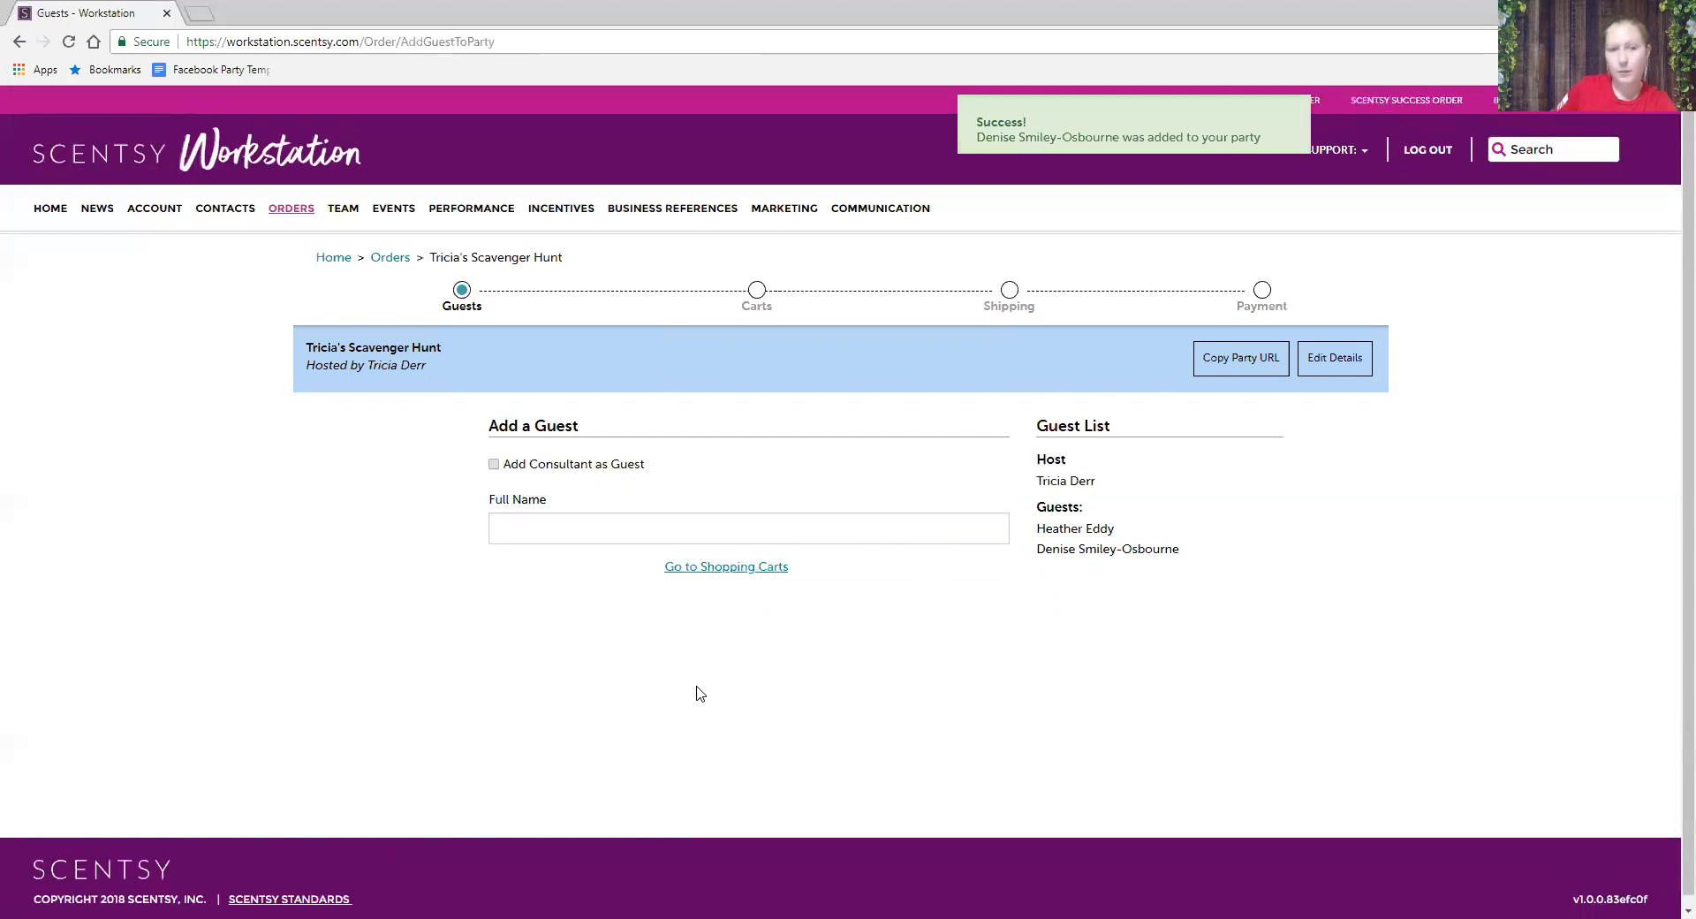
- Pick a third existing customer as guest and save, moving on to the carts
{"action": "left_click", "coordinate": [608, 527]}
{"action": "type", "text": "Geor"}
{"action": "left_click", "coordinate": [579, 604]}
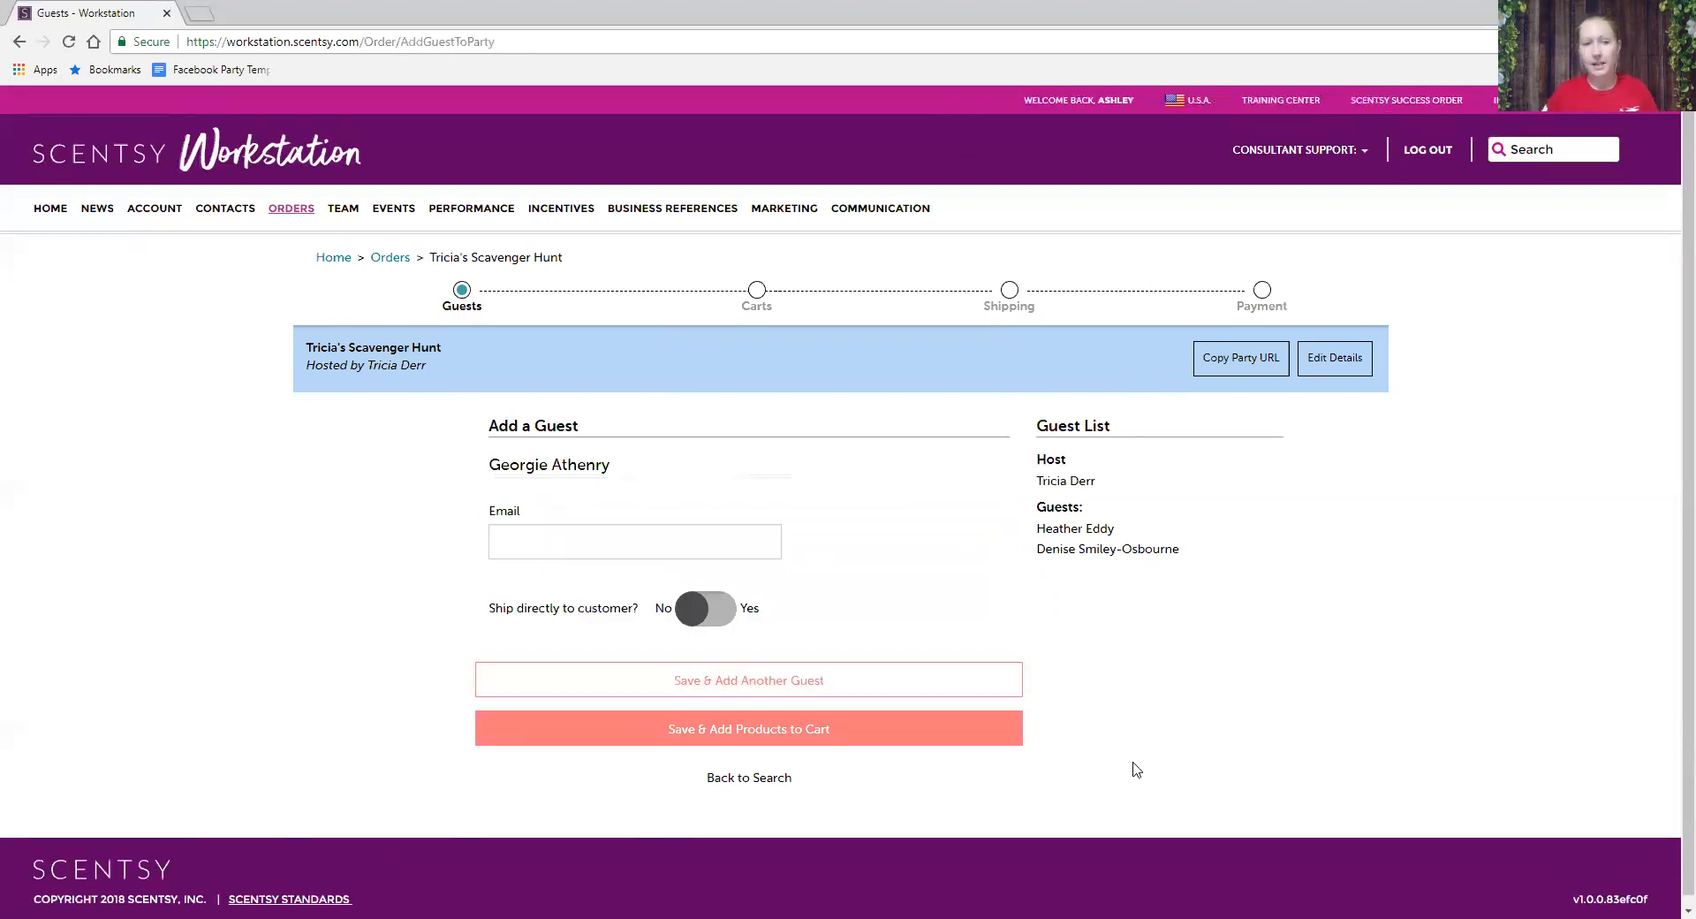
{"action": "left_click", "coordinate": [795, 743]}
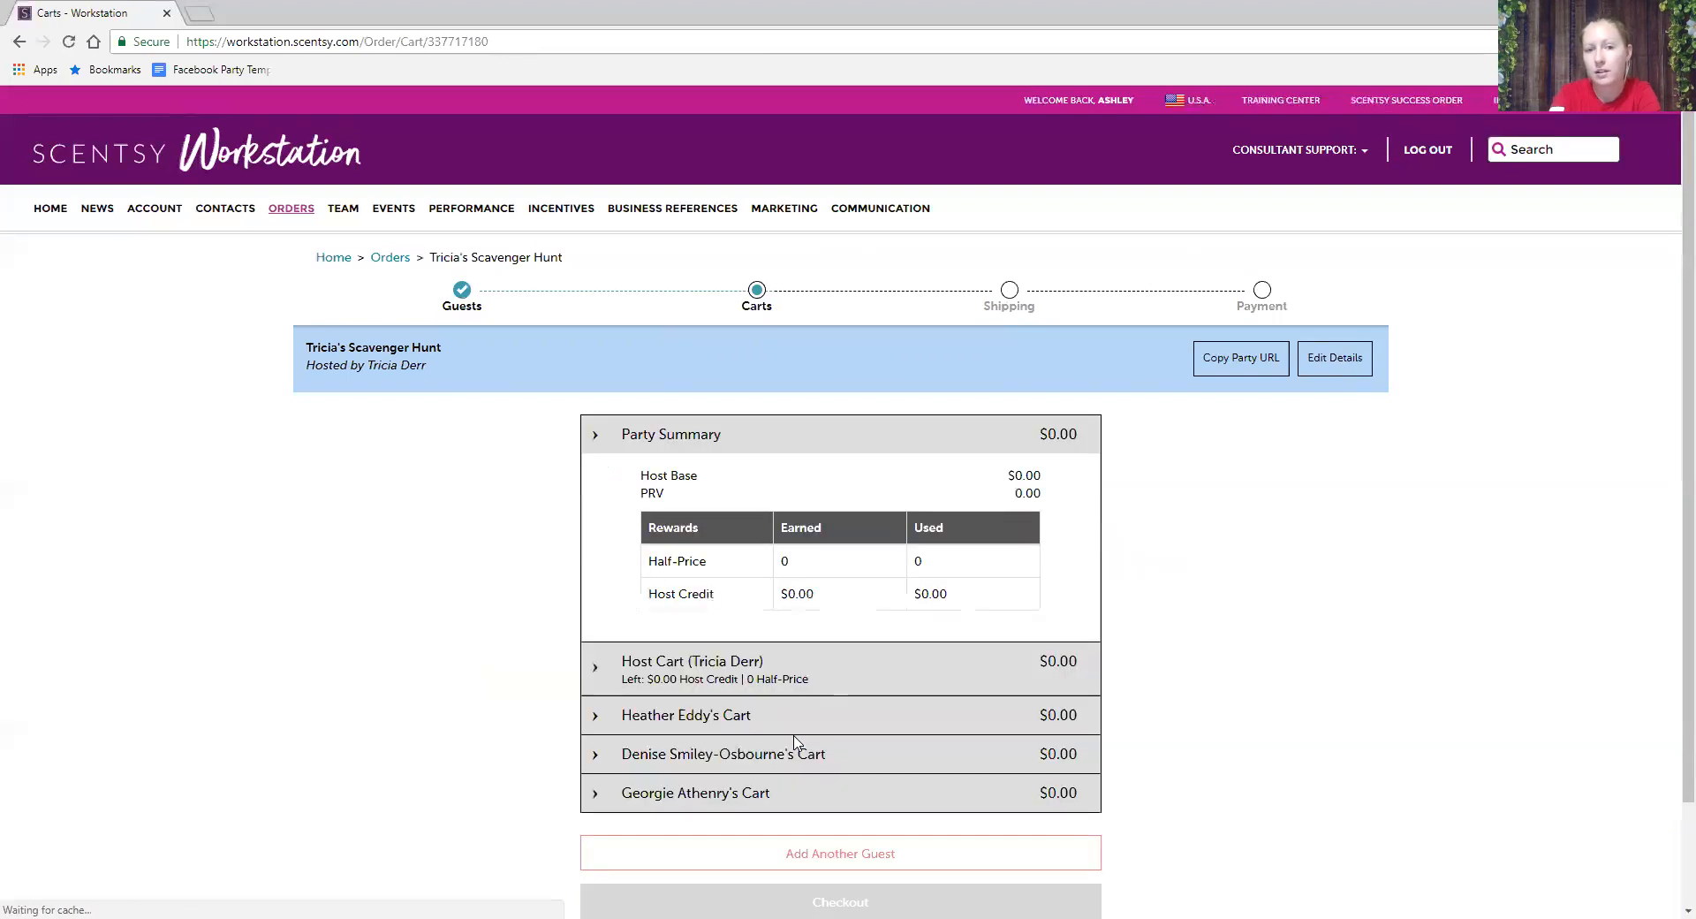
- Return from the carts to the Guests step, now listing three guests under the host
{"action": "scroll", "coordinate": [796, 743], "scroll_direction": "down", "scroll_amount": 2}
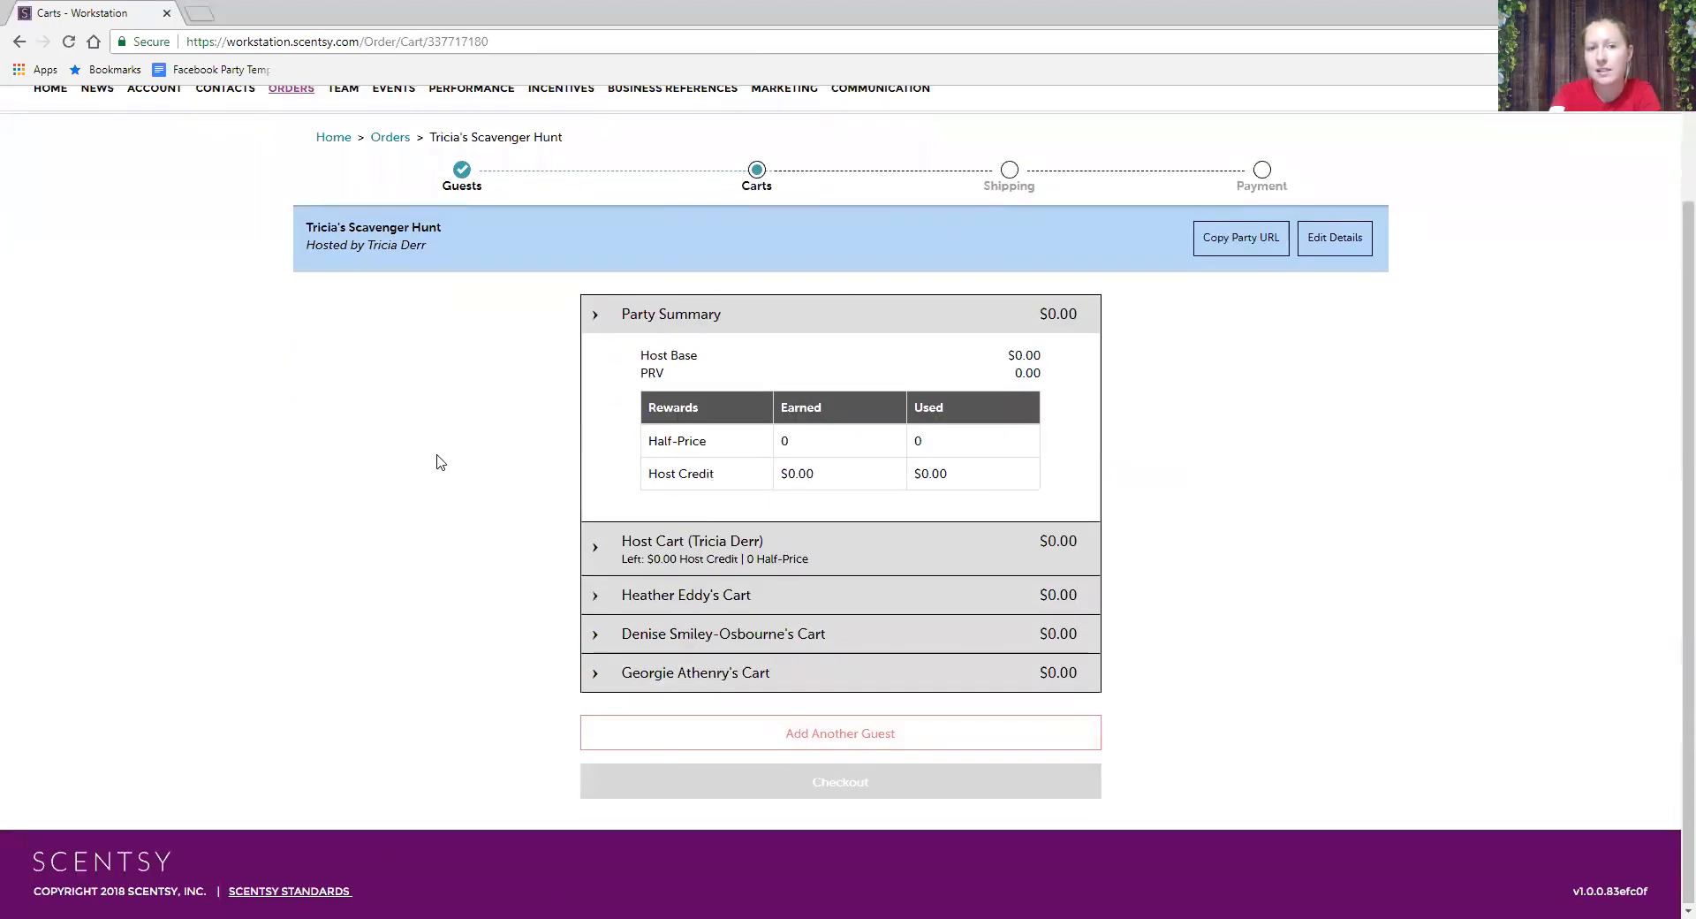
{"action": "left_click", "coordinate": [478, 189]}
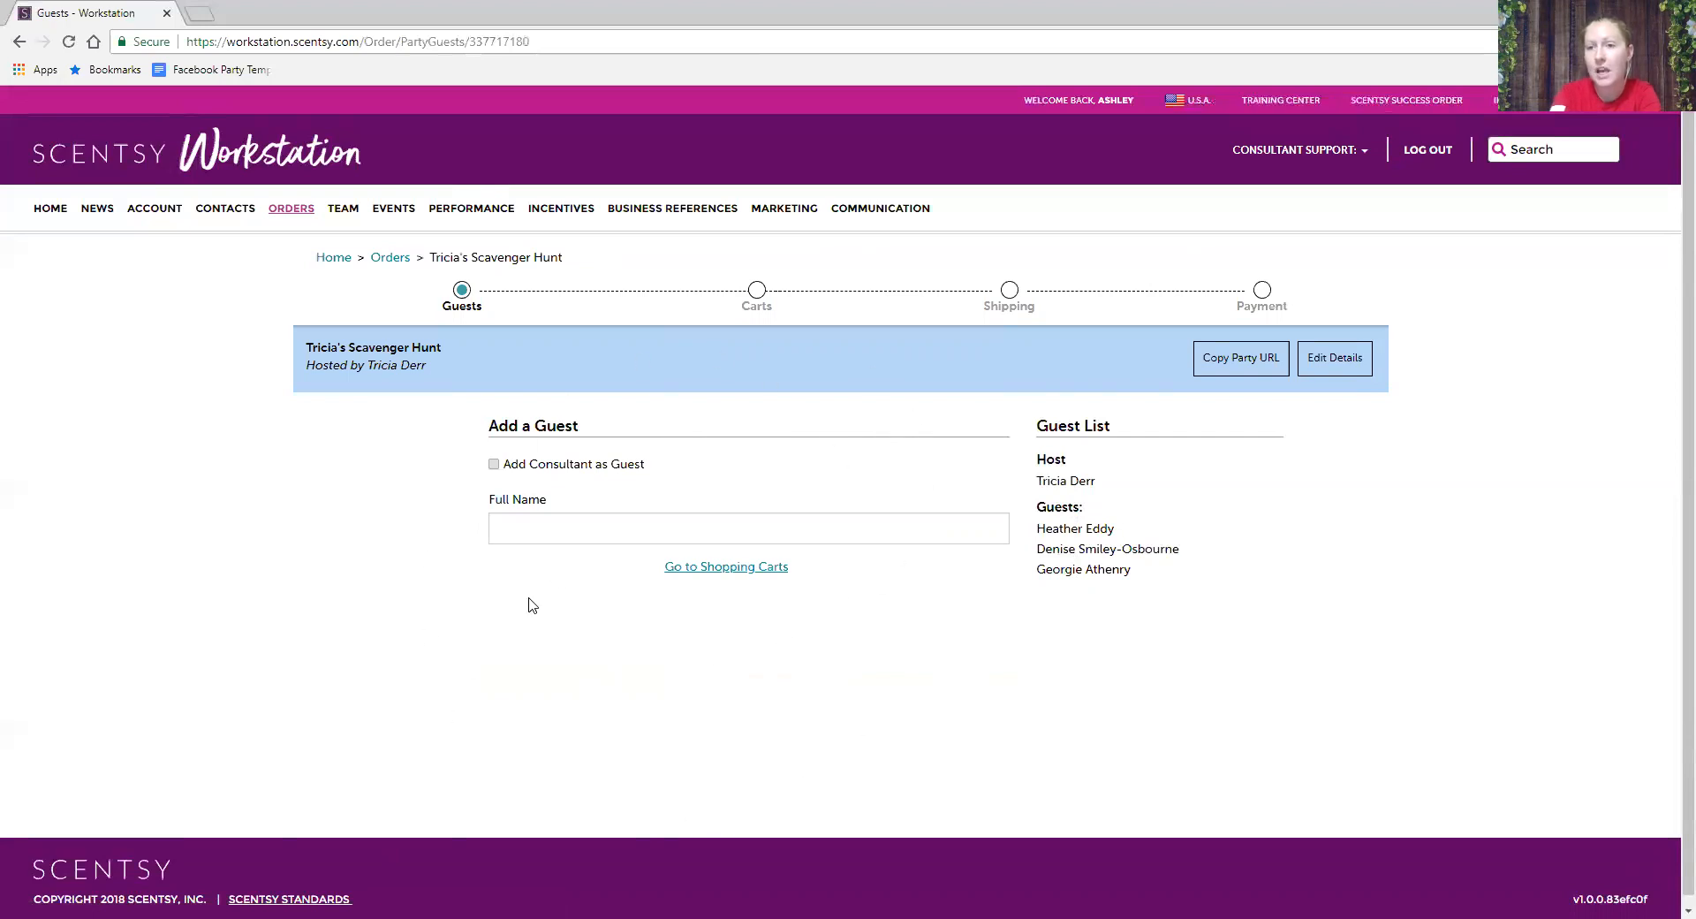
{"action": "left_click", "coordinate": [536, 536]}
{"action": "type", "text": "Kathy"}
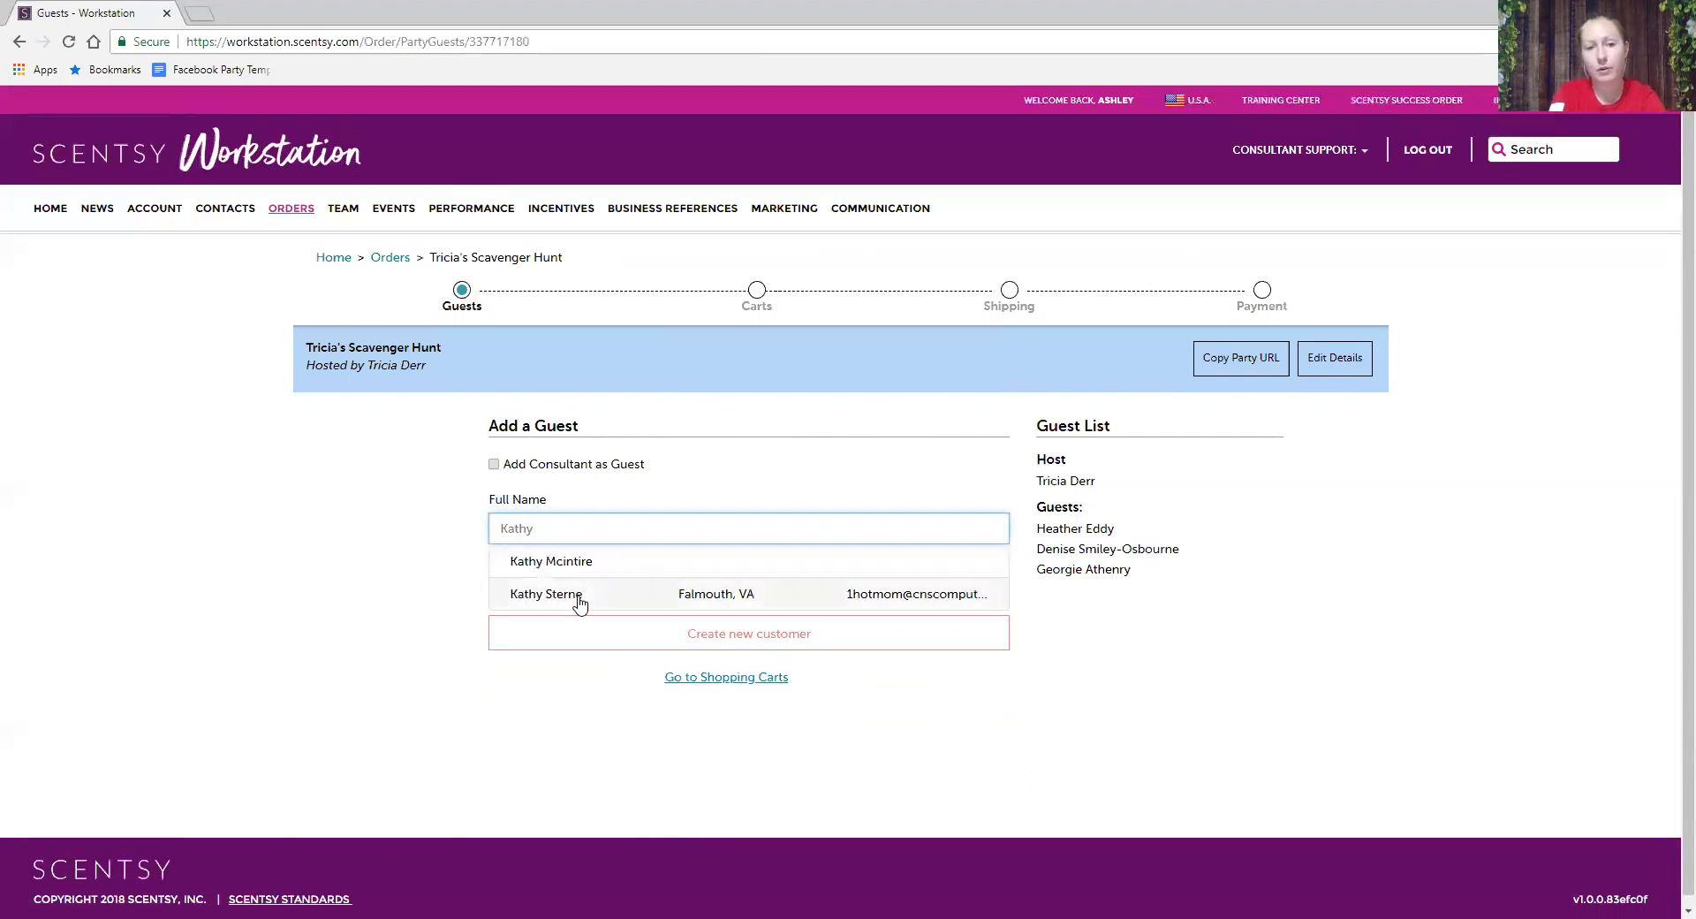
{"action": "left_click", "coordinate": [579, 600]}
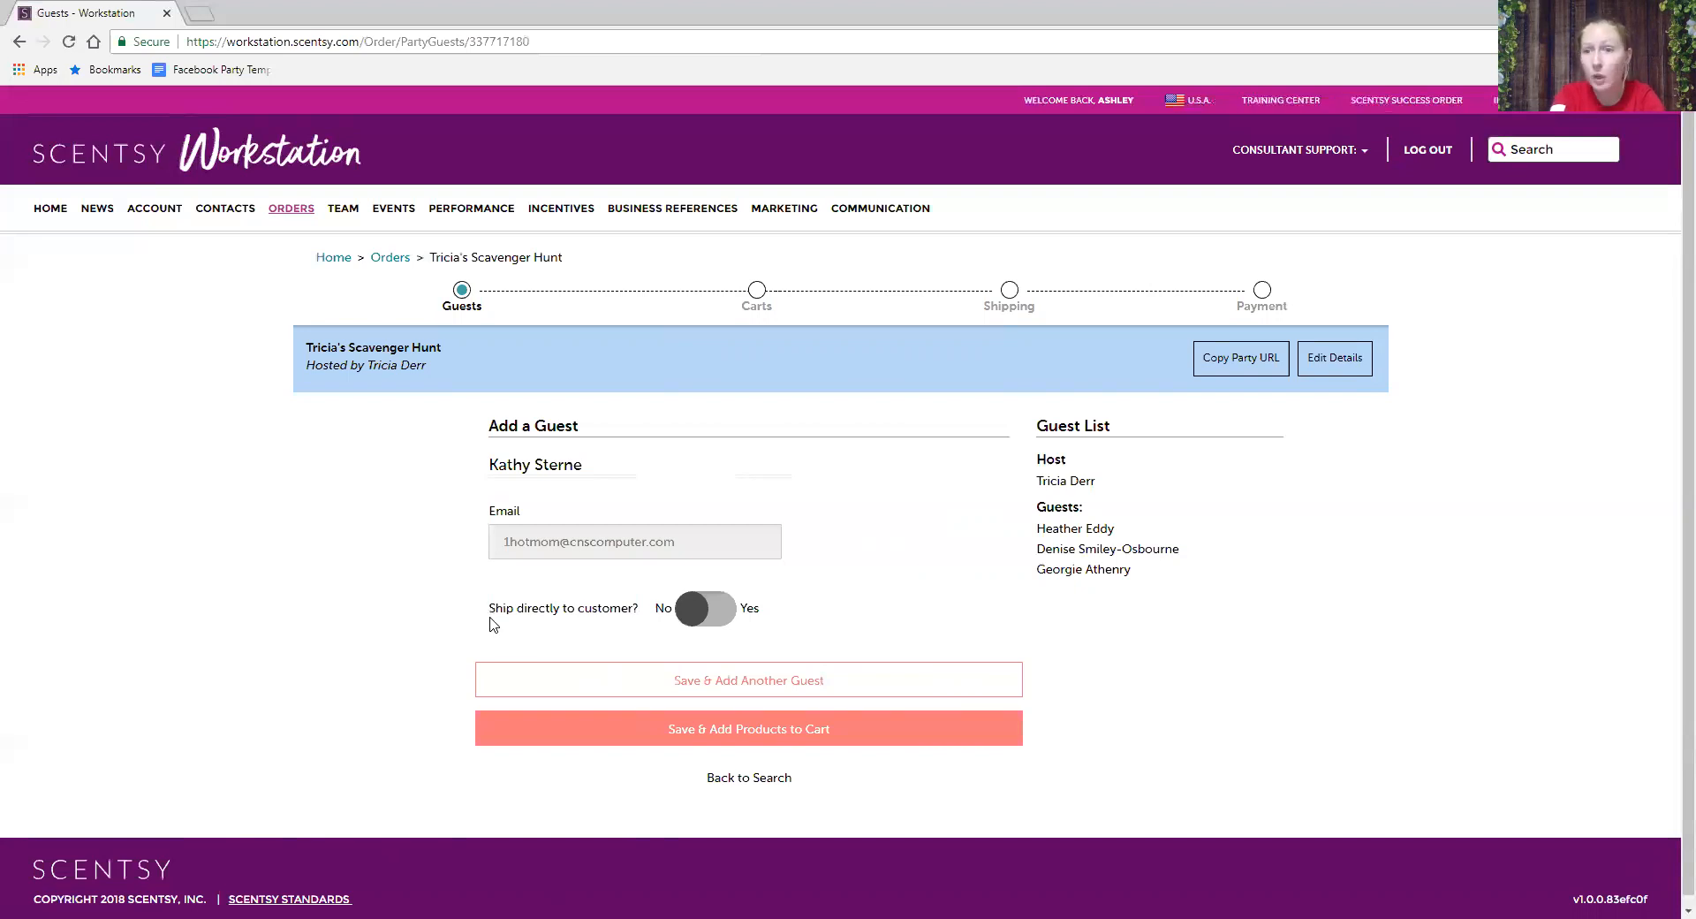
{"action": "left_click", "coordinate": [712, 611]}
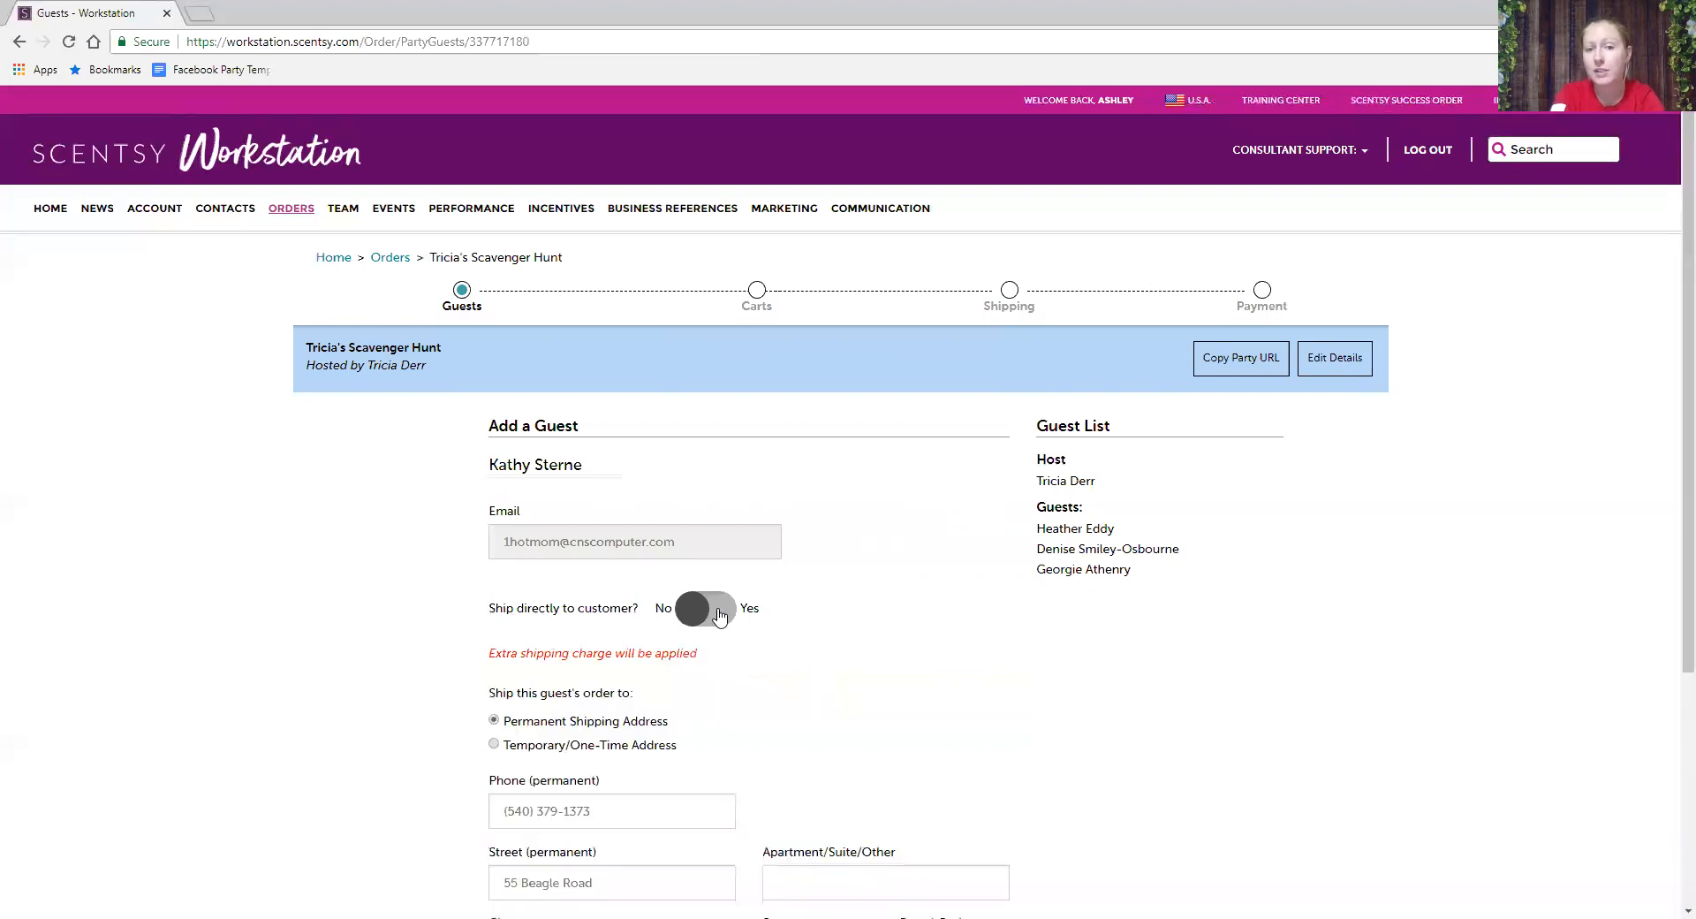
{"action": "scroll", "coordinate": [628, 690], "scroll_direction": "down", "scroll_amount": 4}
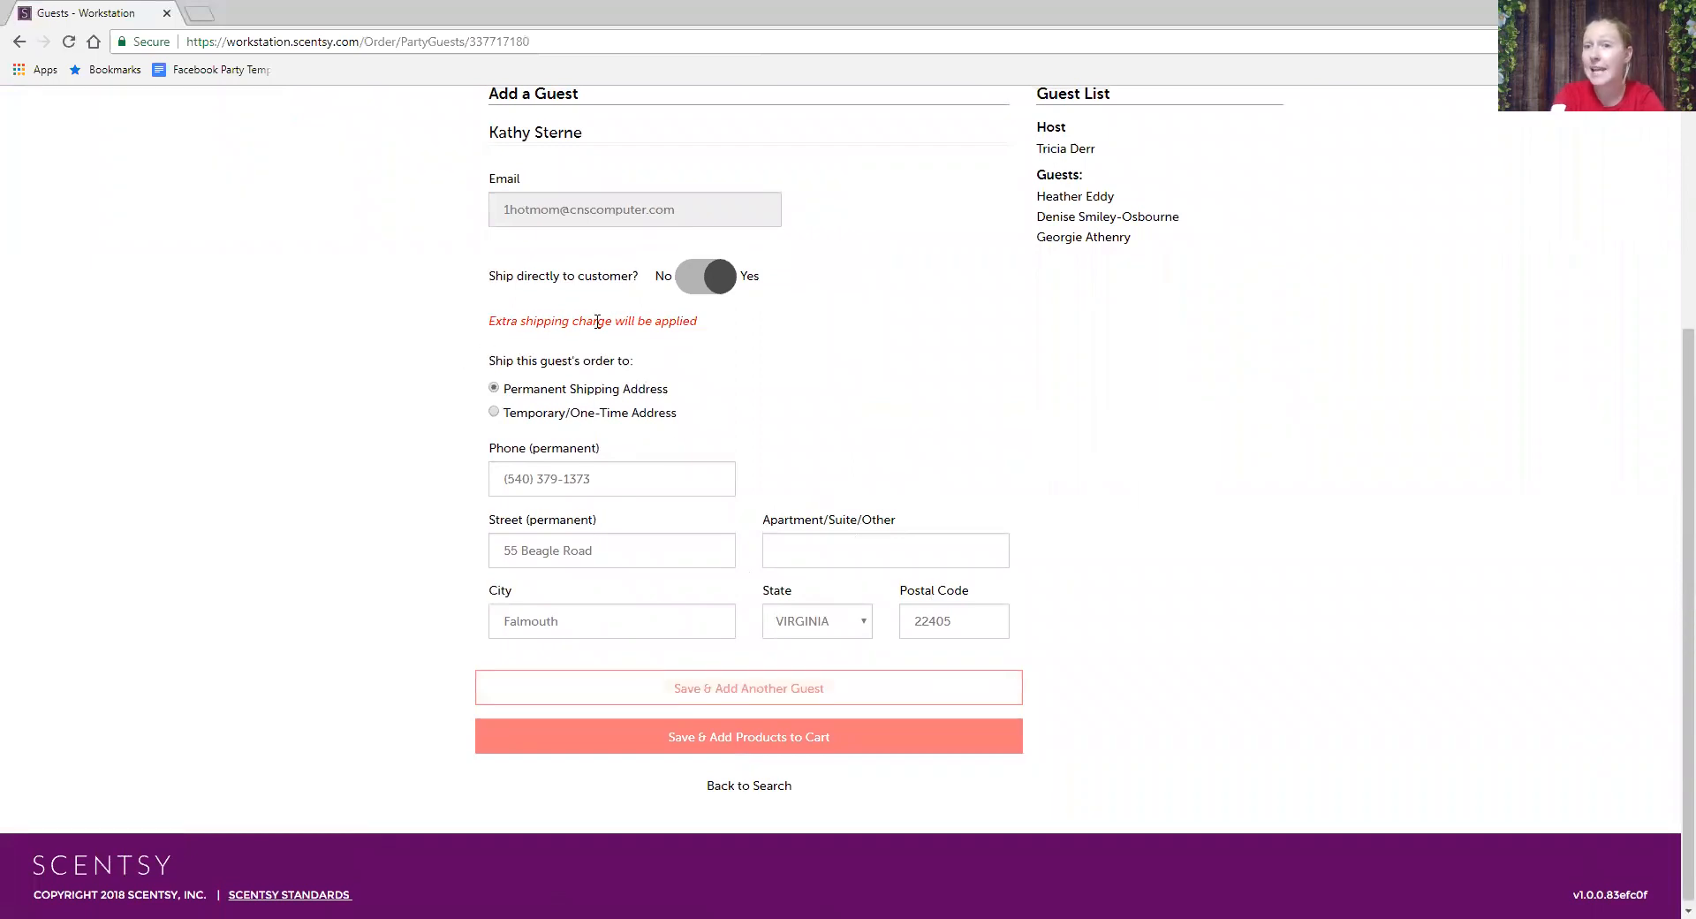
{"action": "left_click", "coordinate": [726, 278]}
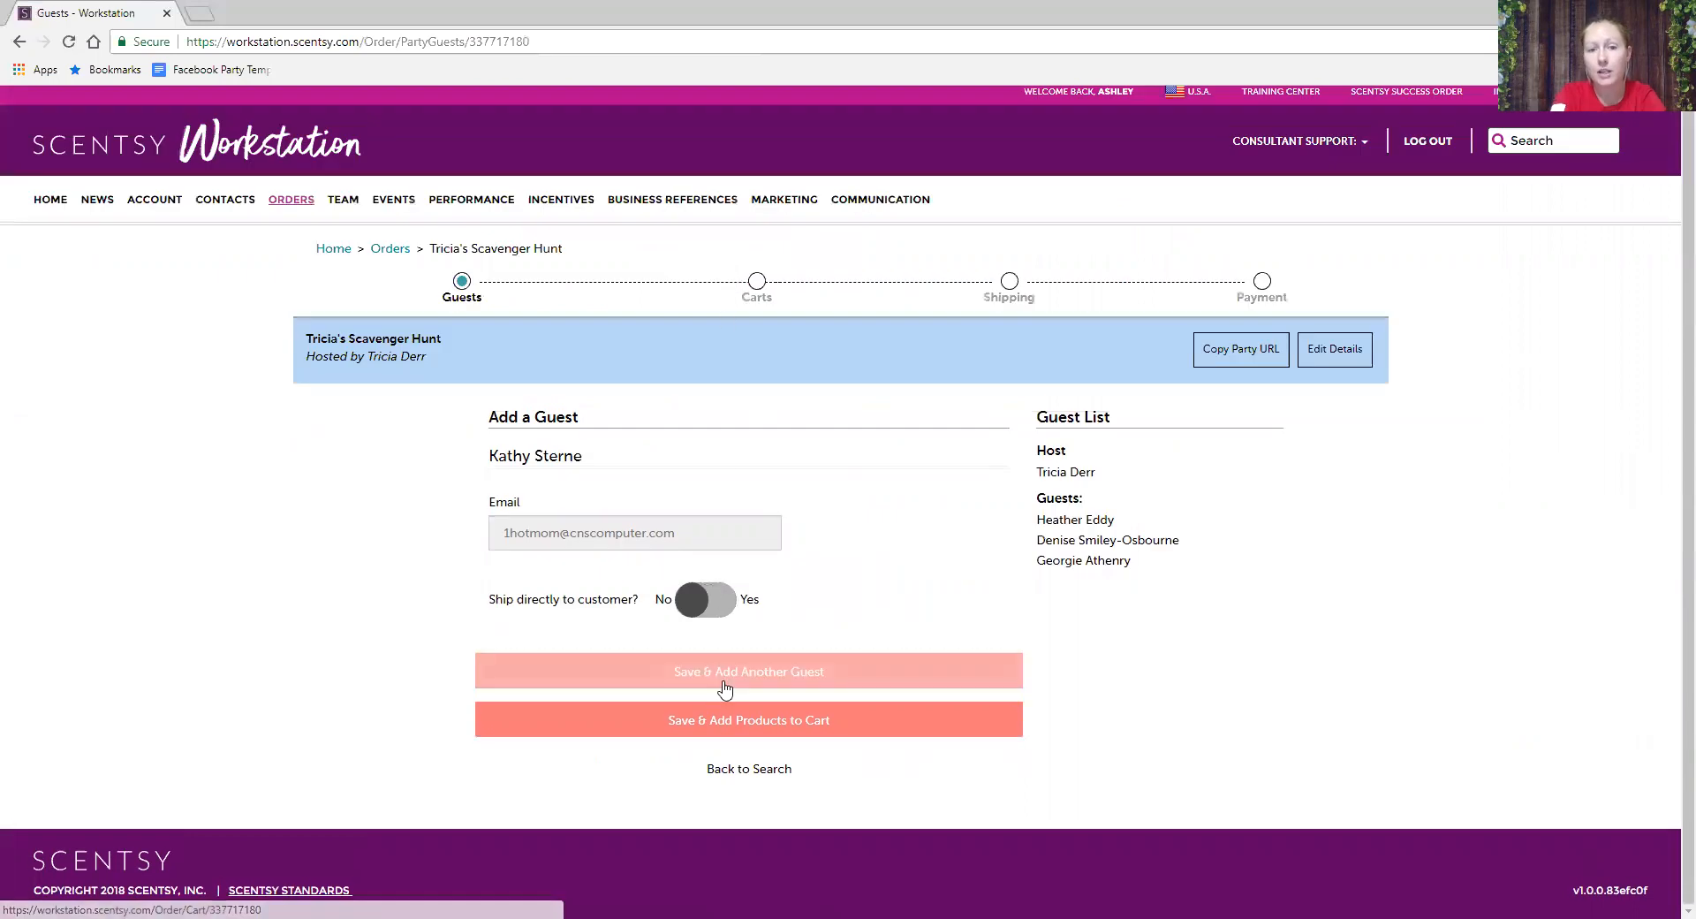
{"action": "left_click", "coordinate": [726, 774]}
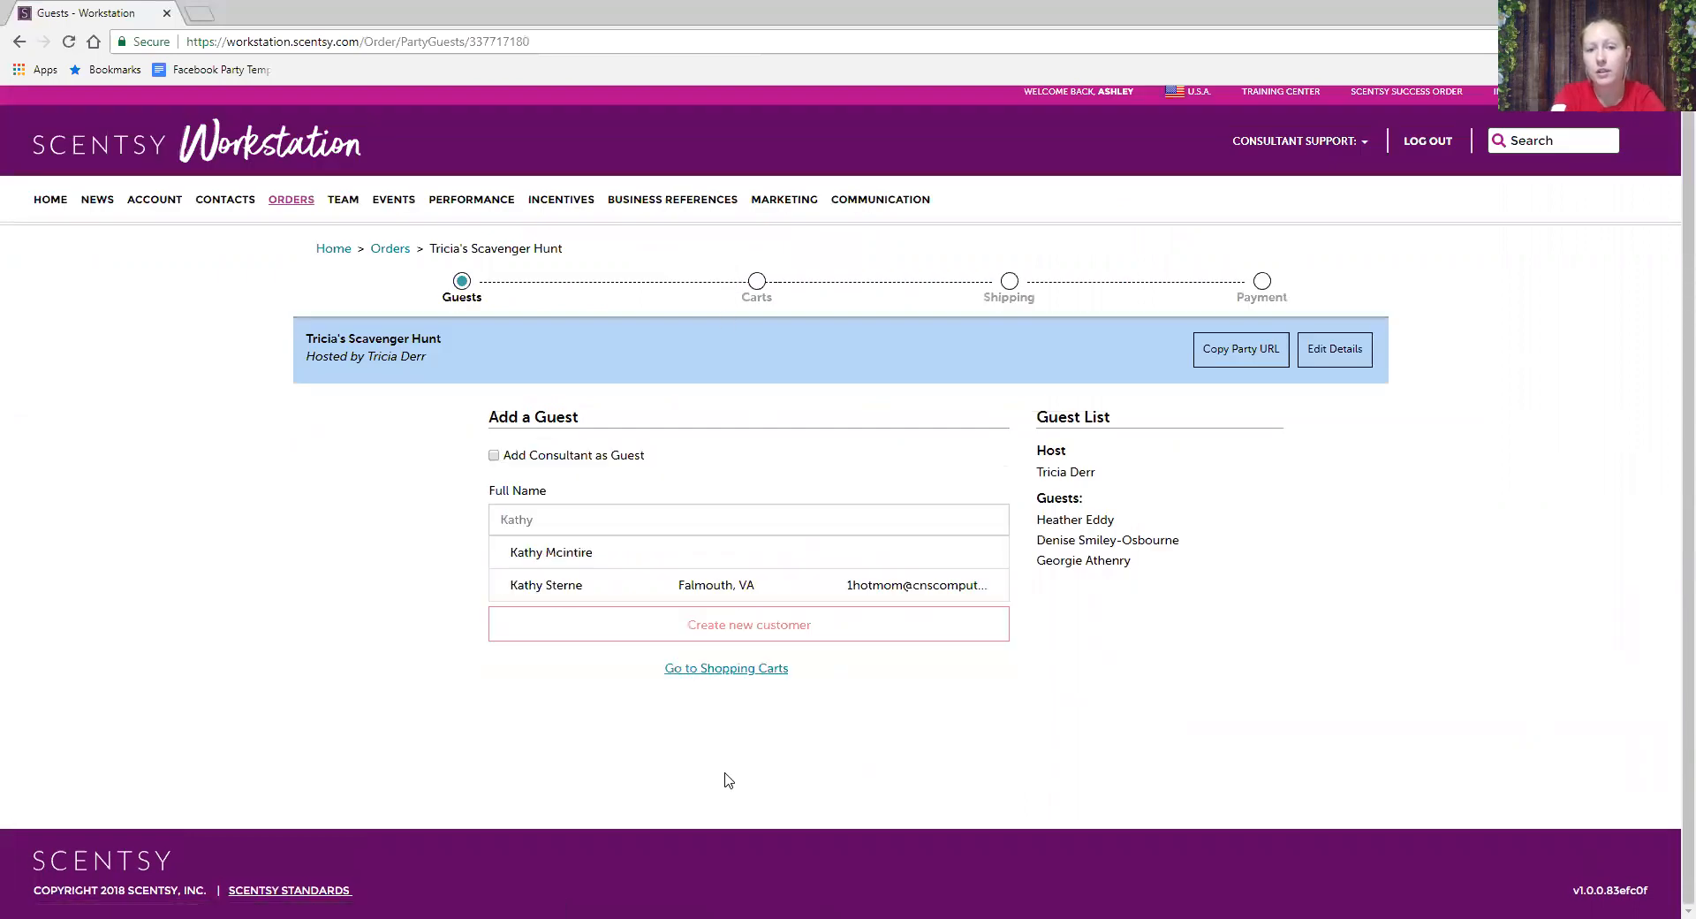
- Go to the party's shopping carts and collapse Party Summary to list the host and three guest carts
{"action": "left_click", "coordinate": [720, 671]}
{"action": "scroll", "coordinate": [410, 612], "scroll_direction": "down", "scroll_amount": 2}
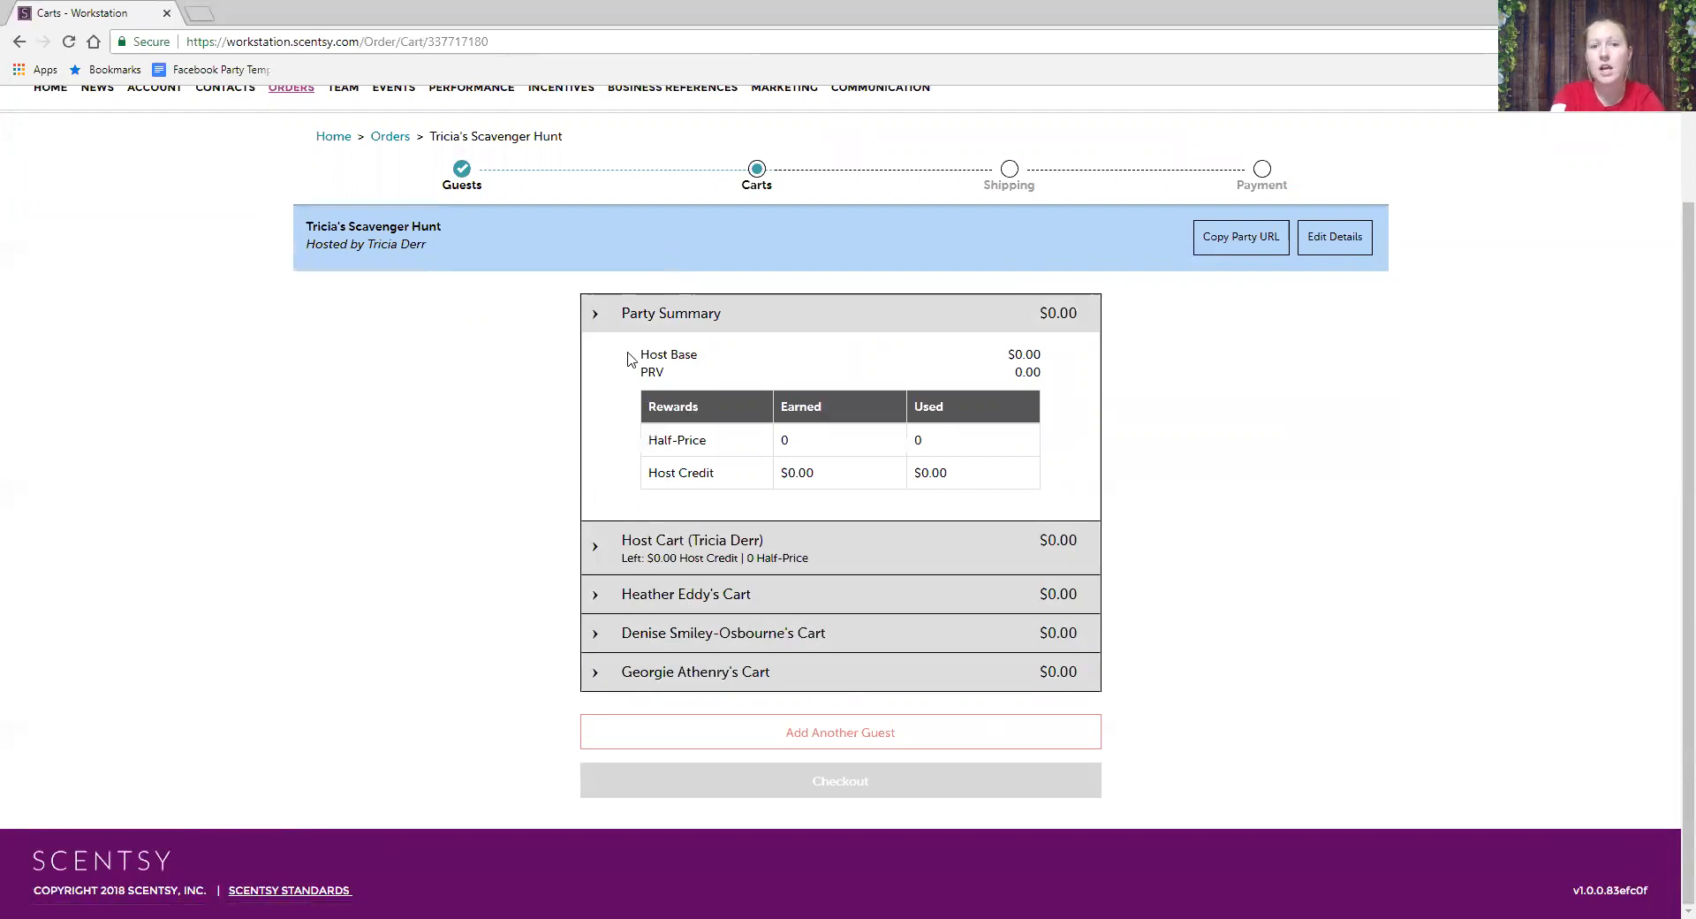
{"action": "left_click_drag", "start_coordinate": [657, 354], "coordinate": [1062, 356]}
{"action": "left_click", "coordinate": [1062, 357]}
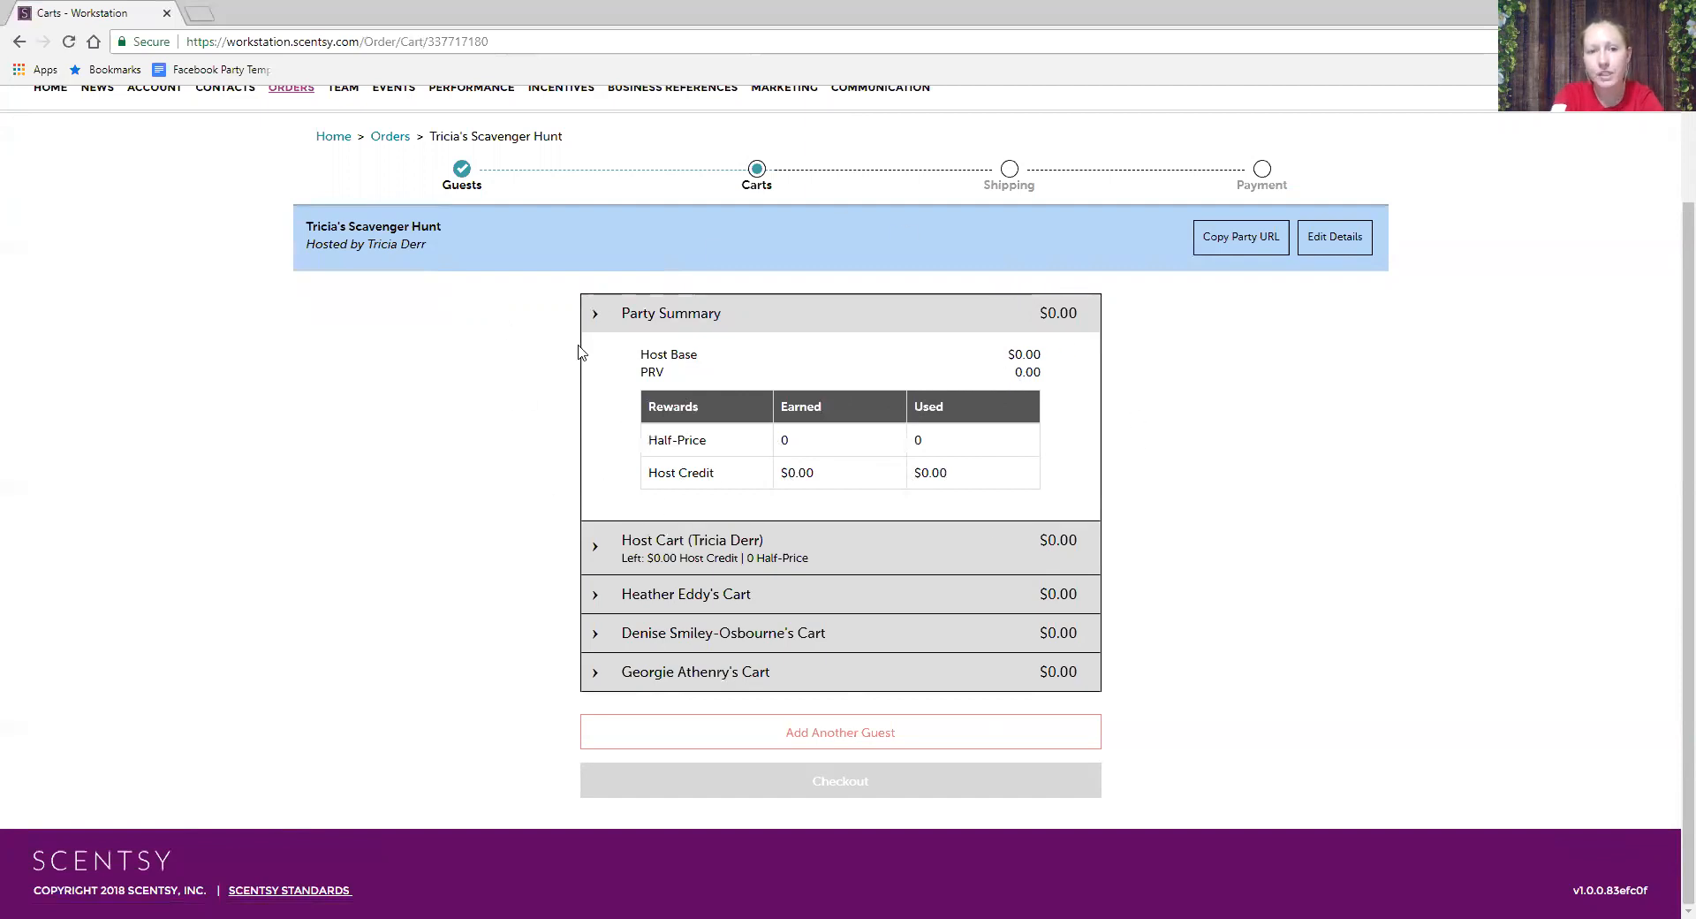
{"action": "left_click", "coordinate": [604, 323]}
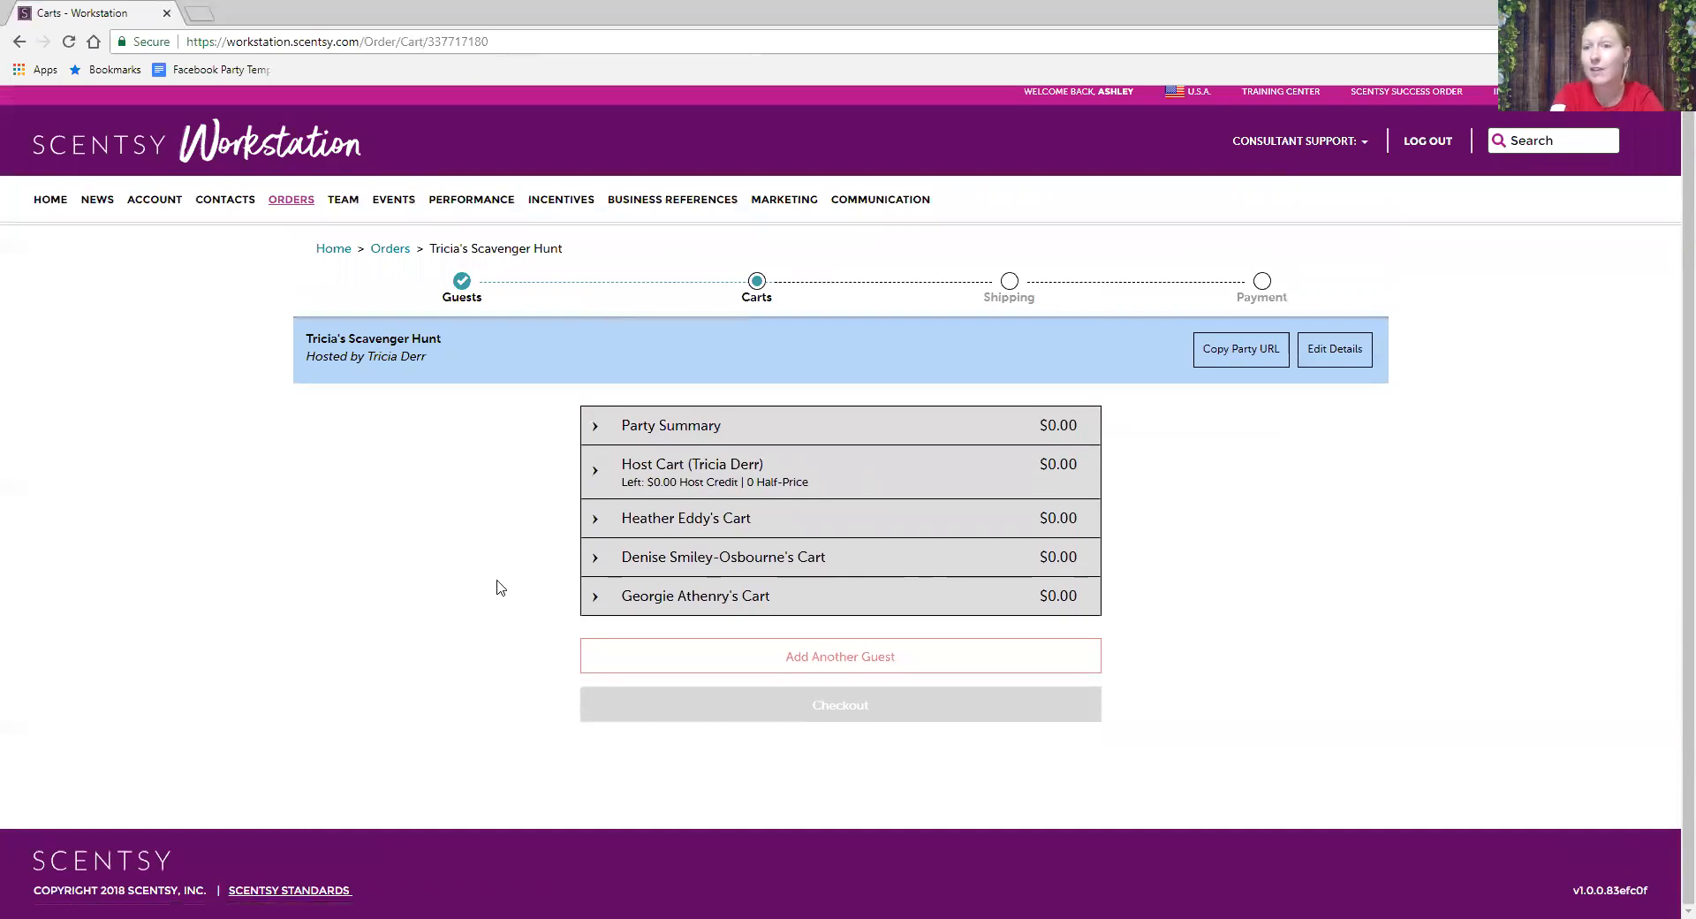
- In the first guest's cart, add the Scentsy System - $30 Warmer bundle
{"action": "left_click", "coordinate": [597, 526]}
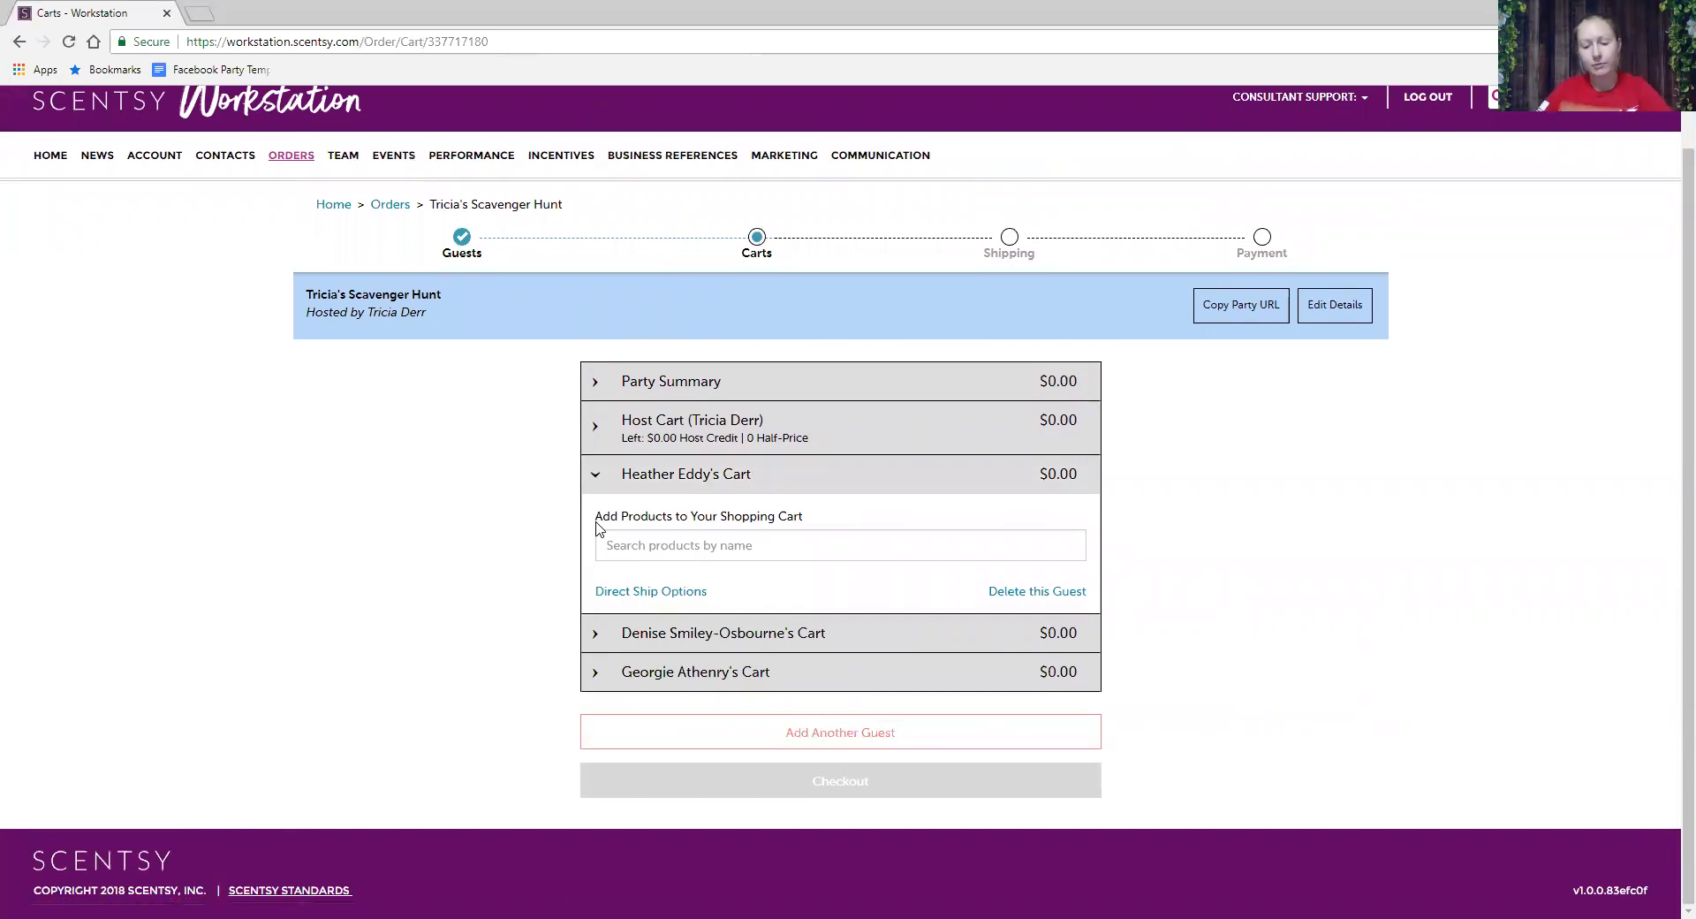
{"action": "left_click", "coordinate": [637, 542]}
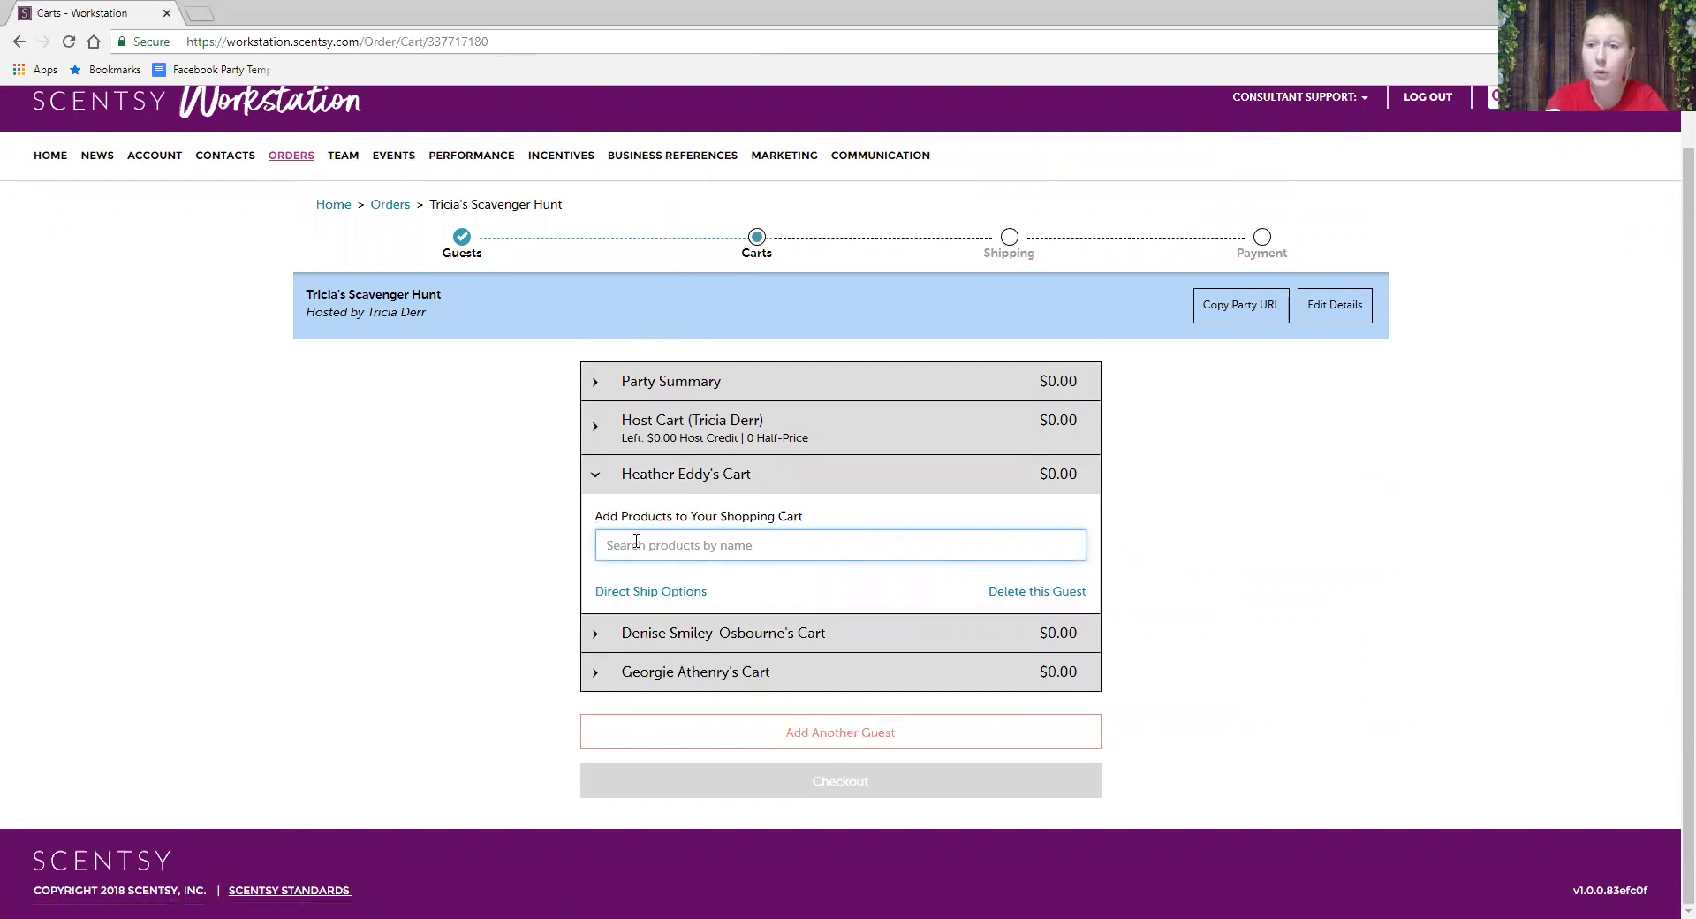
{"action": "type", "text": "Scen"}
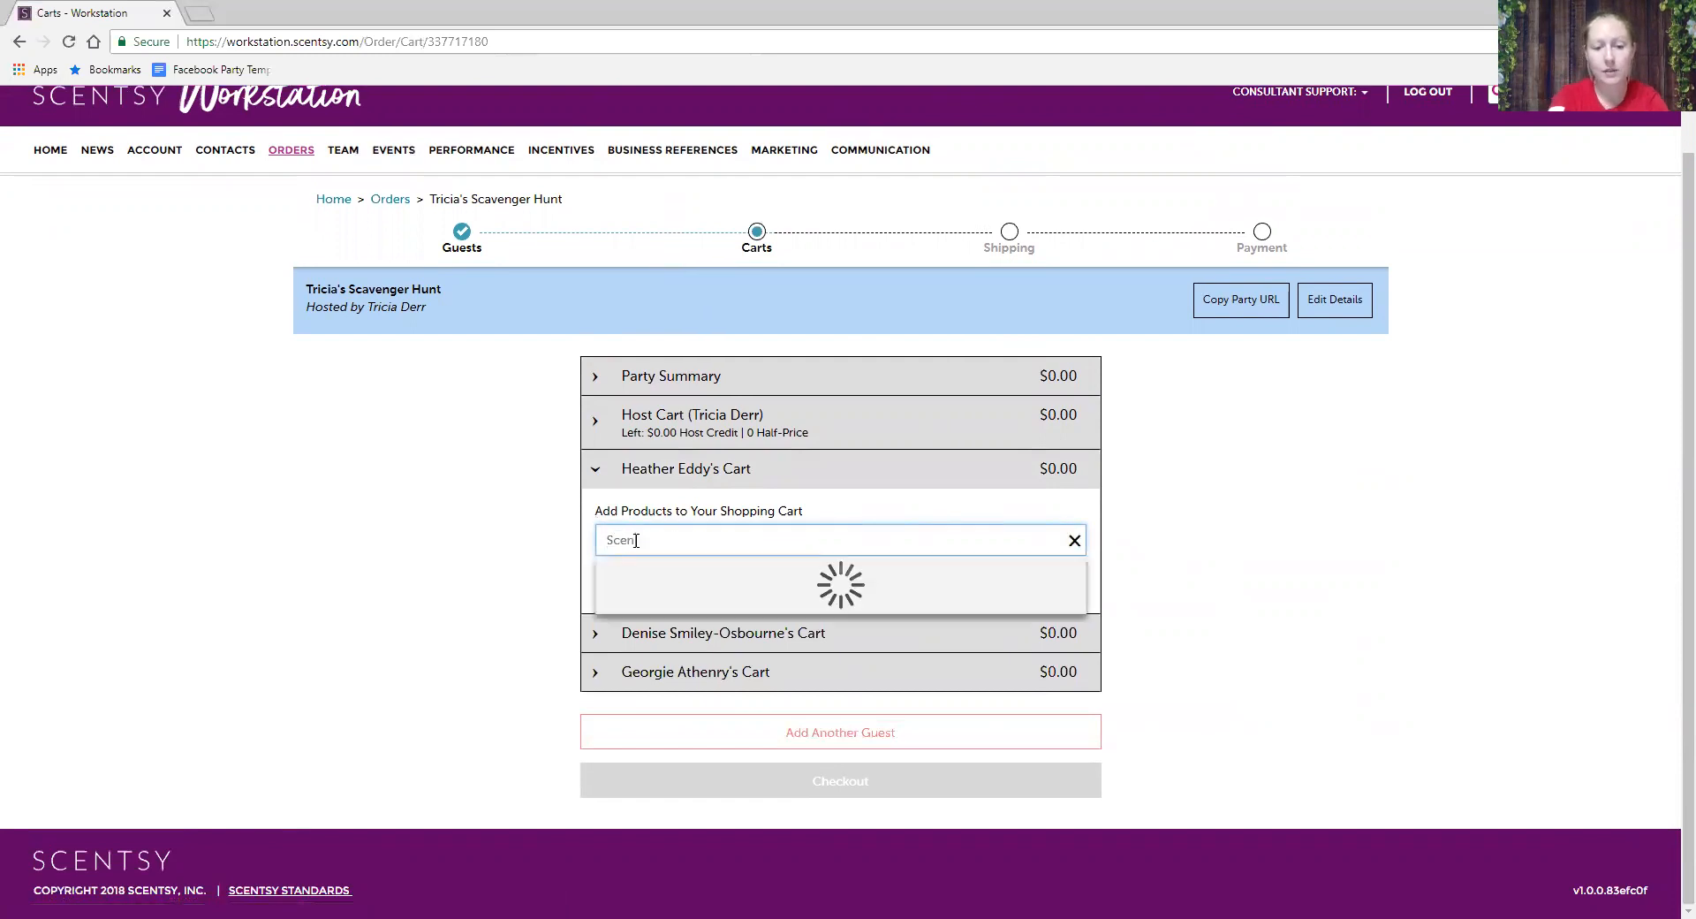
{"action": "type", "text": "tsy System"}
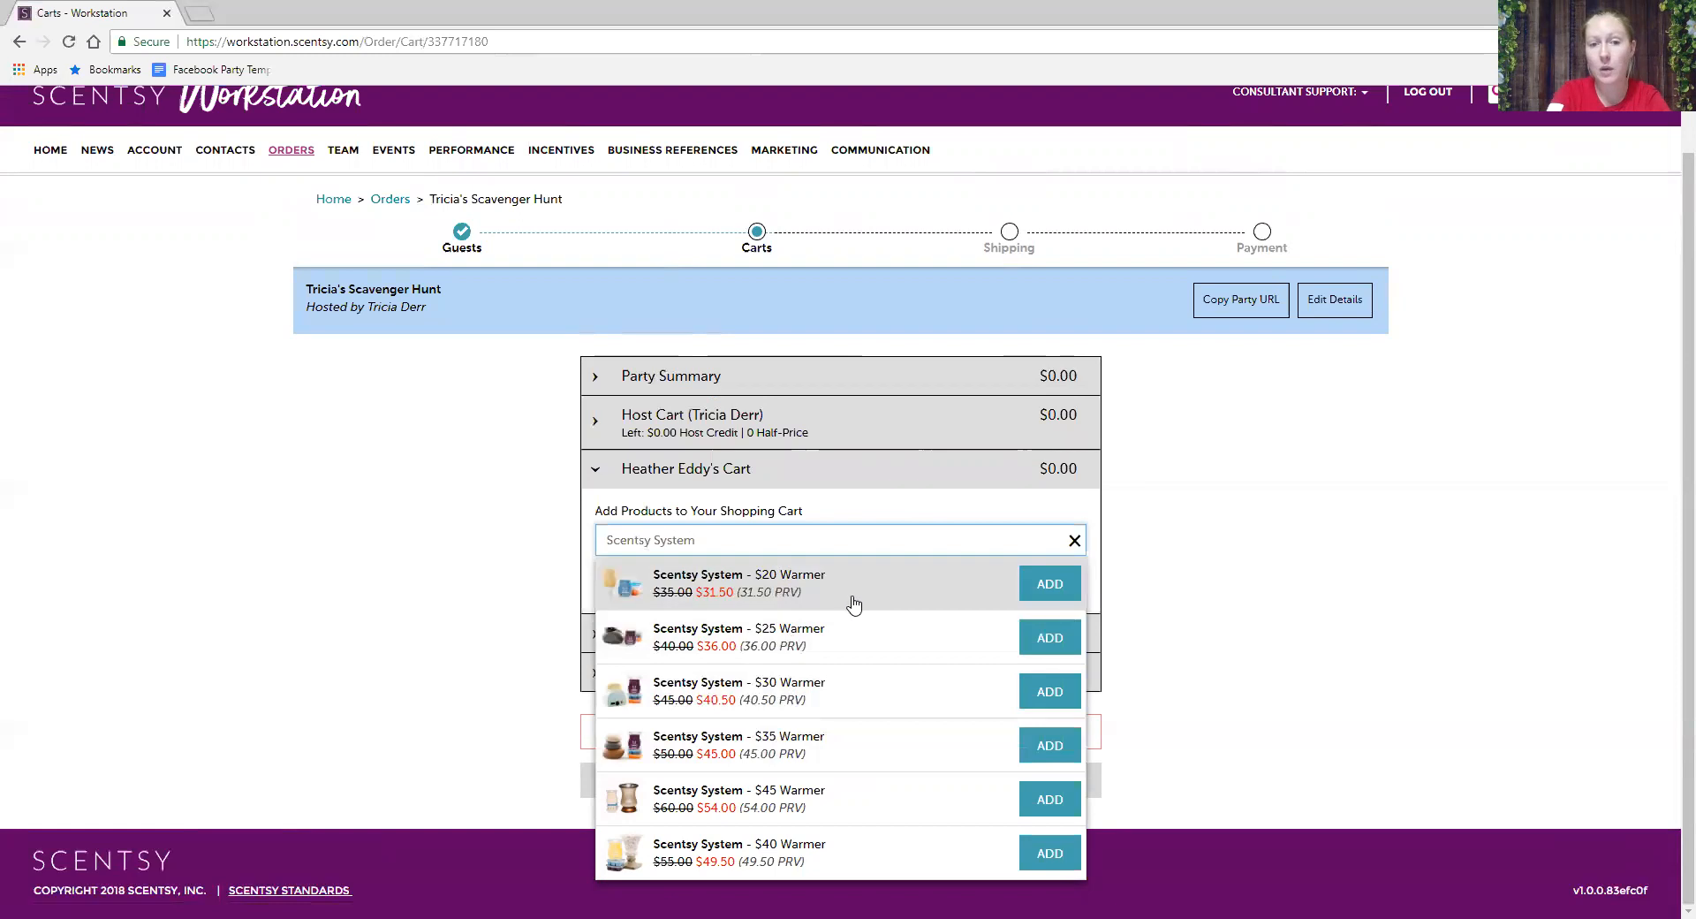
{"action": "left_click", "coordinate": [831, 691]}
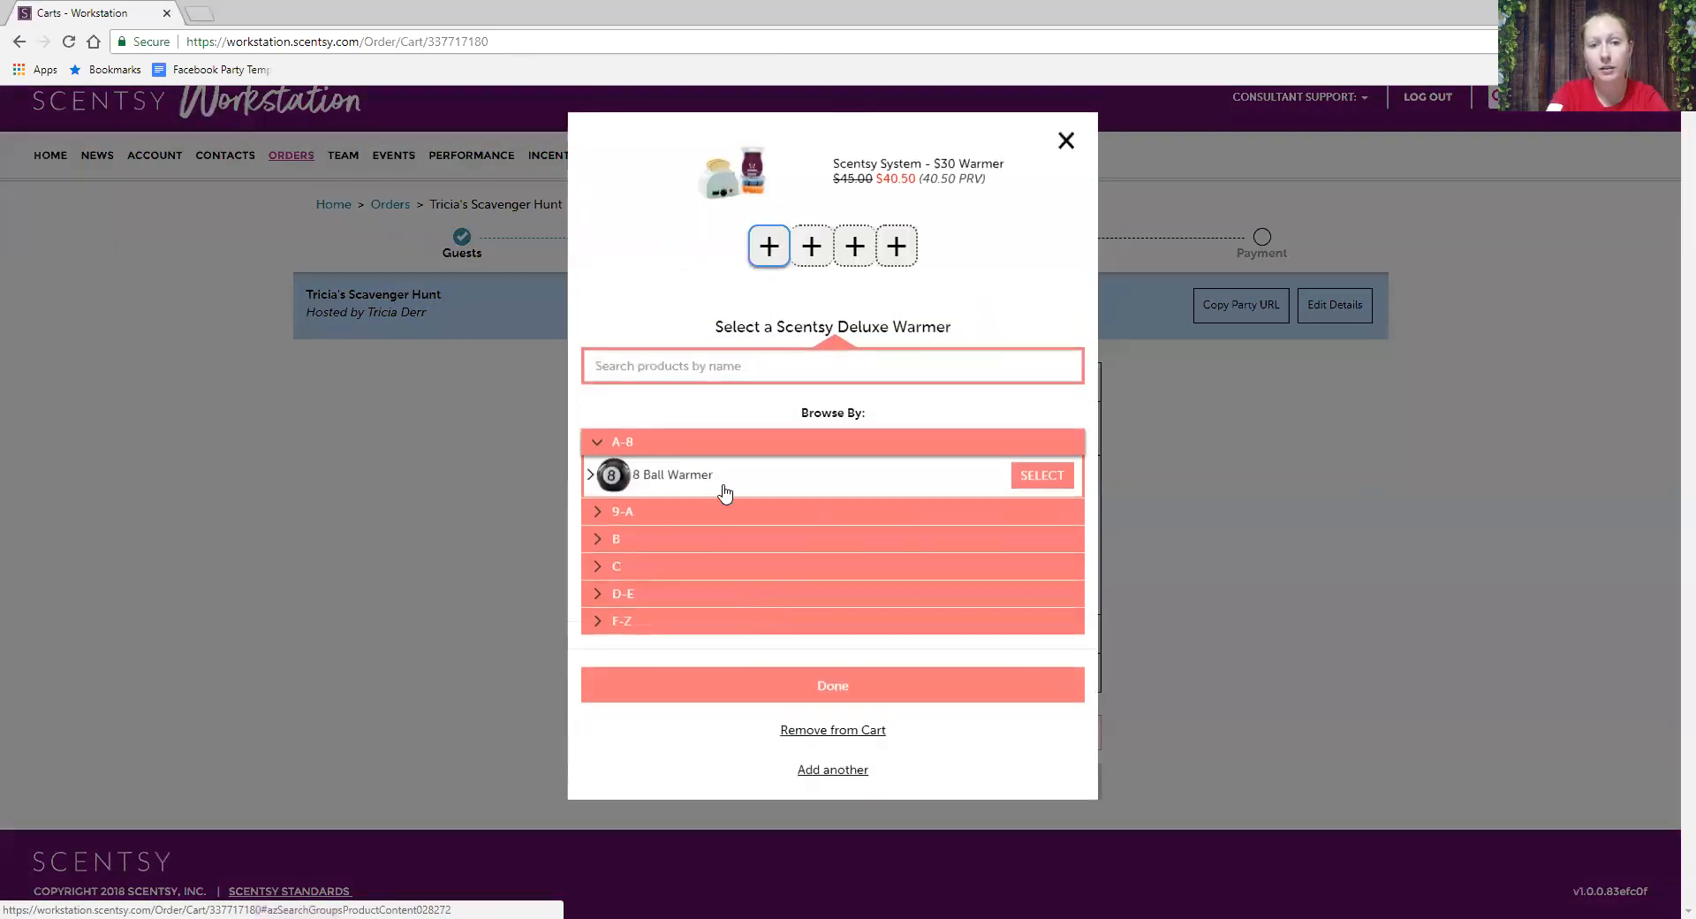
- Fill the $30 bundle with the Explore. Dream. Discover. Warmer plus Berry of Paradise and Blueberry Cheesecake bars
{"action": "left_click", "coordinate": [708, 372]}
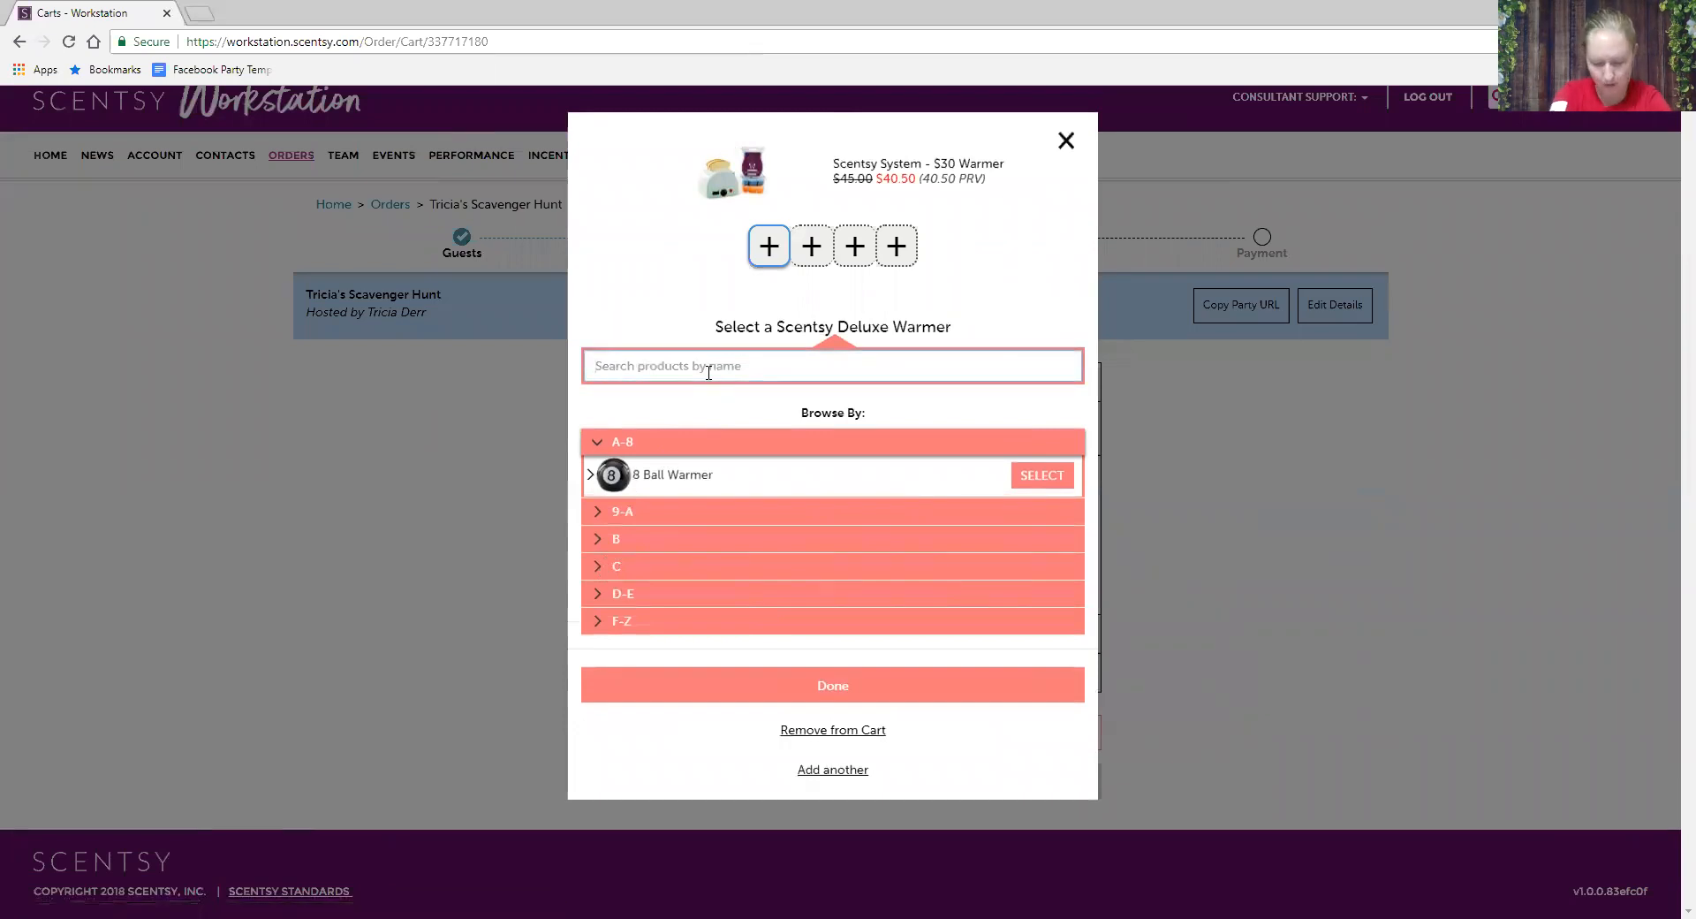
{"action": "type", "text": "E"}
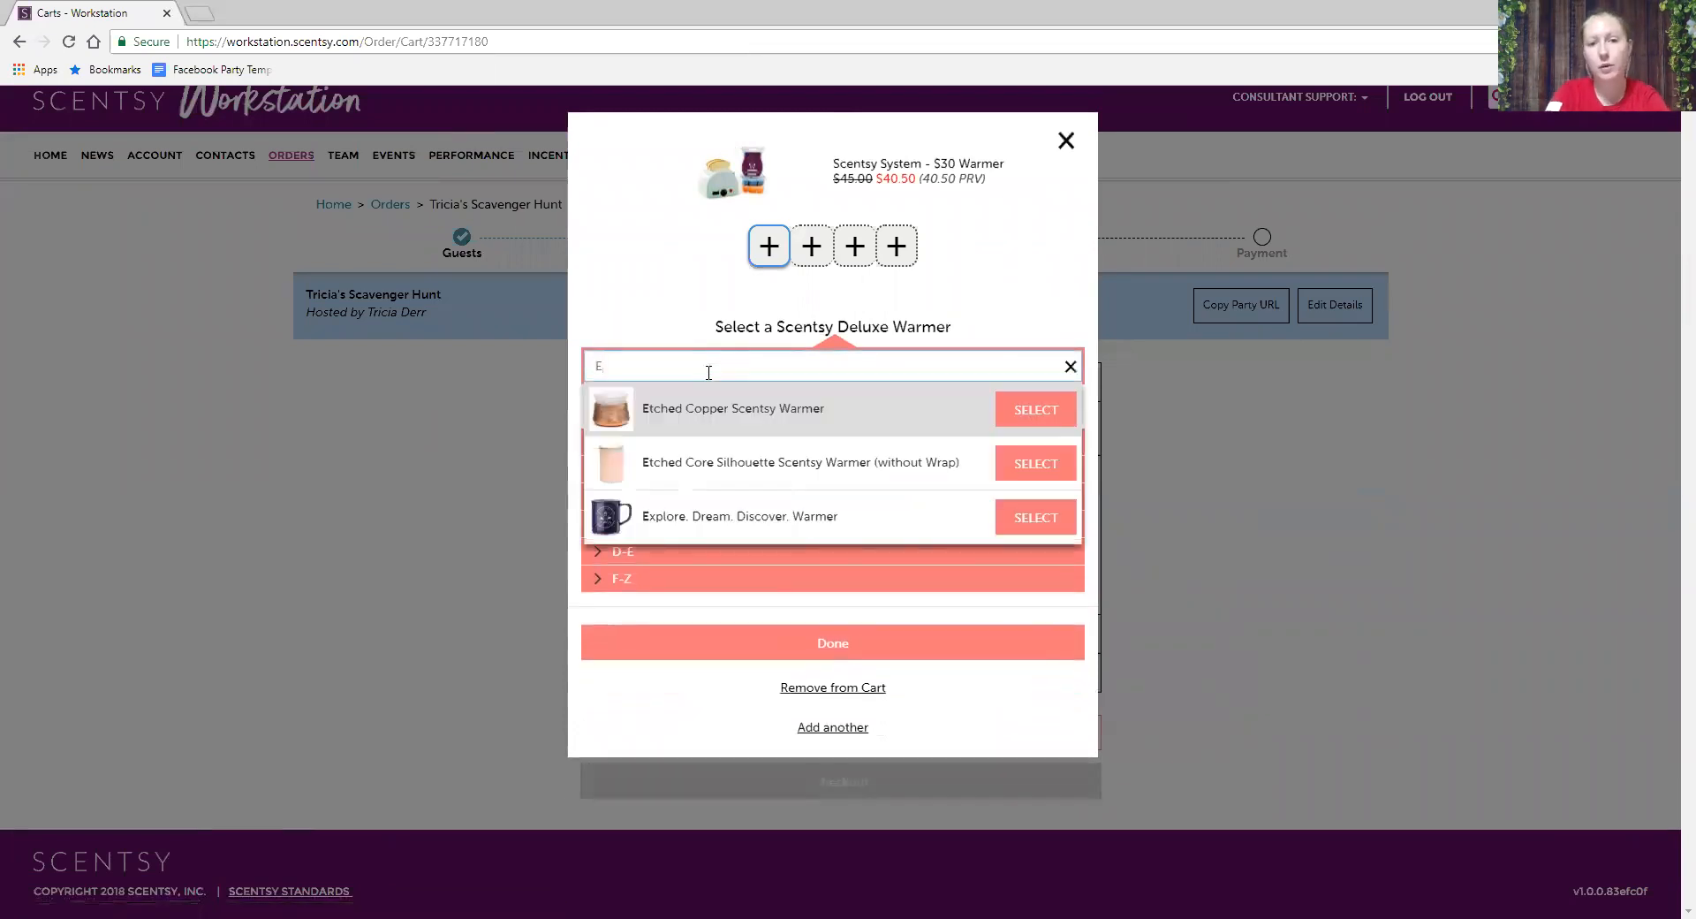
{"action": "left_click", "coordinate": [1054, 526]}
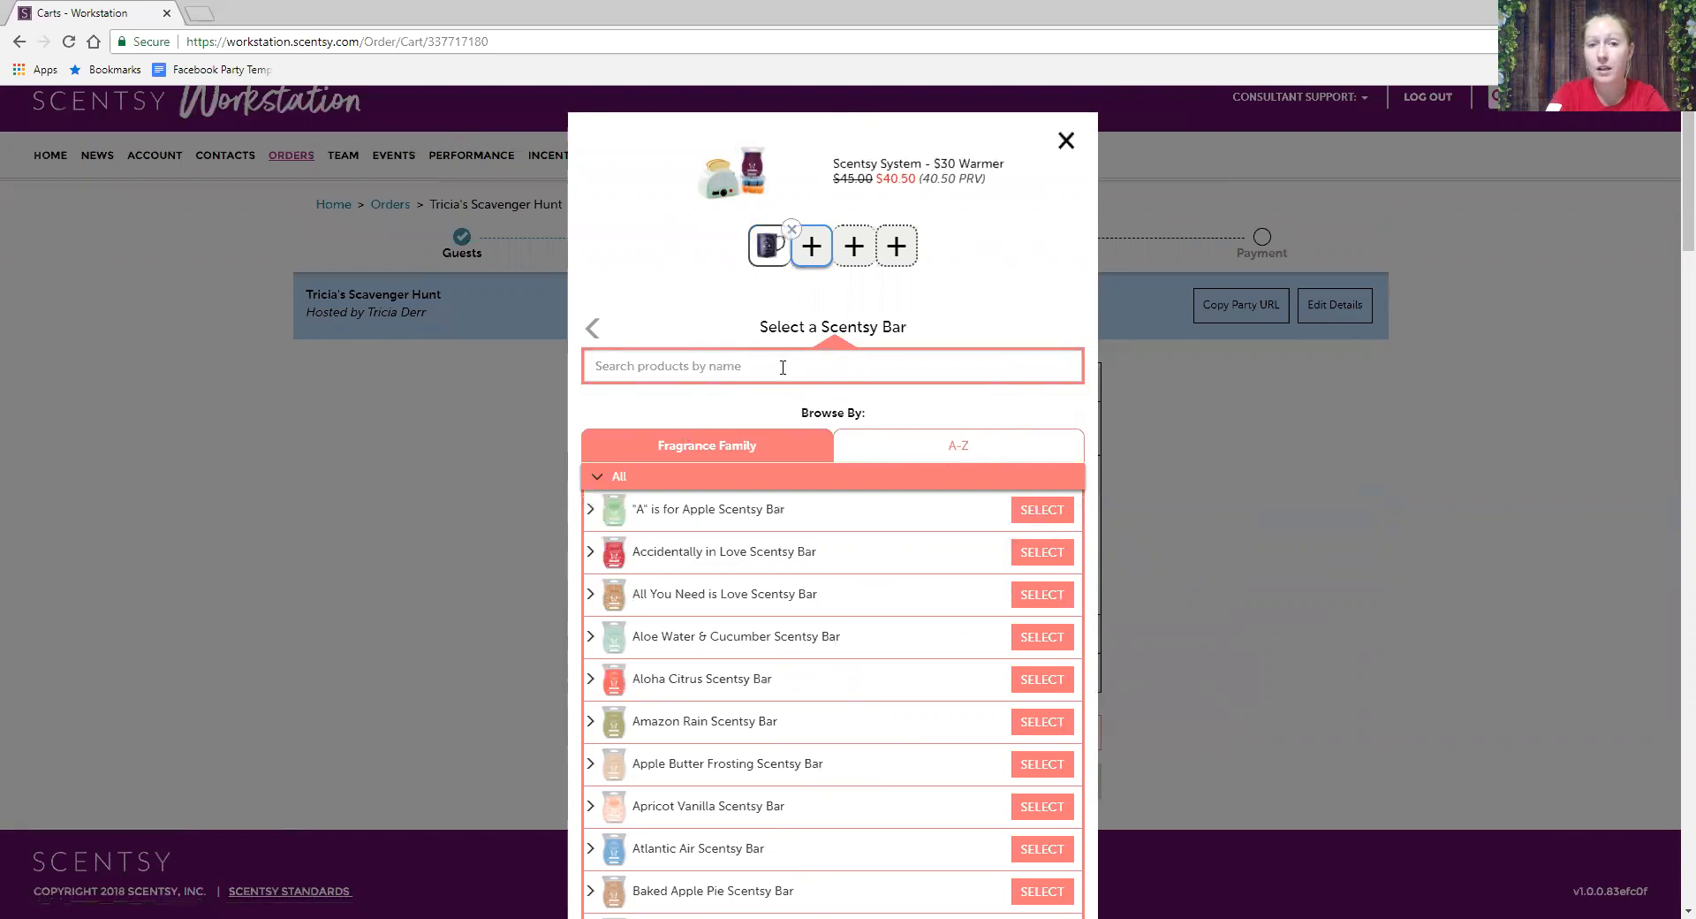
{"action": "scroll", "coordinate": [860, 597], "scroll_direction": "down", "scroll_amount": 4}
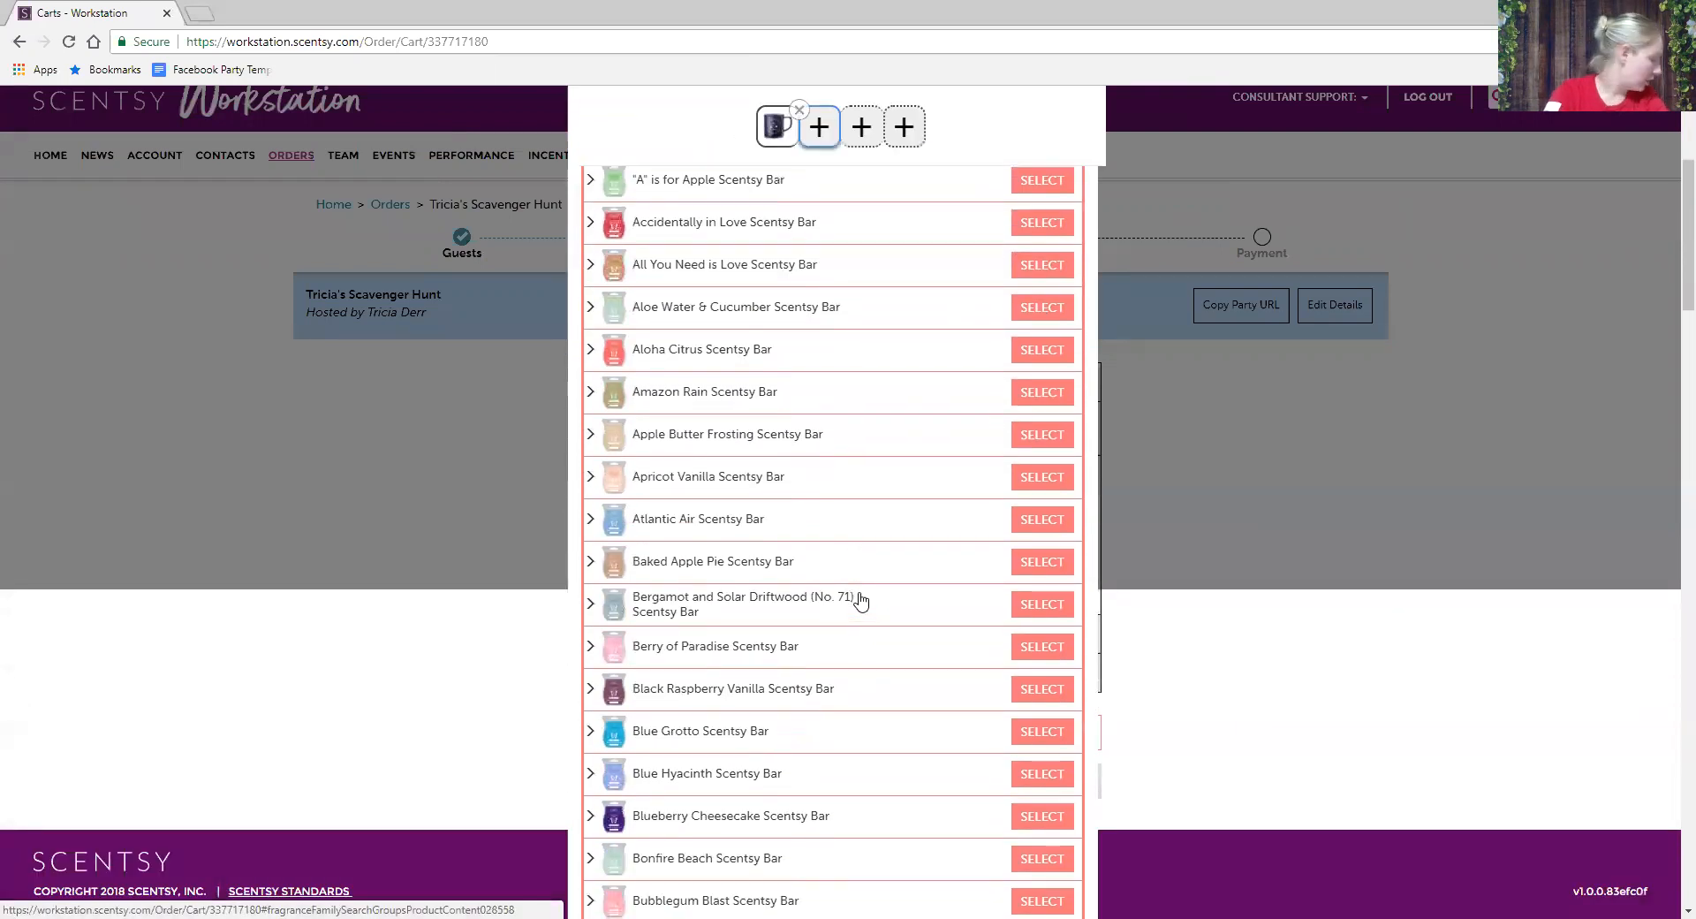
{"action": "scroll", "coordinate": [860, 601], "scroll_direction": "down", "scroll_amount": 2}
{"action": "scroll", "coordinate": [878, 552], "scroll_direction": "down", "scroll_amount": 3}
{"action": "scroll", "coordinate": [872, 549], "scroll_direction": "up", "scroll_amount": 9}
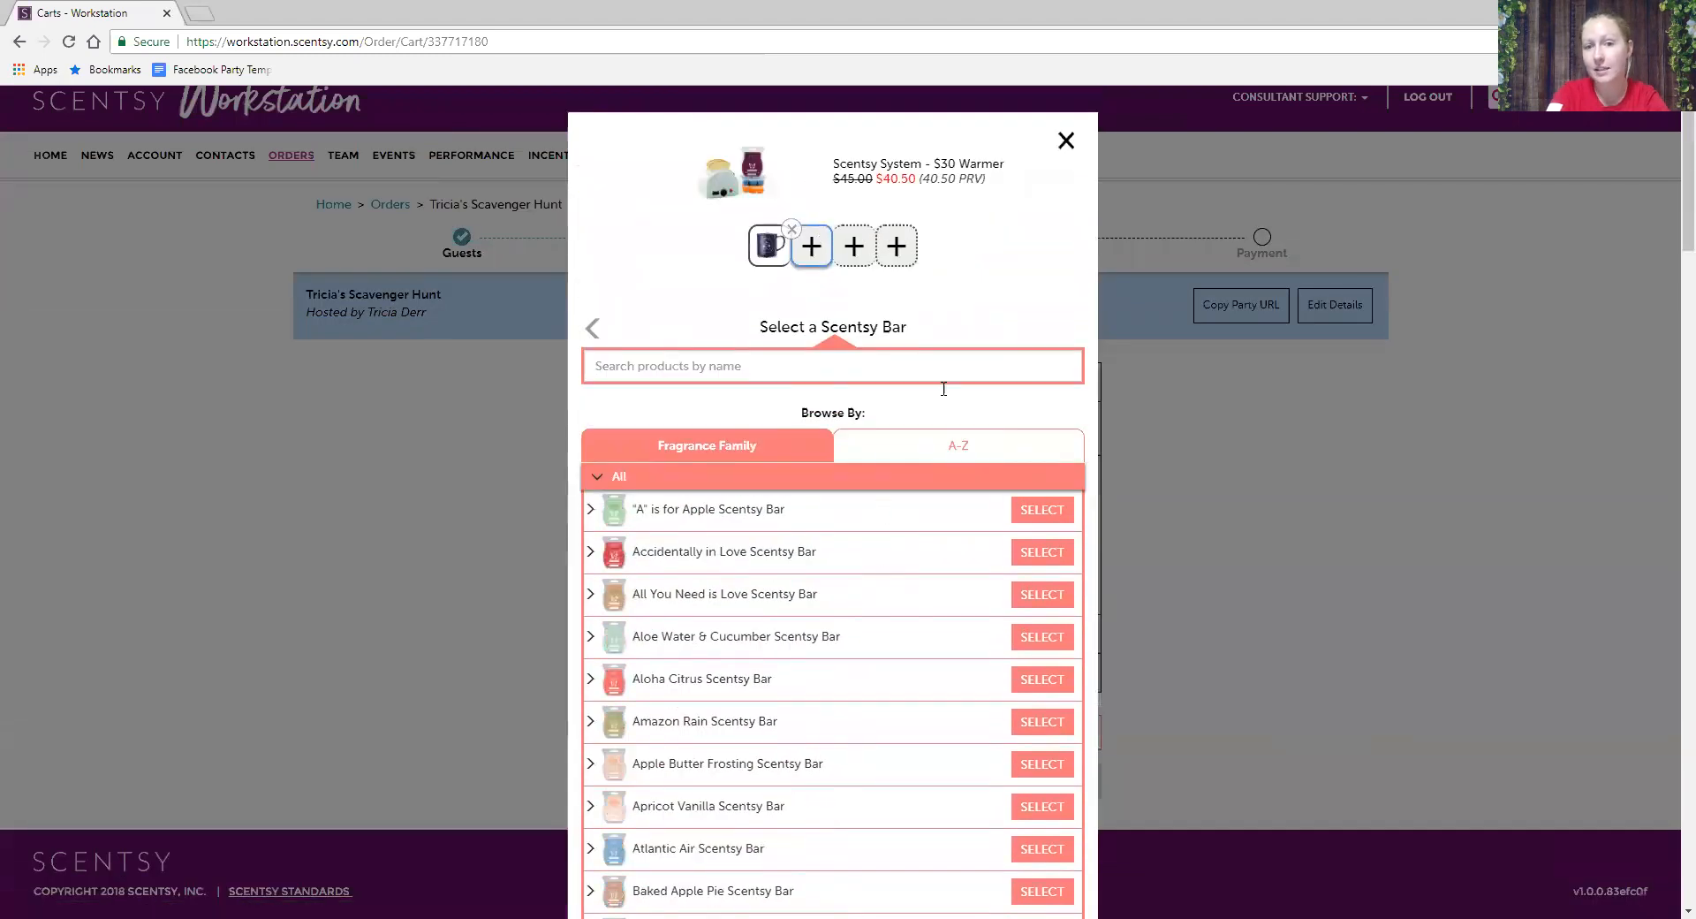
{"action": "scroll", "coordinate": [936, 628], "scroll_direction": "down", "scroll_amount": 3}
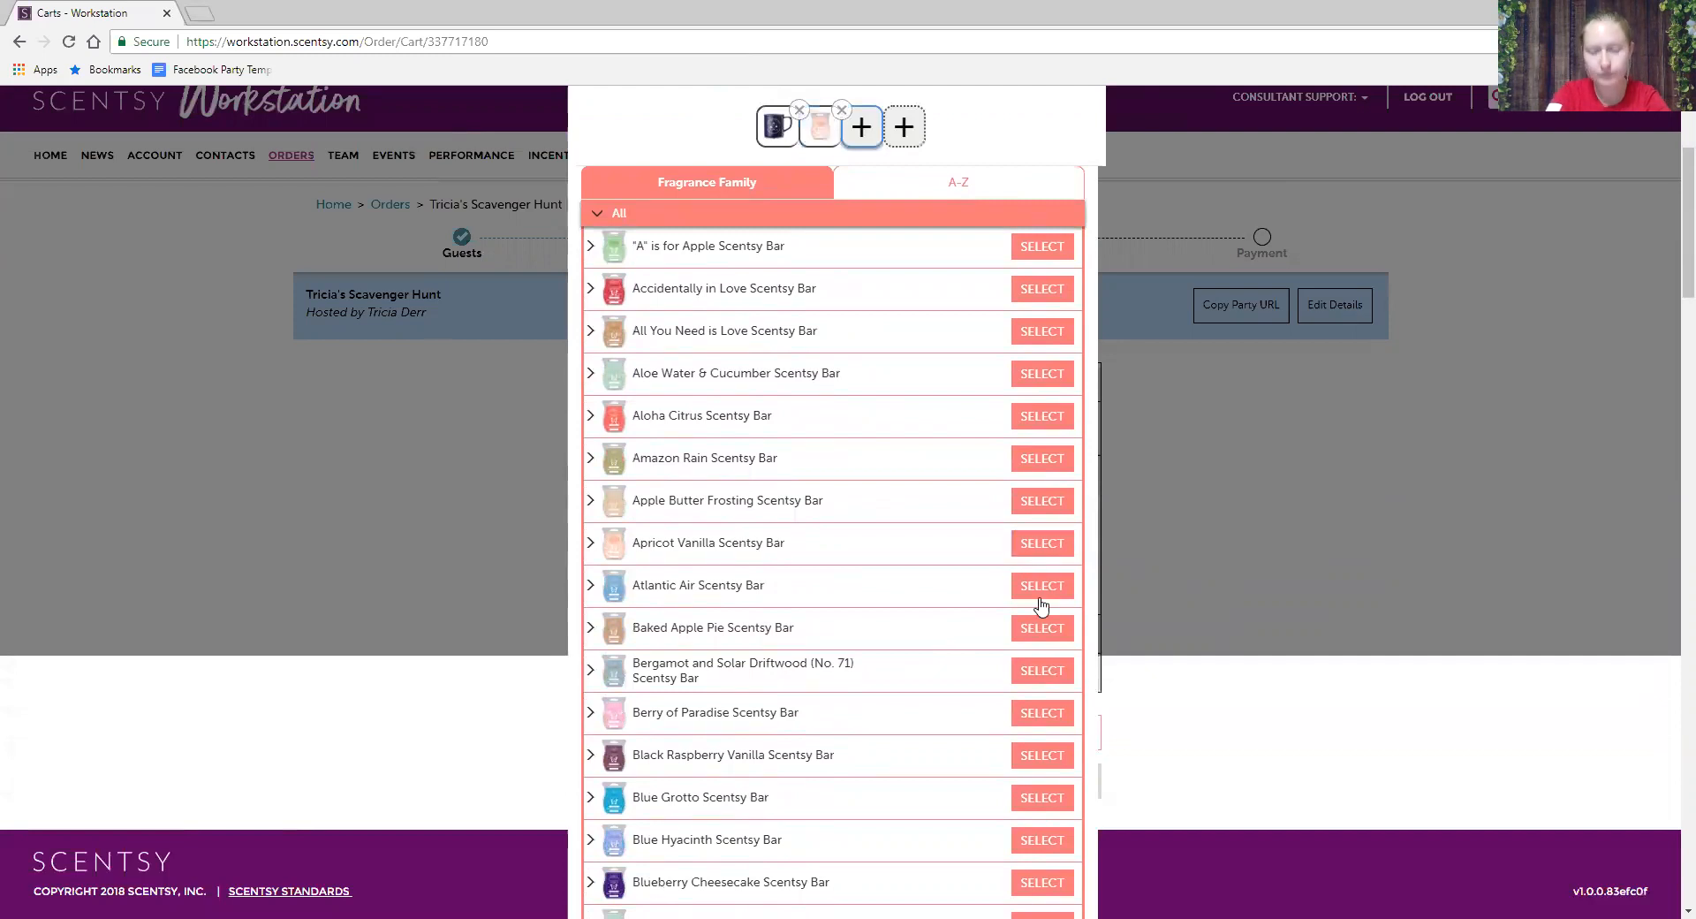
{"action": "left_click", "coordinate": [1029, 720]}
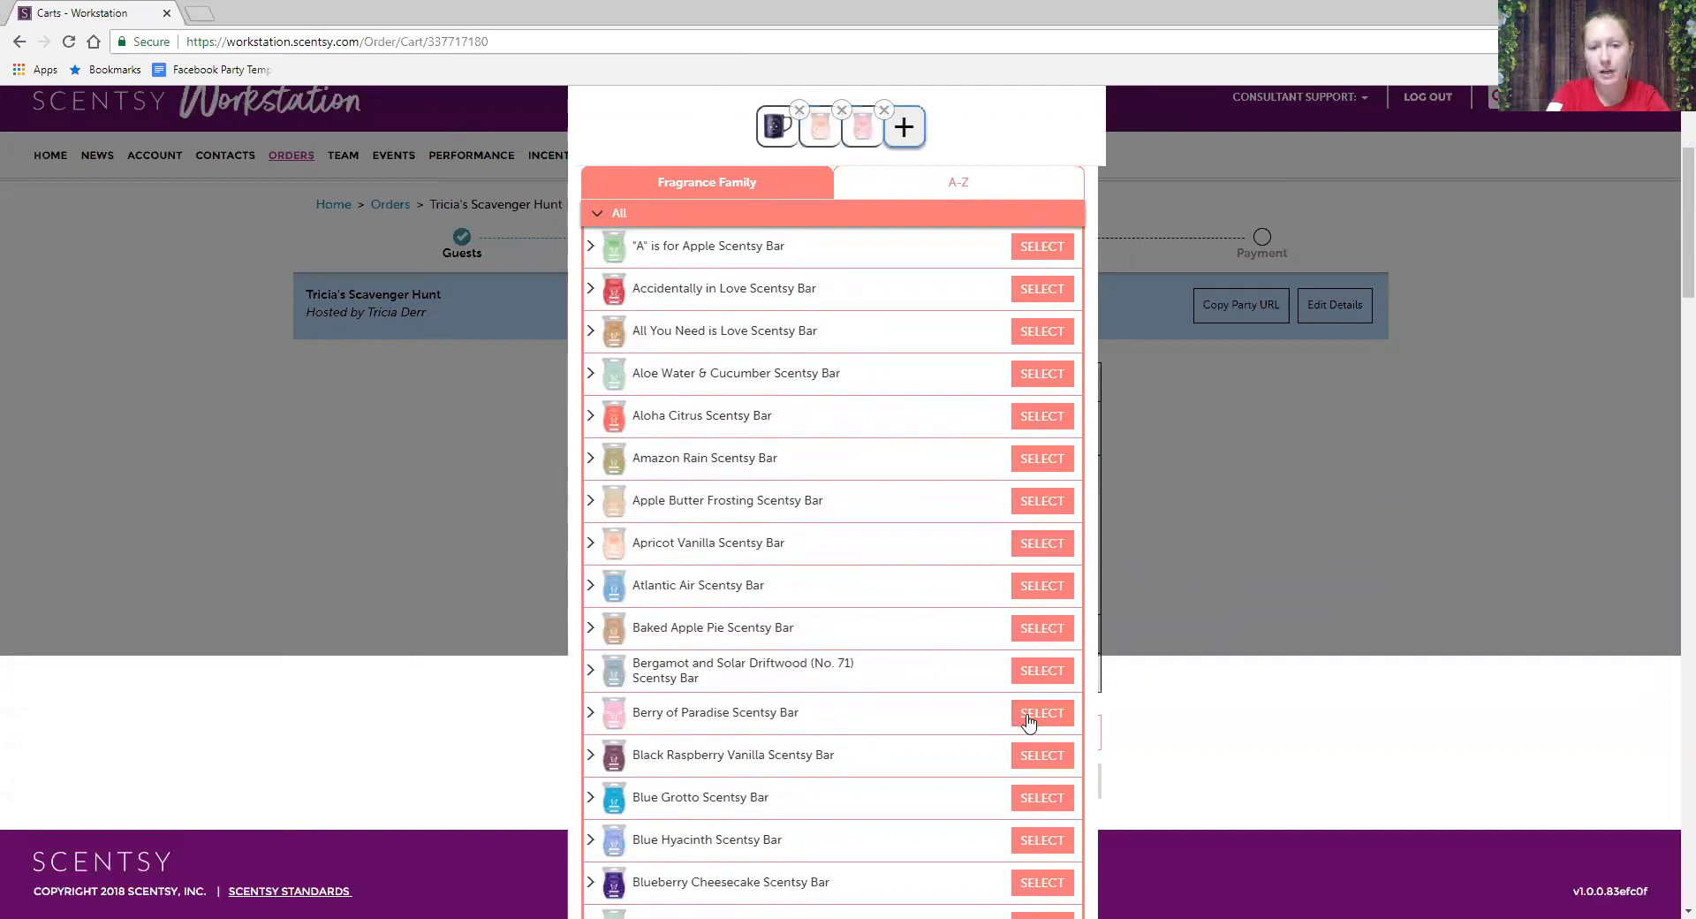
{"action": "left_click", "coordinate": [1025, 886]}
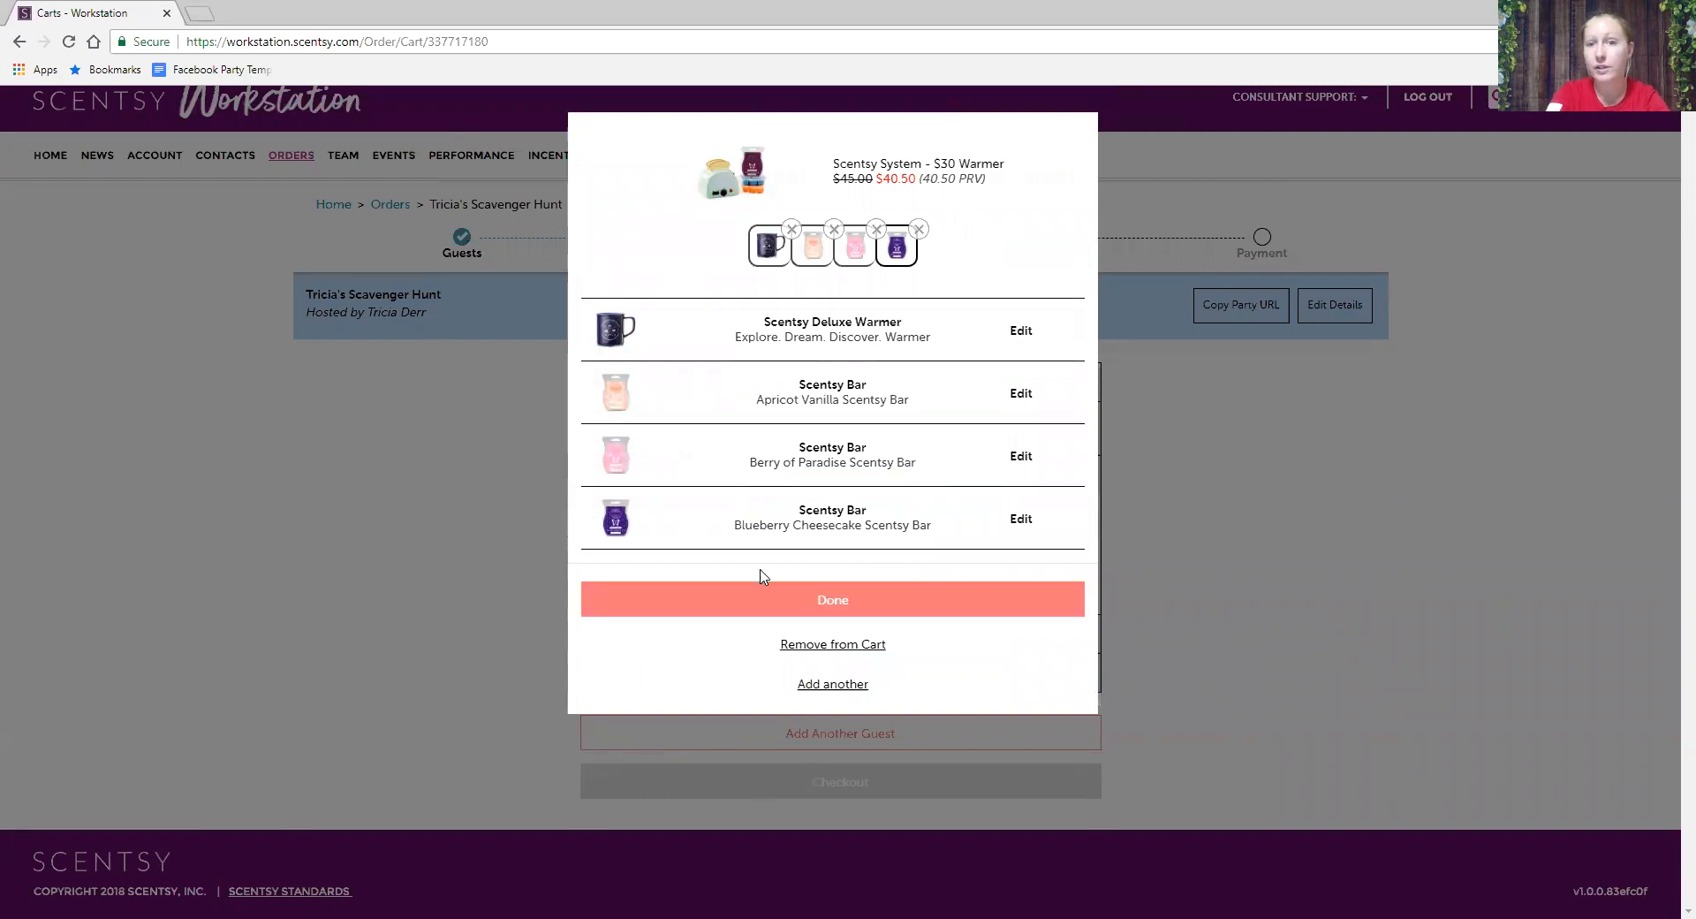
{"action": "left_click", "coordinate": [864, 600]}
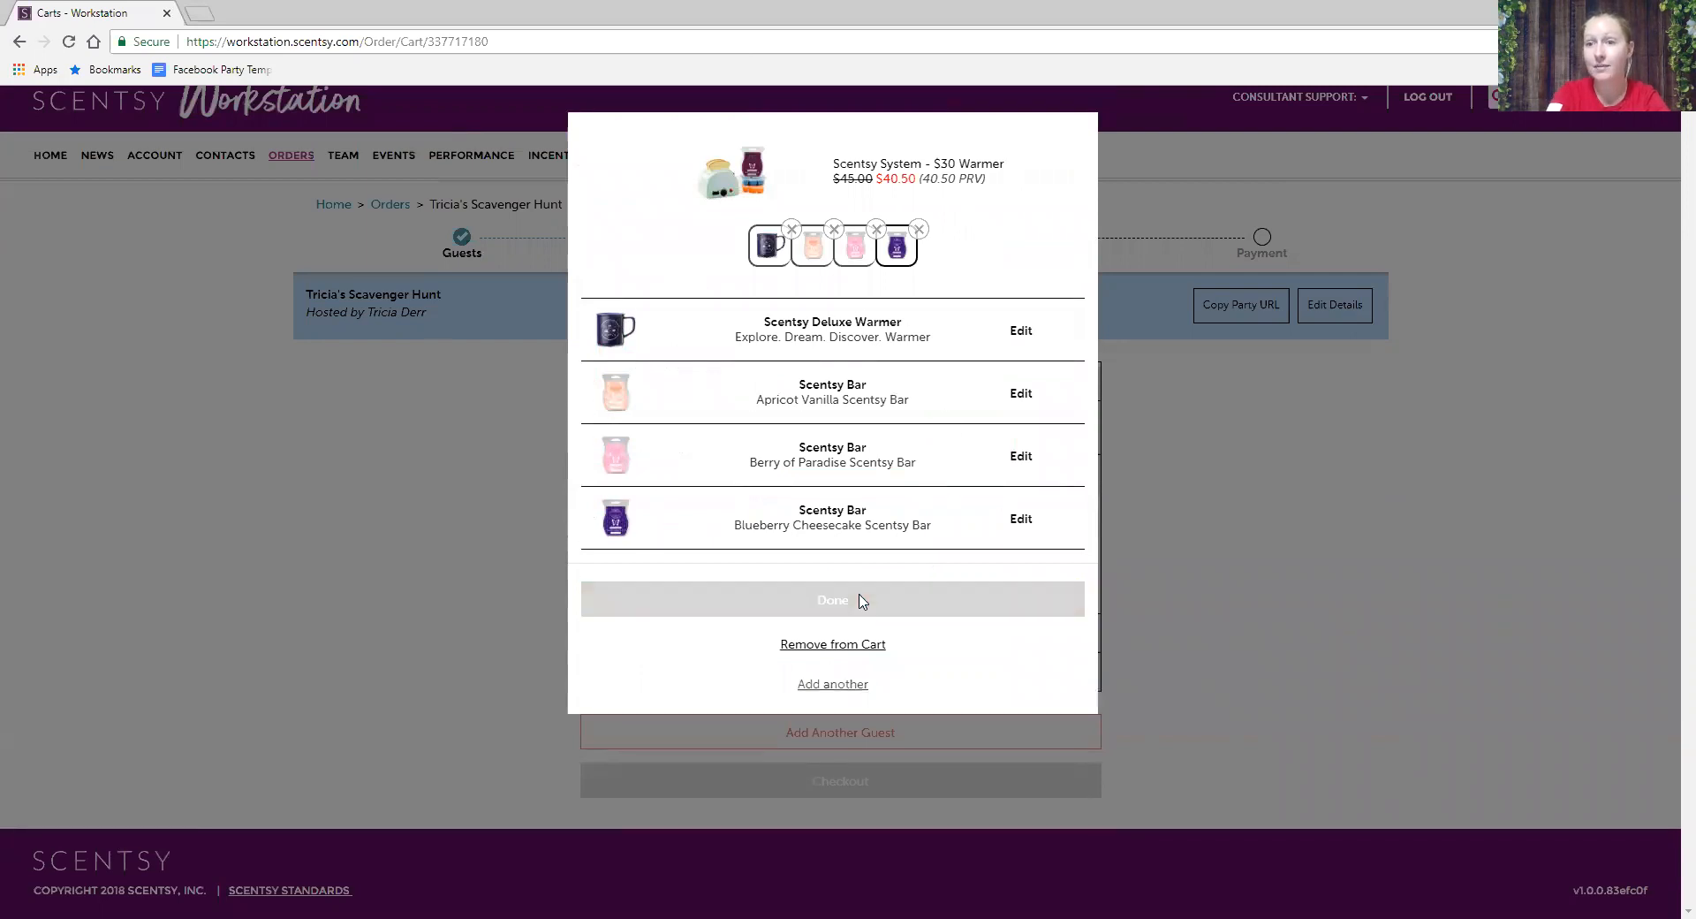
- Expand the second guest's cart and search its products for 'Explo'
{"action": "scroll", "coordinate": [1120, 610], "scroll_direction": "down", "scroll_amount": 3}
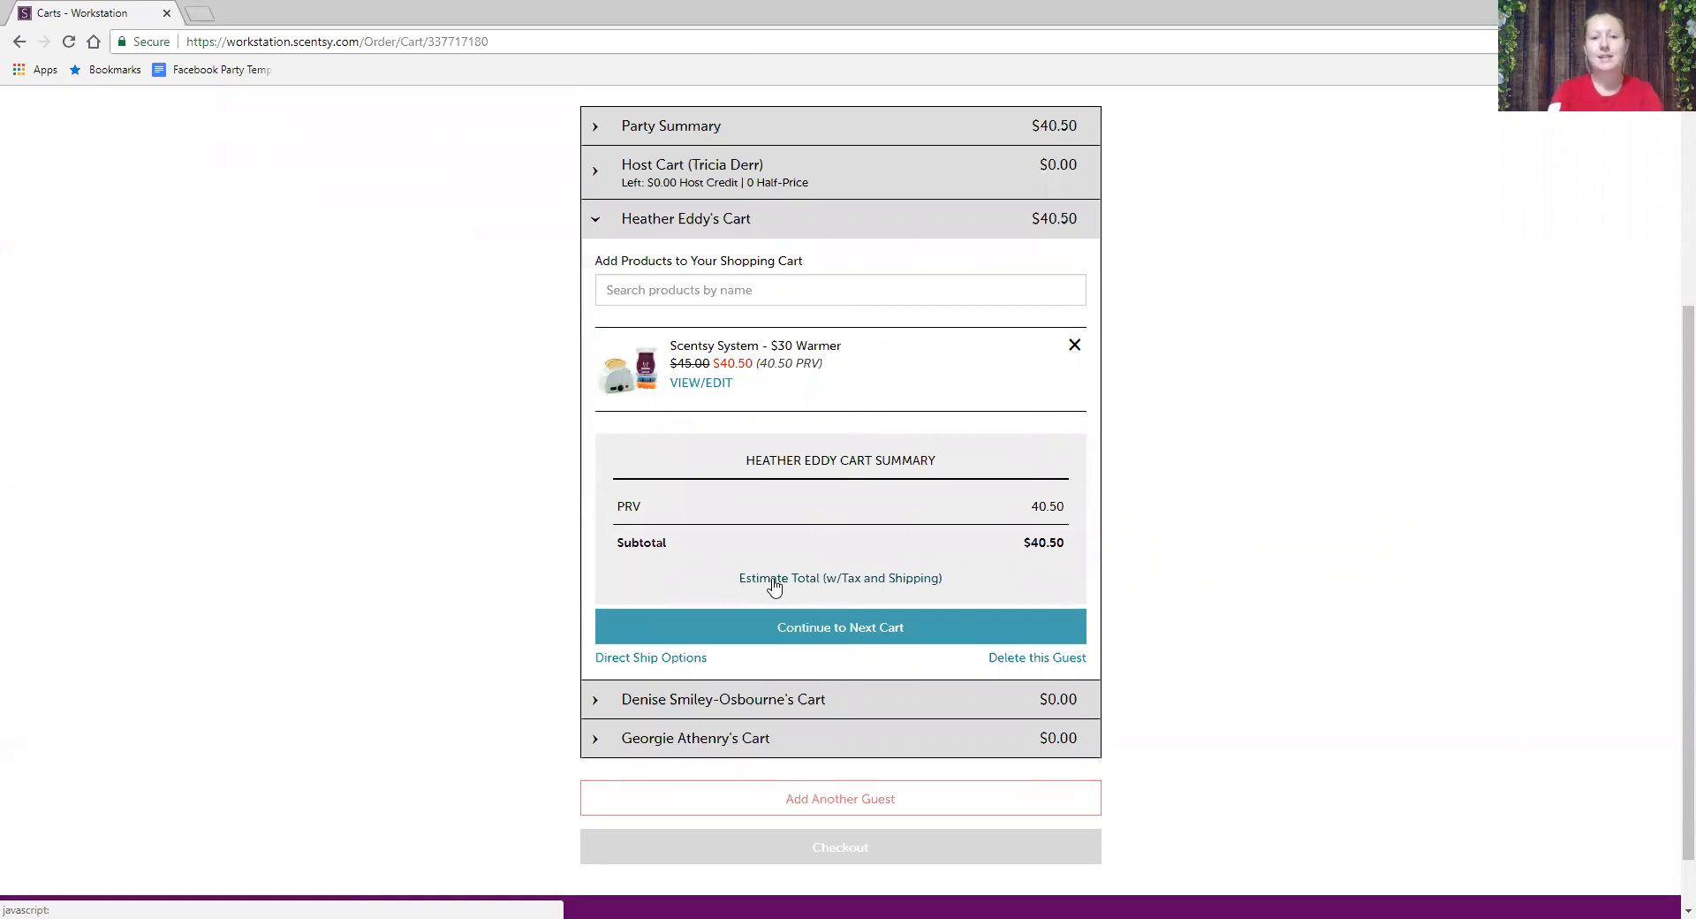
{"action": "left_click", "coordinate": [596, 700]}
{"action": "left_click", "coordinate": [690, 590]}
{"action": "type", "text": "Explo"}
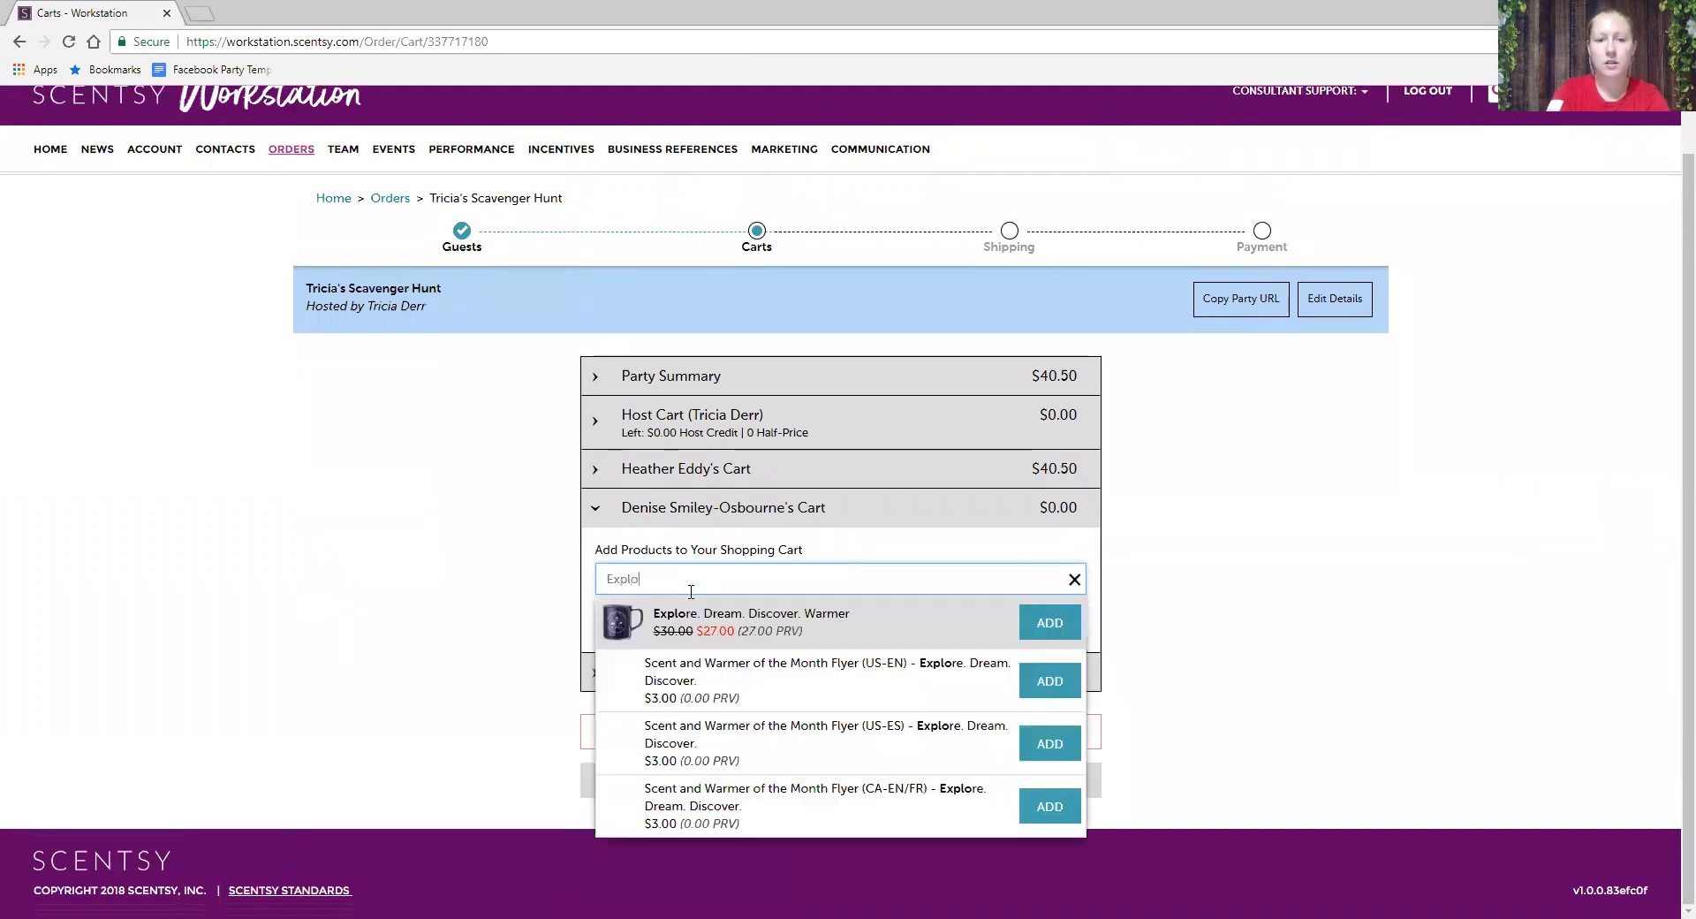
- Add the Explore. Dream. Discover. Warmer and the $20 Scentsy System to the guest's cart
{"action": "left_click", "coordinate": [1071, 623]}
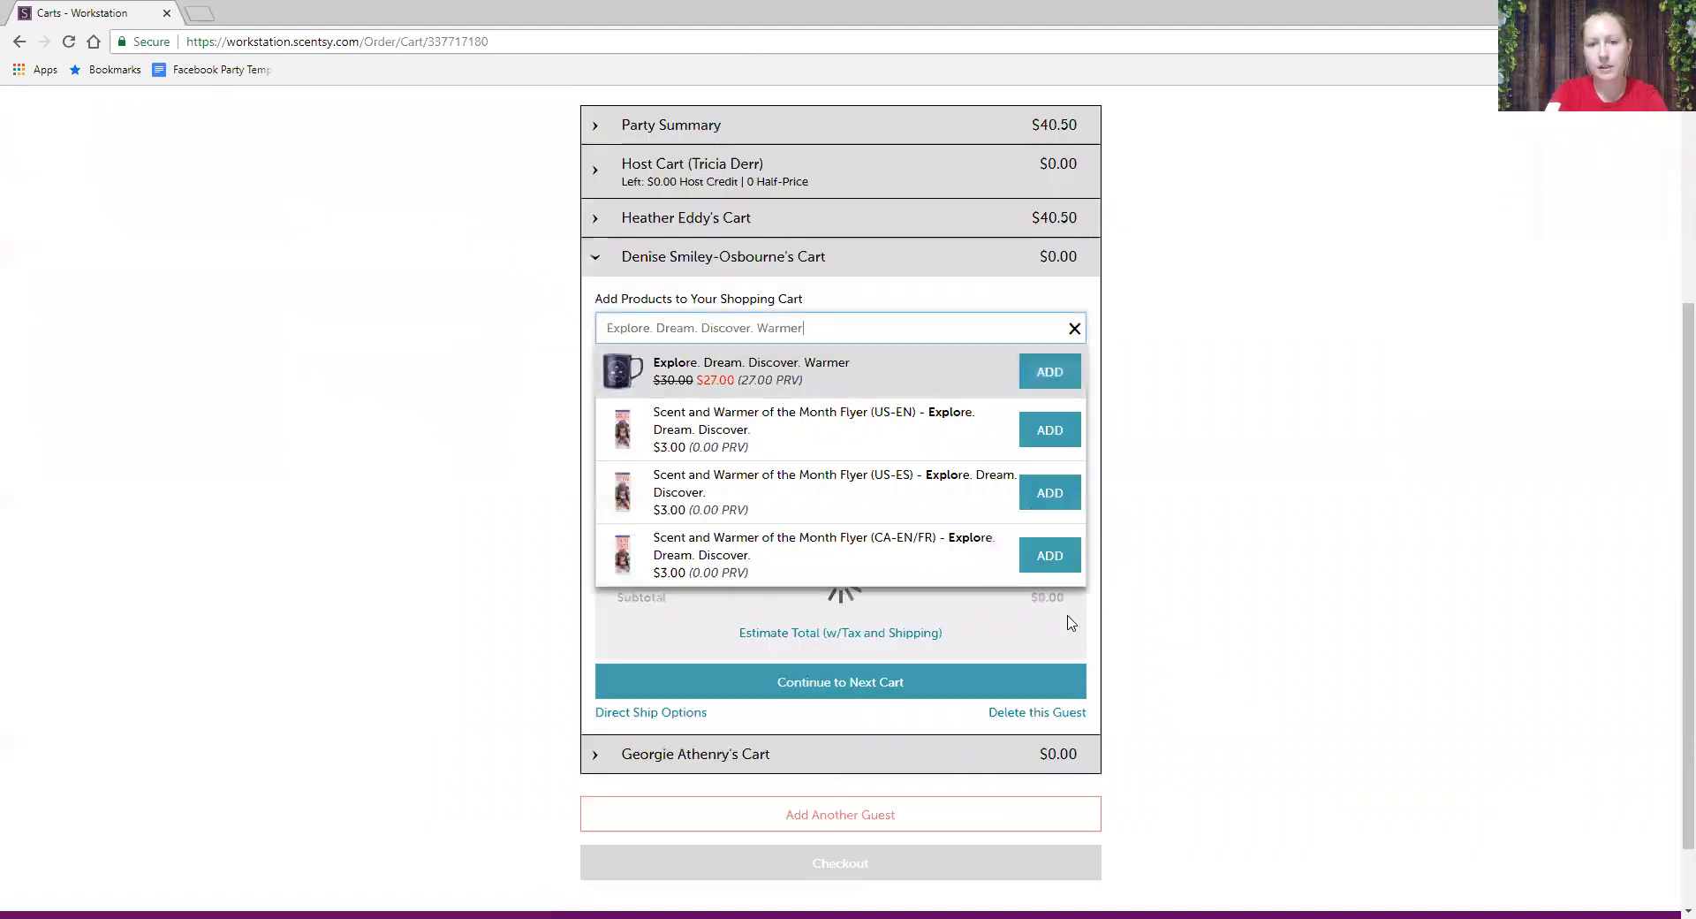
{"action": "left_click", "coordinate": [1076, 331]}
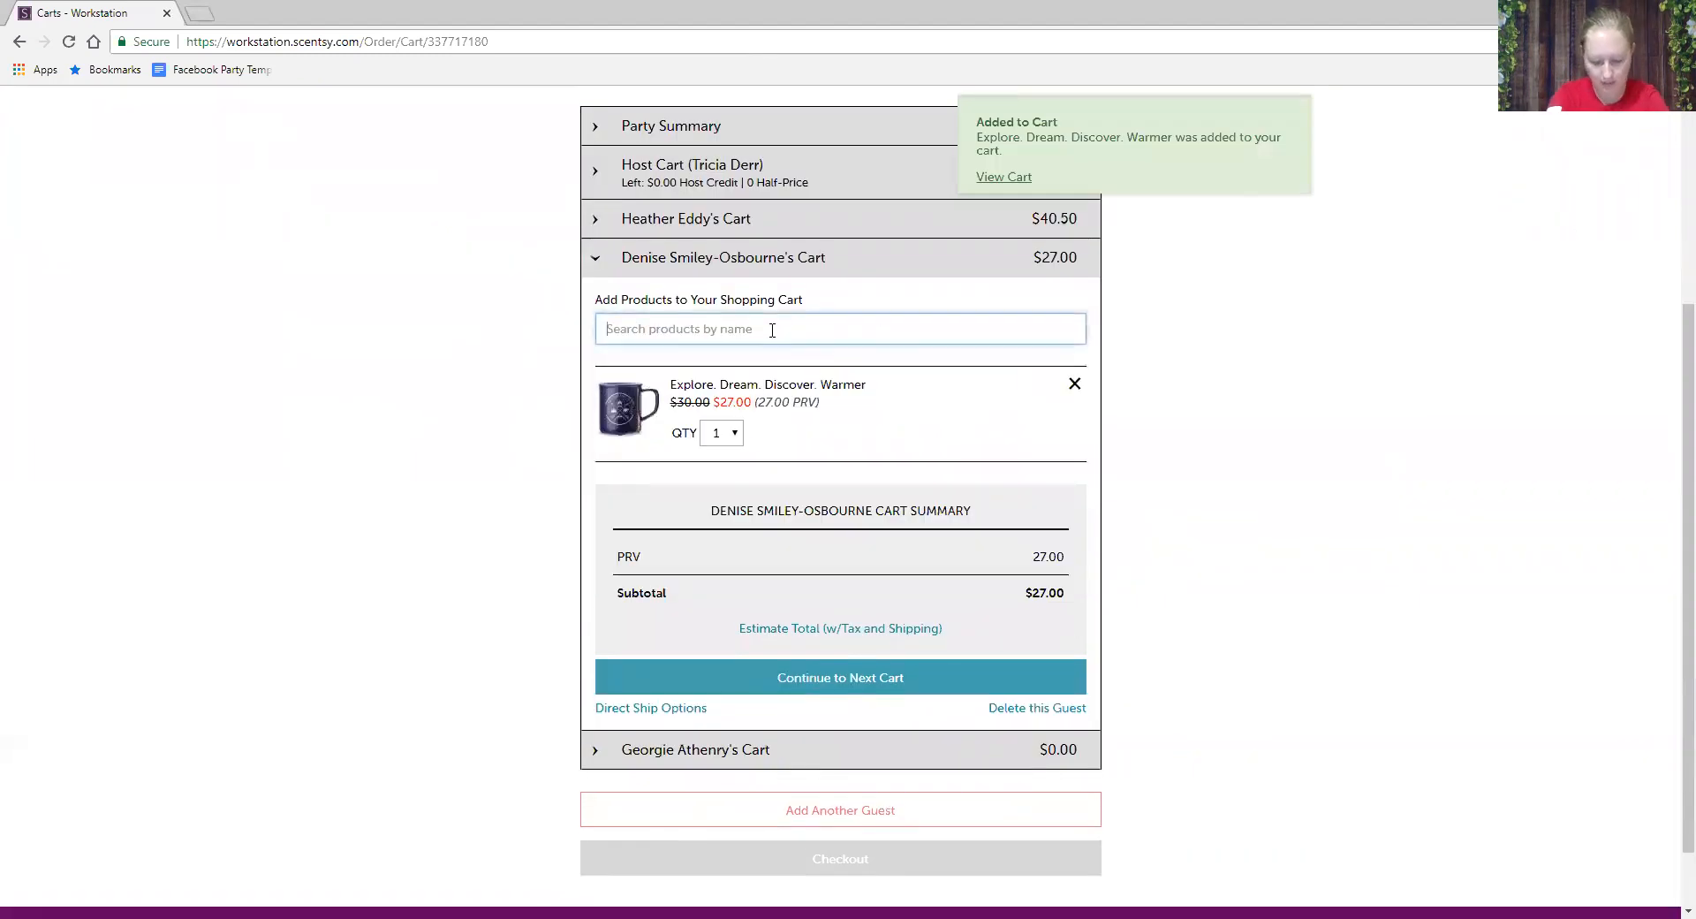
{"action": "type", "text": "fra"}
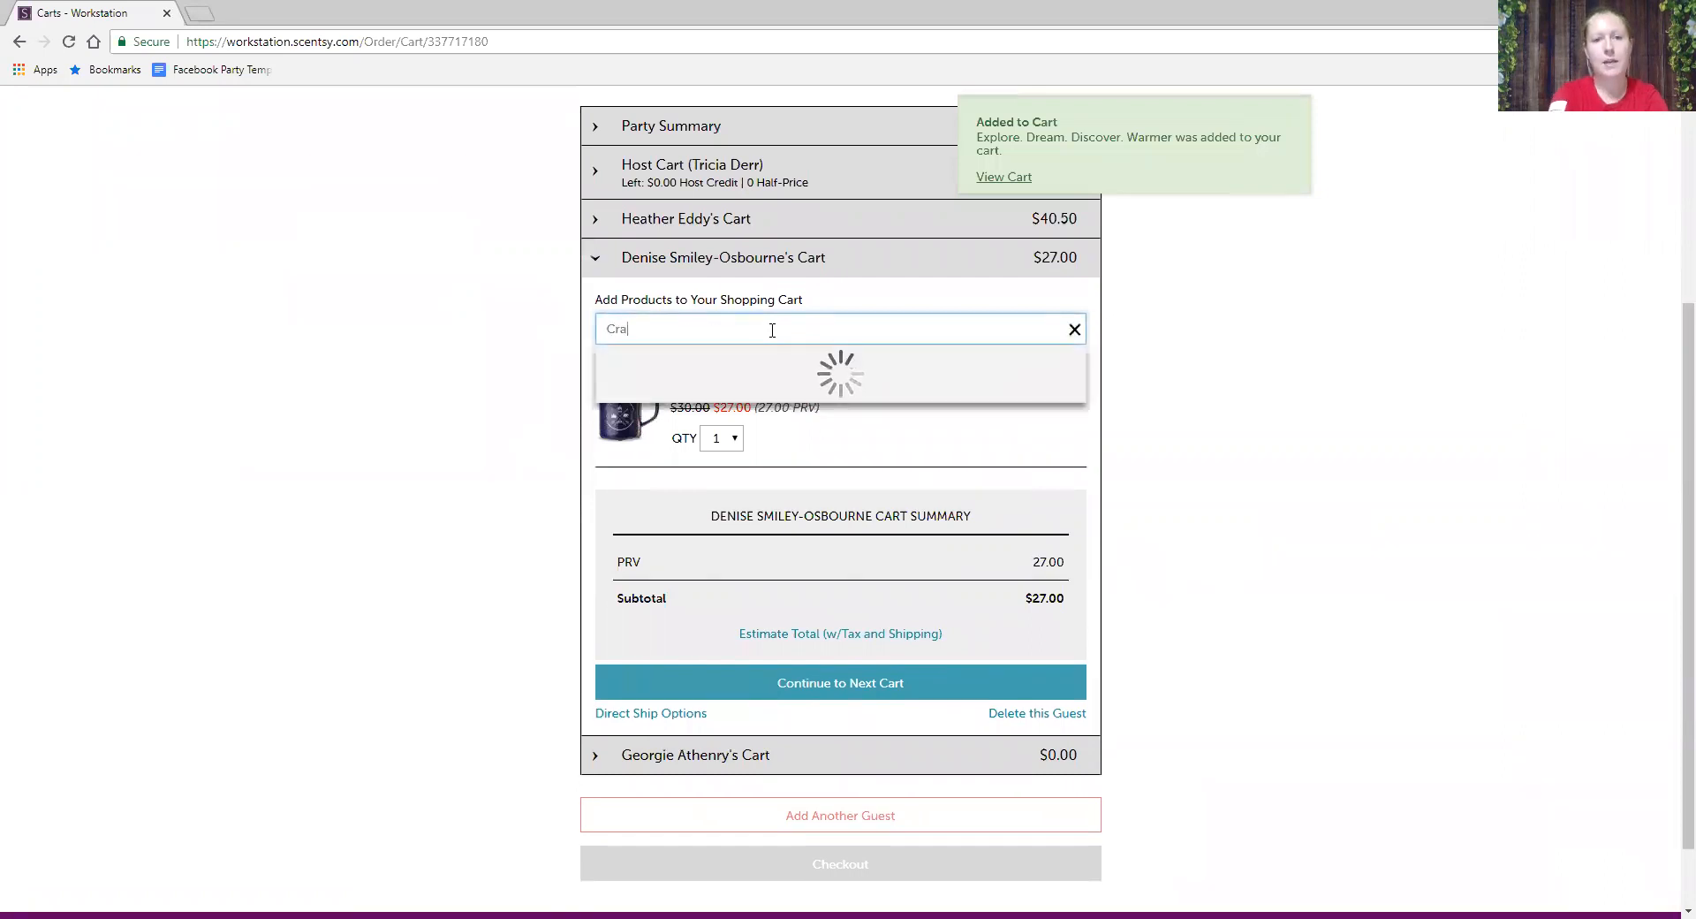
{"action": "key", "text": "BackSpace"}
{"action": "key", "text": "BackSpace"}
{"action": "key", "text": "BackSpace"}
{"action": "type", "text": "Scent"}
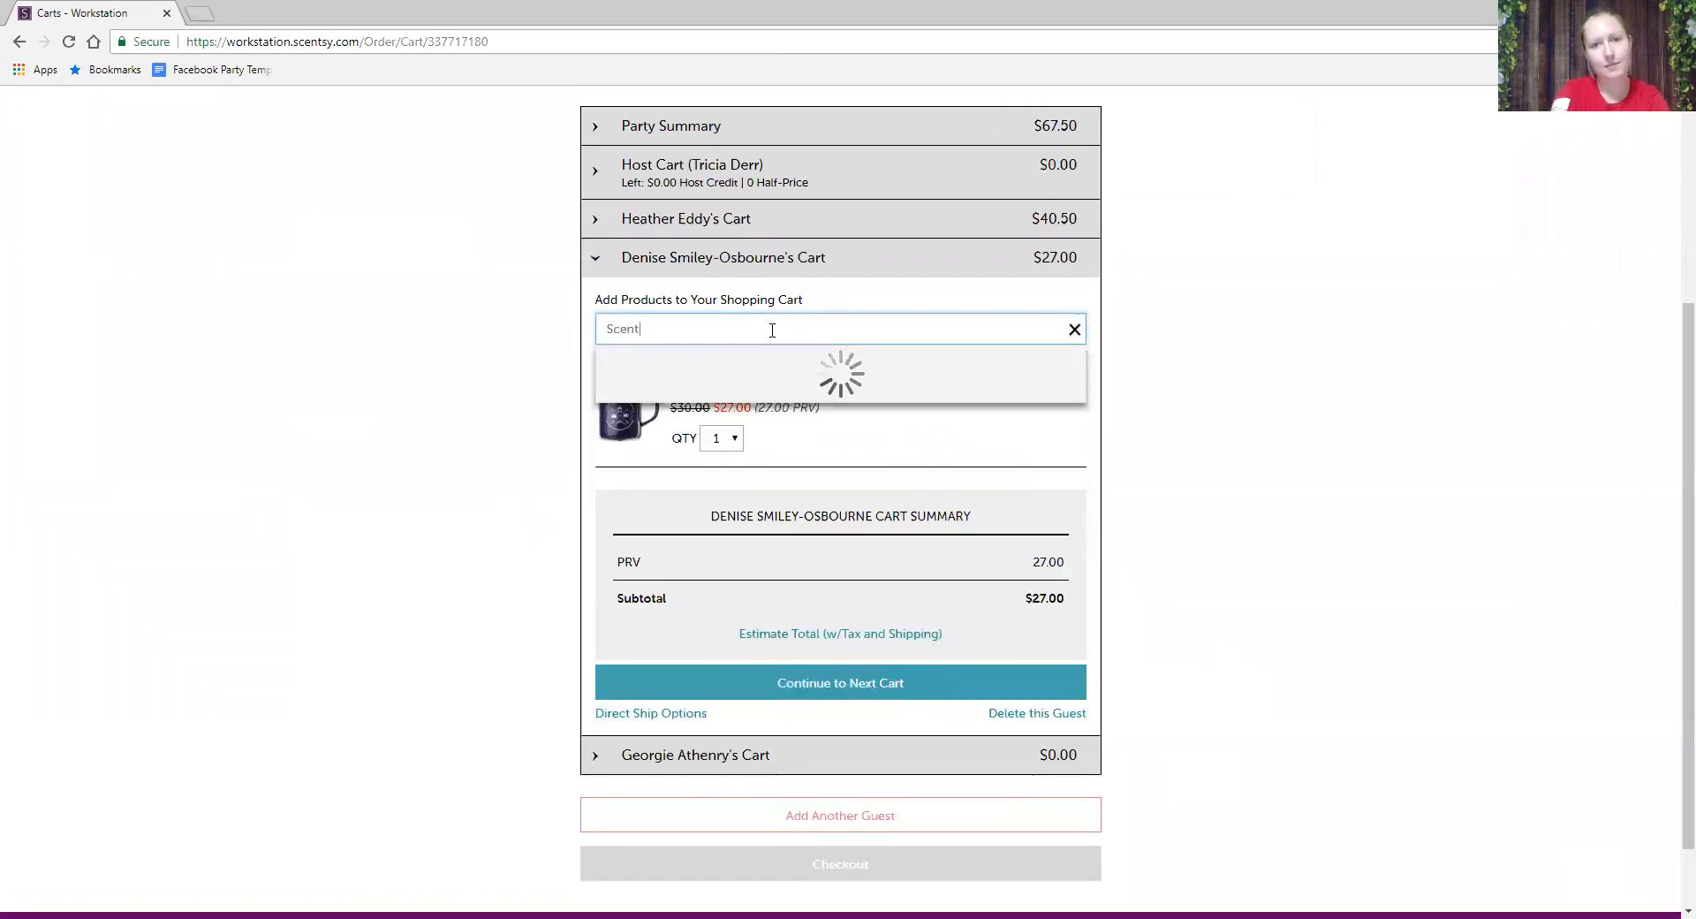
{"action": "type", "text": "sy System"}
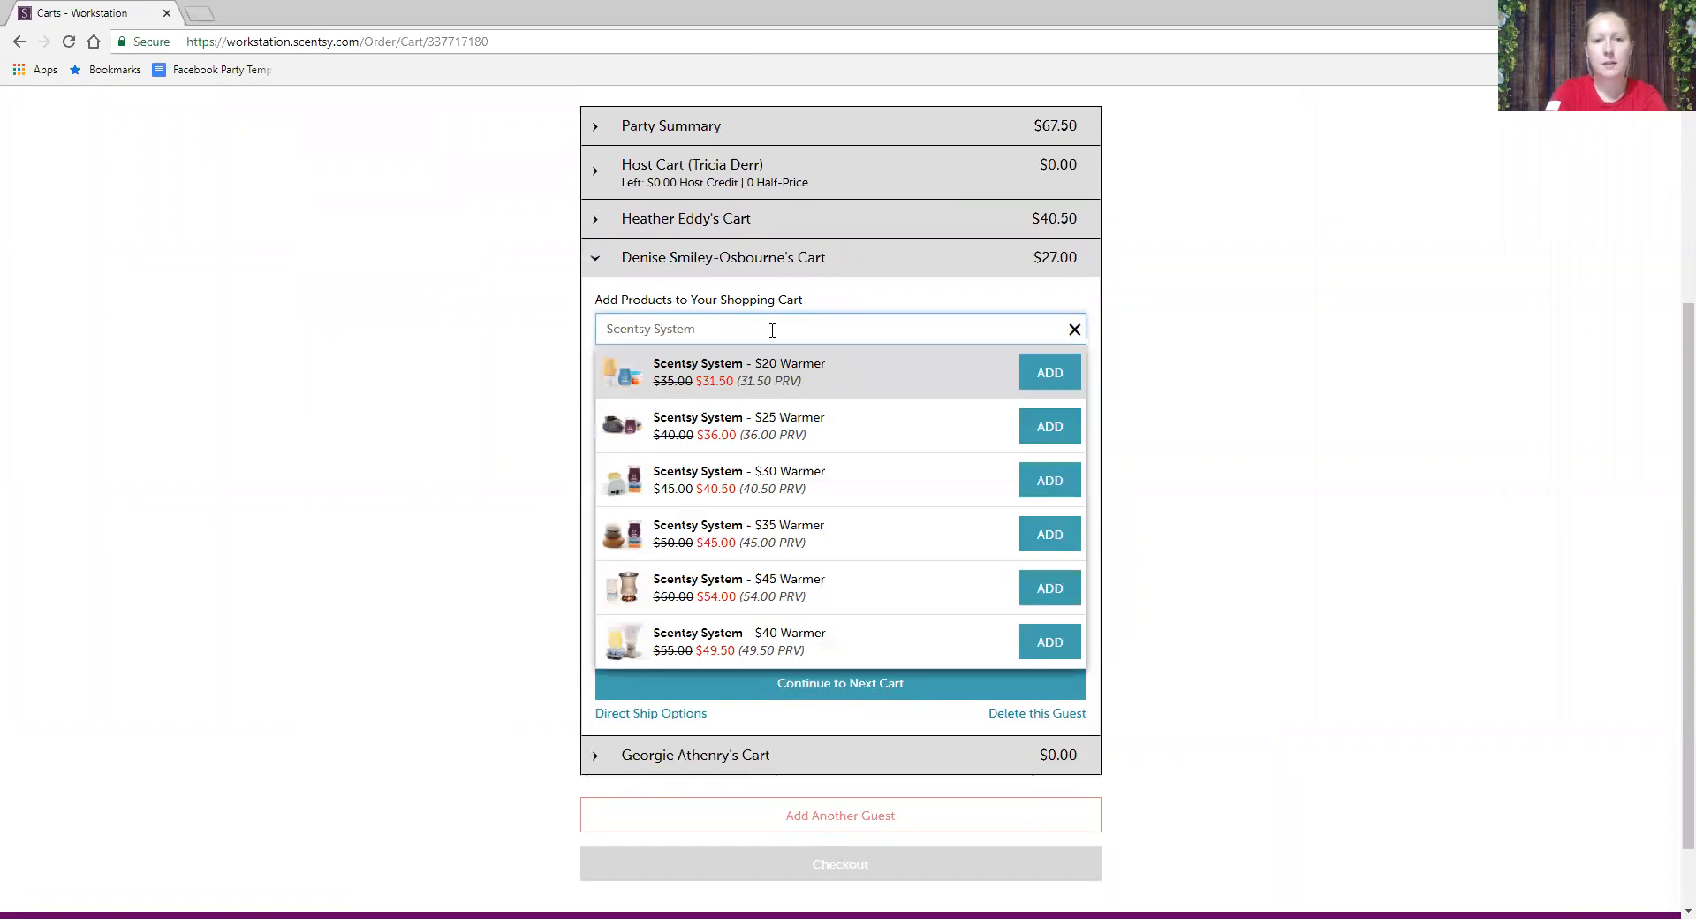
{"action": "left_click", "coordinate": [1049, 372]}
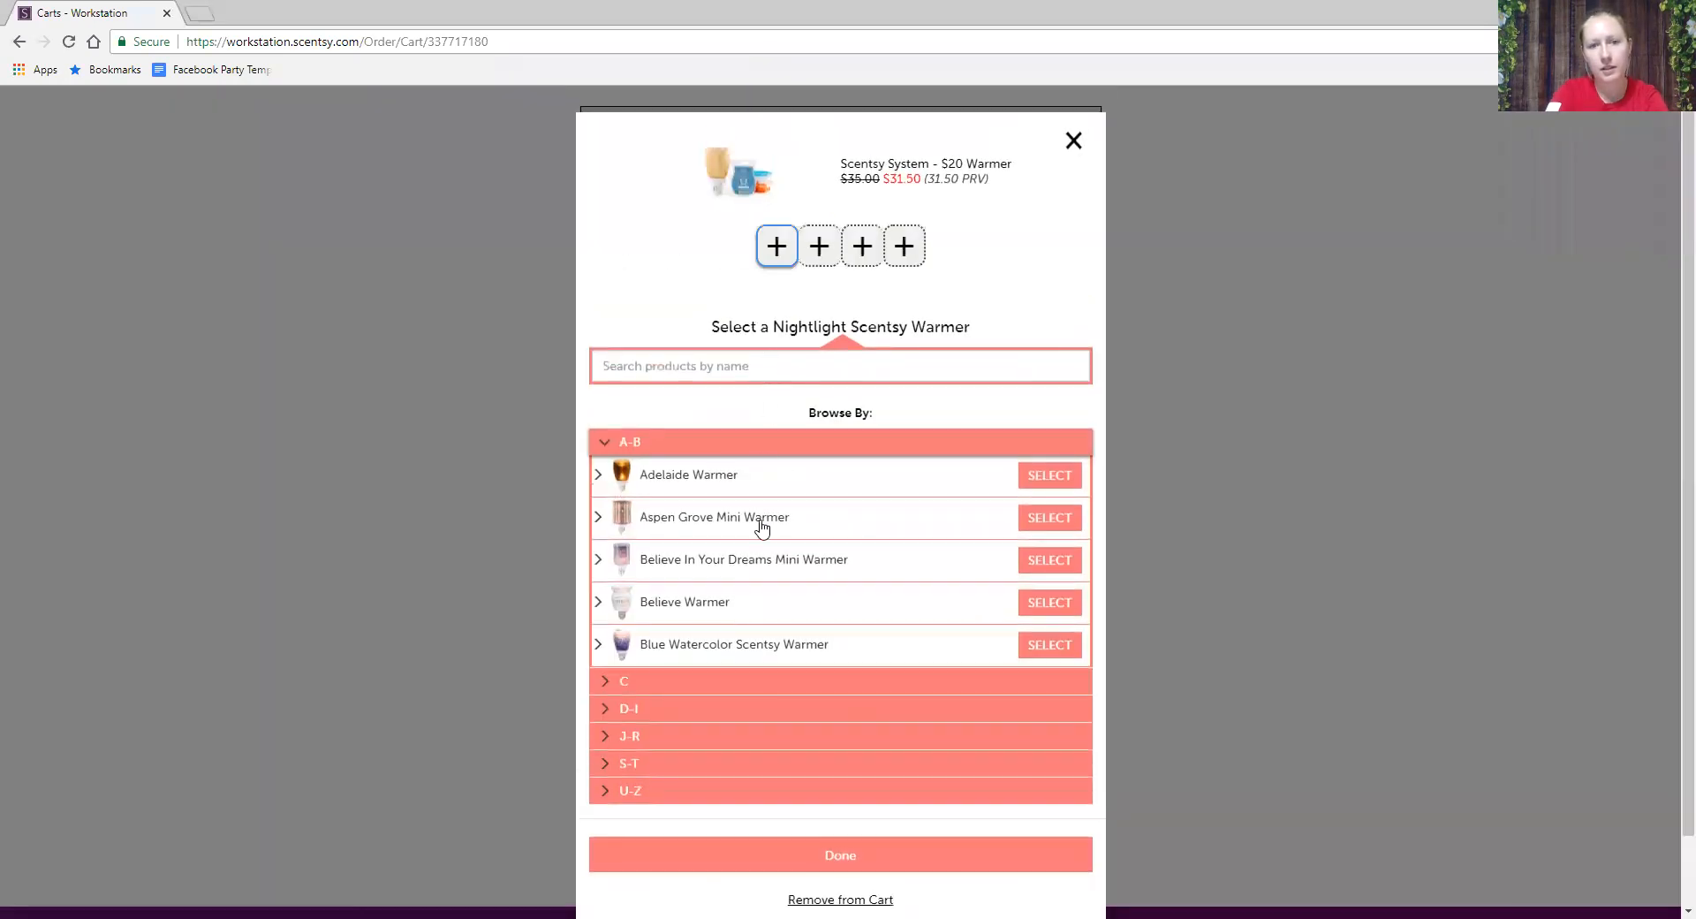
- Fill the $20 bundle with the Crazy Hot Mess Mini Warmer and three "A" is for Apple bars
{"action": "left_click", "coordinate": [718, 369]}
{"action": "type", "text": "cray"}
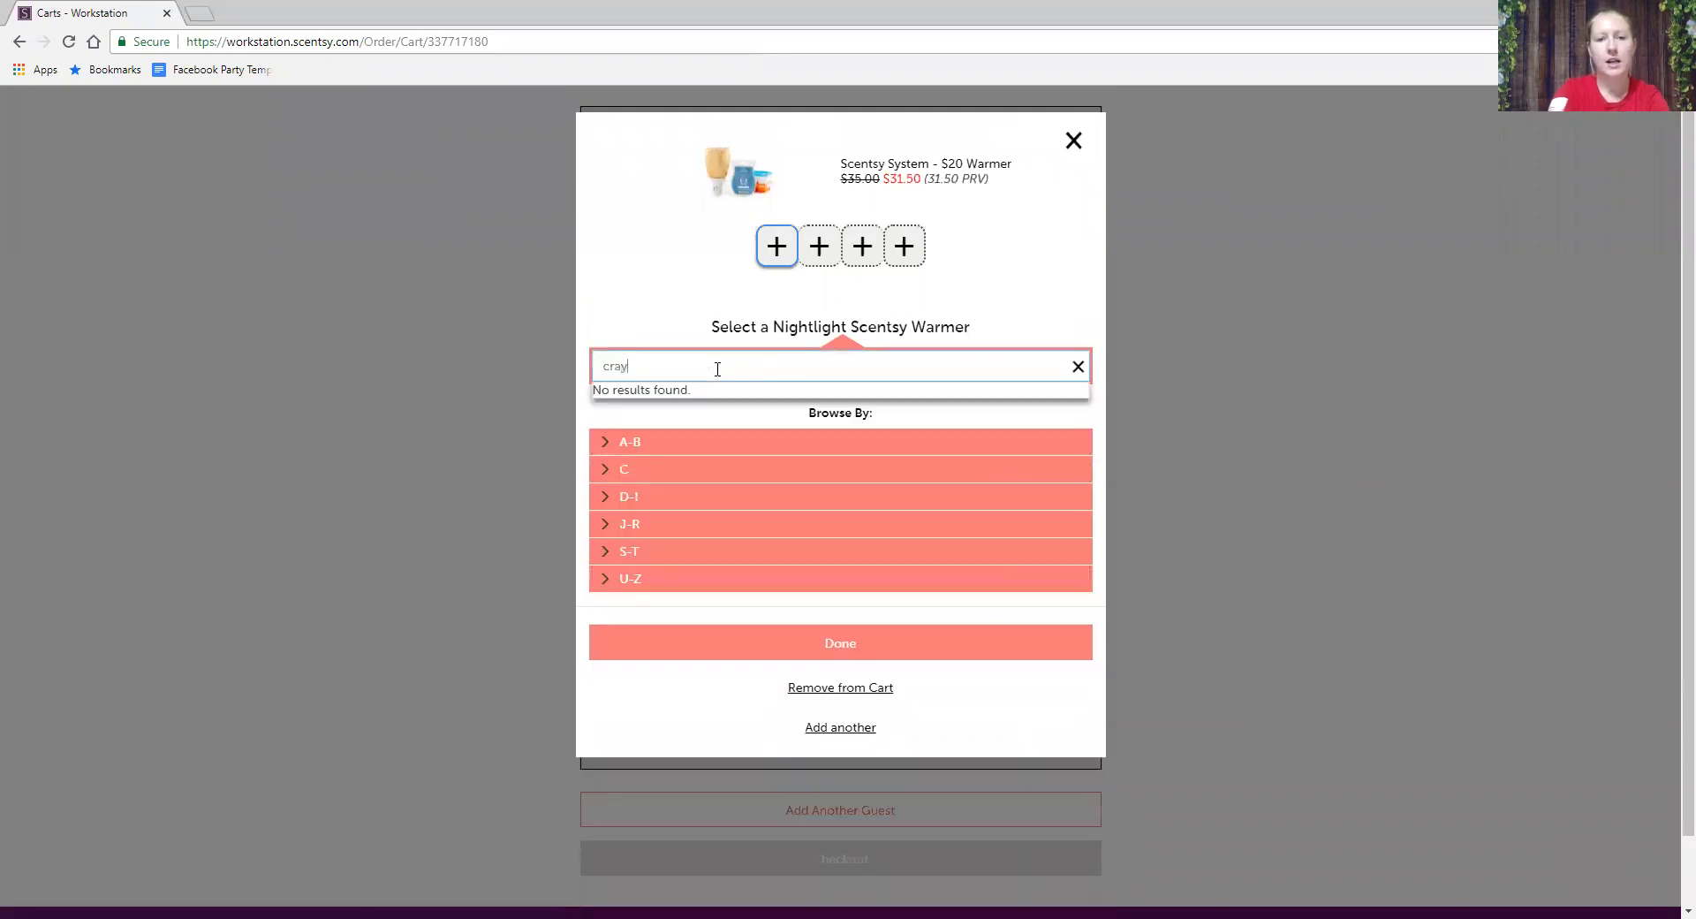
{"action": "key", "text": "BackSpace"}
{"action": "type", "text": "z"}
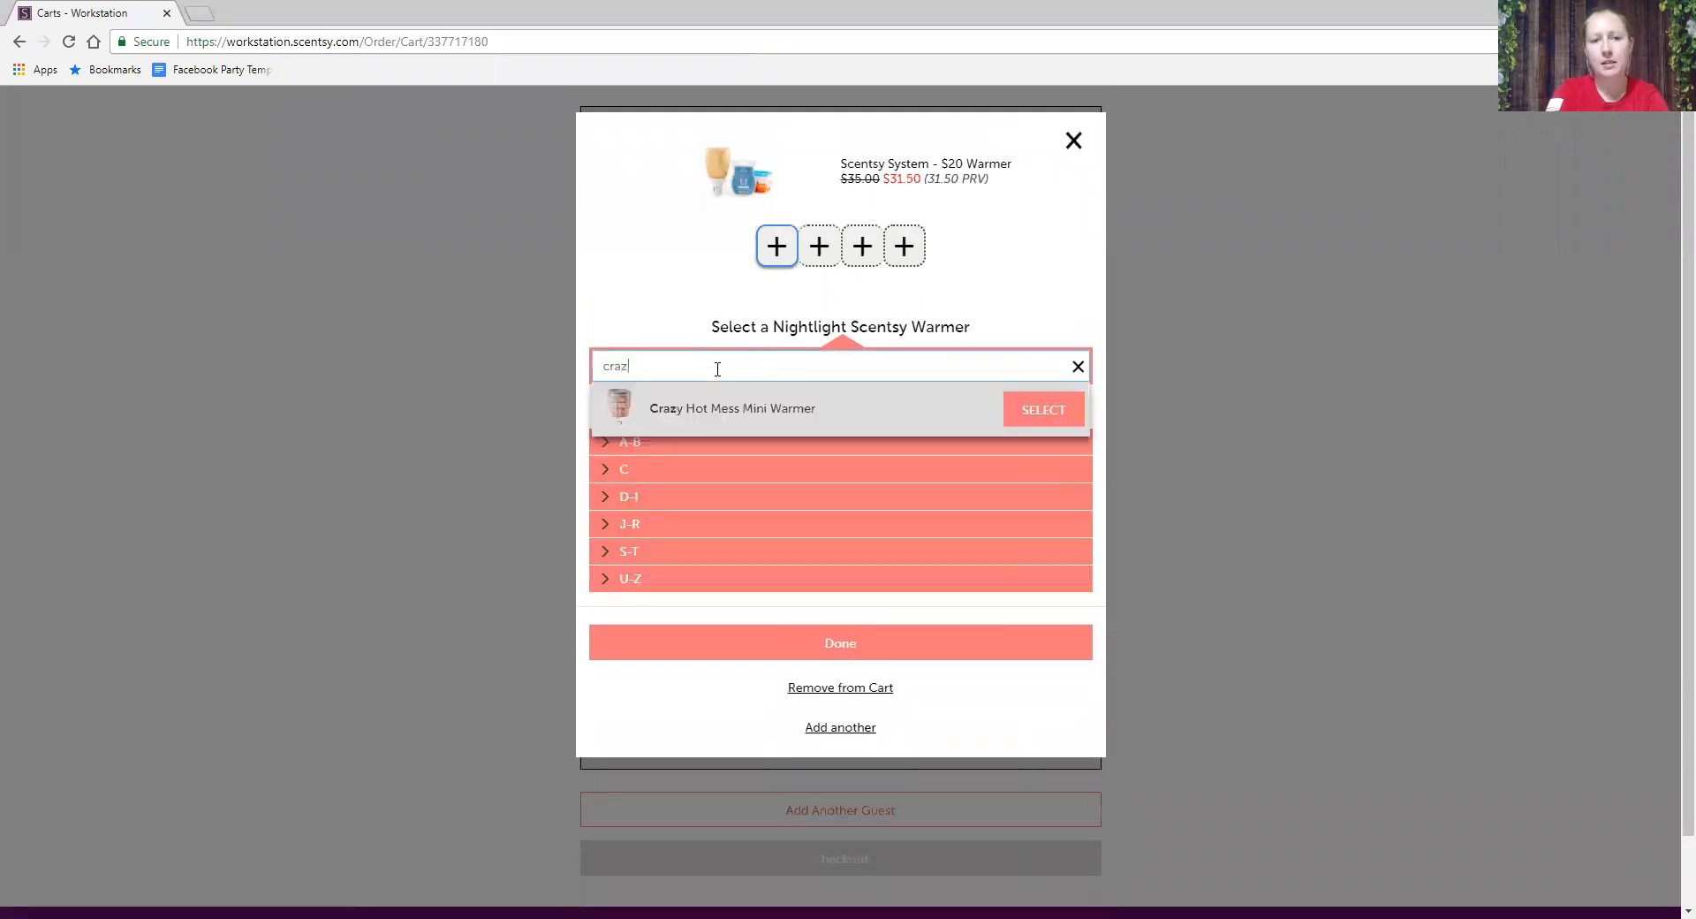
{"action": "left_click", "coordinate": [1031, 414]}
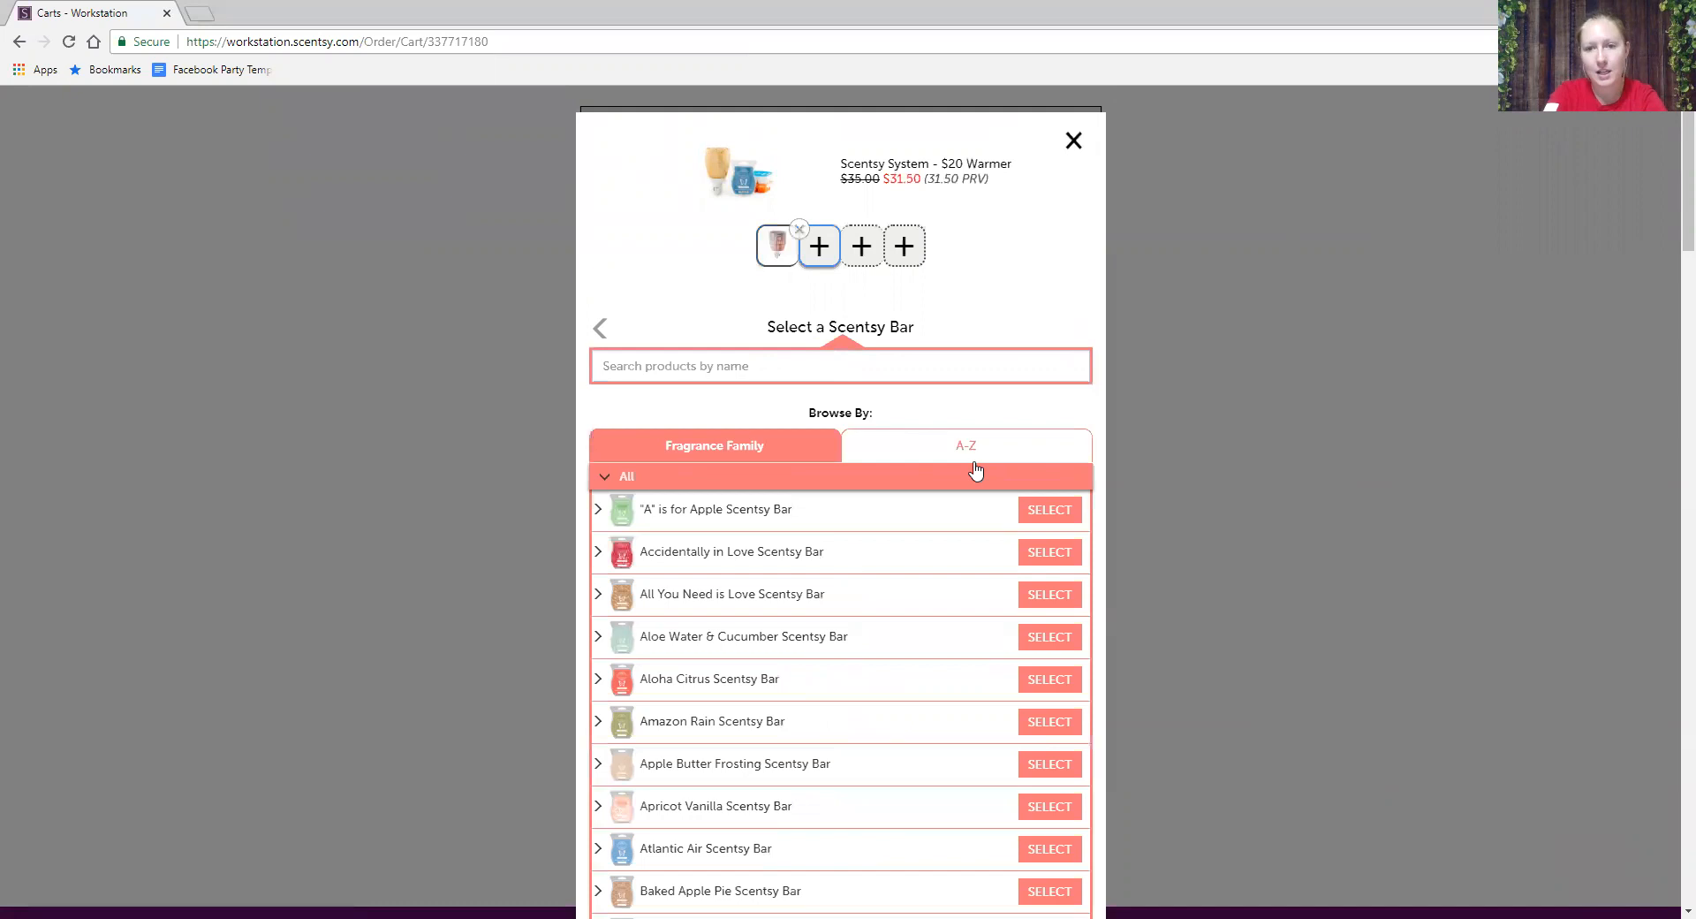
{"action": "left_click", "coordinate": [1051, 510]}
{"action": "left_click", "coordinate": [1051, 510]}
{"action": "left_click", "coordinate": [1052, 511]}
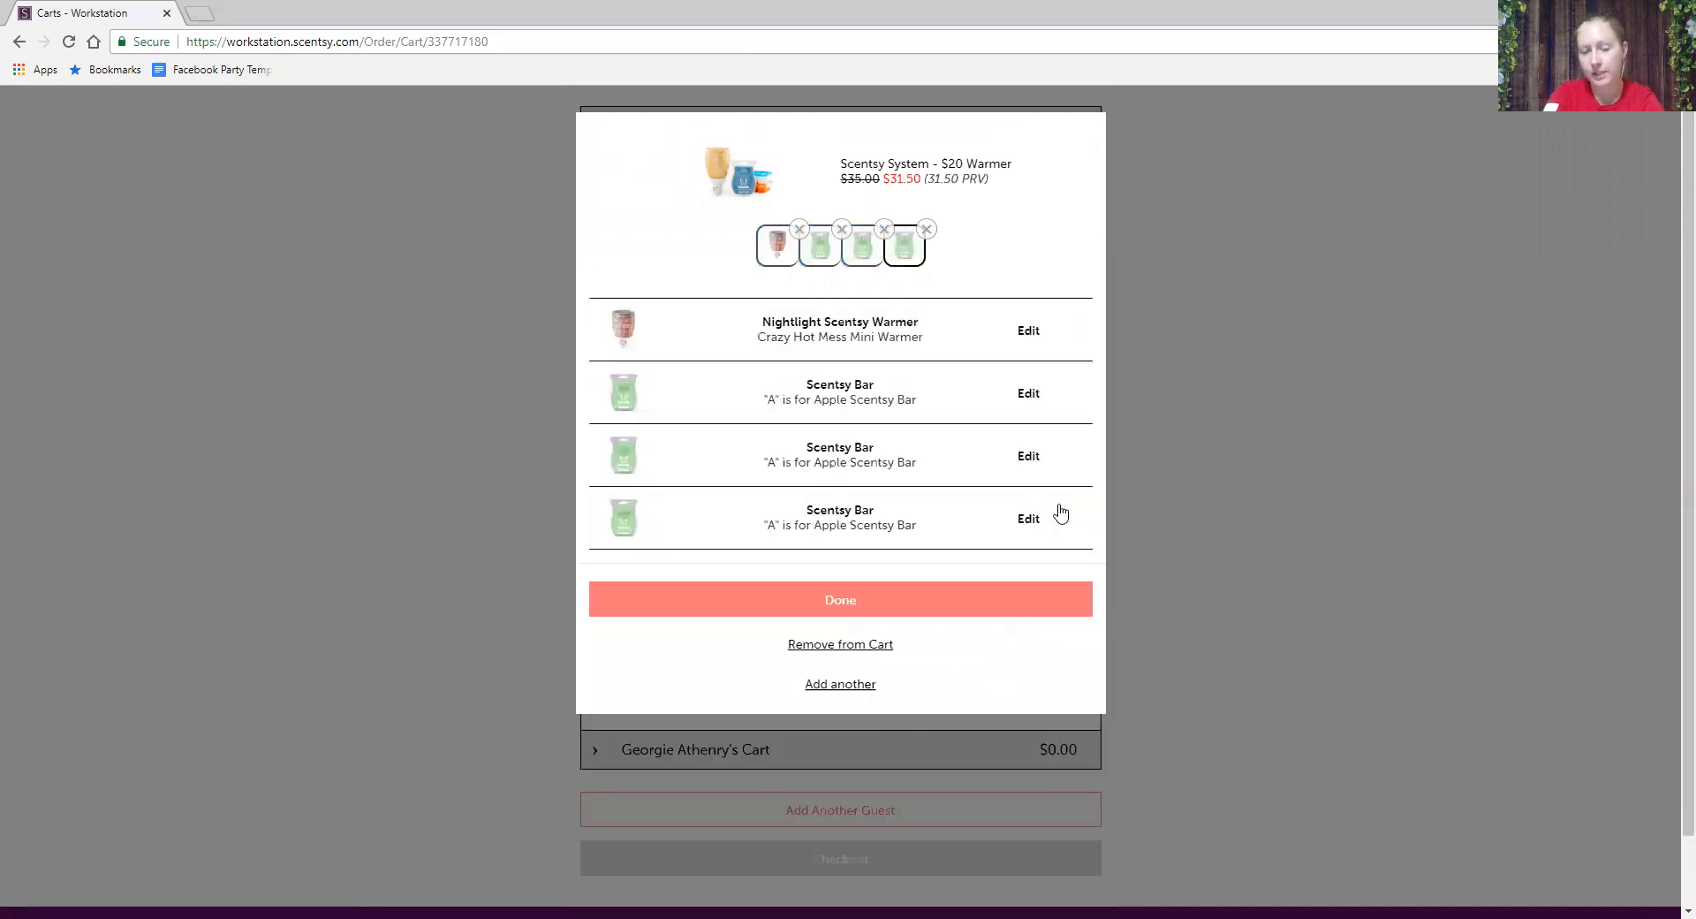
{"action": "left_click", "coordinate": [823, 609]}
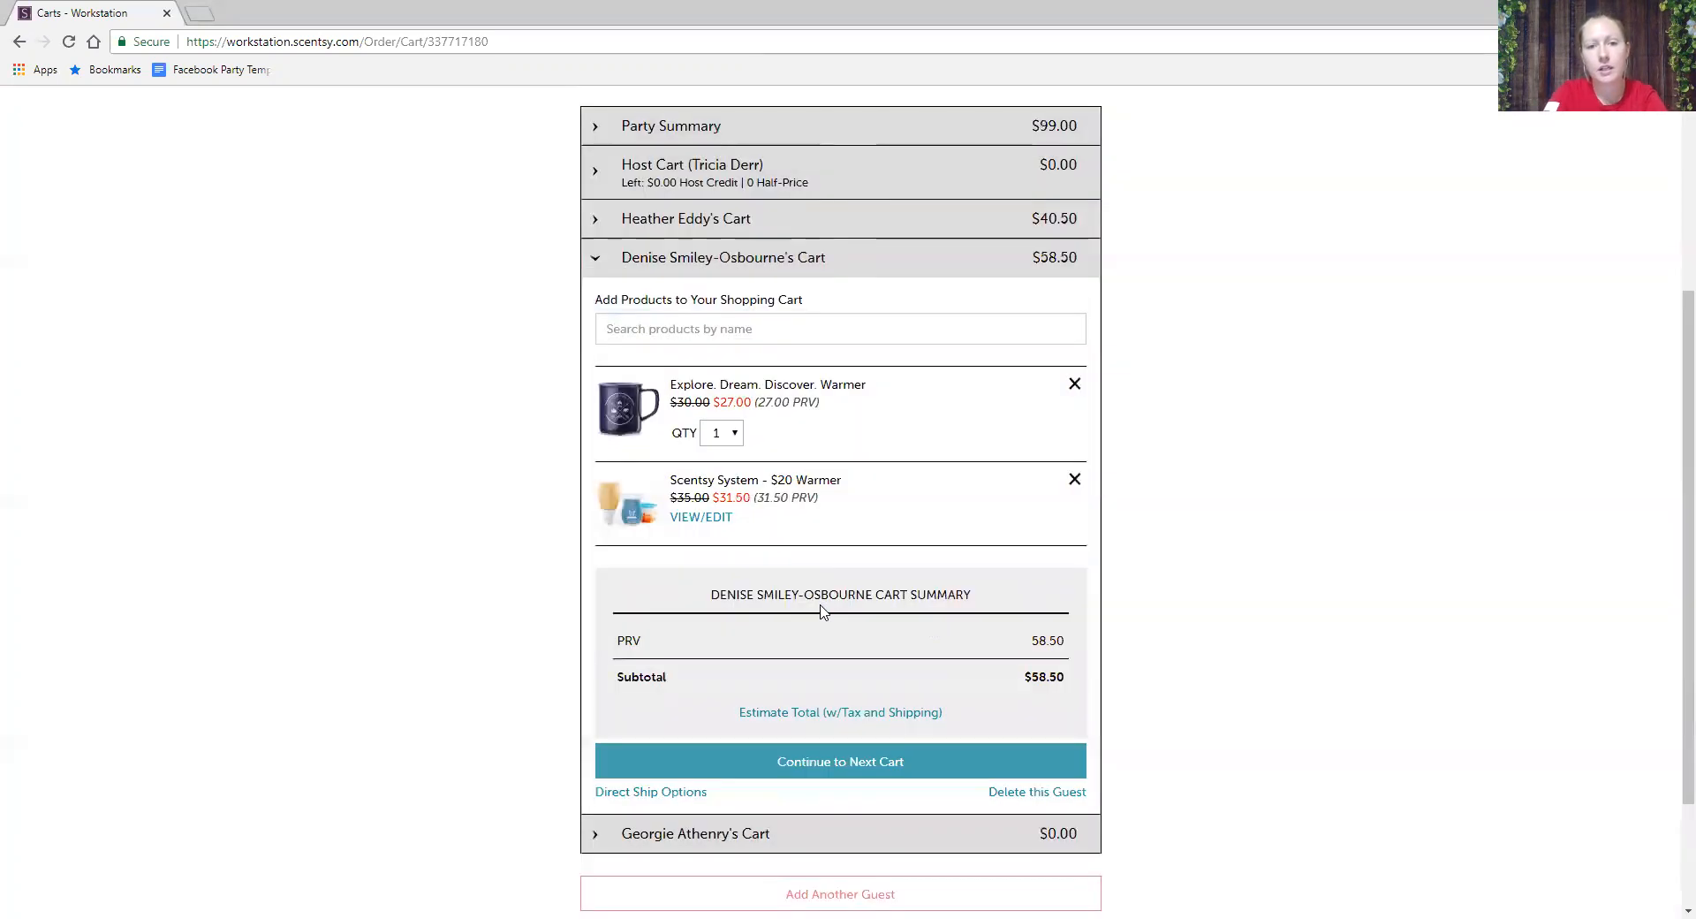
- Add the Sea Star Mini Warmer and the Dream It, Live It, Love It Mini Warmer
{"action": "left_click", "coordinate": [739, 328]}
{"action": "type", "text": "Sea"}
{"action": "left_click", "coordinate": [1029, 429]}
{"action": "left_click", "coordinate": [1074, 331]}
{"action": "left_click", "coordinate": [880, 318]}
{"action": "type", "text": "Drea"}
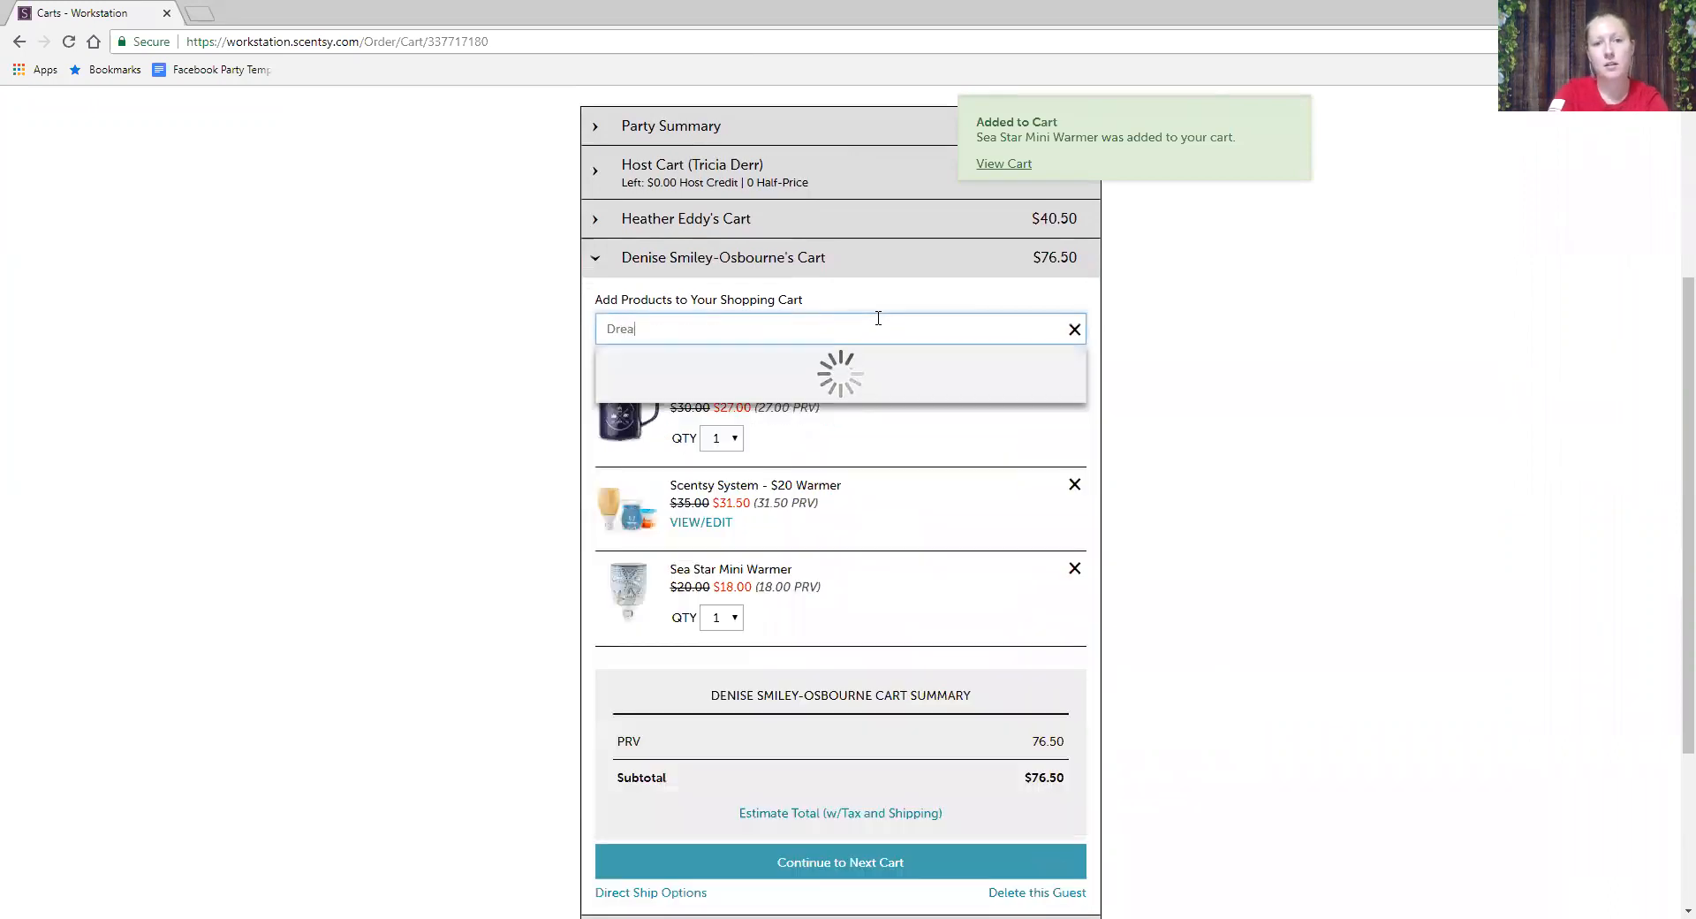
{"action": "left_click", "coordinate": [1072, 375]}
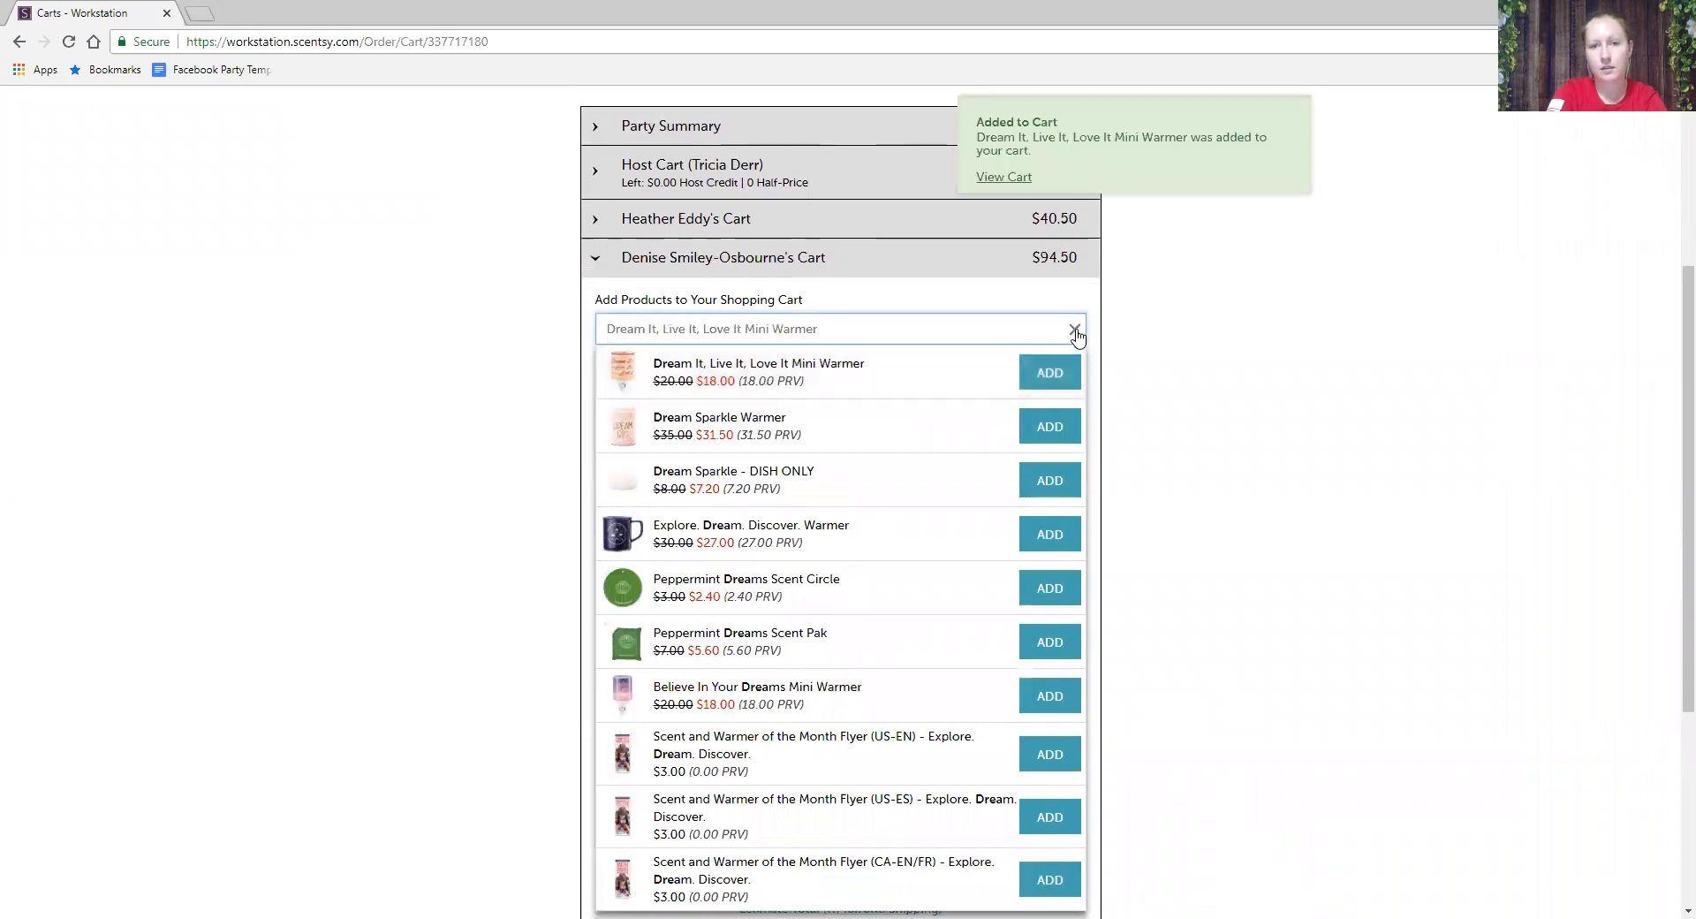
- Add the French Lavender Scentsy Car Bar and a Scentsy Bar Twin Pack
{"action": "left_click", "coordinate": [1076, 332]}
{"action": "type", "text": "French Lavender Scent"}
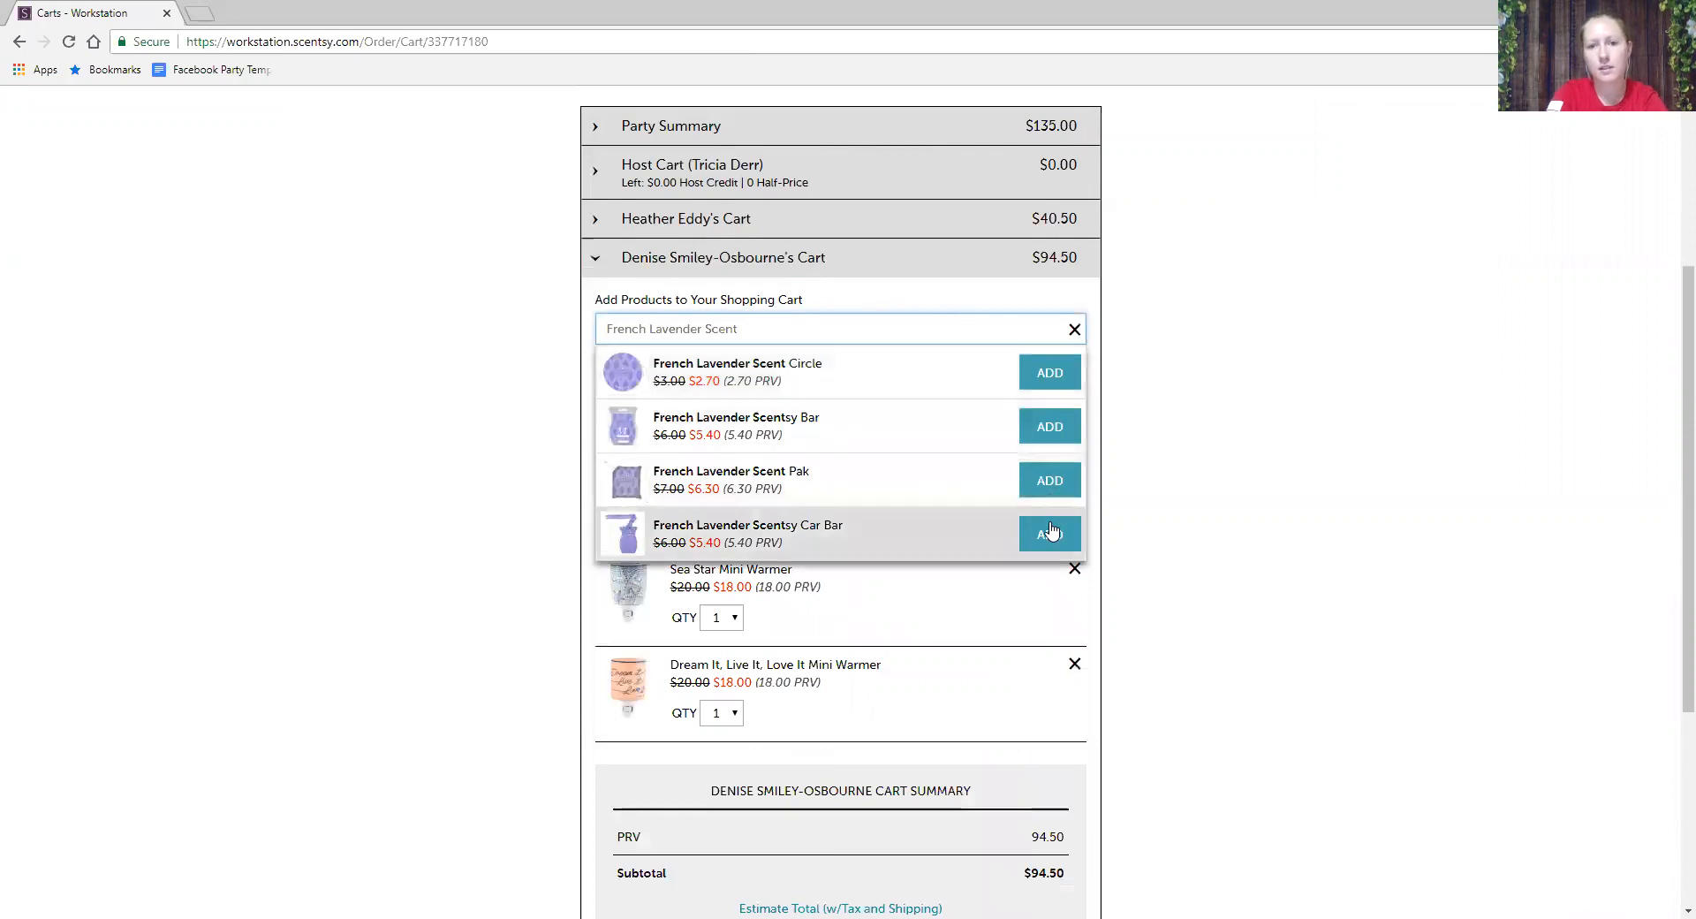
{"action": "left_click", "coordinate": [1050, 533]}
{"action": "left_click", "coordinate": [1072, 326]}
{"action": "left_click", "coordinate": [951, 327]}
{"action": "type", "text": "twin pack"}
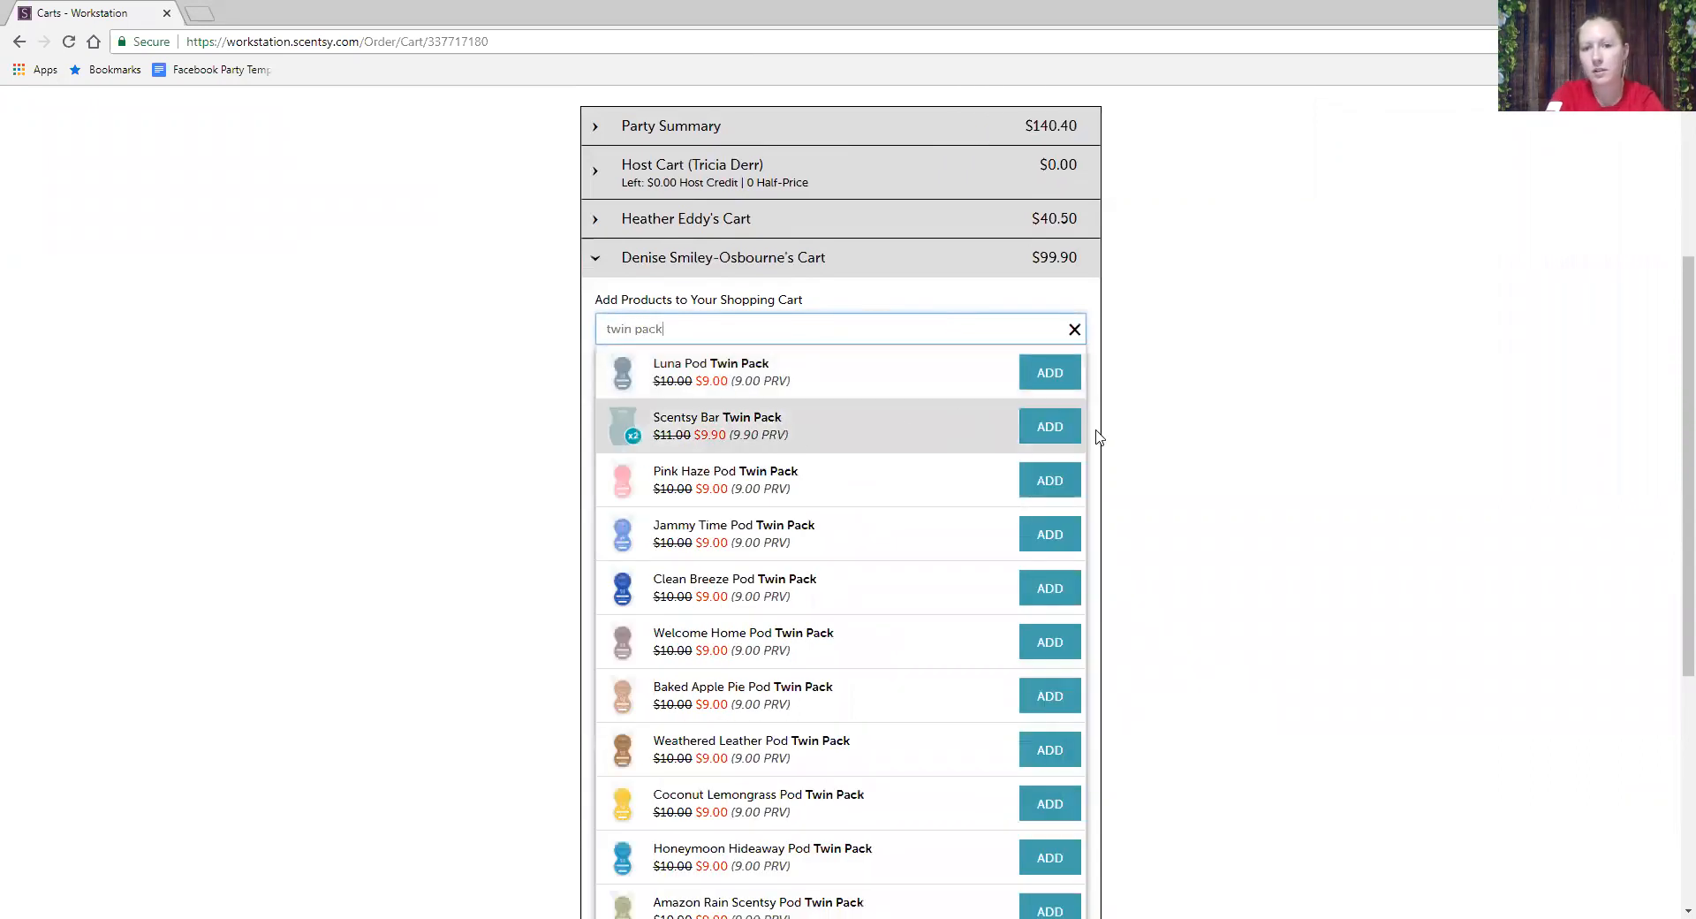
{"action": "left_click", "coordinate": [1063, 440]}
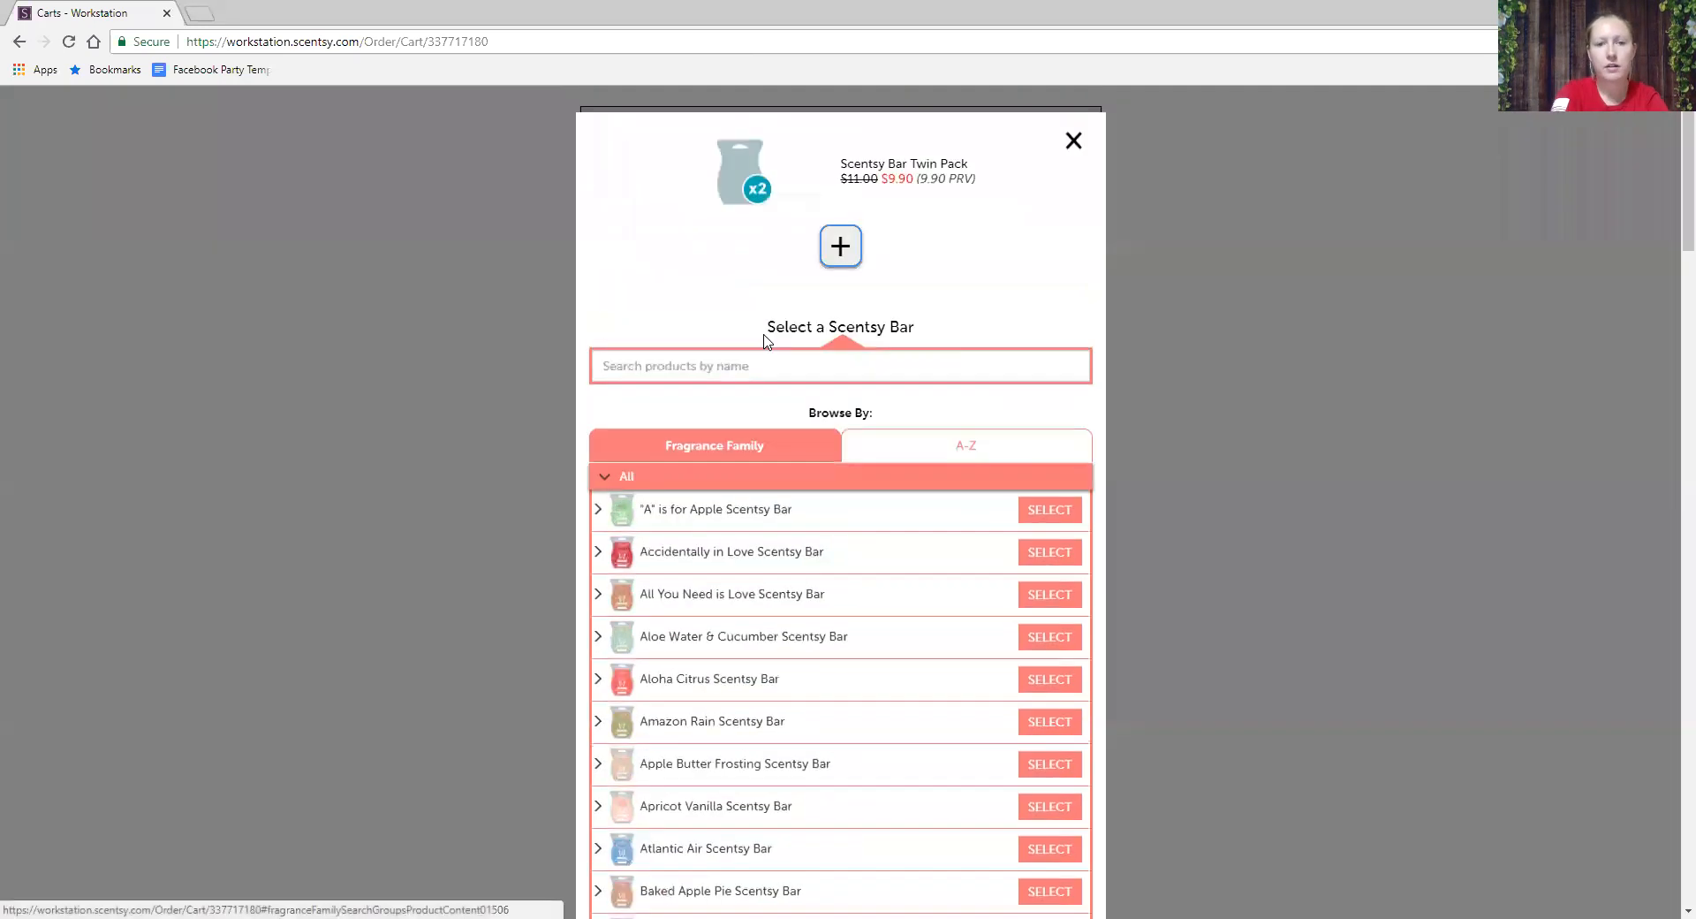
- Fill the twin pack with Just Breathe bars, bringing the cart to $109.80
{"action": "left_click", "coordinate": [696, 378]}
{"action": "type", "text": "just"}
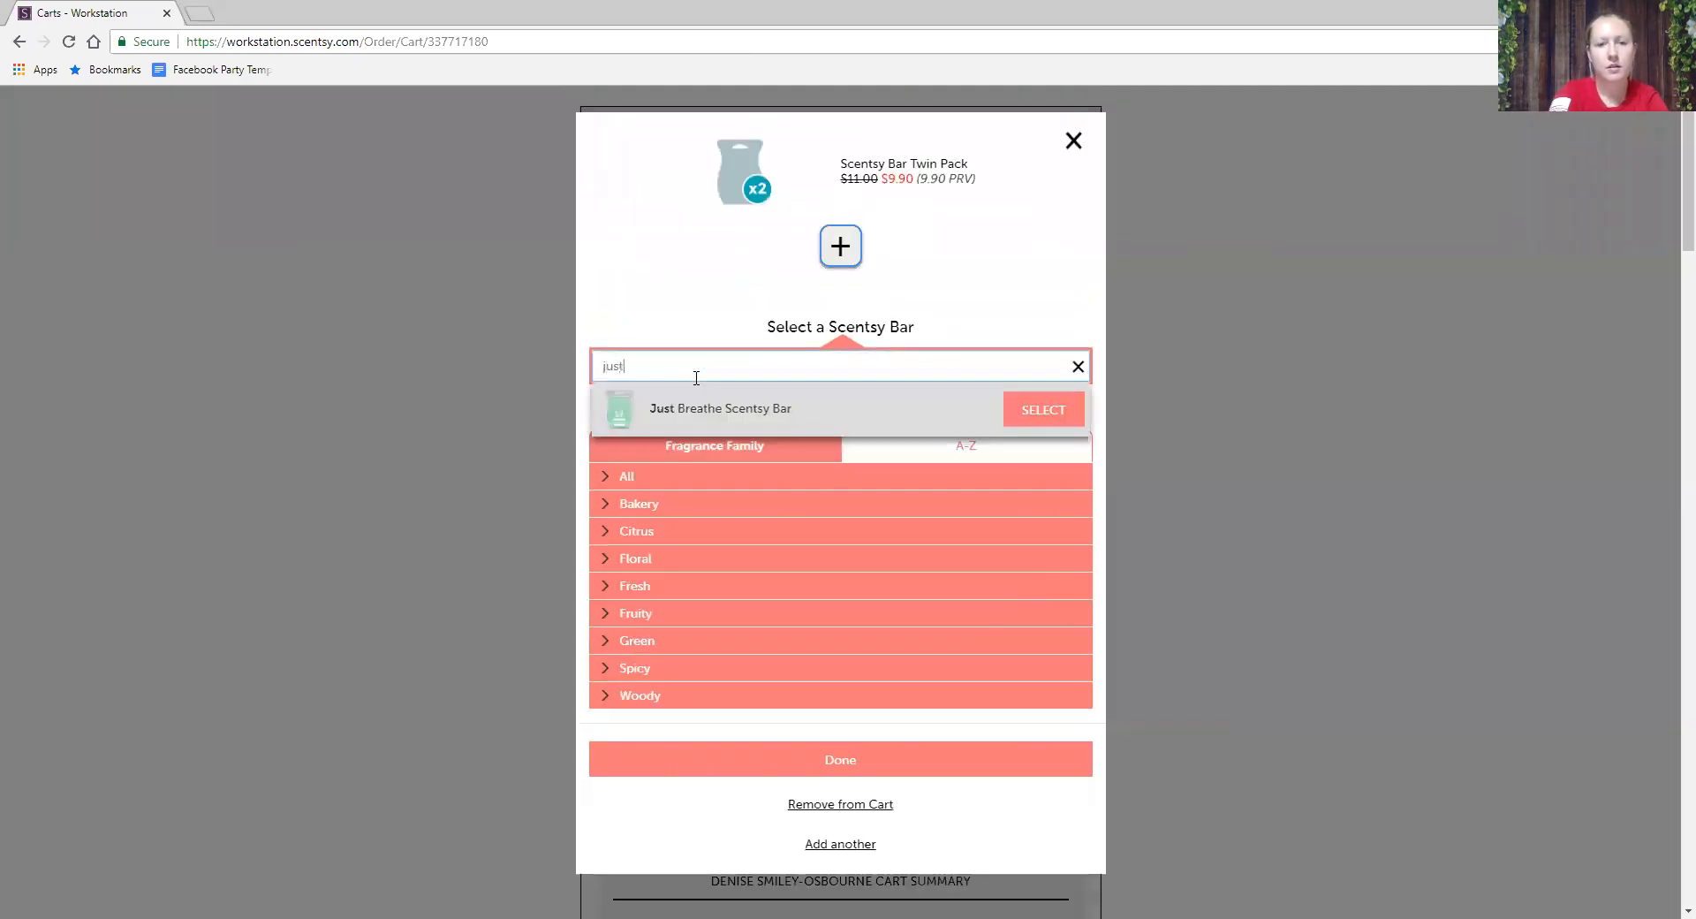
{"action": "left_click", "coordinate": [1059, 419]}
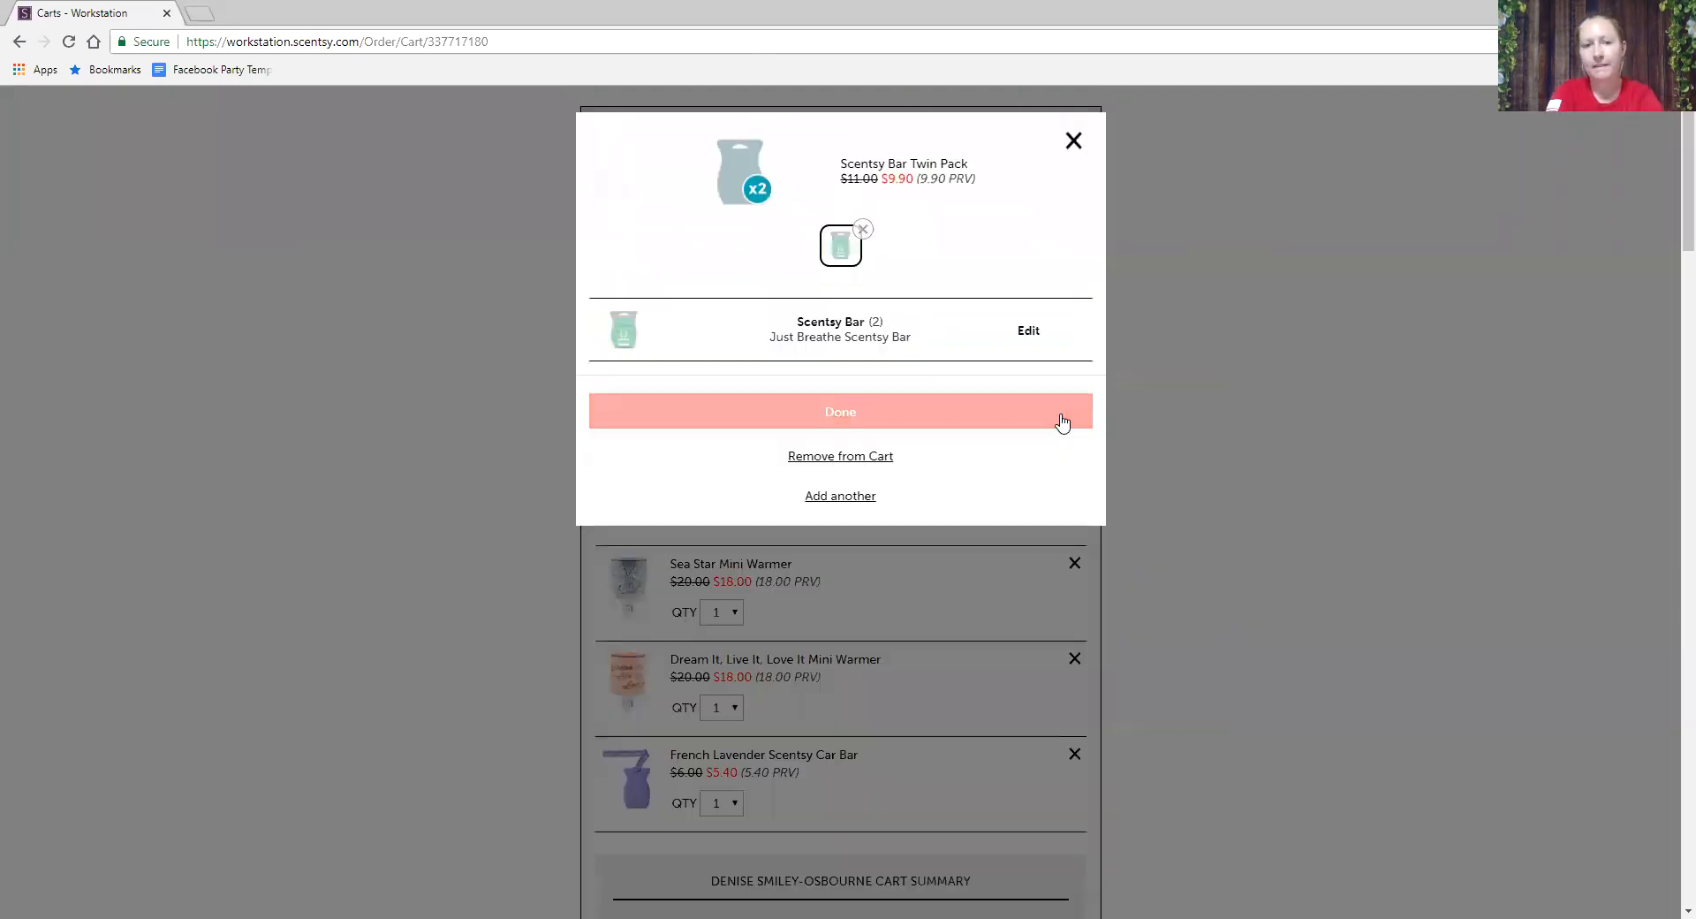
{"action": "left_click", "coordinate": [930, 428]}
{"action": "scroll", "coordinate": [1049, 469], "scroll_direction": "down", "scroll_amount": 2}
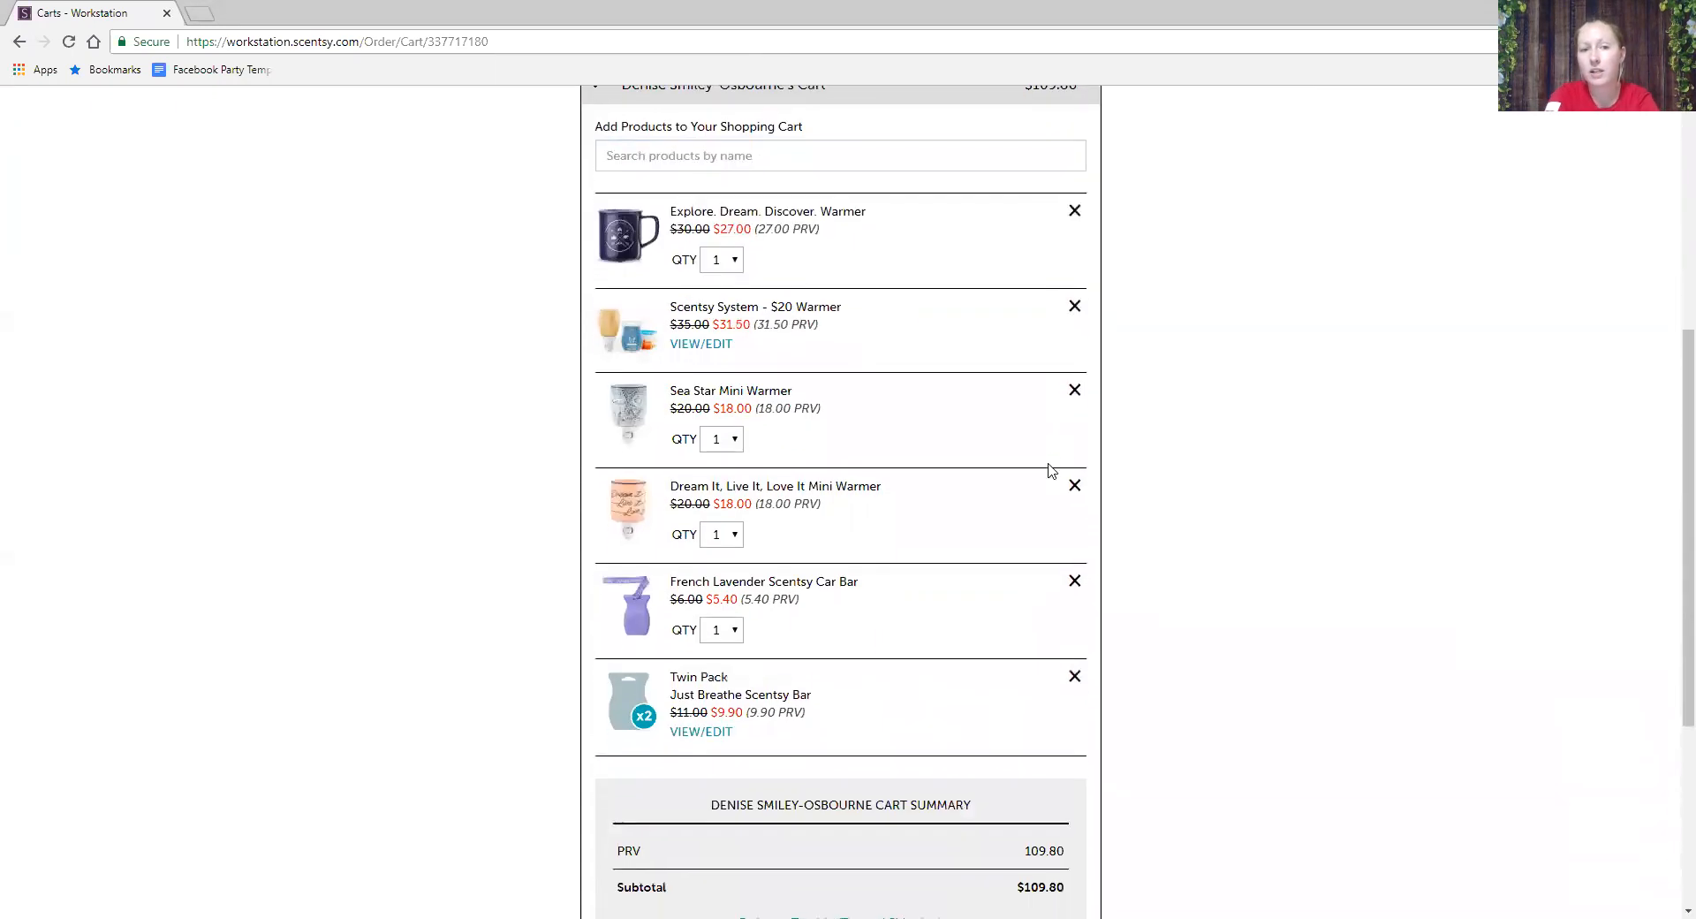
{"action": "scroll", "coordinate": [1051, 470], "scroll_direction": "down", "scroll_amount": 3}
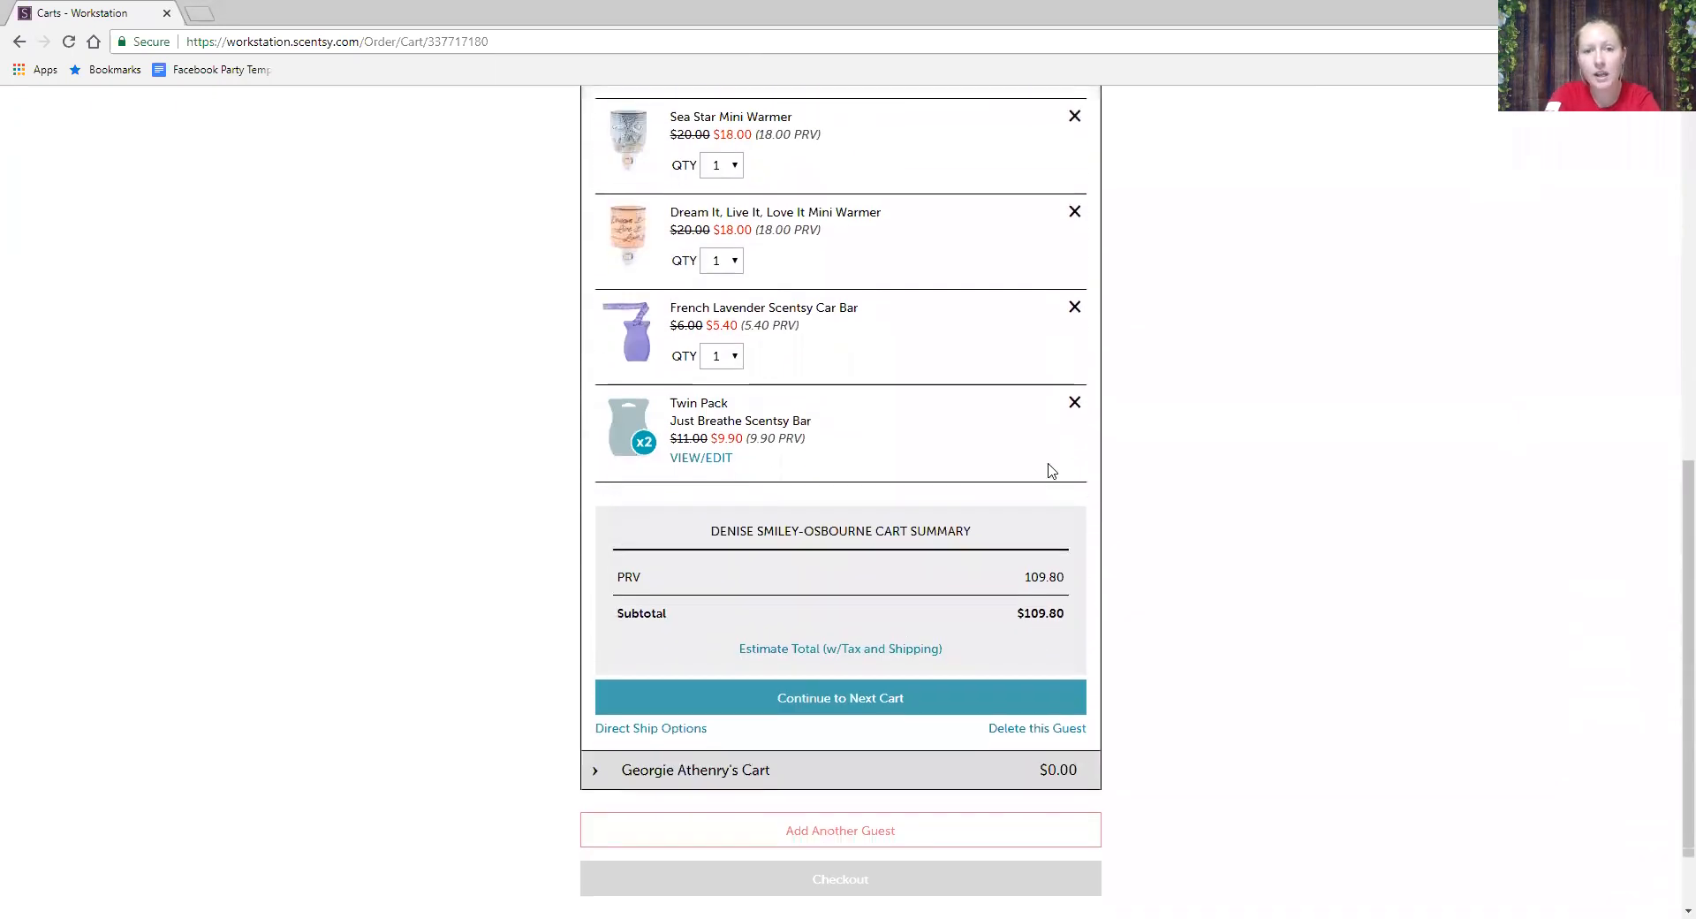
- Move to the next guest's cart and add Pecan Sugarcane Vanilla oil and the Little Garden Warmer
{"action": "left_click", "coordinate": [856, 702]}
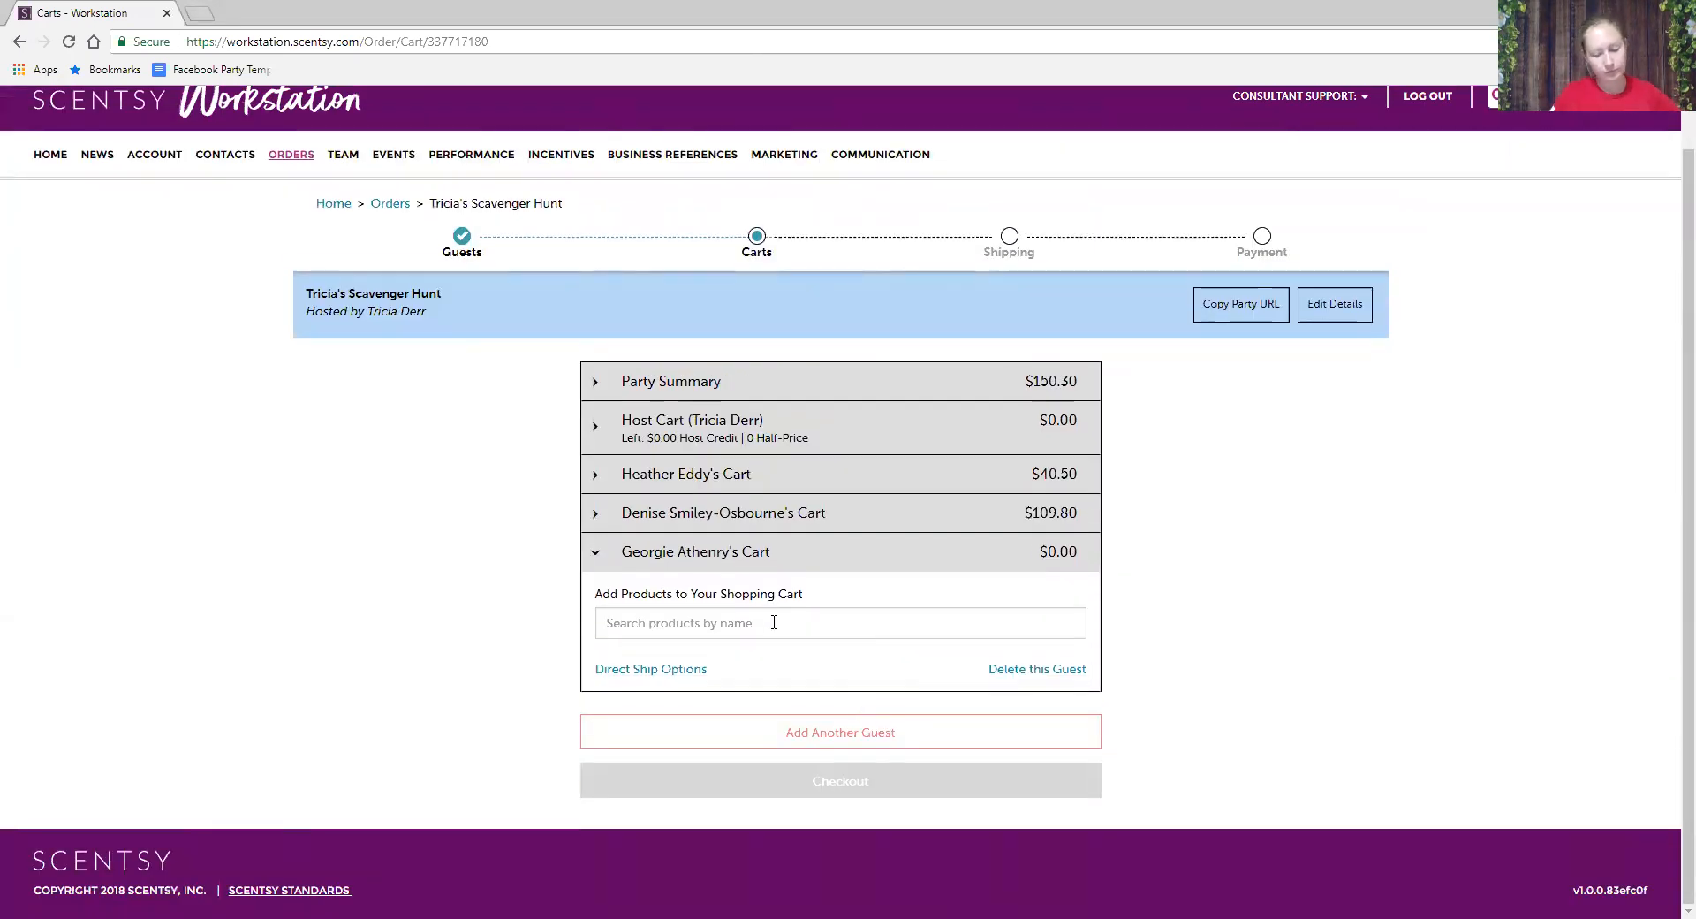
{"action": "left_click", "coordinate": [774, 622]}
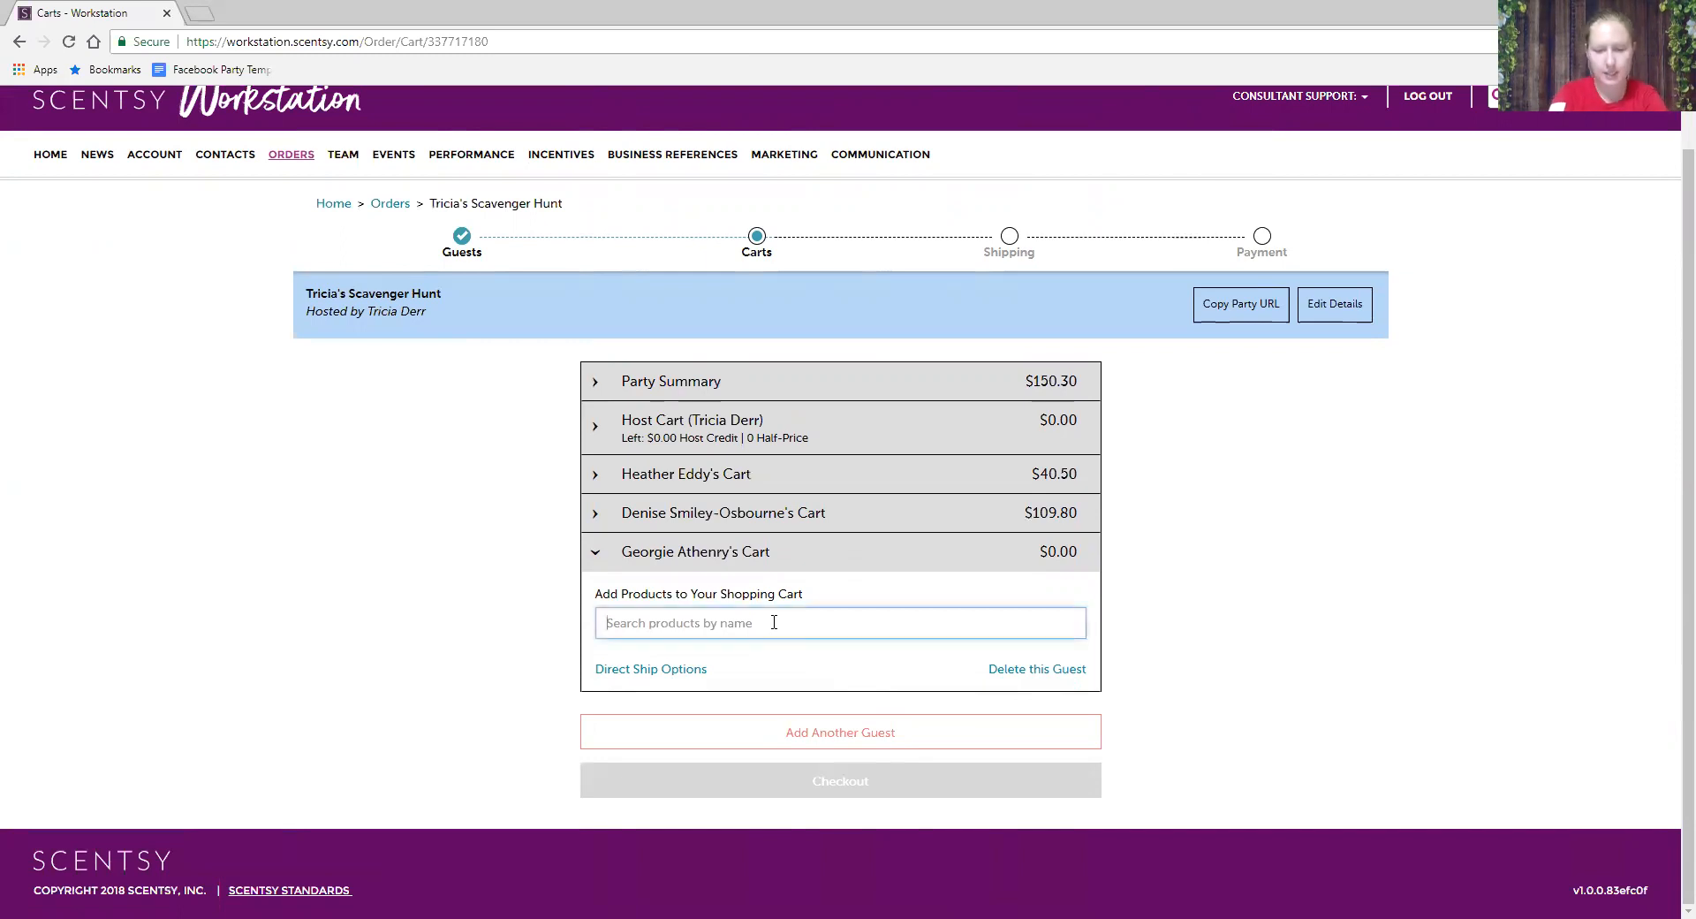
{"action": "type", "text": "Peca"}
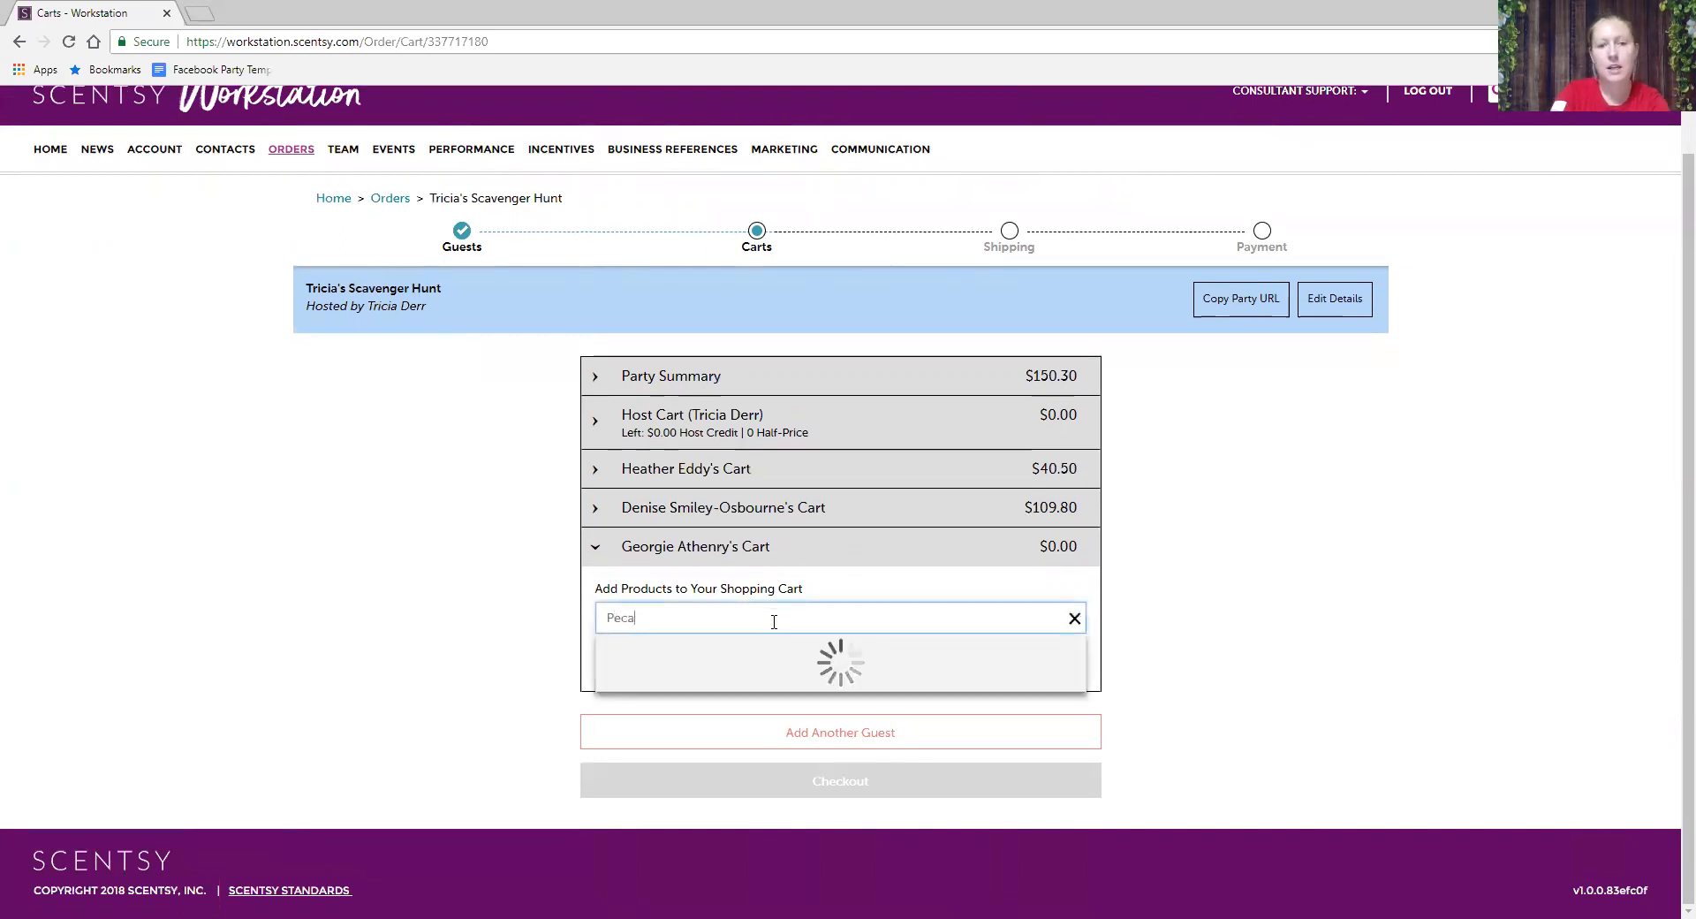
{"action": "left_click", "coordinate": [1049, 664]}
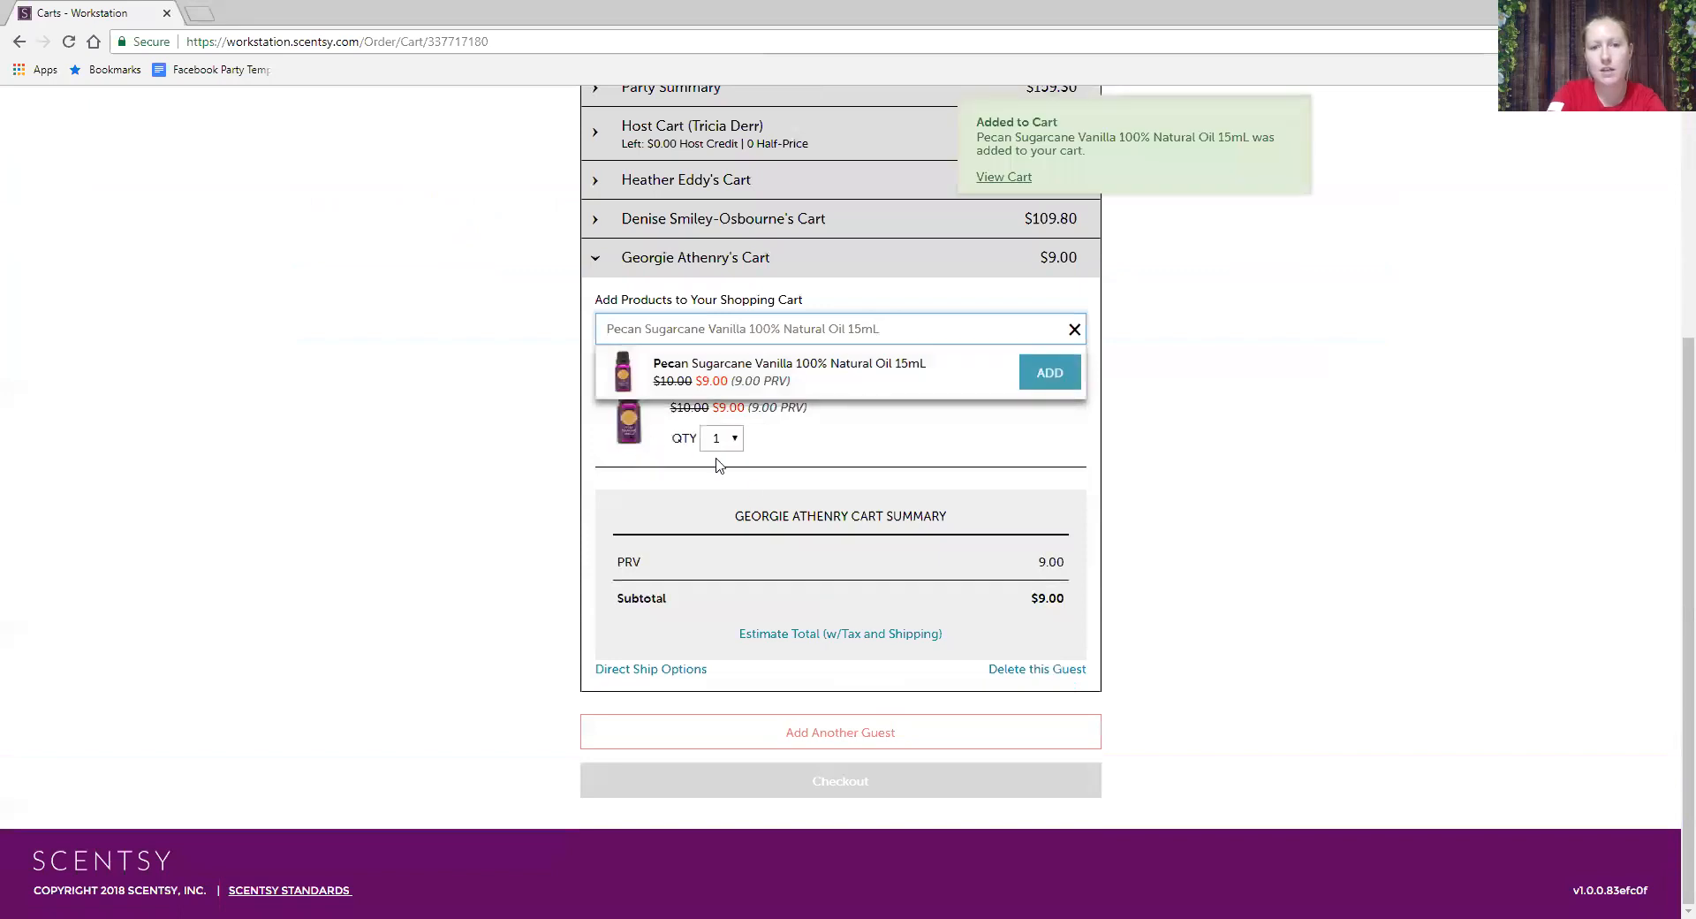
{"action": "left_click", "coordinate": [1075, 329]}
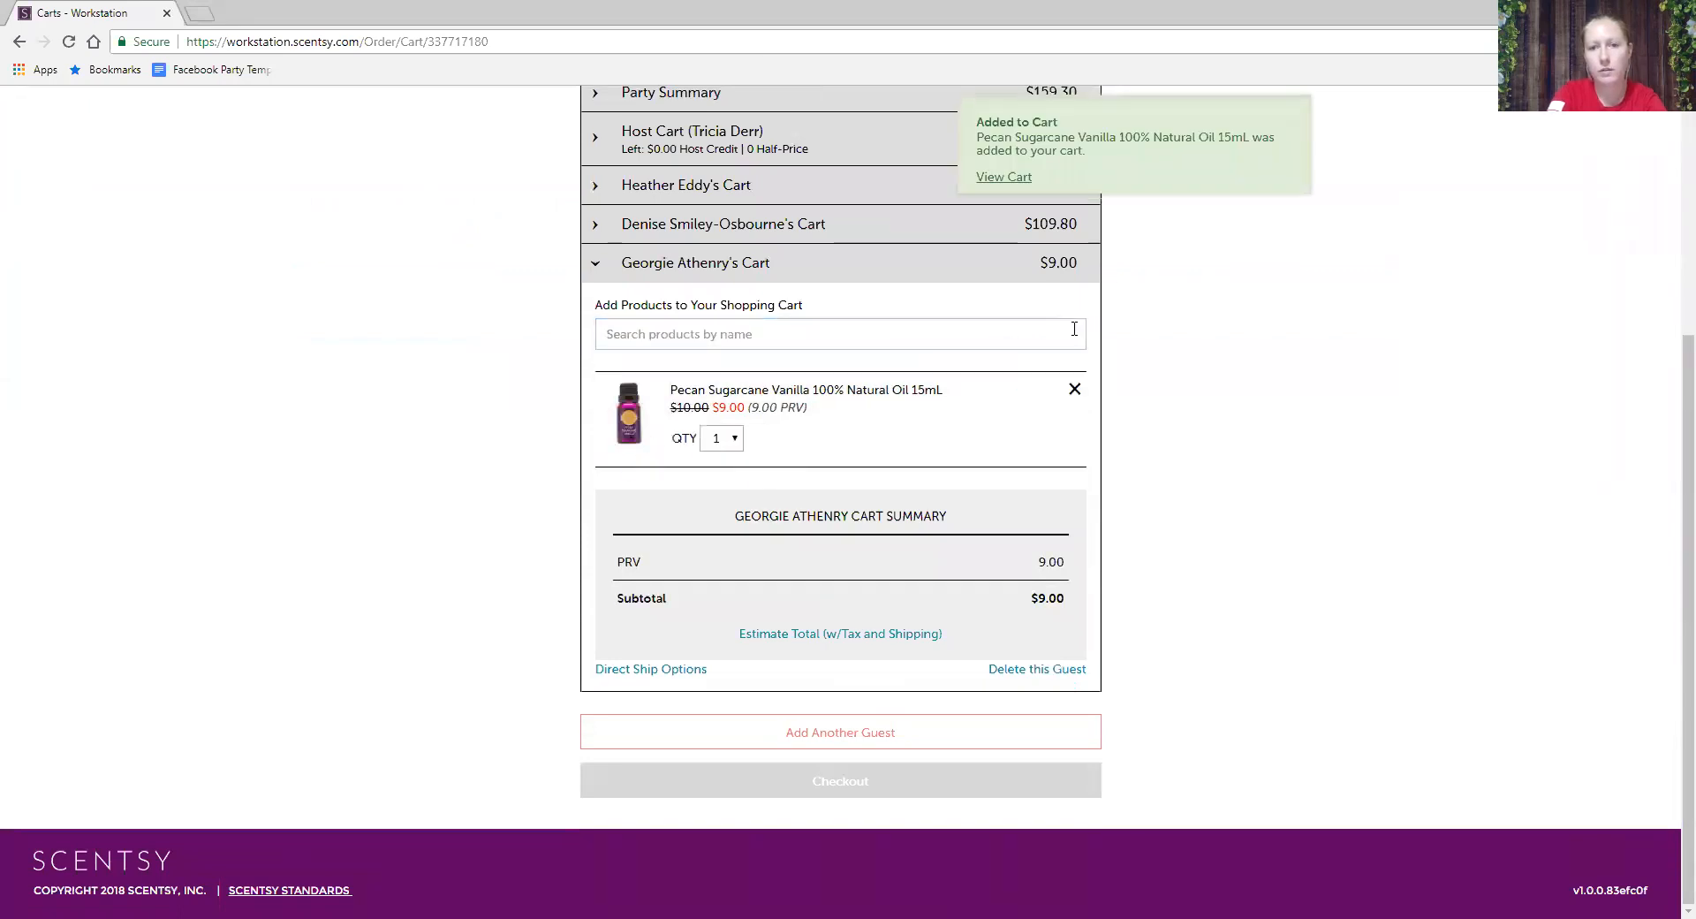
{"action": "left_click", "coordinate": [894, 327]}
{"action": "type", "text": "Little"}
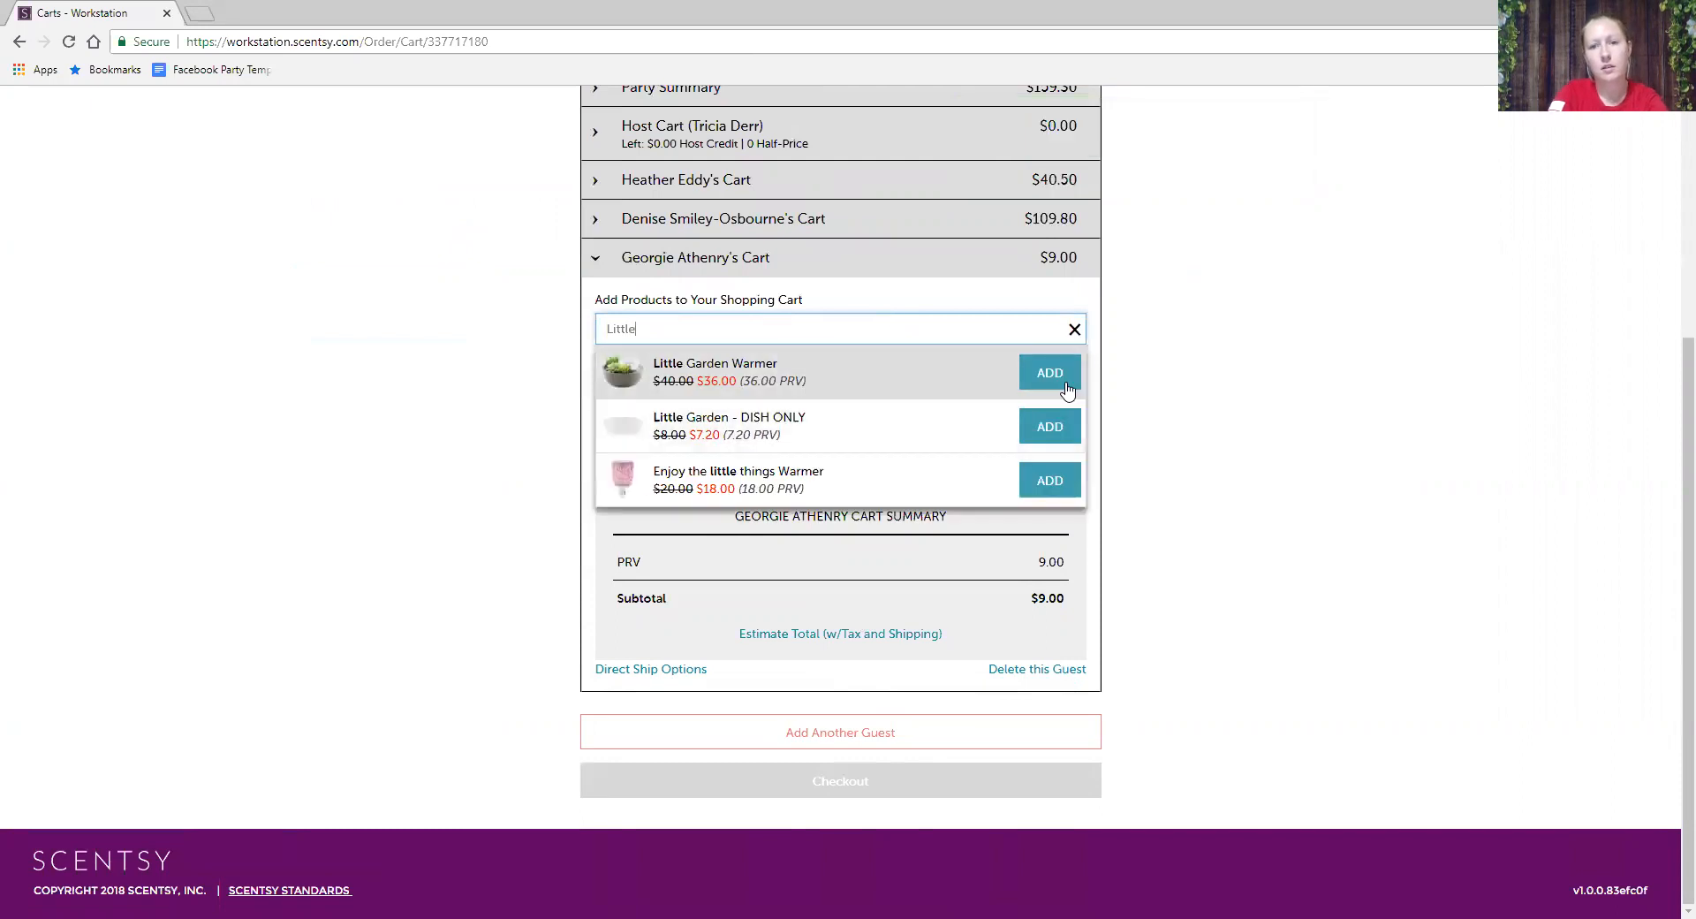
{"action": "left_click", "coordinate": [1056, 375]}
- Add the $20 Chasing Fireflies Warmer and the Birchwood Scentsy Warmer Stand, bringing the cart to $76.50
{"action": "left_click", "coordinate": [1075, 235]}
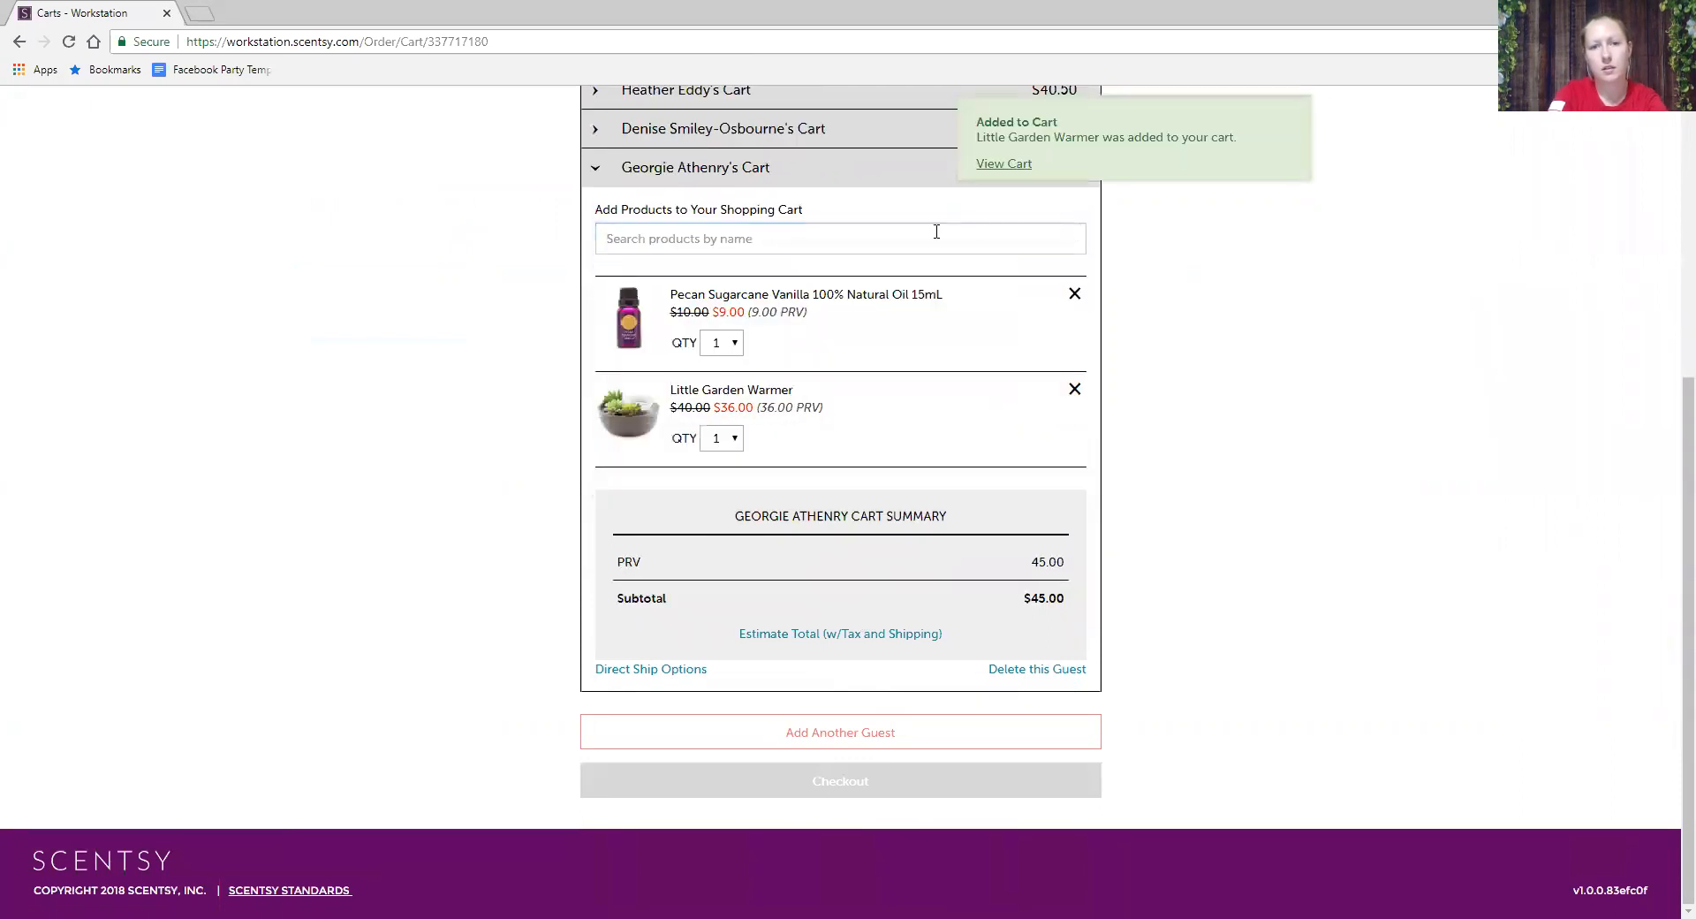
{"action": "type", "text": "Chasing"}
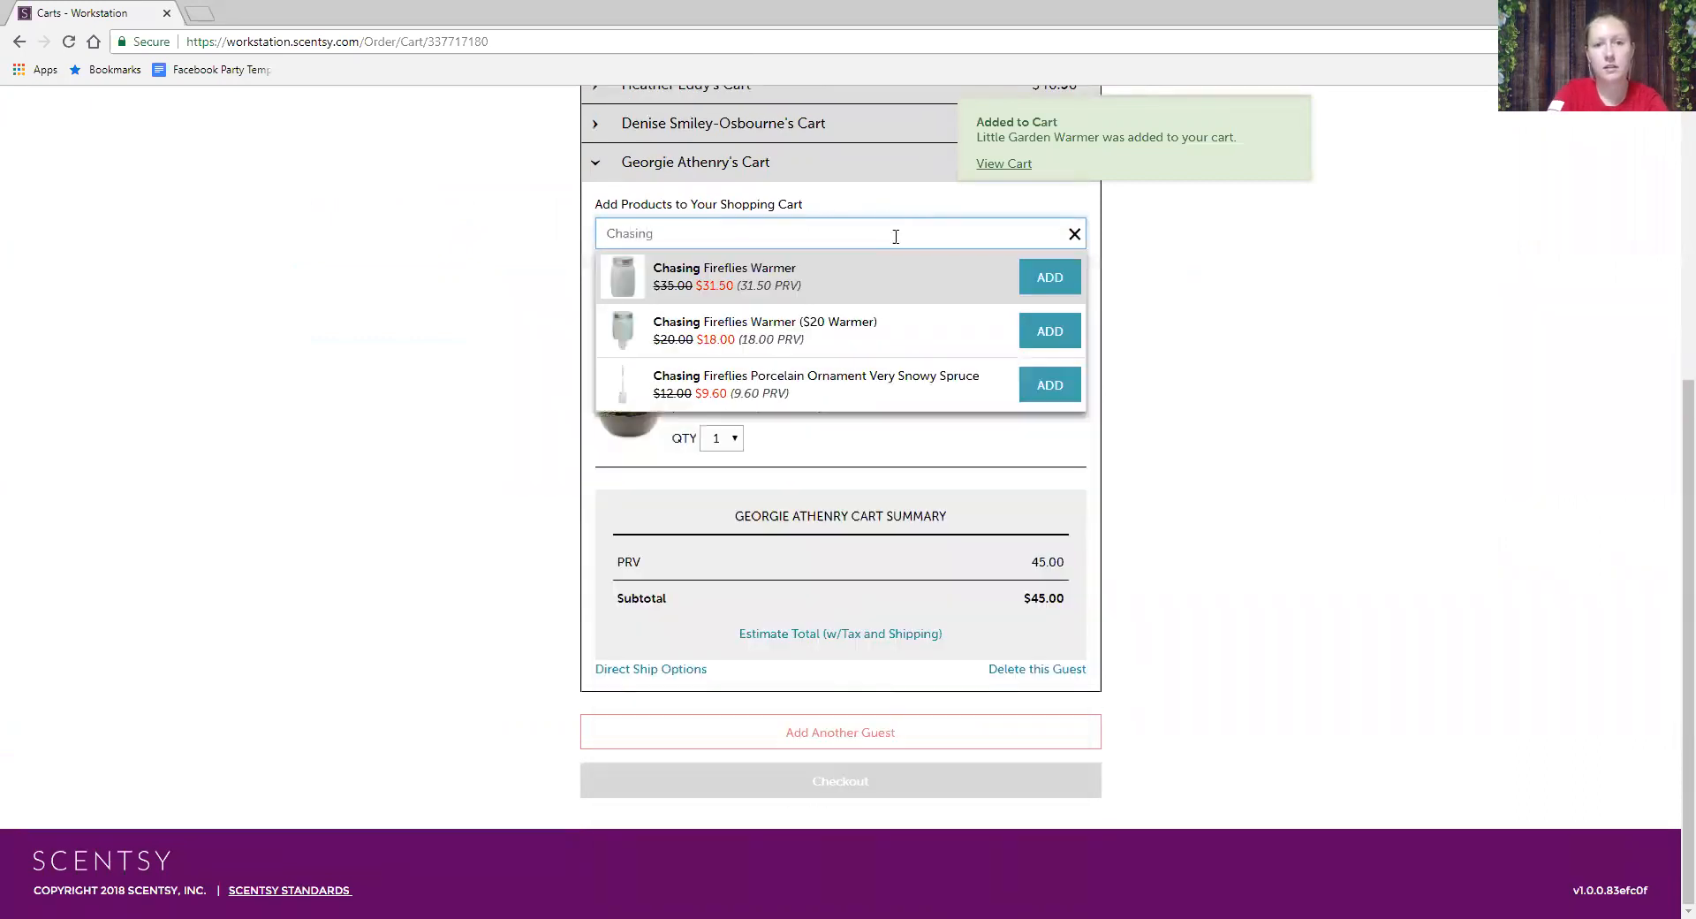
{"action": "left_click", "coordinate": [1050, 330]}
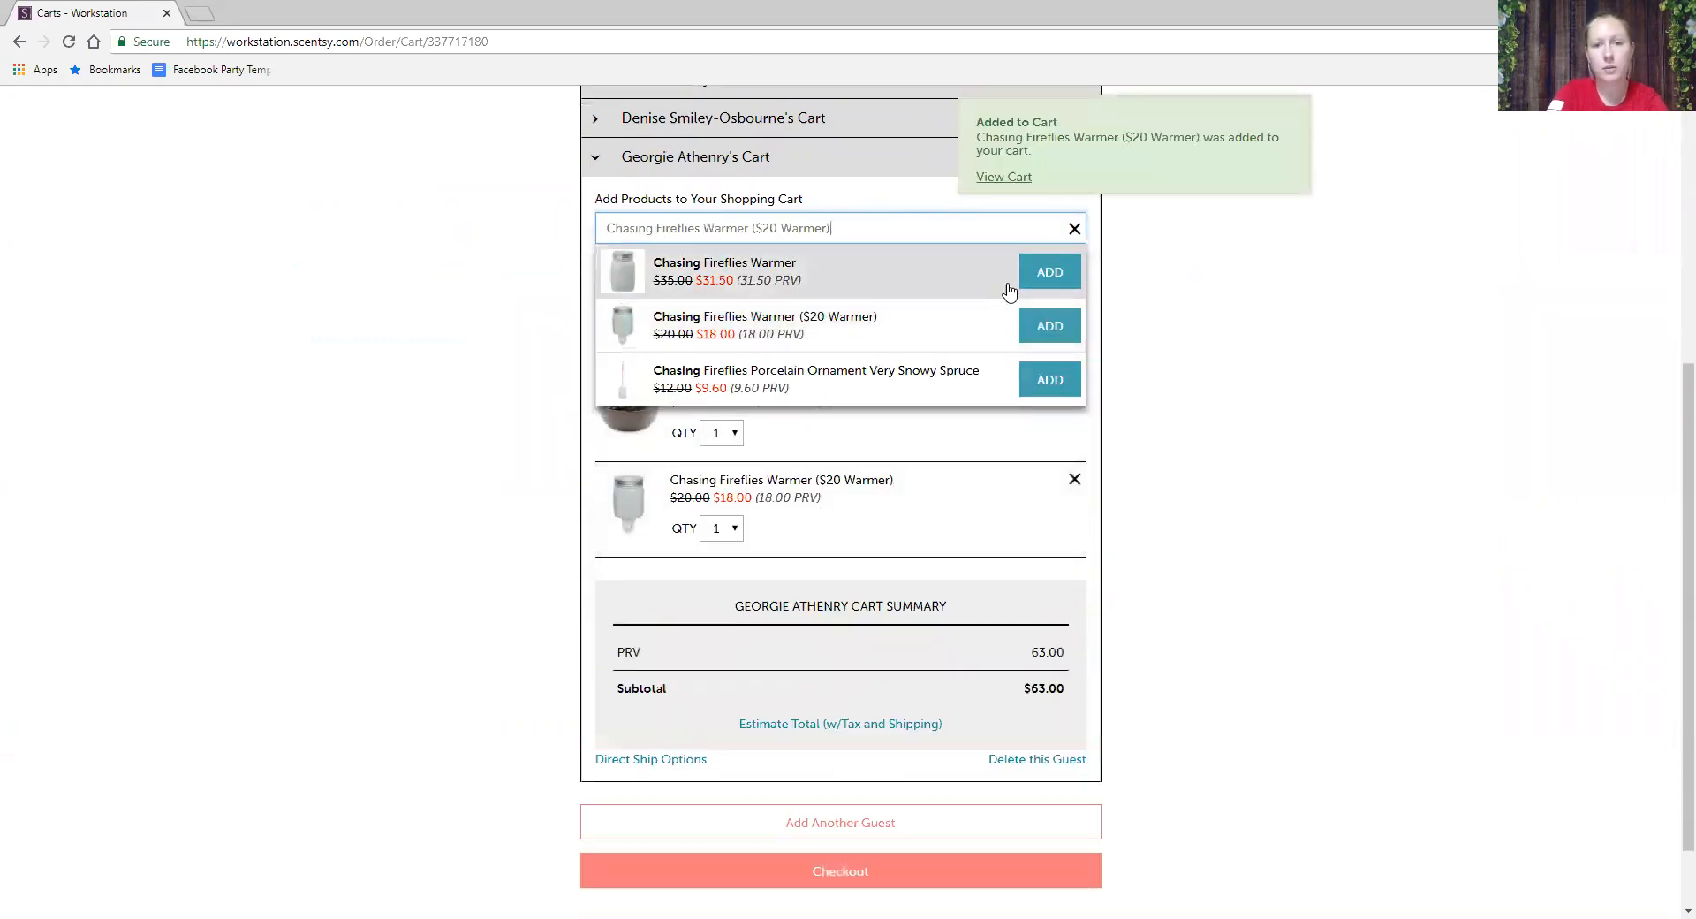
{"action": "right_click", "coordinate": [1078, 232]}
{"action": "left_click", "coordinate": [1073, 229]}
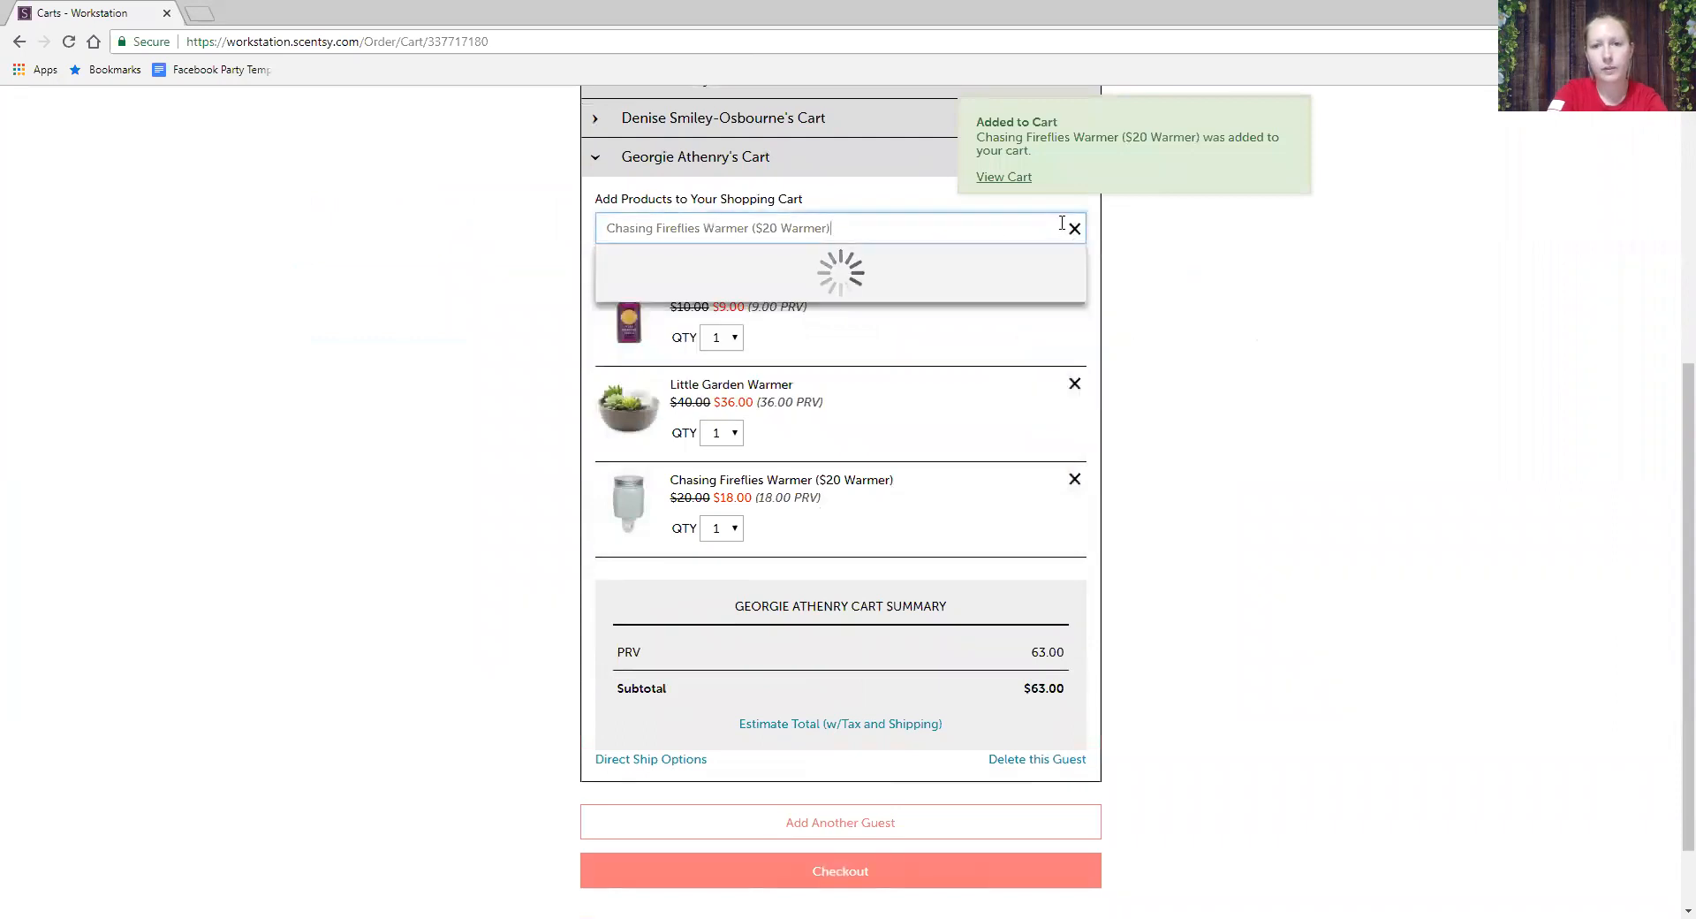
{"action": "left_click", "coordinate": [936, 231]}
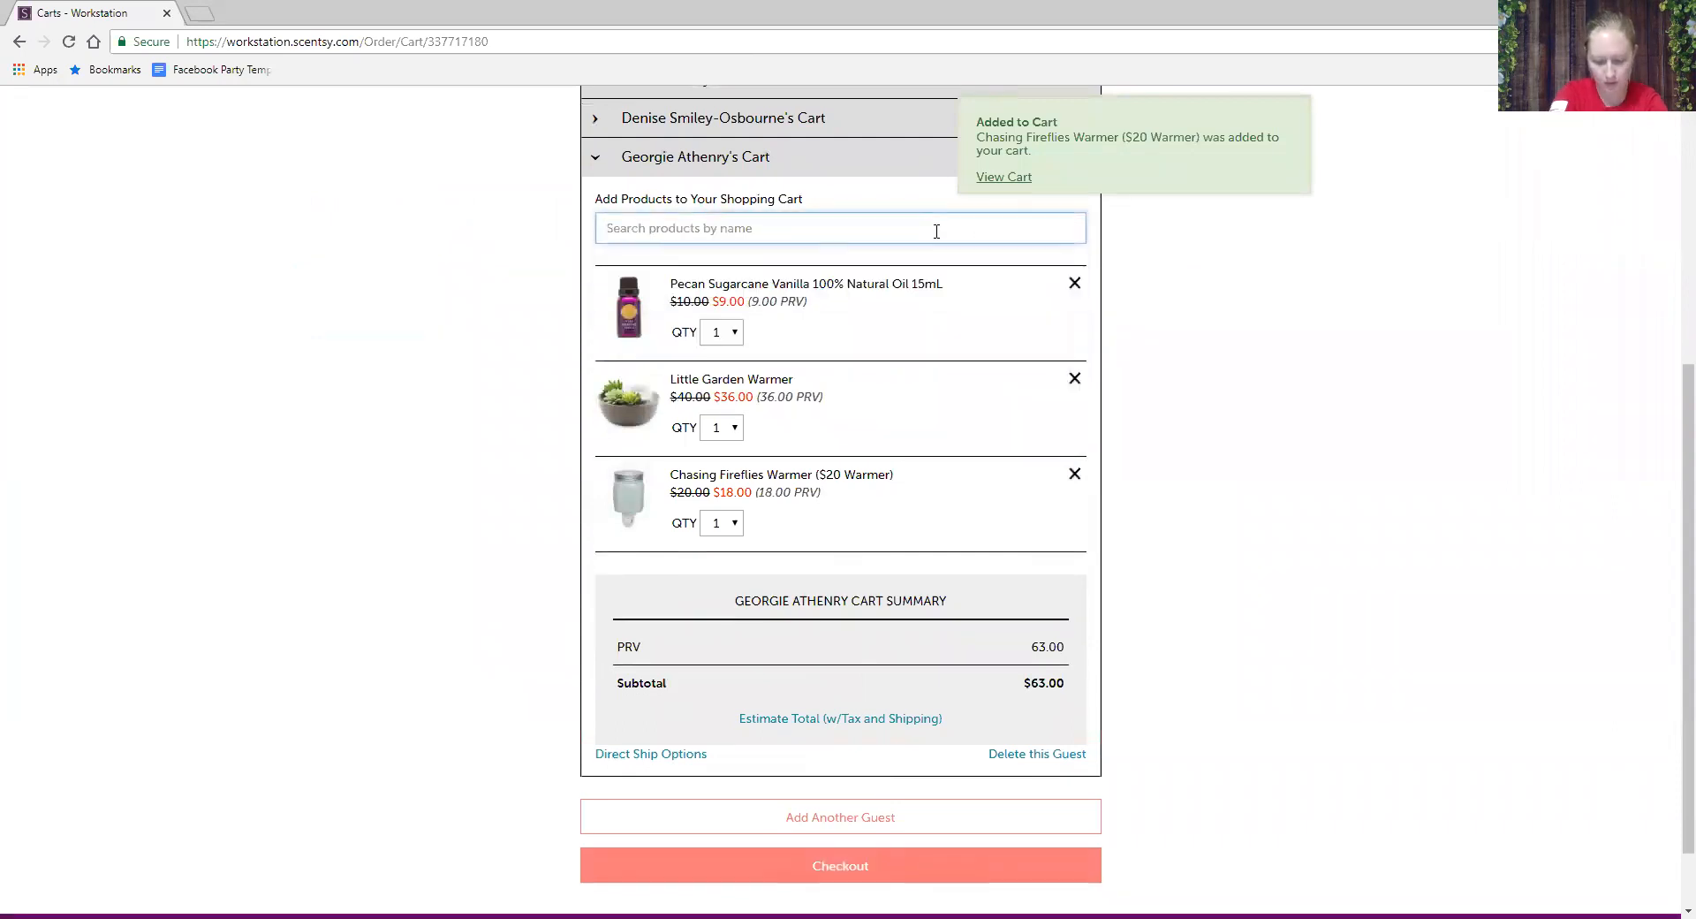
{"action": "type", "text": "Birch"}
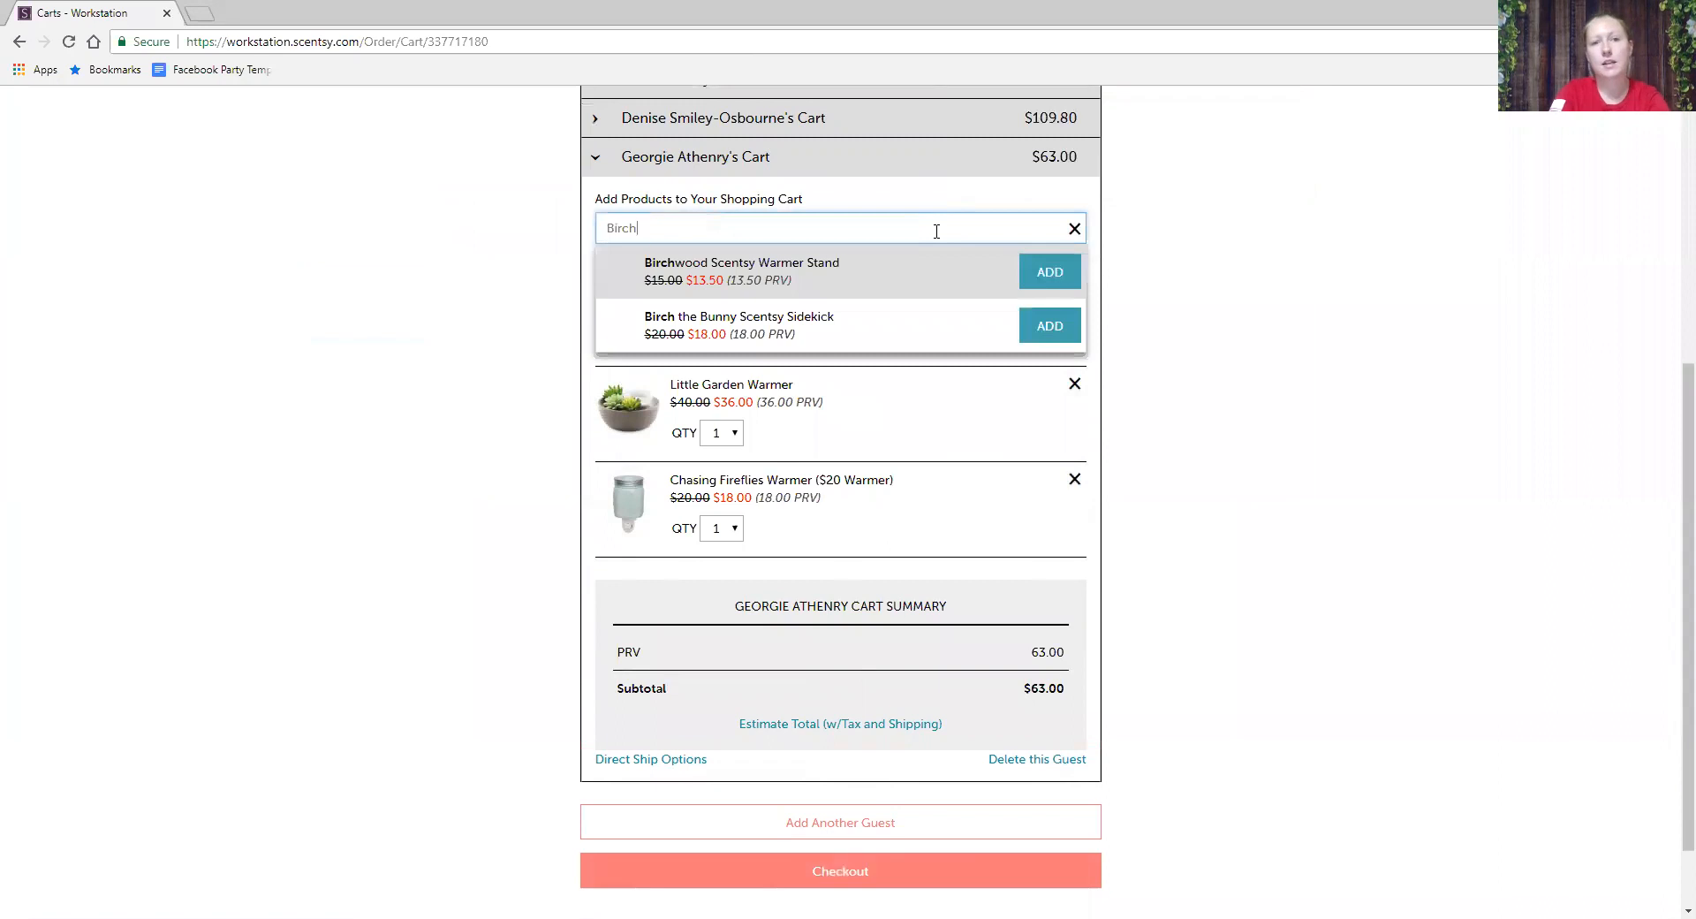
{"action": "left_click", "coordinate": [1058, 276]}
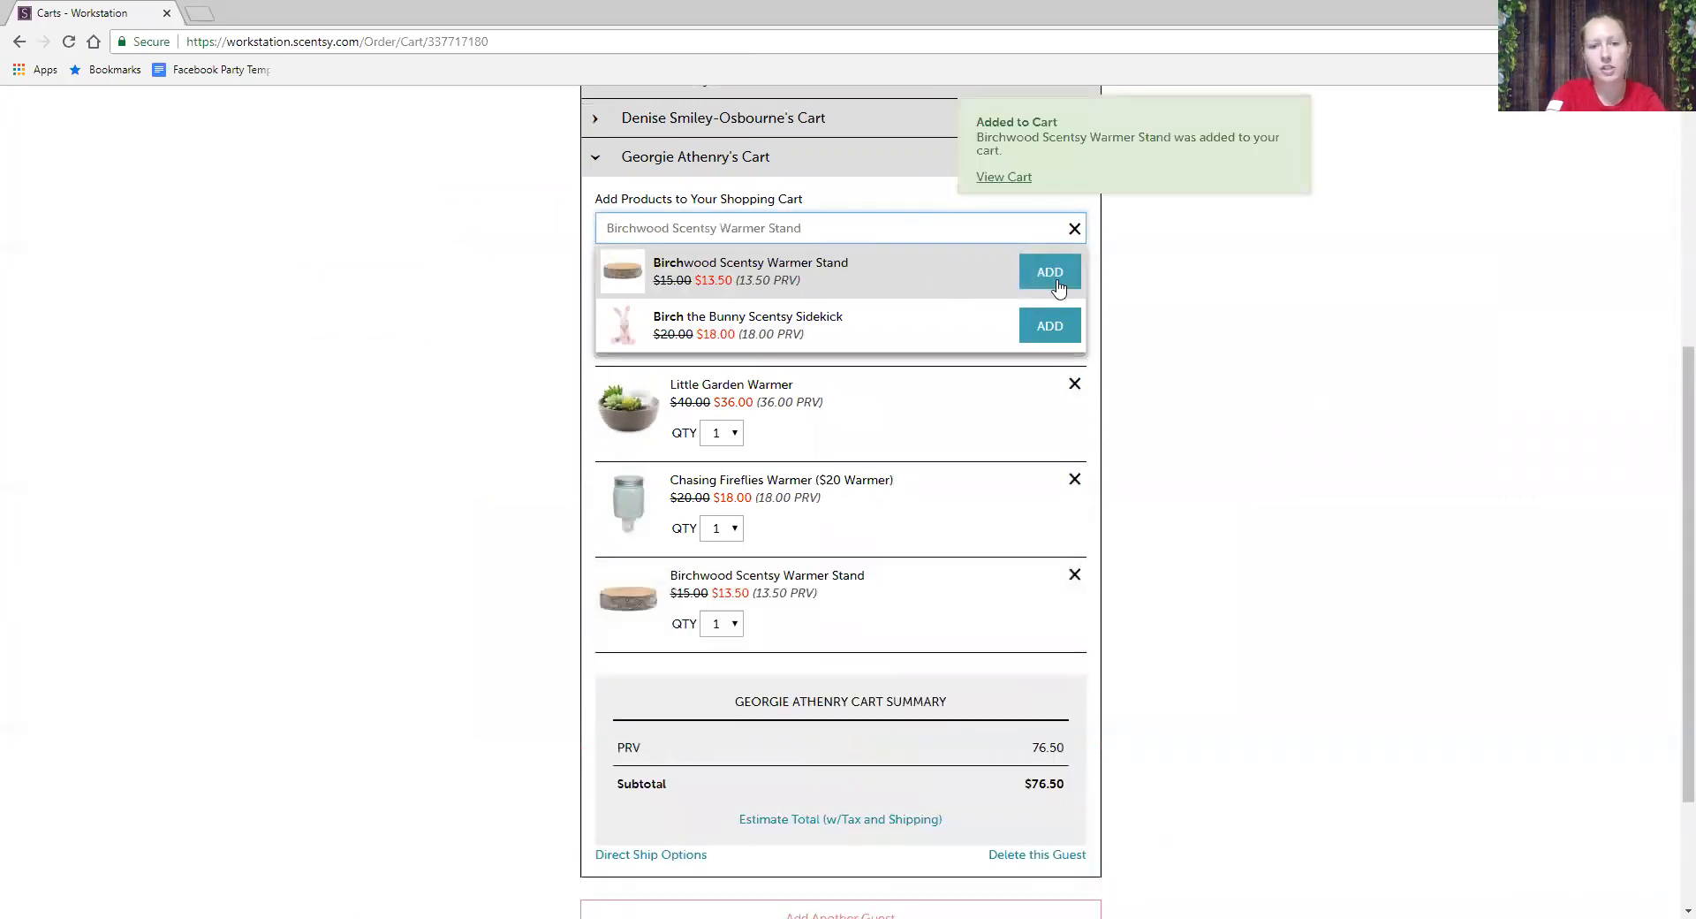
{"action": "left_click", "coordinate": [1074, 228]}
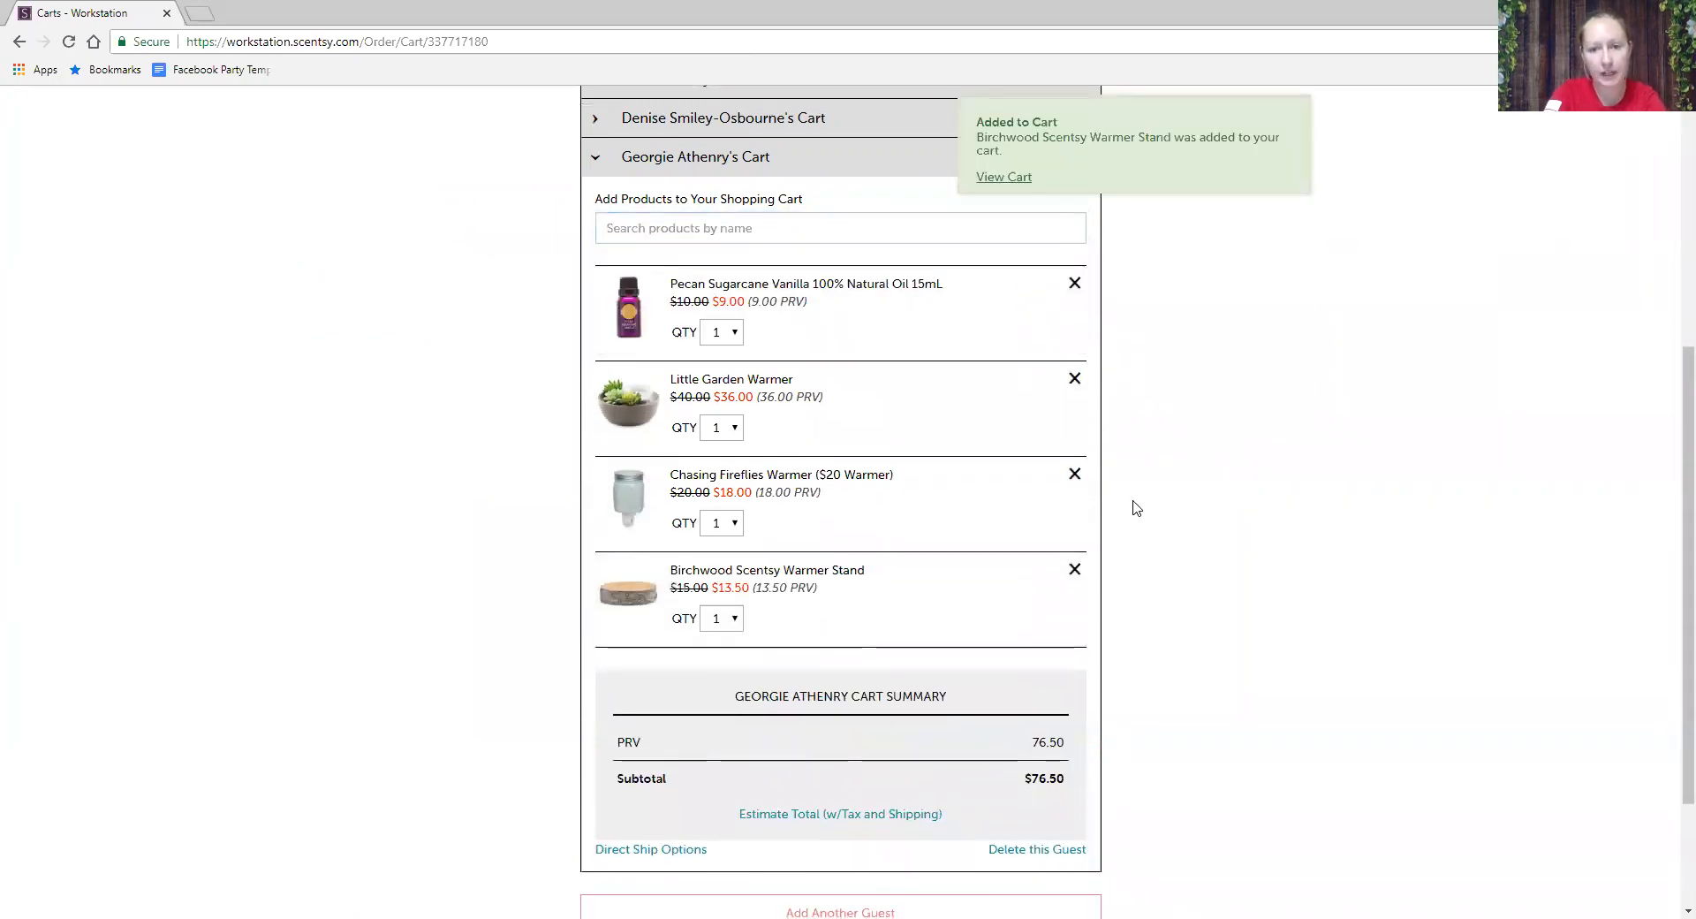
{"action": "scroll", "coordinate": [1135, 505], "scroll_direction": "down", "scroll_amount": 3}
{"action": "scroll", "coordinate": [1135, 505], "scroll_direction": "up", "scroll_amount": 7}
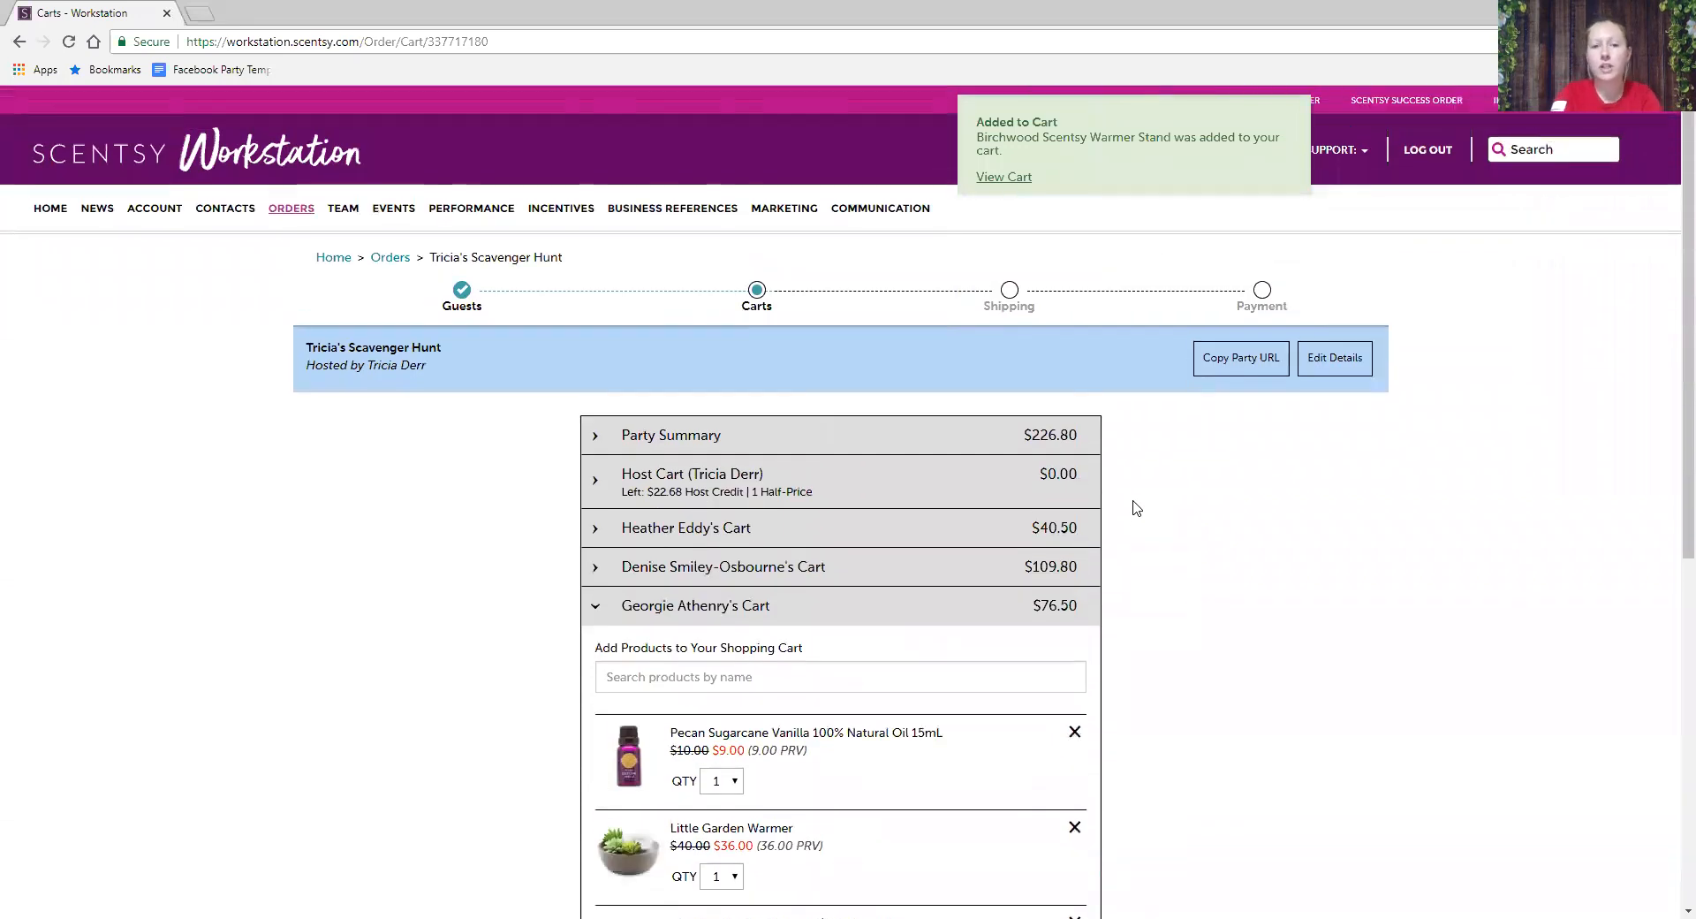
- Review the $40.50 and $109.80 guest carts, then open the host cart's remaining $22.68 credit
{"action": "scroll", "coordinate": [1134, 505], "scroll_direction": "down", "scroll_amount": 3}
{"action": "left_click", "coordinate": [595, 262]}
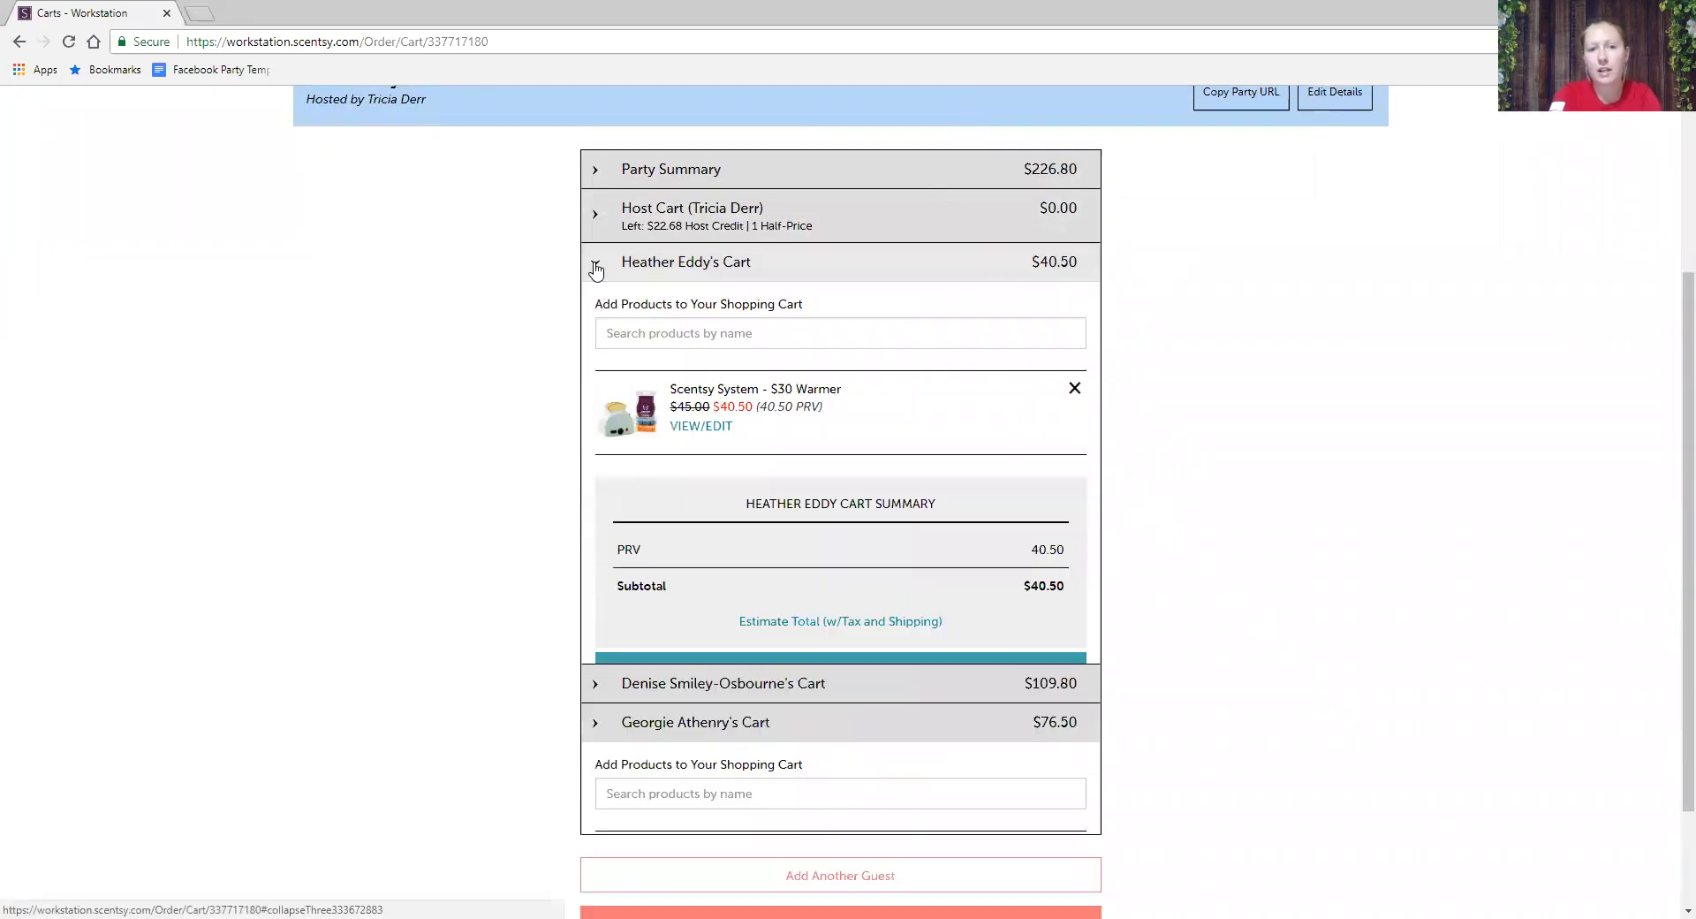
{"action": "scroll", "coordinate": [569, 517], "scroll_direction": "down", "scroll_amount": 2}
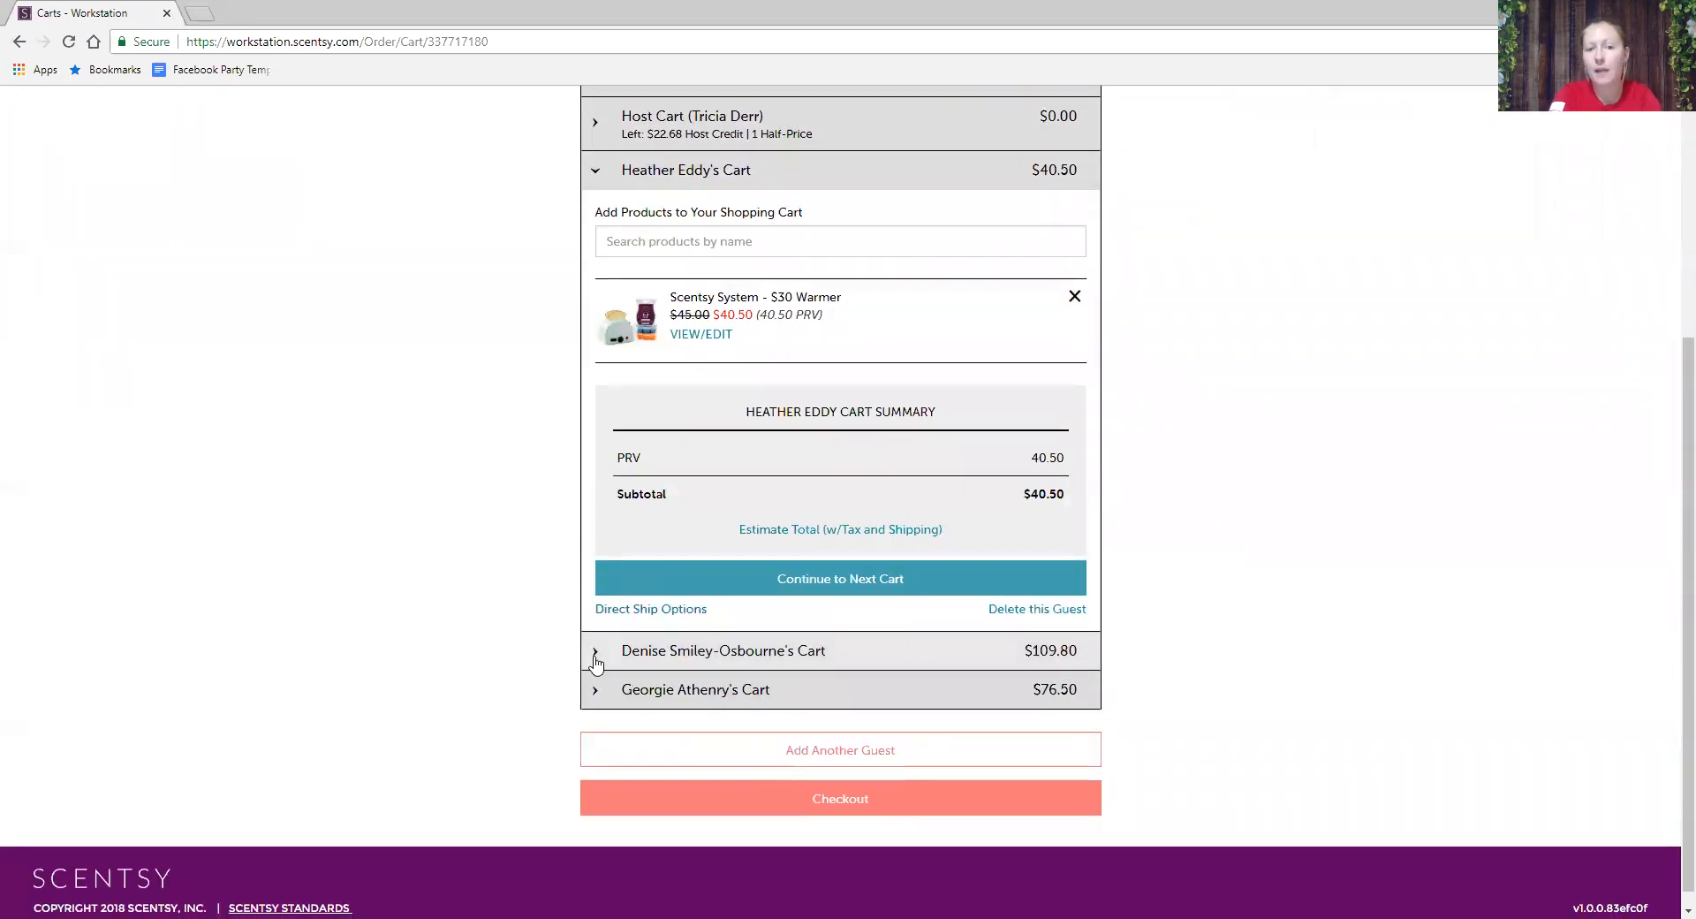
{"action": "left_click", "coordinate": [591, 652]}
{"action": "scroll", "coordinate": [595, 663], "scroll_direction": "down", "scroll_amount": 2}
{"action": "scroll", "coordinate": [594, 663], "scroll_direction": "up", "scroll_amount": 5}
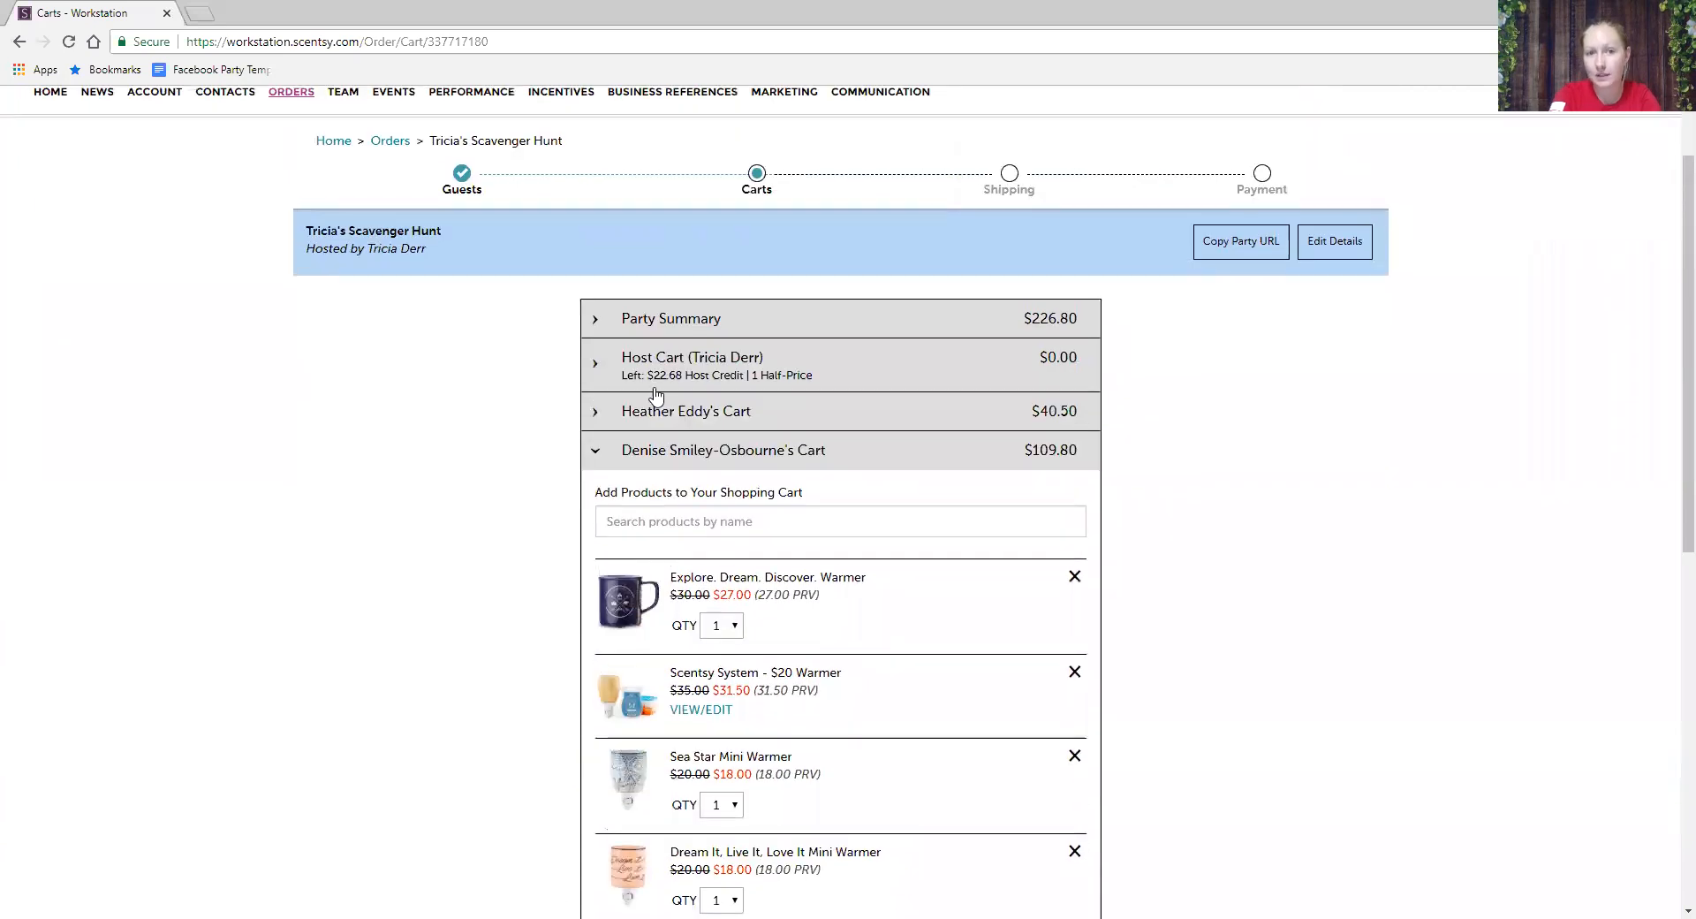
{"action": "left_click", "coordinate": [604, 363]}
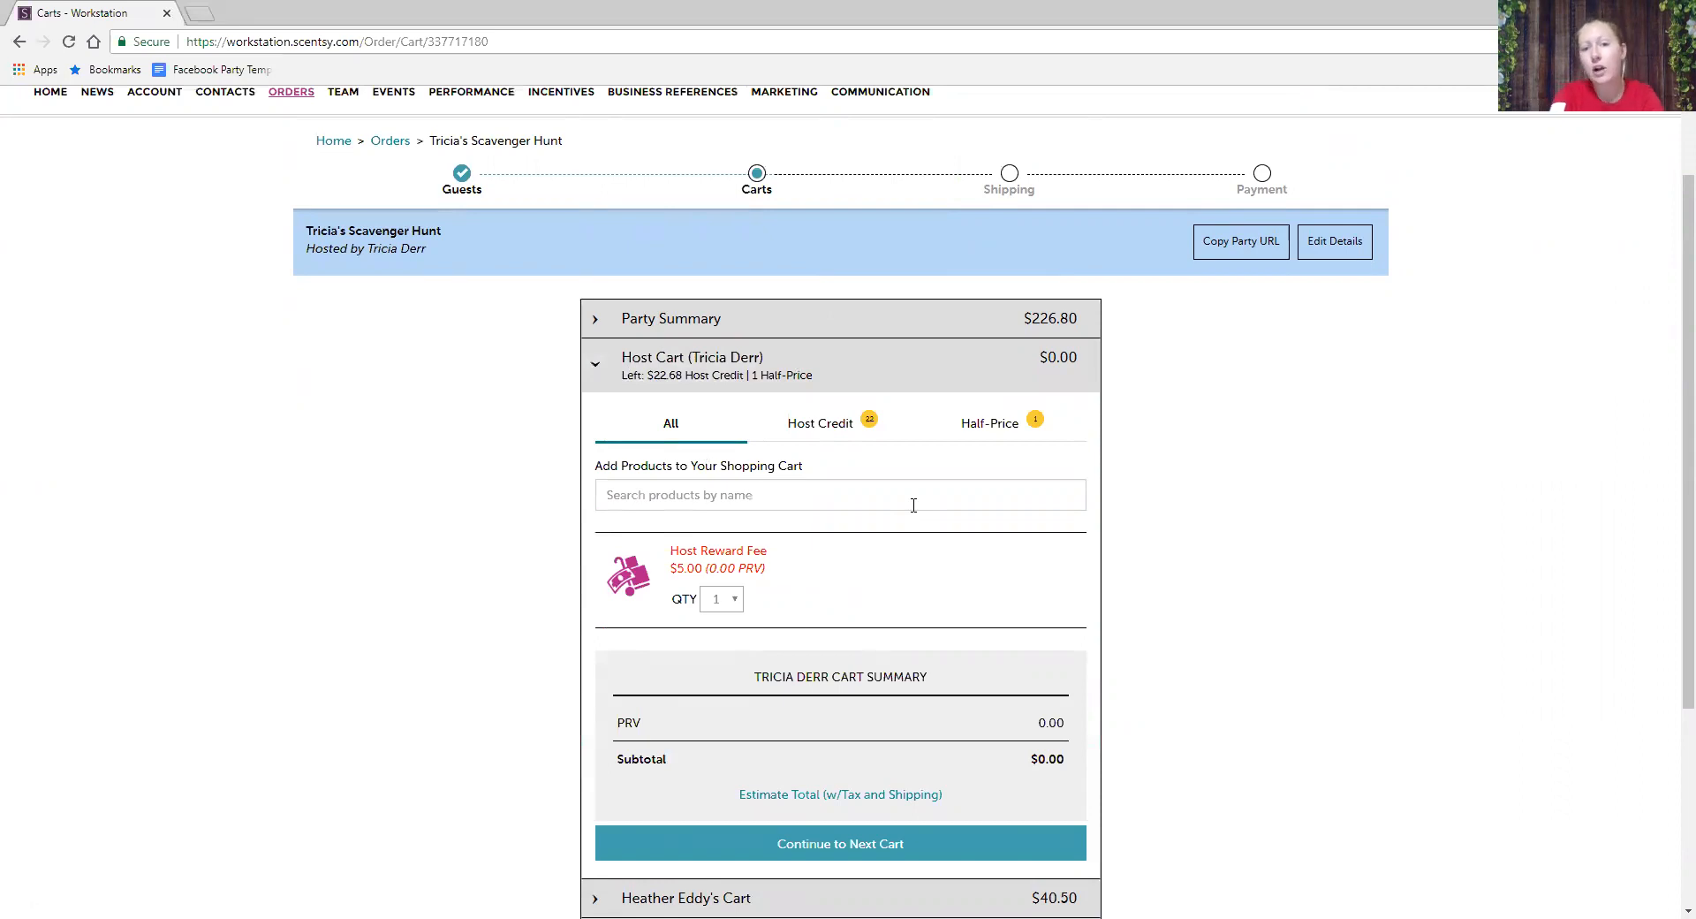
{"action": "left_click", "coordinate": [835, 424]}
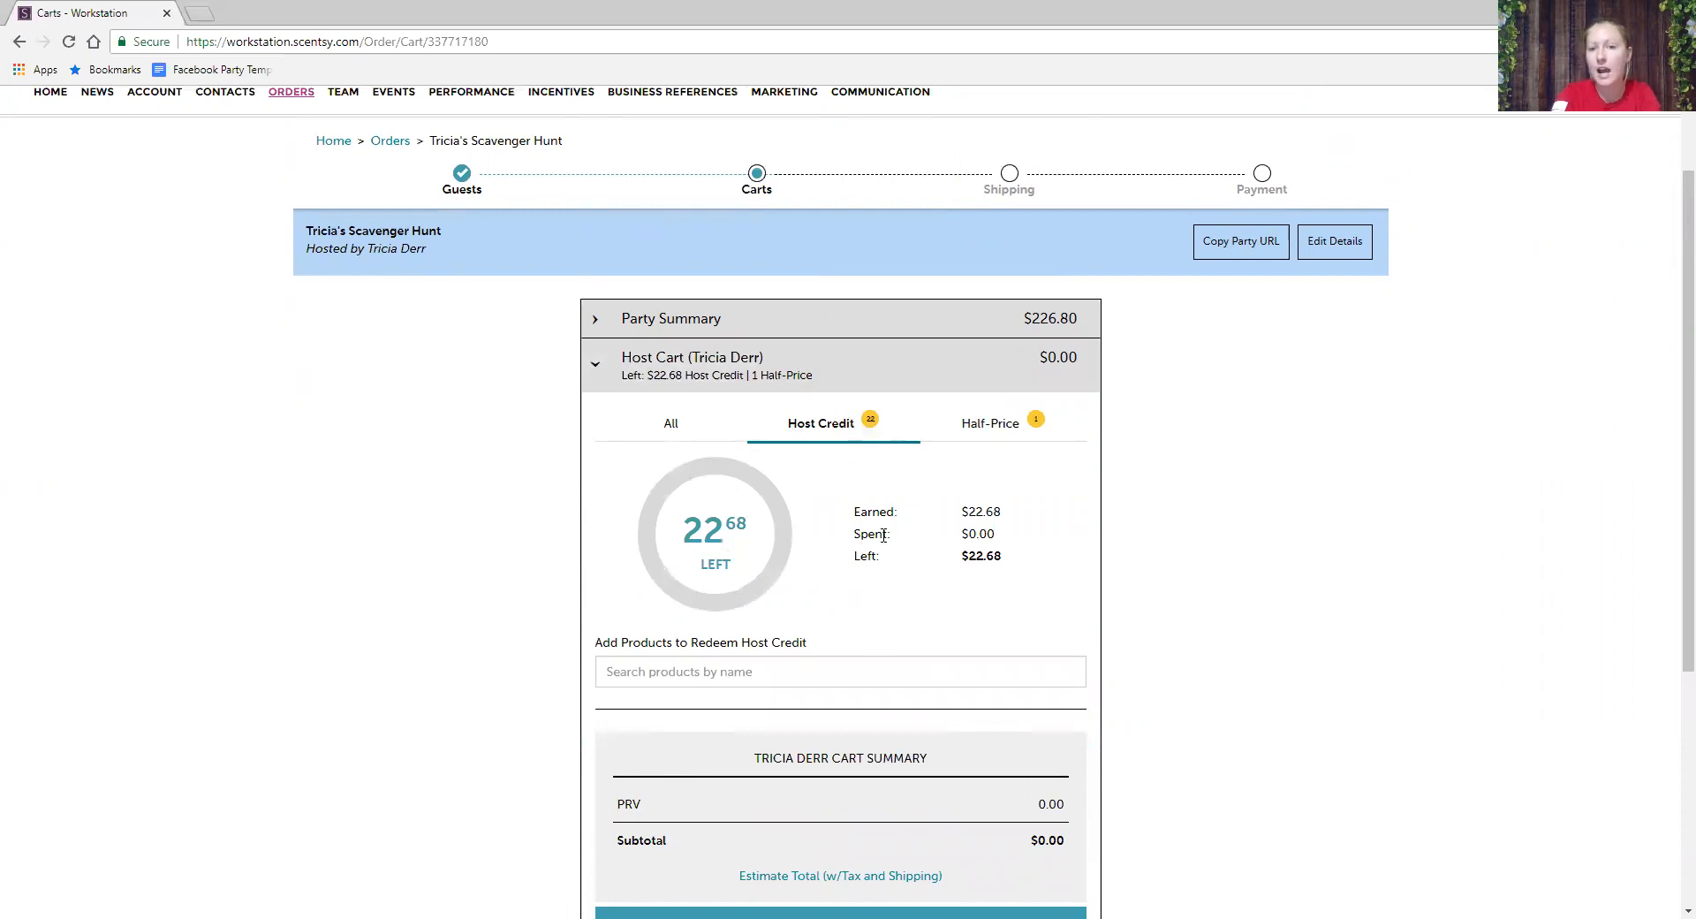
- Redeem host credit on the Pep + Gleeful Grape Fragrance Buddy Clip
{"action": "left_click", "coordinate": [991, 427]}
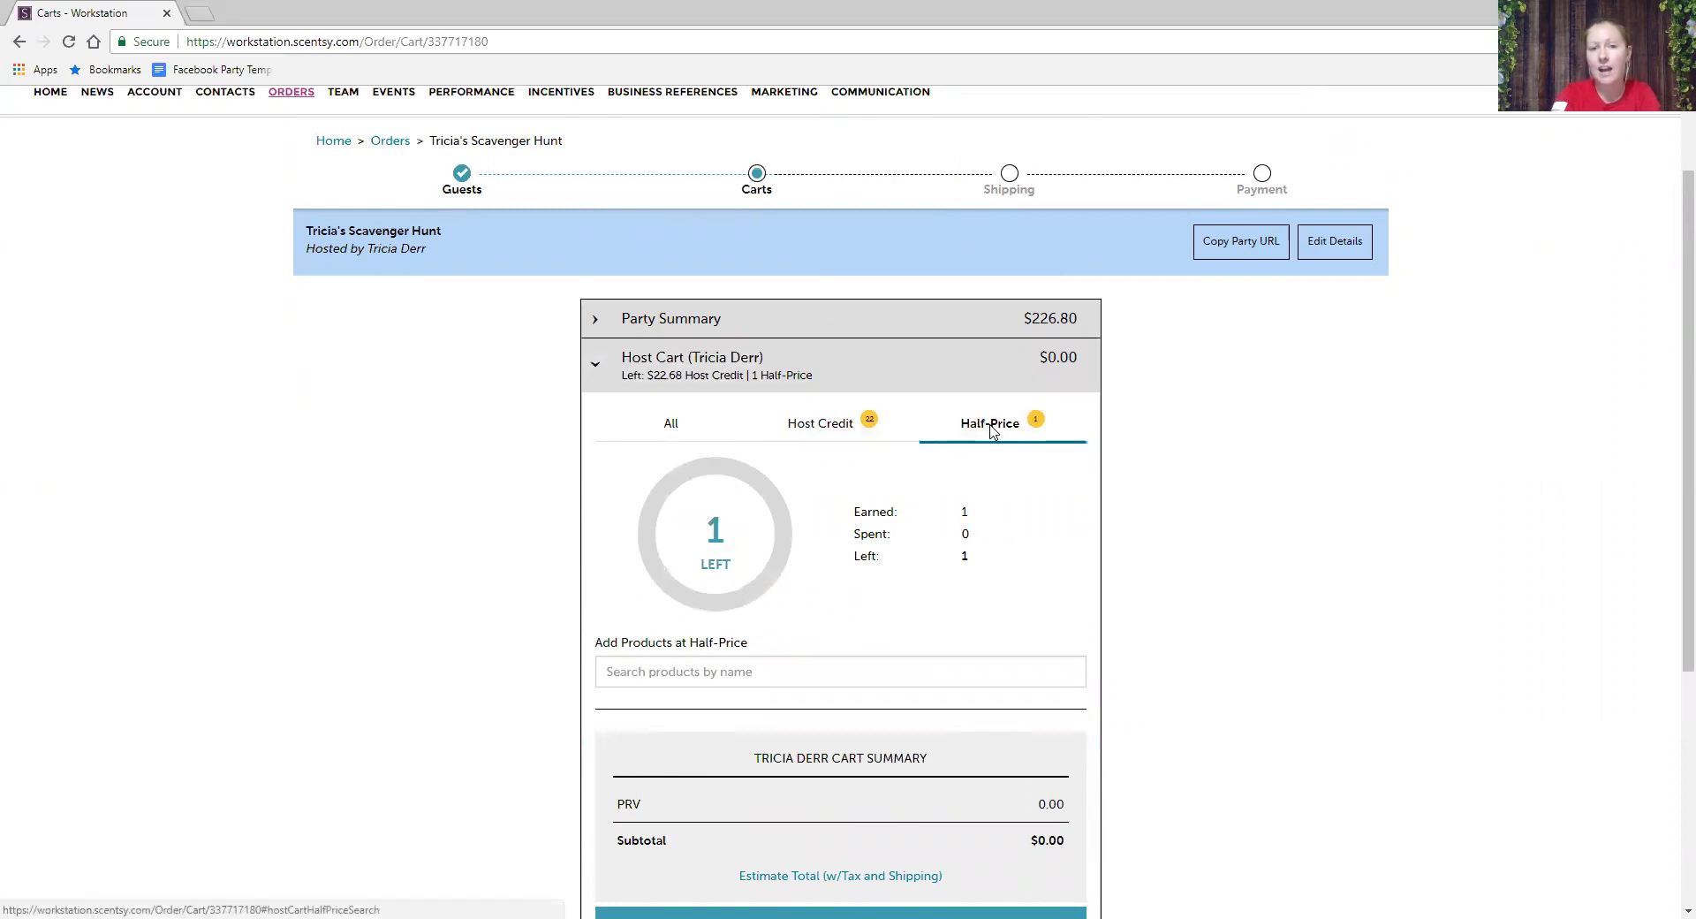
{"action": "left_click", "coordinate": [723, 423]}
{"action": "left_click", "coordinate": [835, 423]}
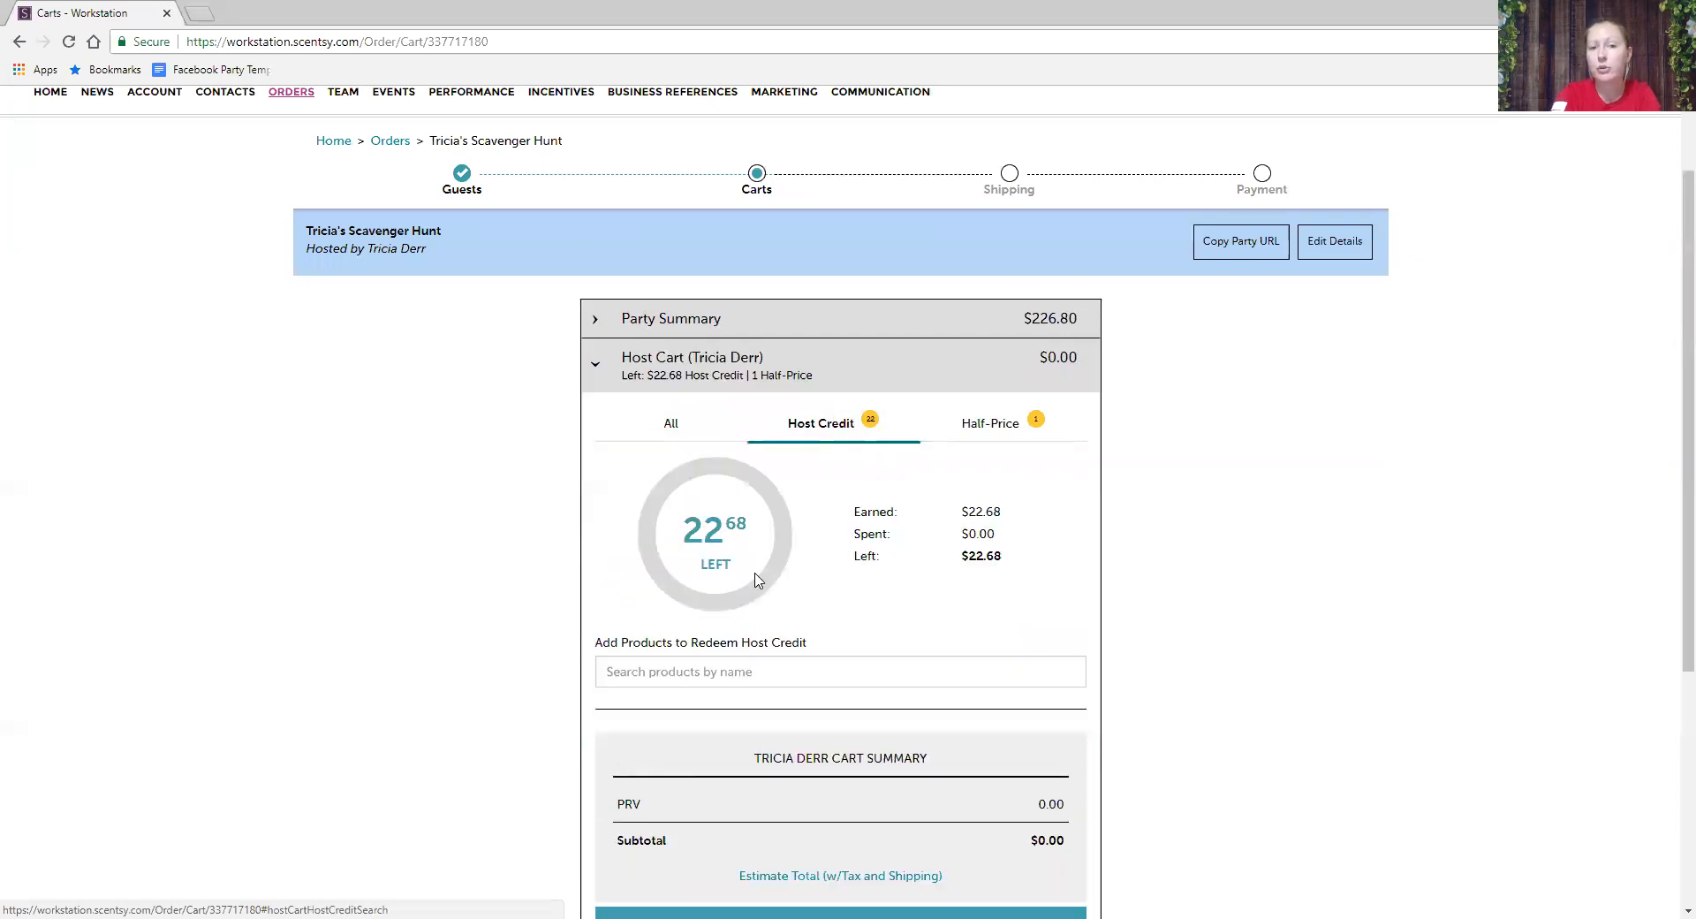
{"action": "left_click", "coordinate": [679, 677]}
{"action": "type", "text": "Pe"}
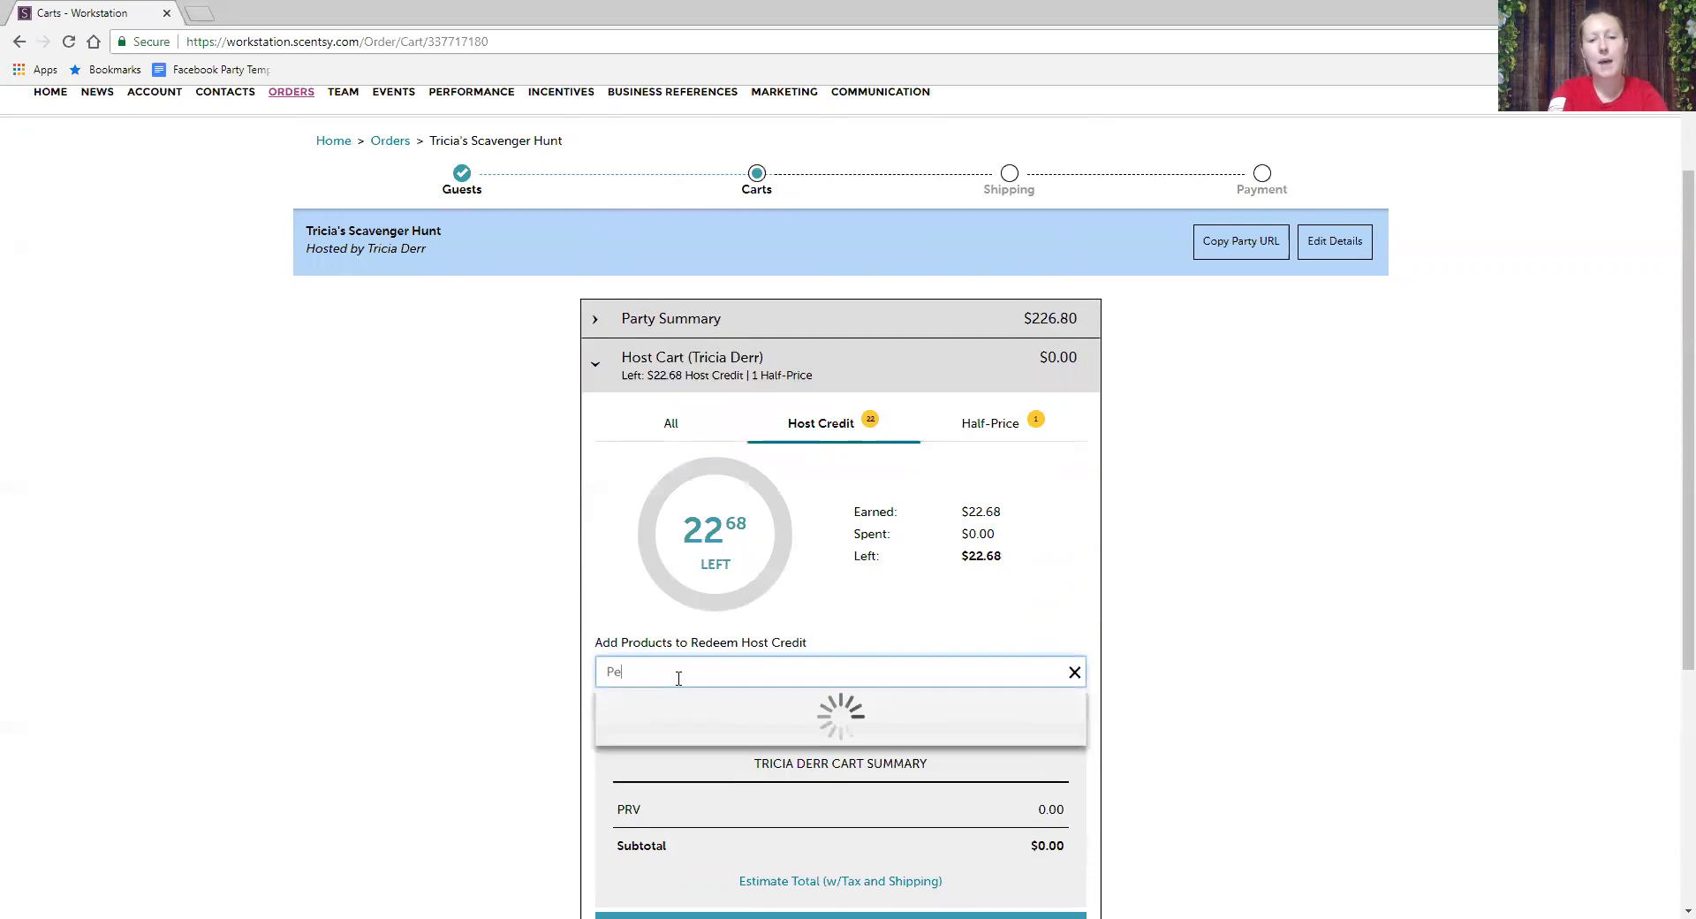
{"action": "type", "text": "p"}
{"action": "left_click", "coordinate": [1060, 777]}
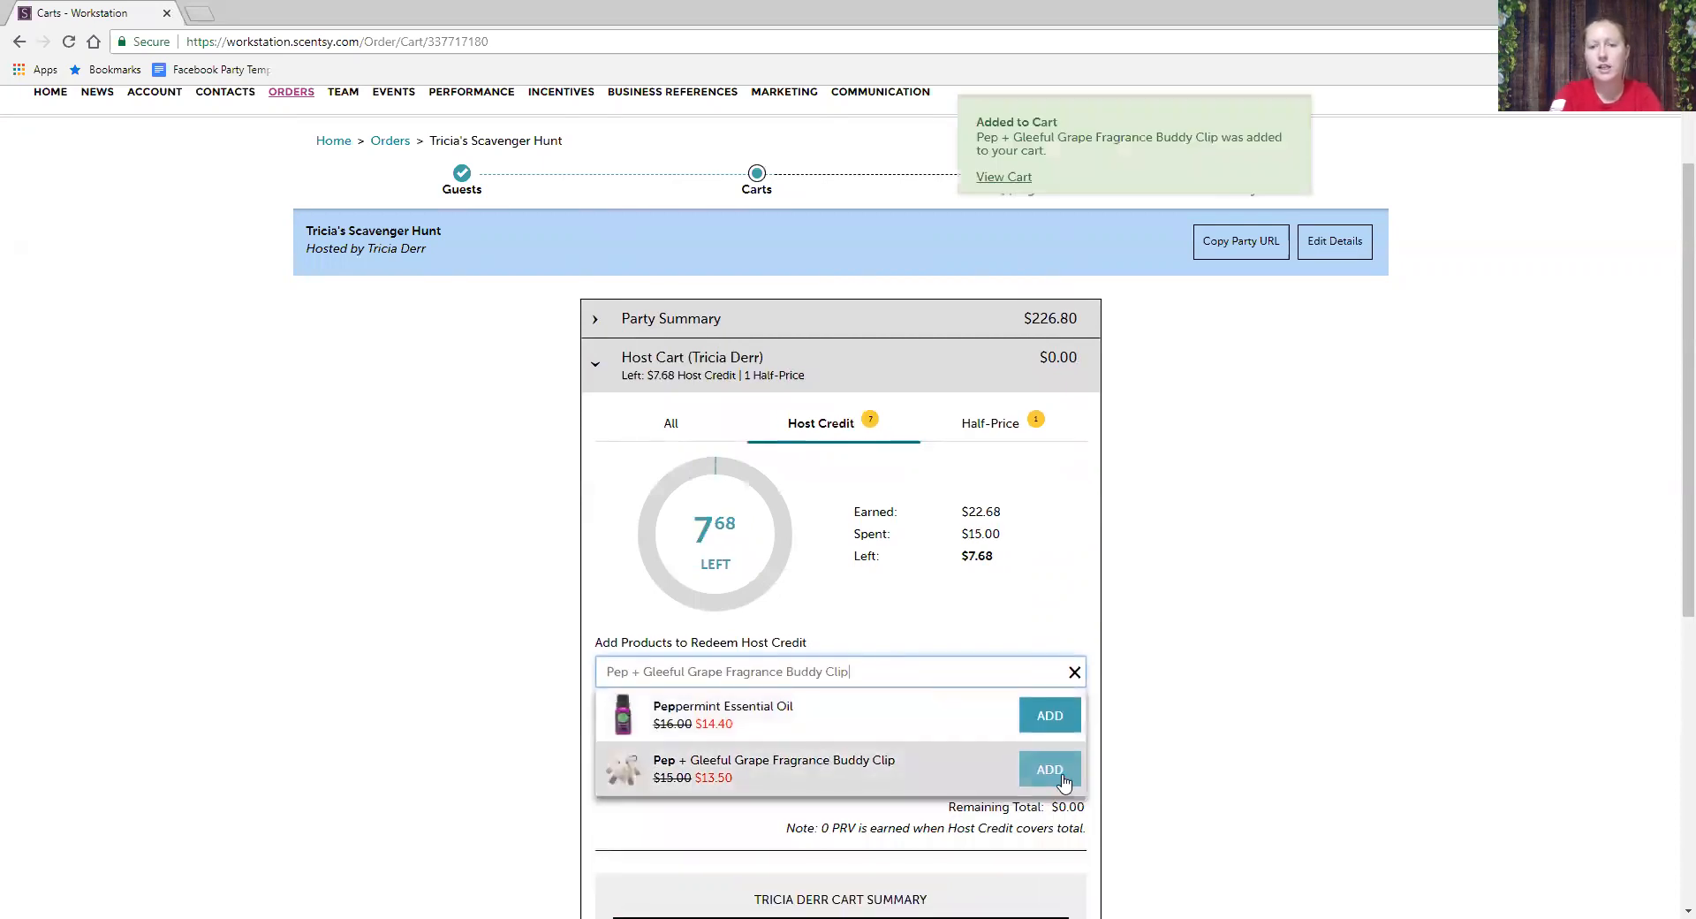
- Add a Scentsy Bar Twin Pack filled with Clothesline bars, using the remaining host credit
{"action": "left_click", "coordinate": [1076, 672]}
{"action": "left_click", "coordinate": [903, 666]}
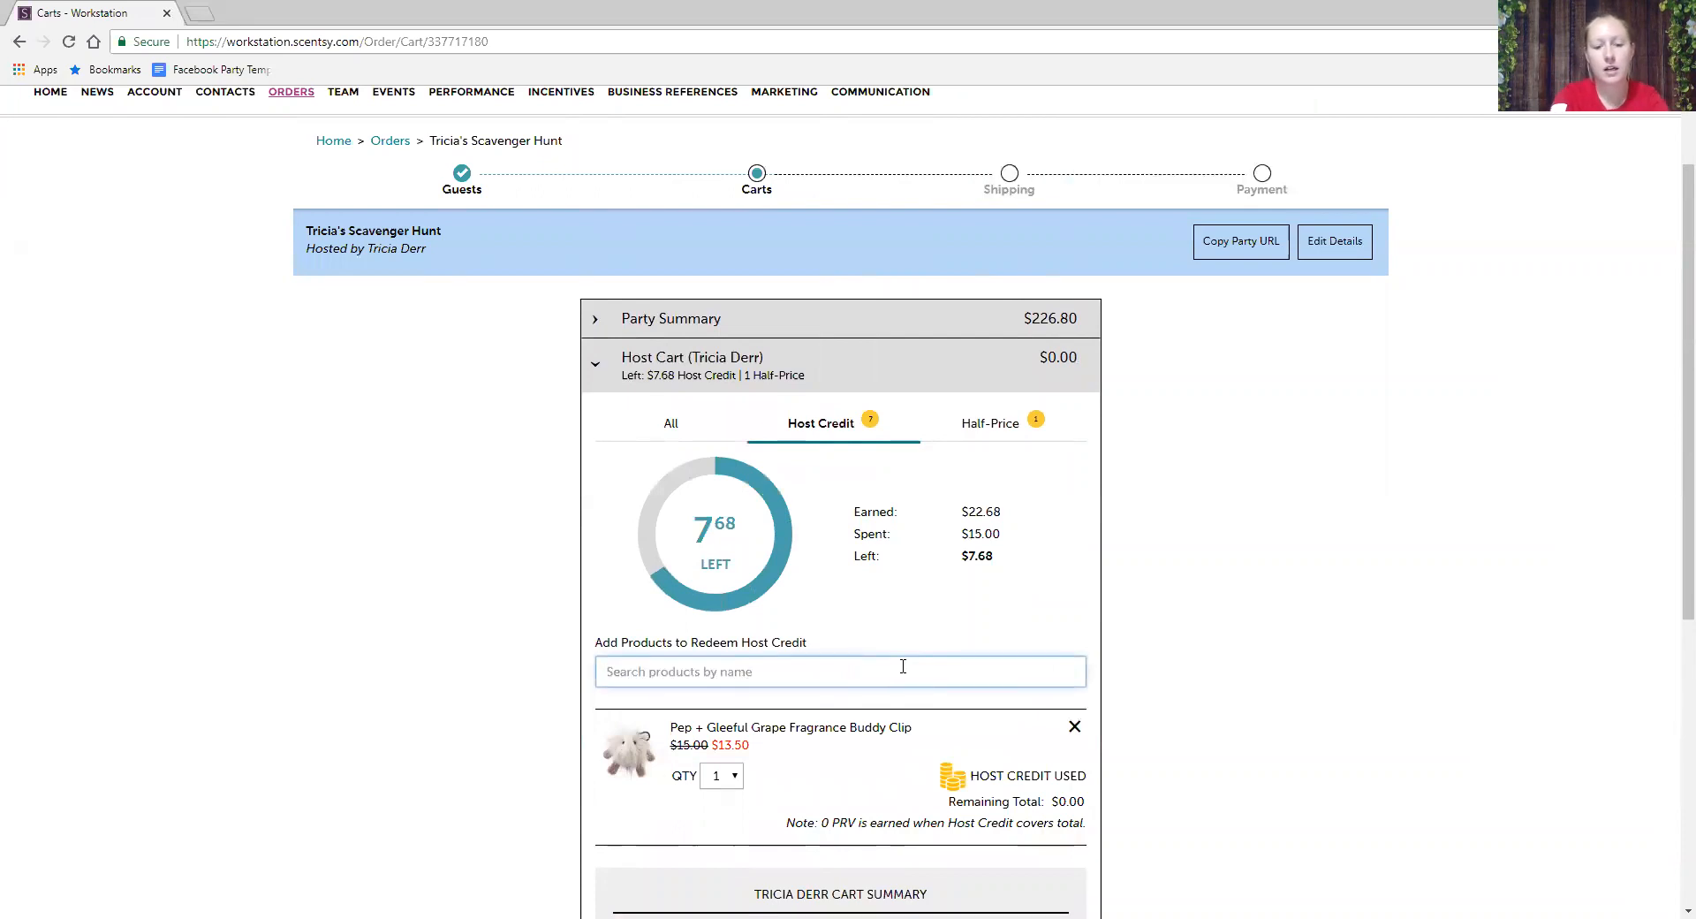
{"action": "type", "text": "twin Pack"}
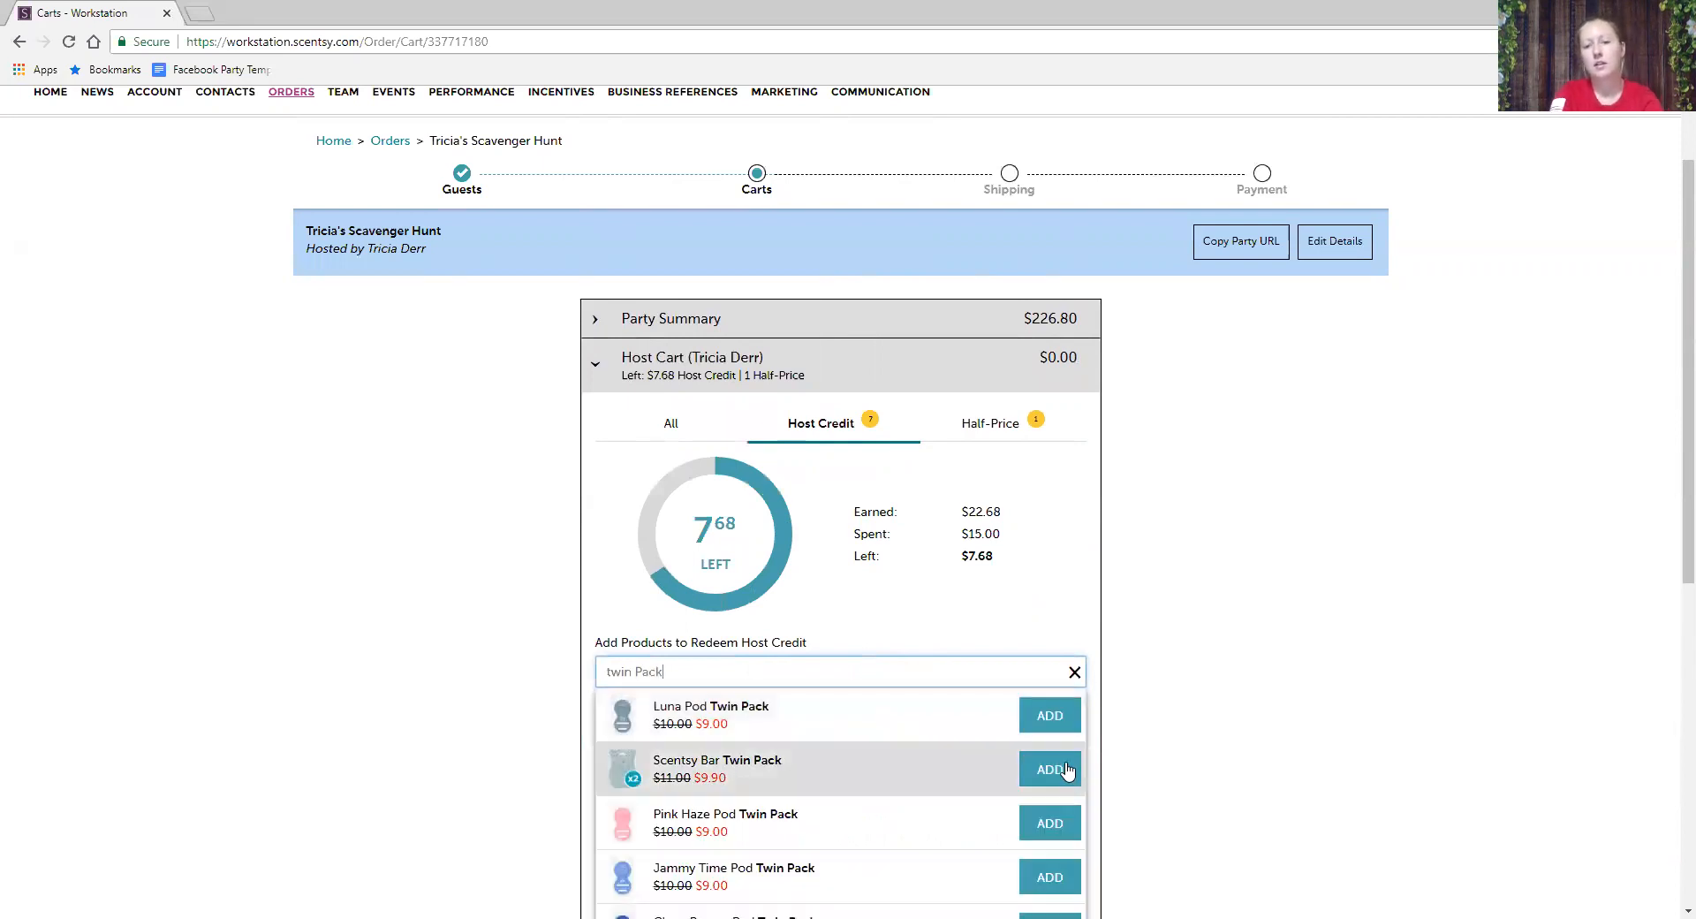
{"action": "left_click", "coordinate": [1069, 771]}
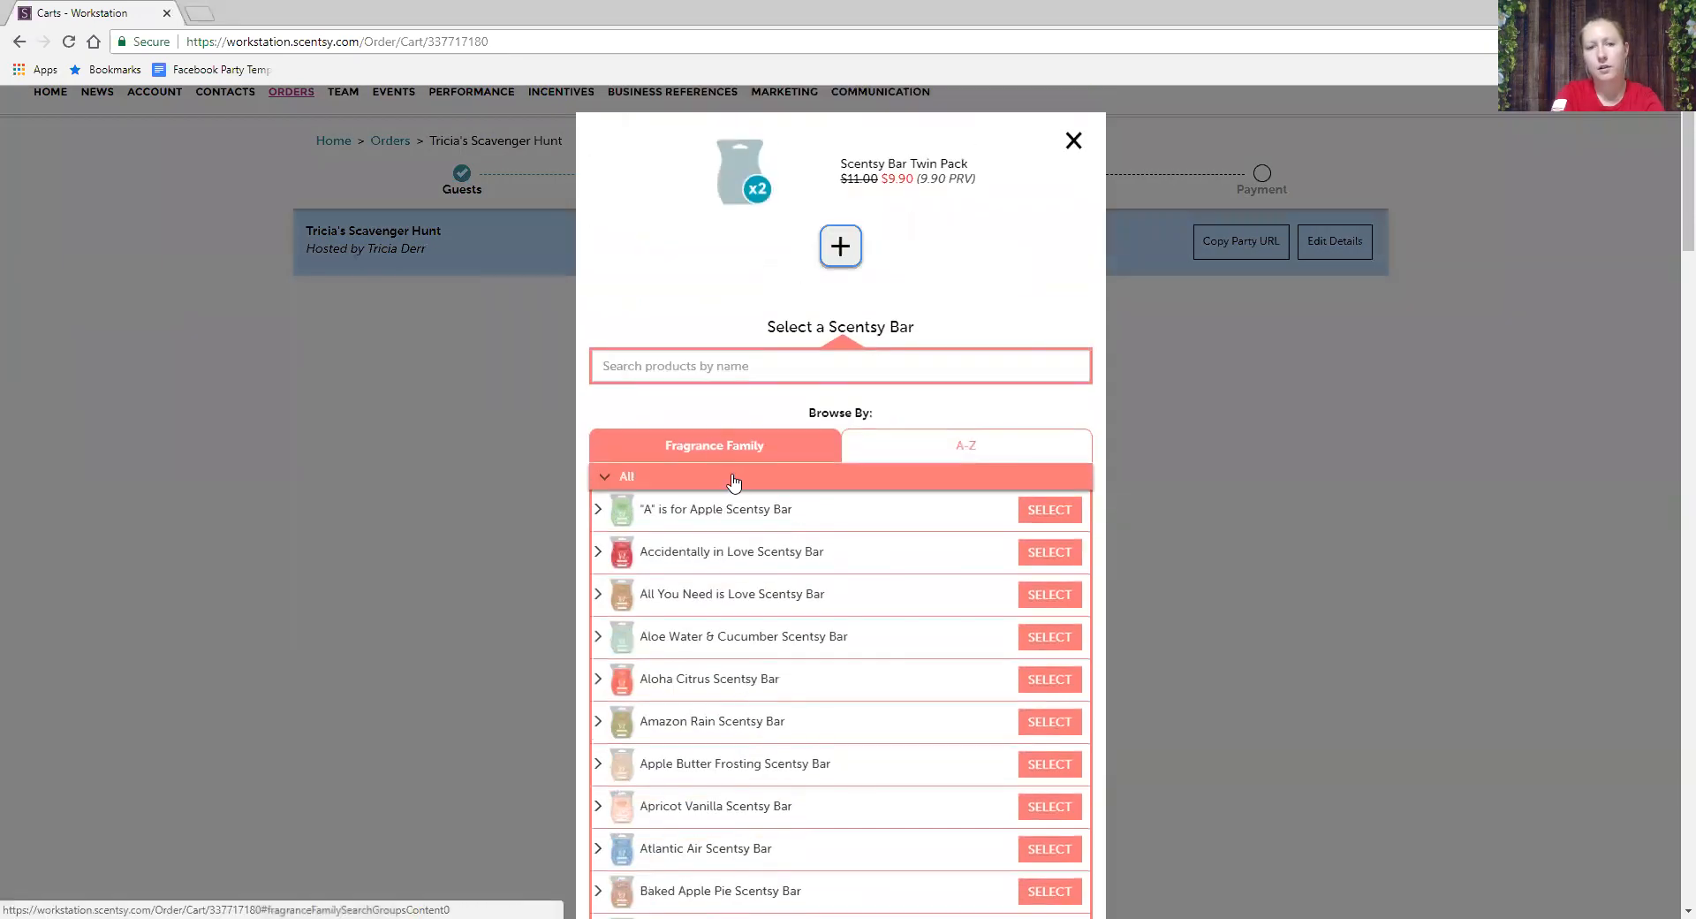
{"action": "left_click", "coordinate": [696, 365]}
{"action": "type", "text": "clothes"}
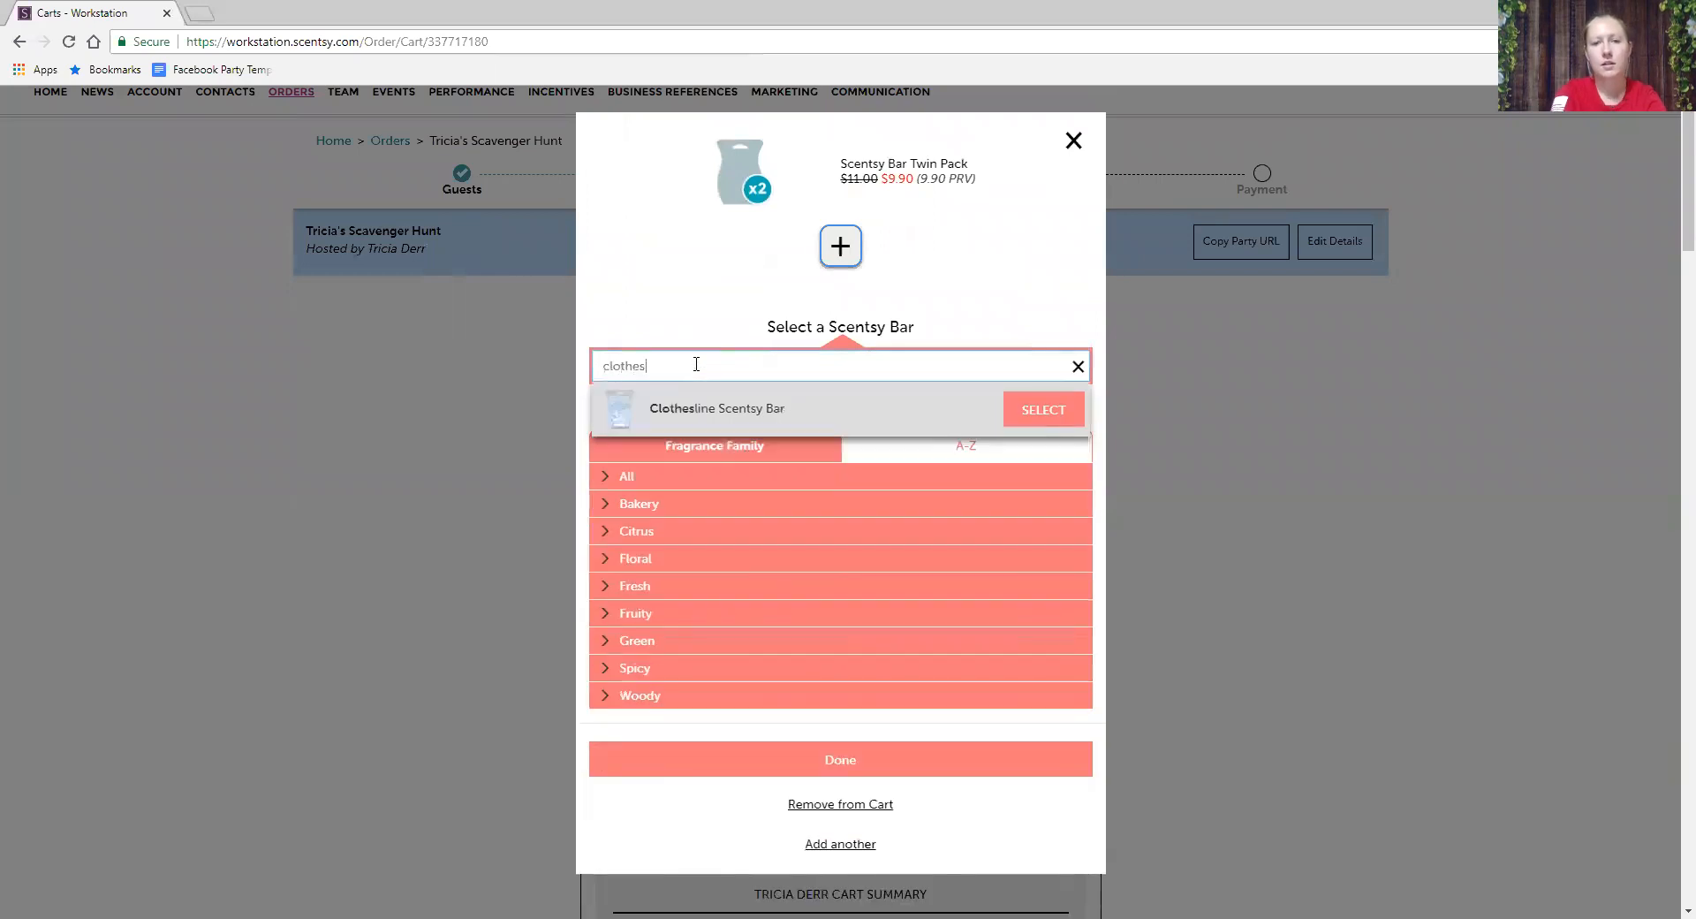
{"action": "left_click", "coordinate": [1027, 414]}
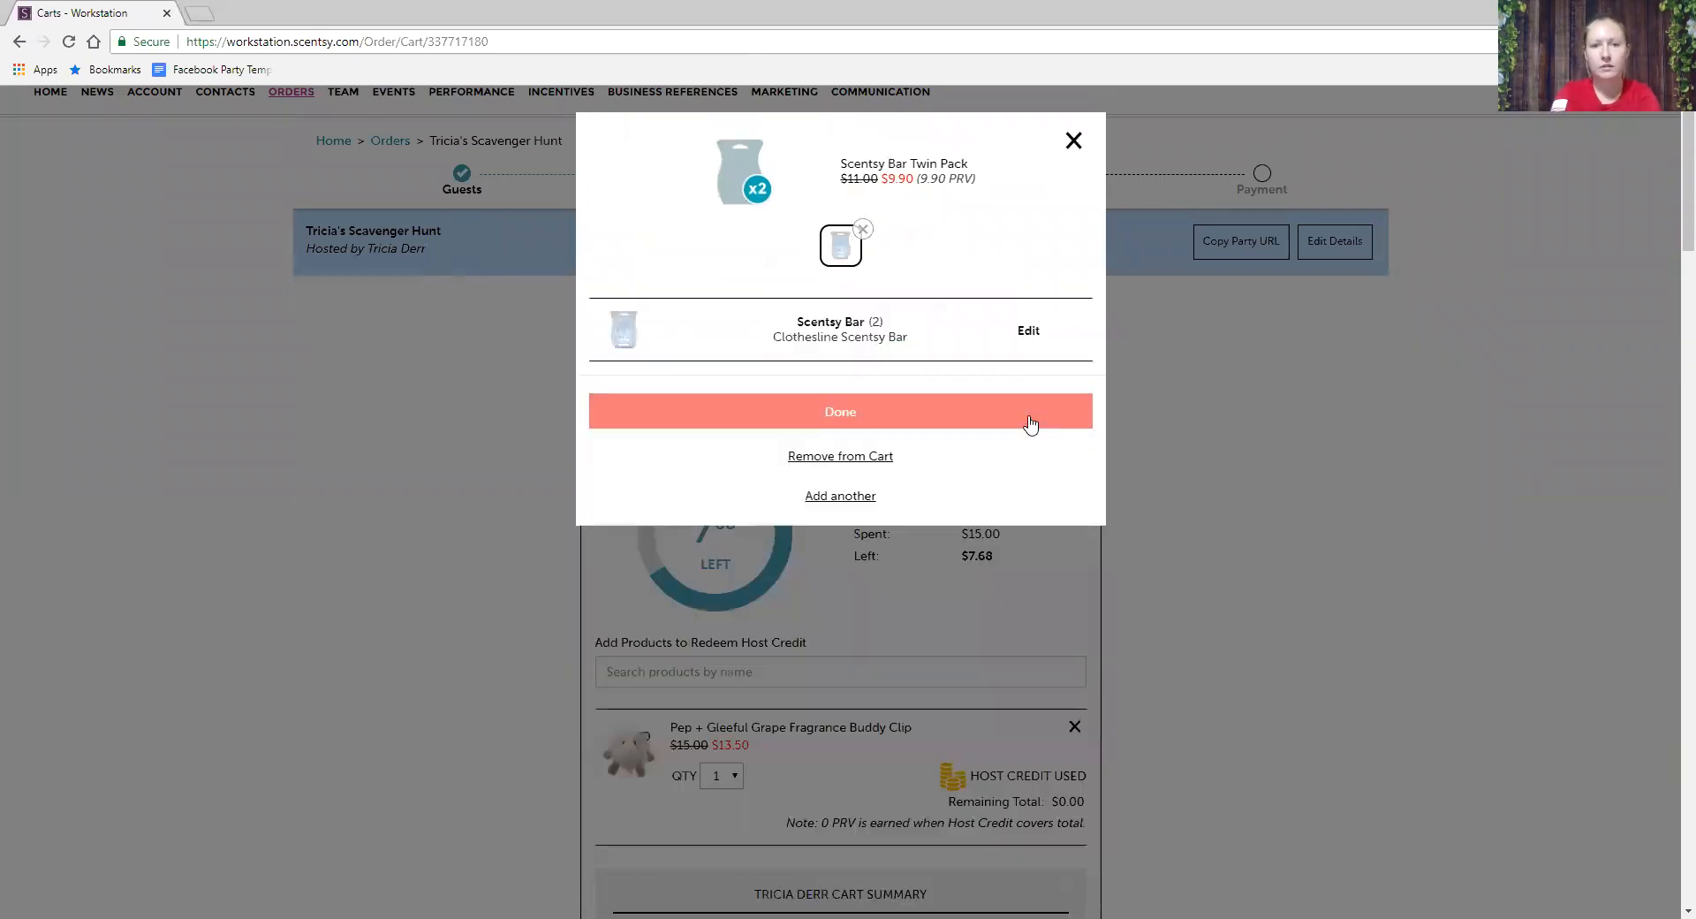
{"action": "left_click", "coordinate": [933, 431]}
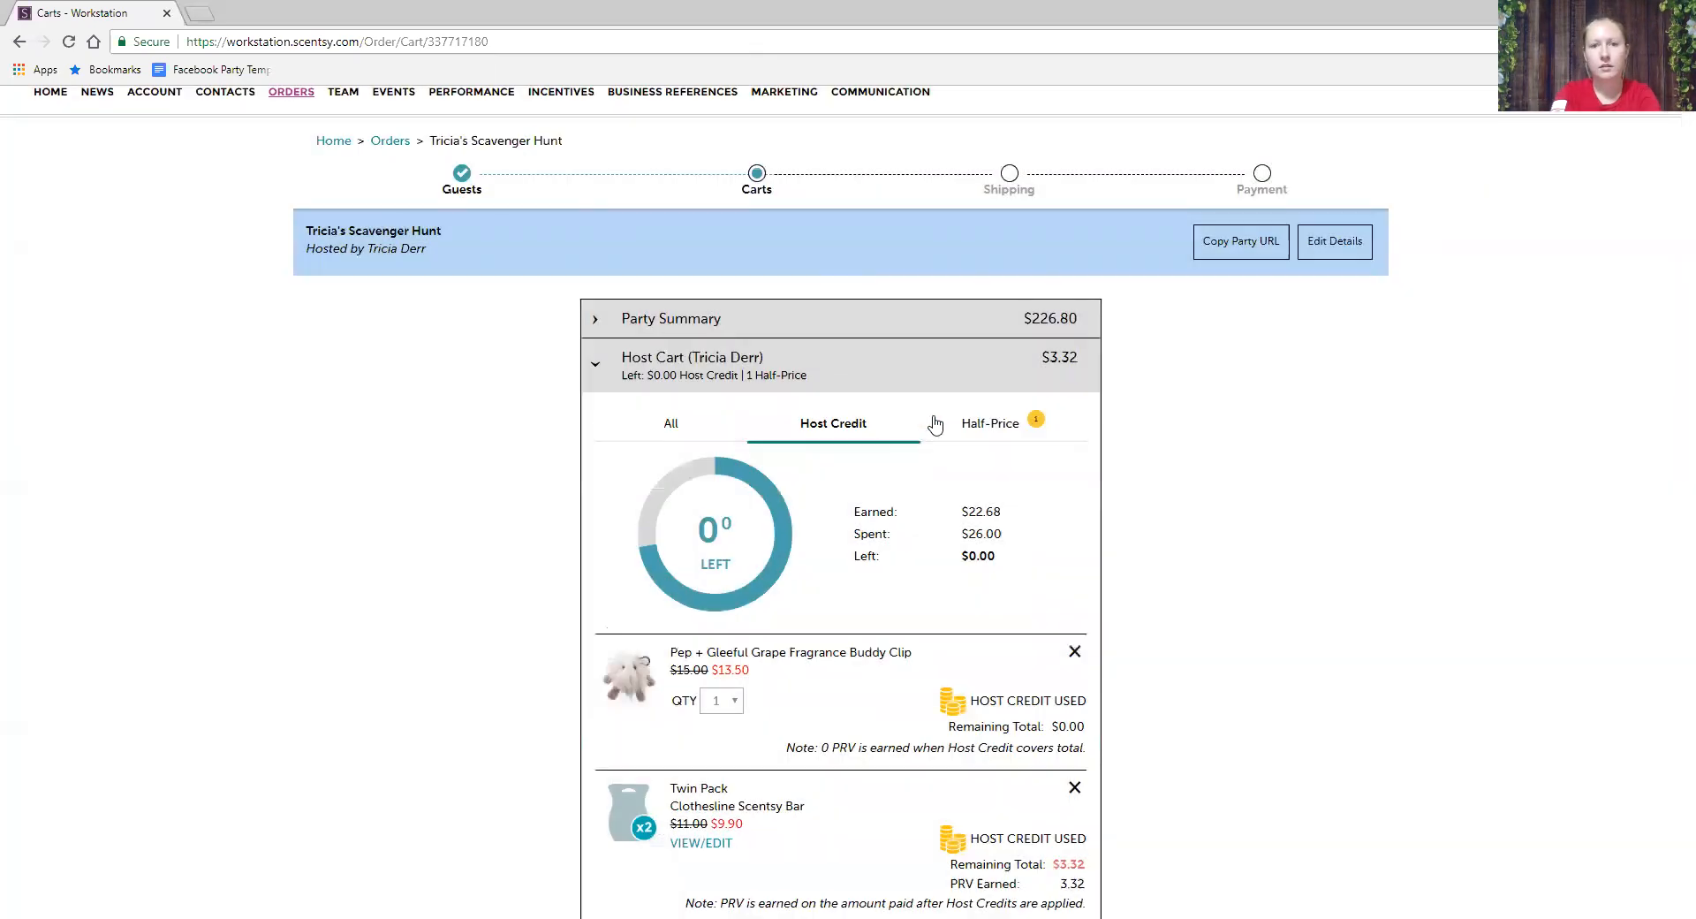
{"action": "left_click", "coordinate": [990, 423]}
- Add Scout the Dragon + Wild What-a-Melon Buddy Clip at half price, then review all host cart items ($10.82)
{"action": "left_click", "coordinate": [652, 673]}
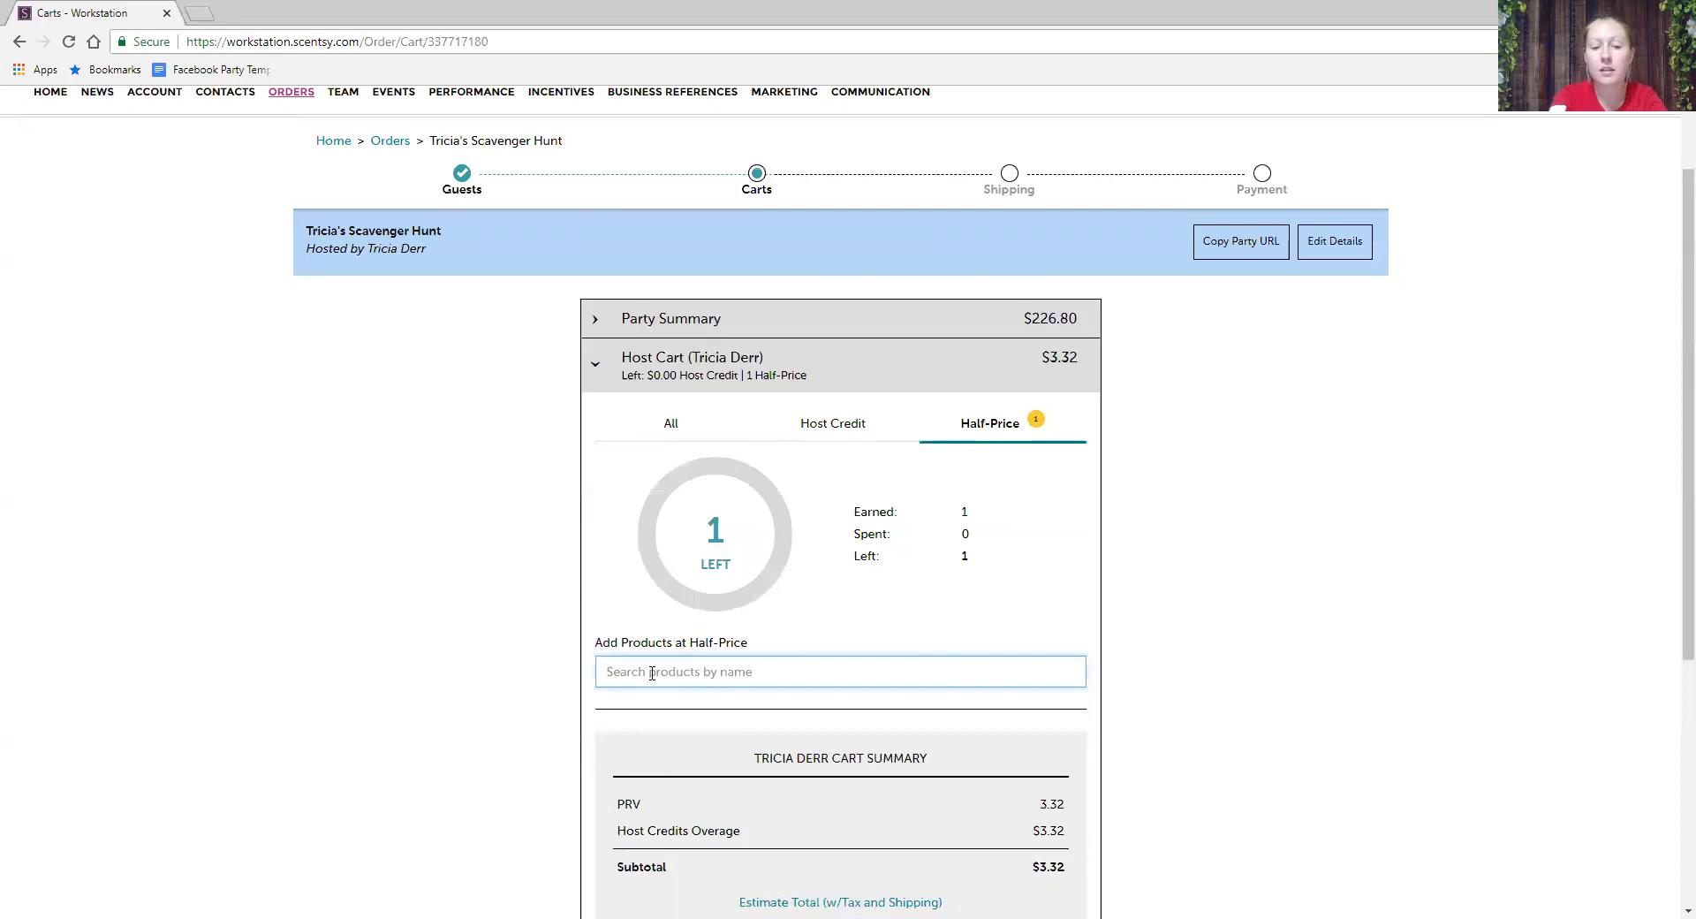
{"action": "type", "text": "scout"}
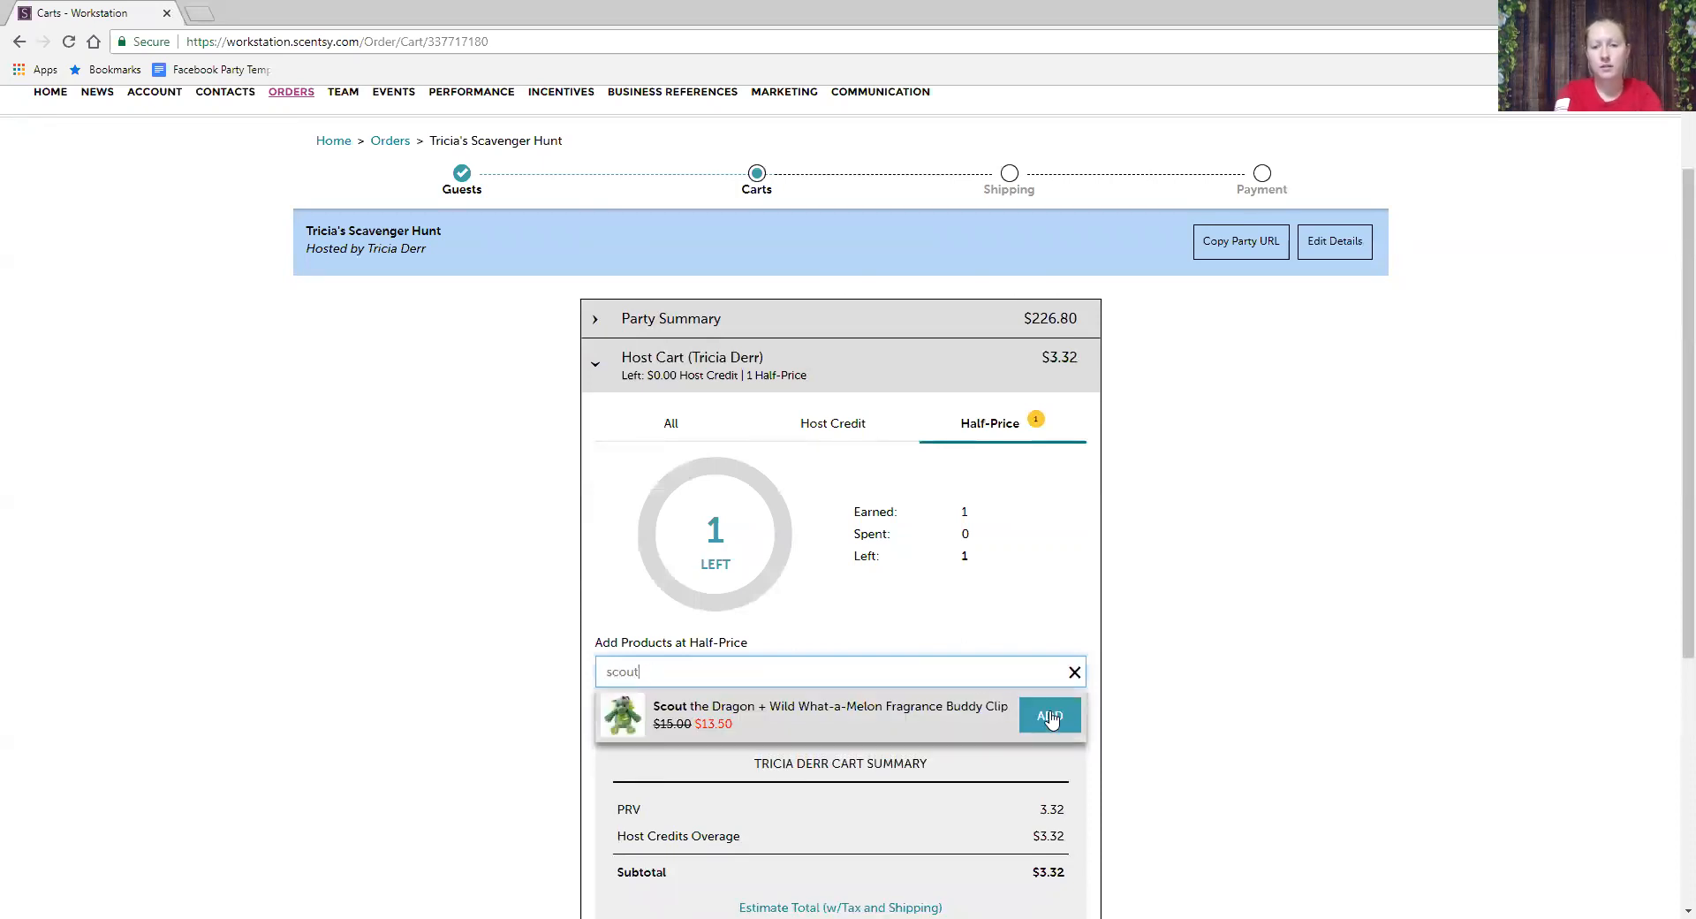
{"action": "left_click", "coordinate": [1049, 716]}
{"action": "scroll", "coordinate": [1052, 714], "scroll_direction": "down", "scroll_amount": 2}
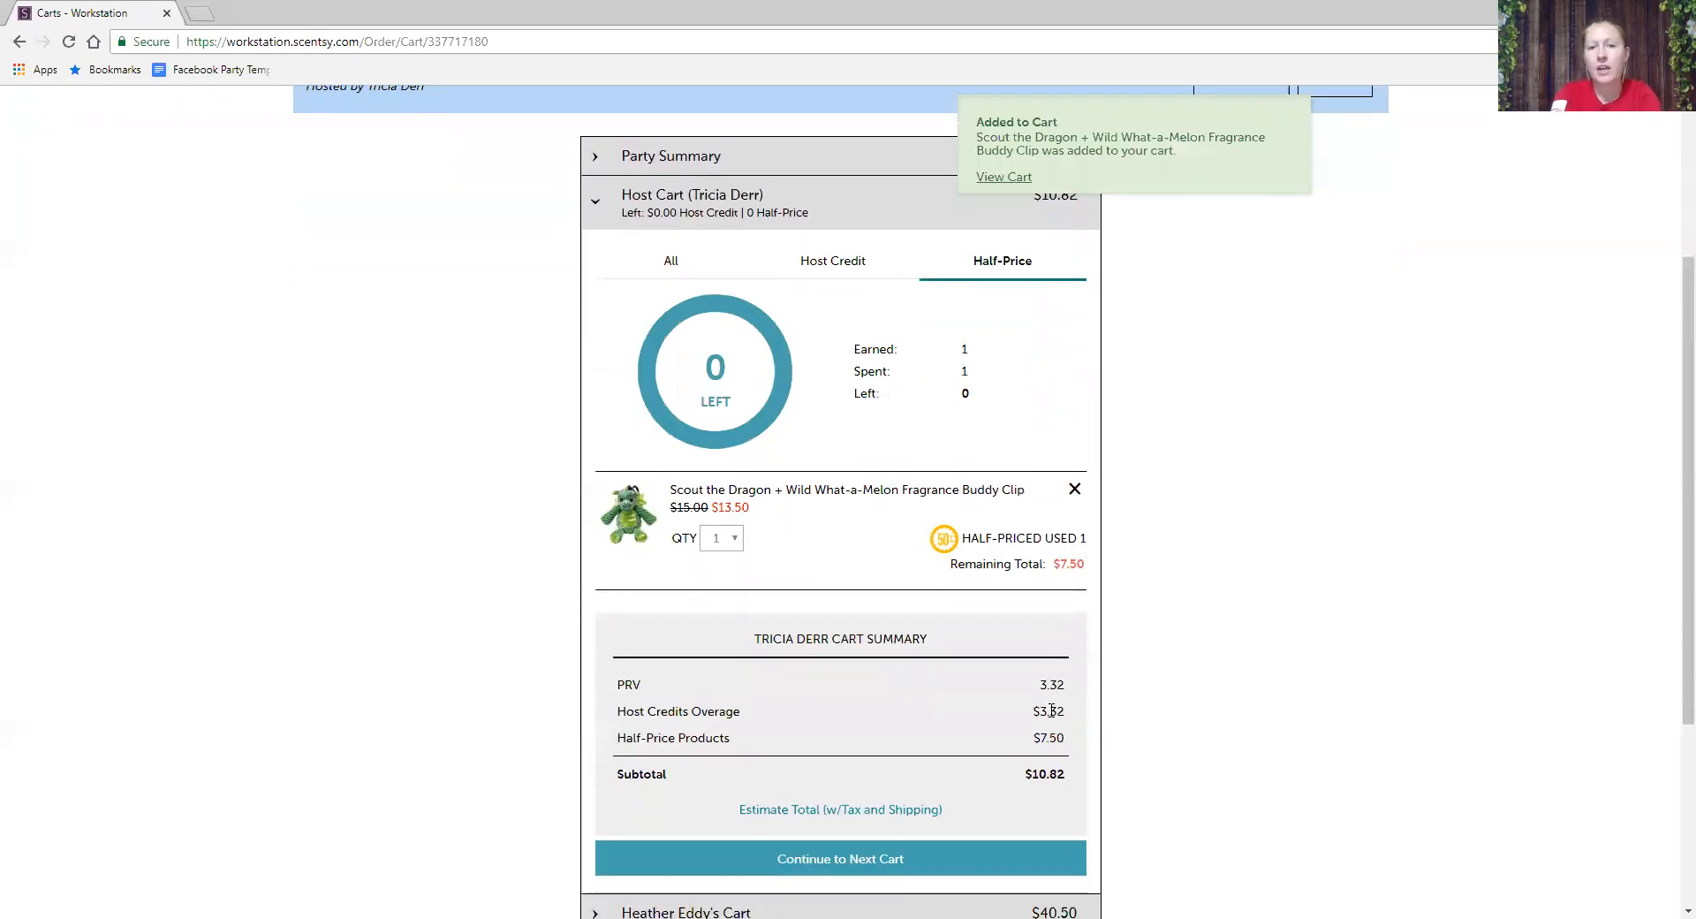
{"action": "left_click", "coordinate": [862, 259]}
{"action": "left_click", "coordinate": [1072, 265]}
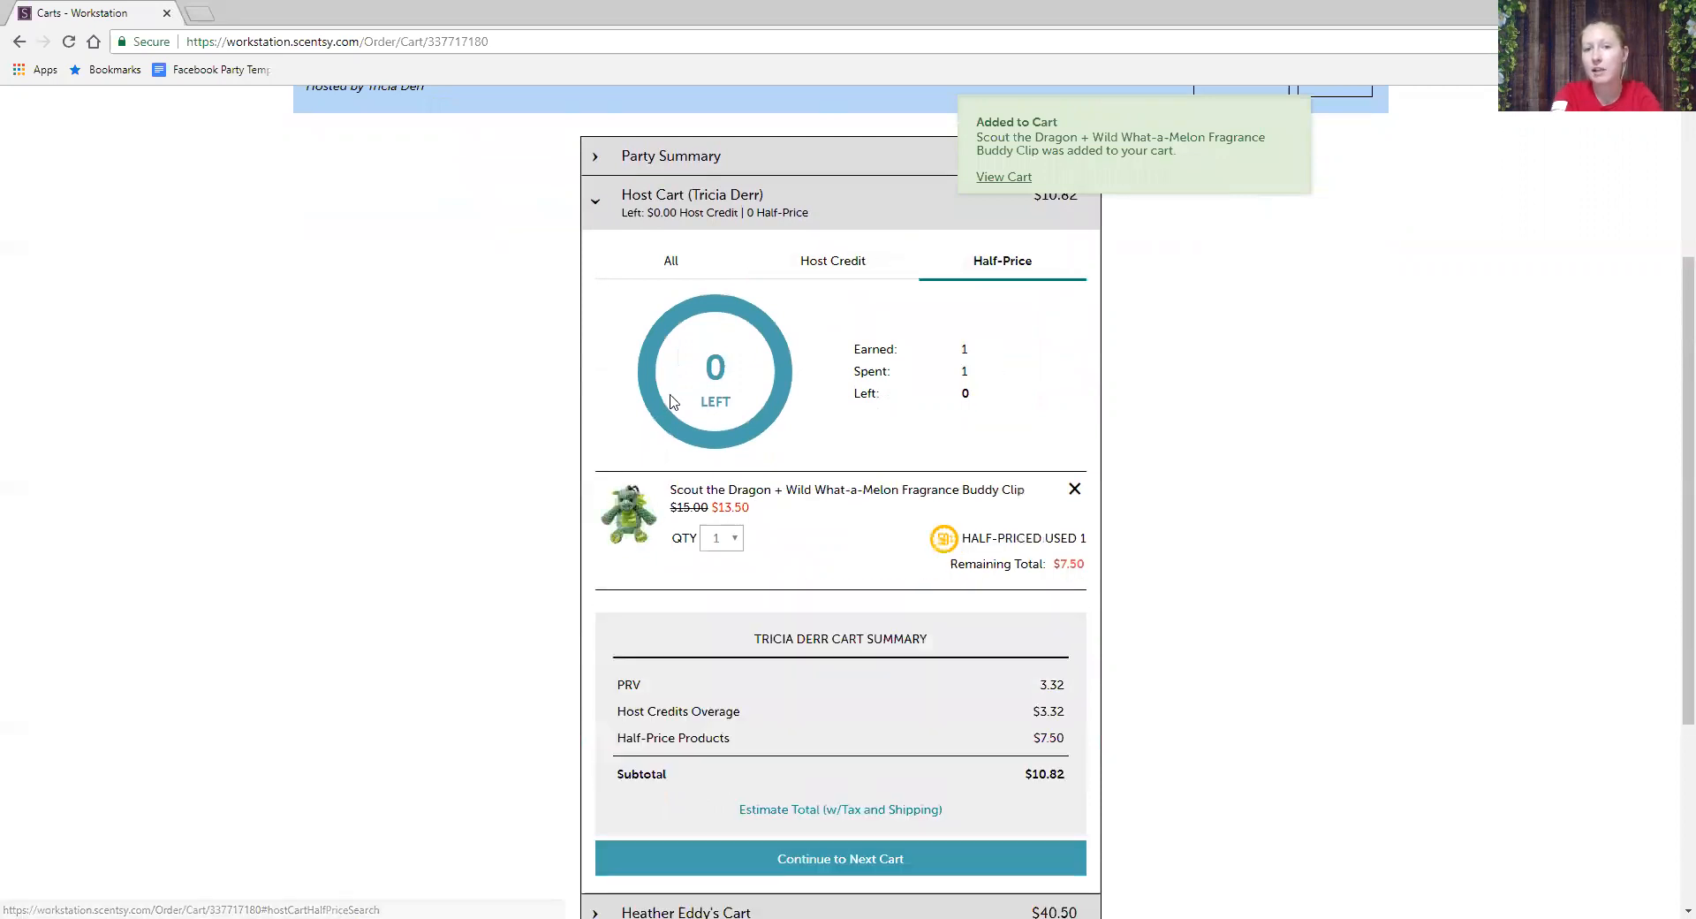
{"action": "left_click", "coordinate": [671, 260]}
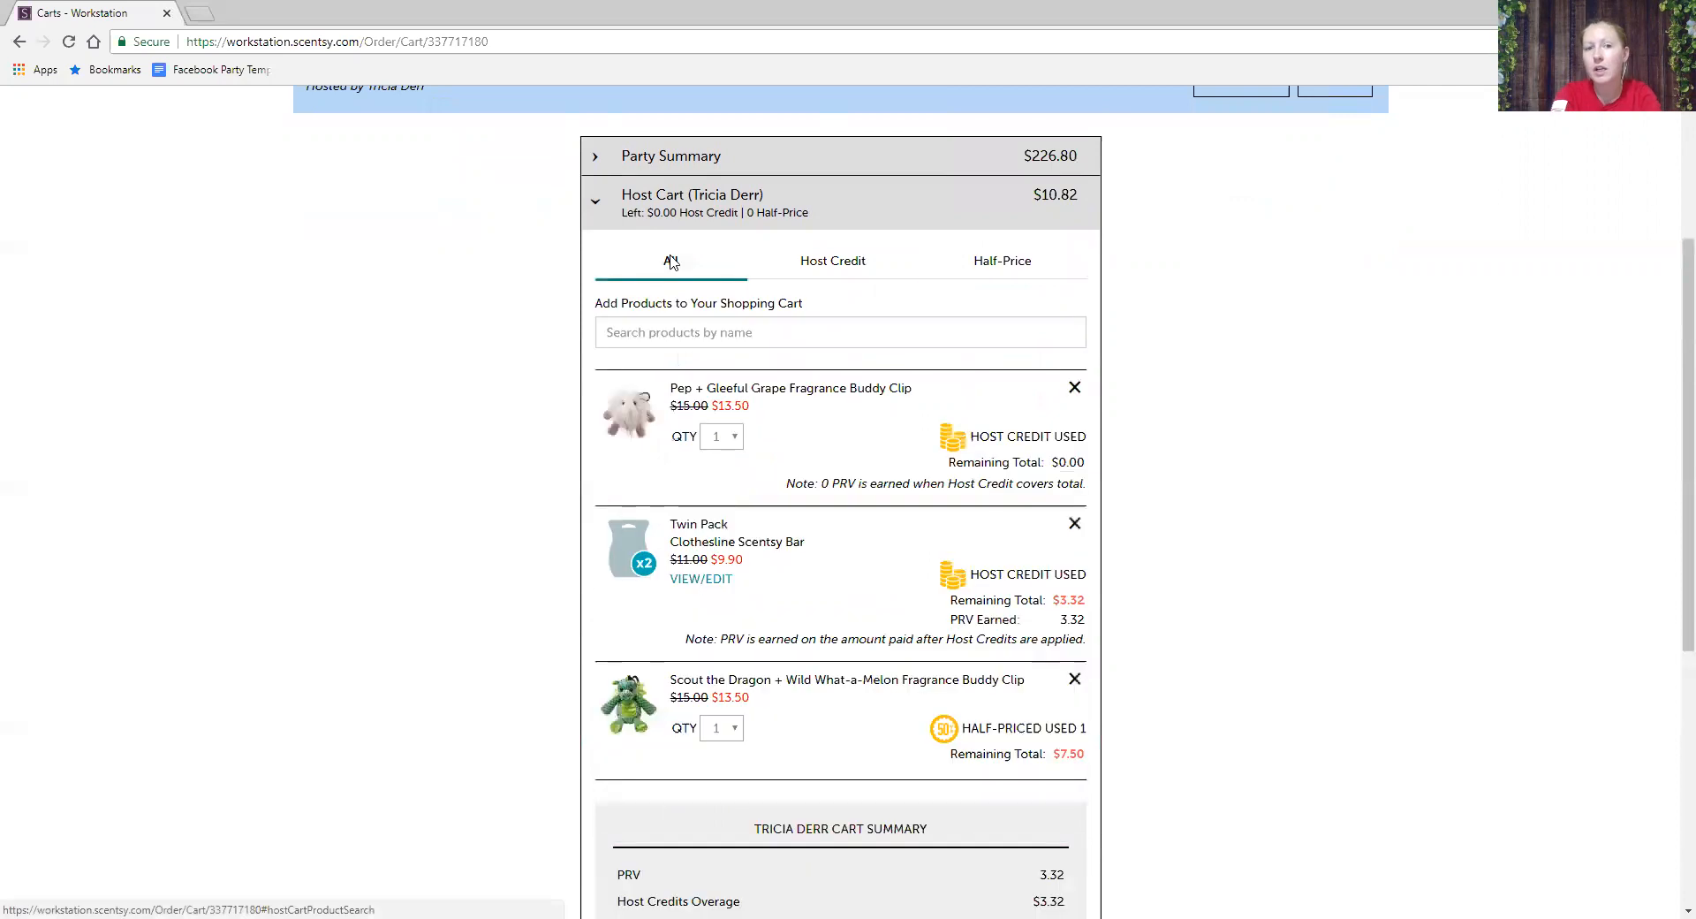
{"action": "scroll", "coordinate": [662, 212], "scroll_direction": "down", "scroll_amount": 1}
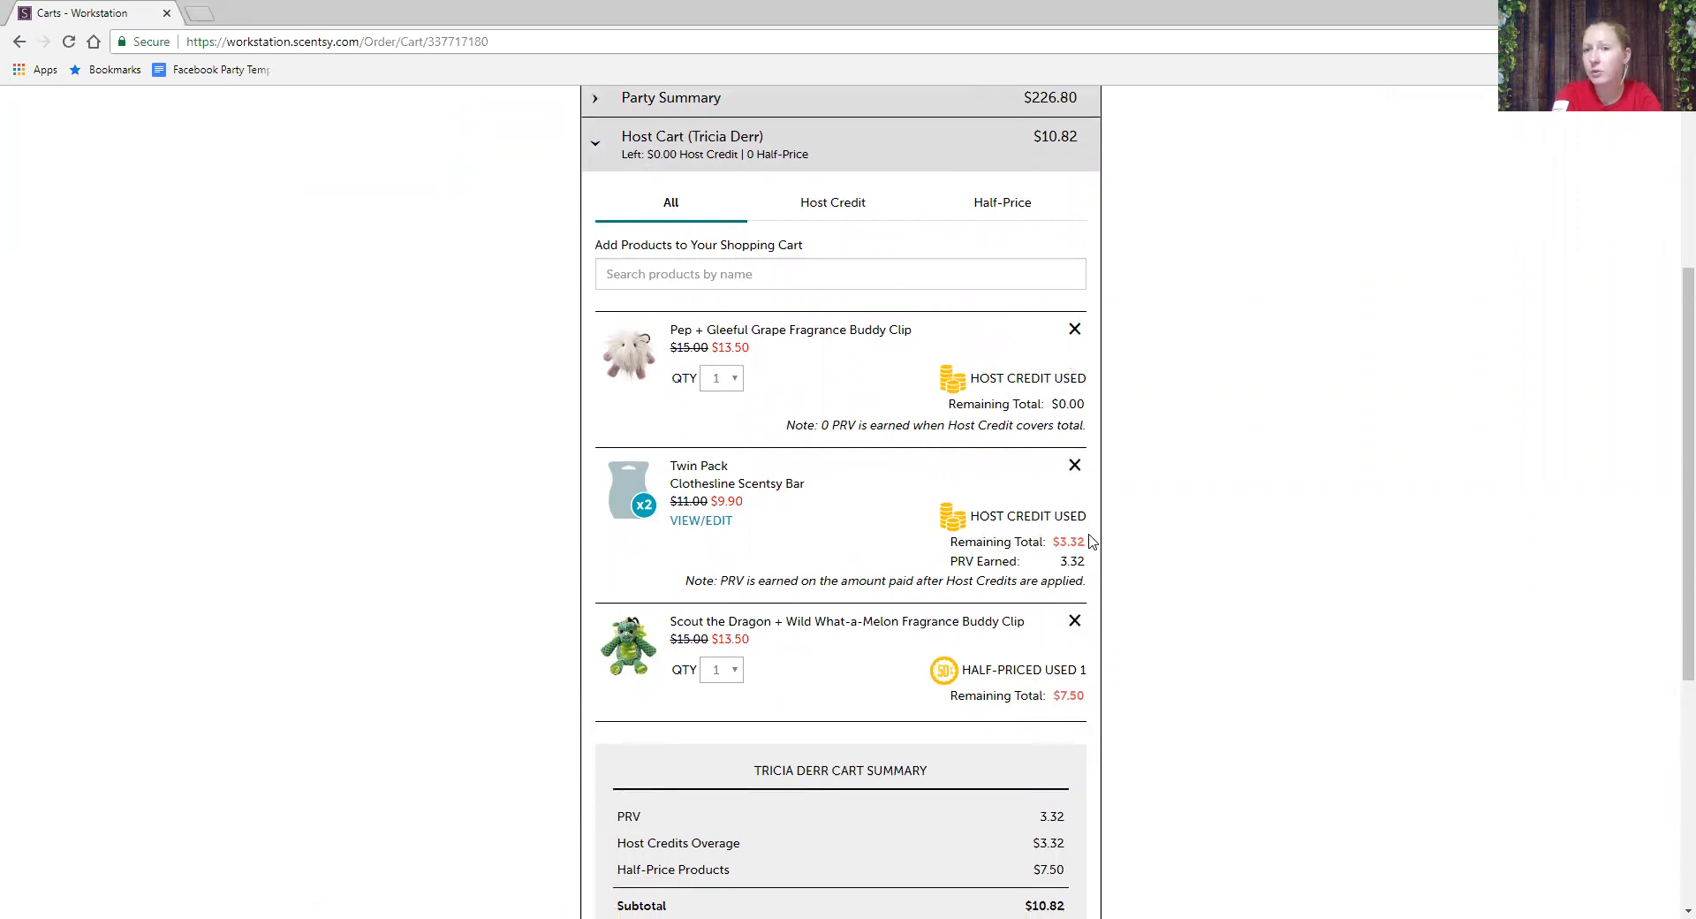
{"action": "scroll", "coordinate": [1019, 698], "scroll_direction": "down", "scroll_amount": 1}
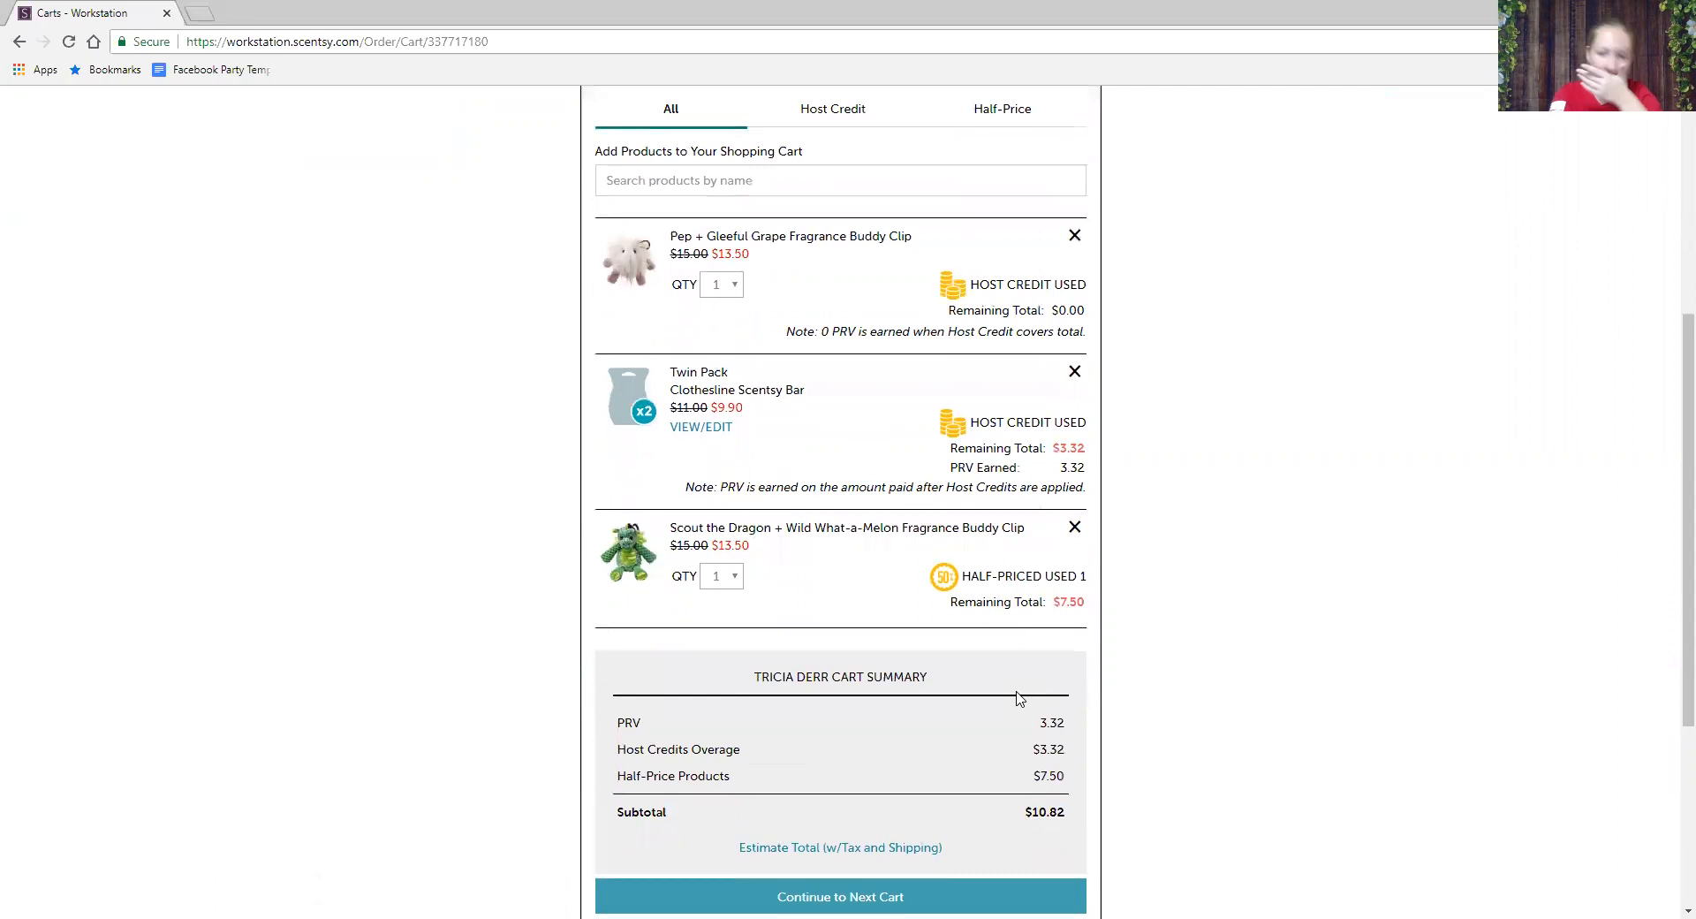
{"action": "scroll", "coordinate": [1018, 698], "scroll_direction": "up", "scroll_amount": 3}
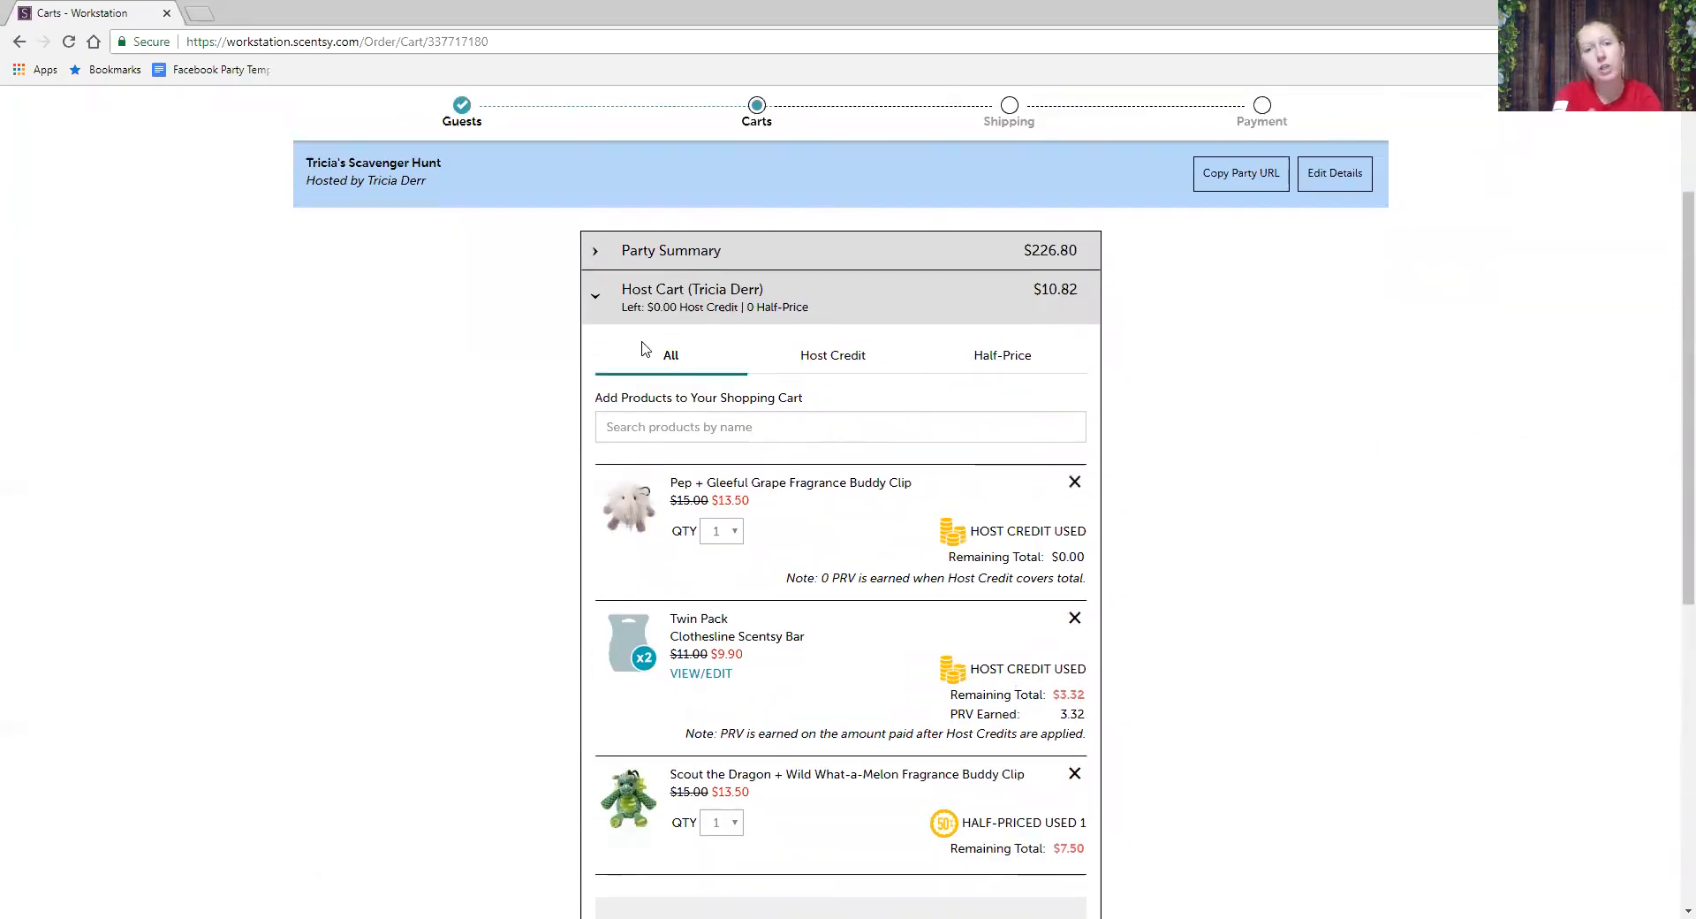
{"action": "left_click", "coordinate": [593, 252]}
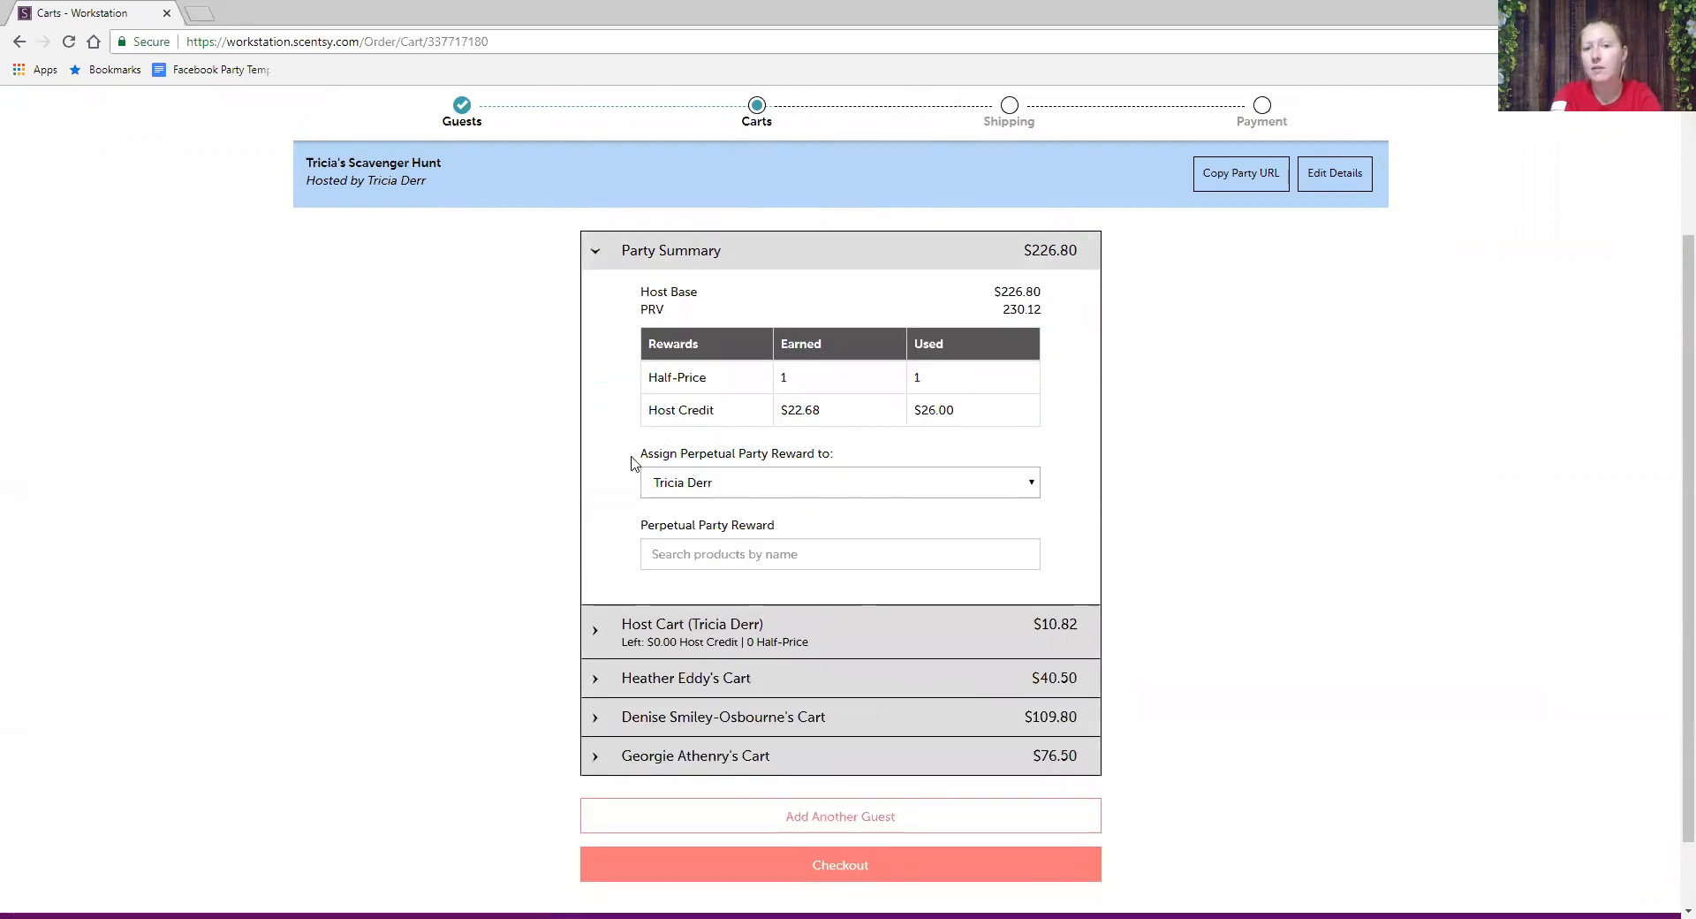
{"action": "left_click", "coordinate": [846, 488]}
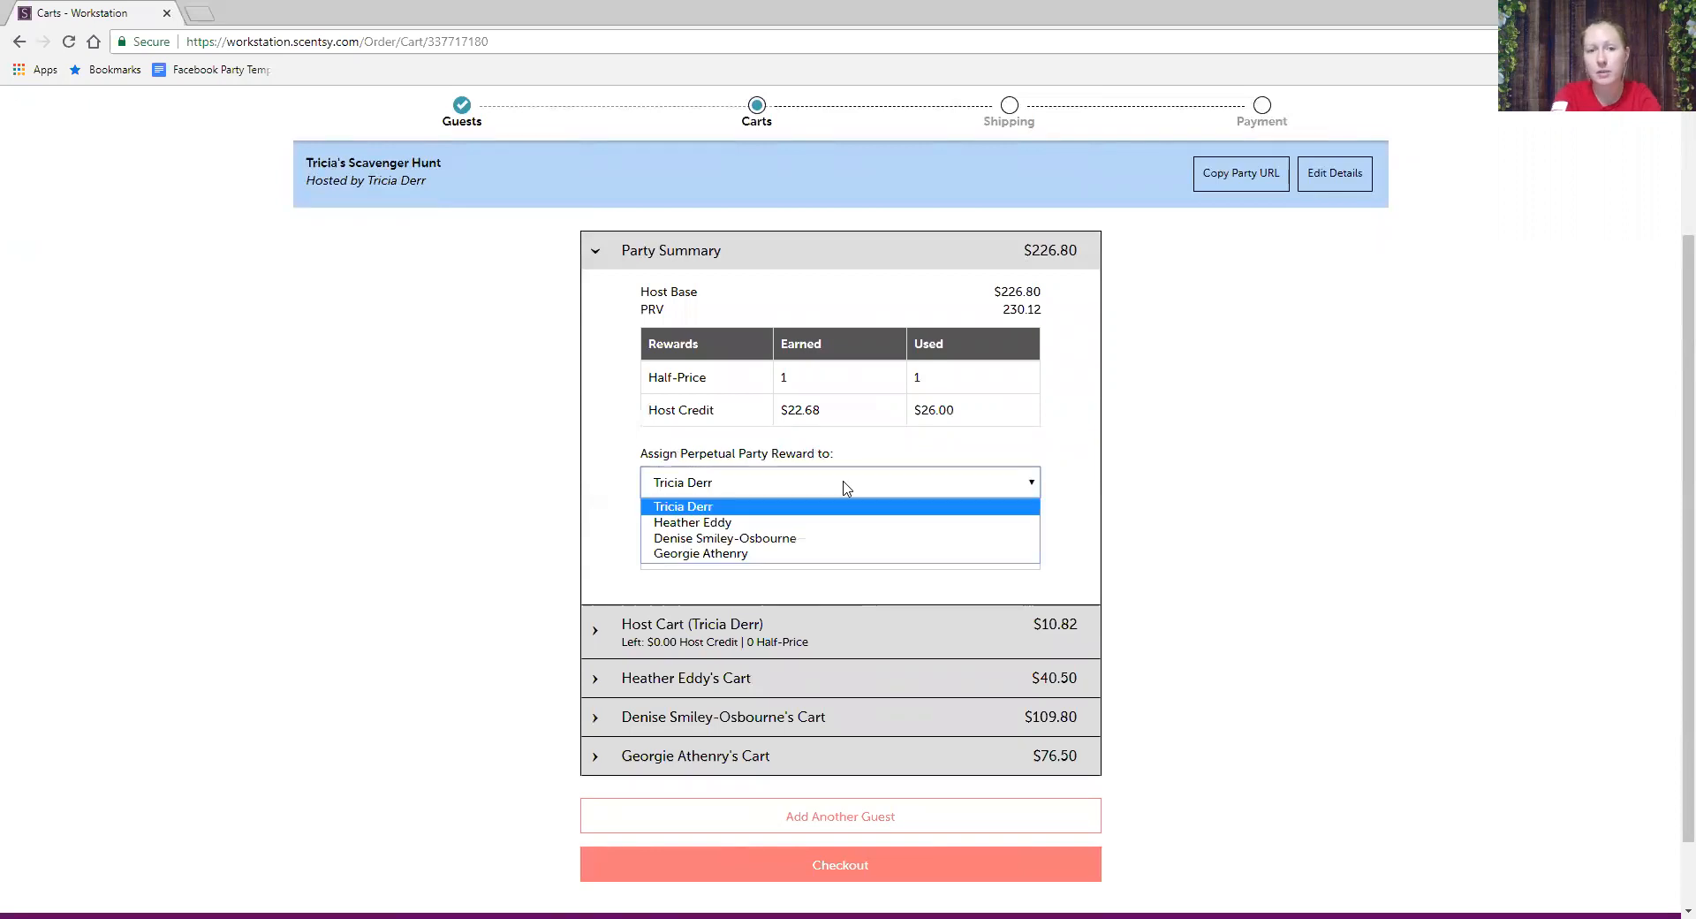
{"action": "left_click", "coordinate": [570, 427]}
{"action": "left_click", "coordinate": [677, 558]}
{"action": "left_click", "coordinate": [1178, 478]}
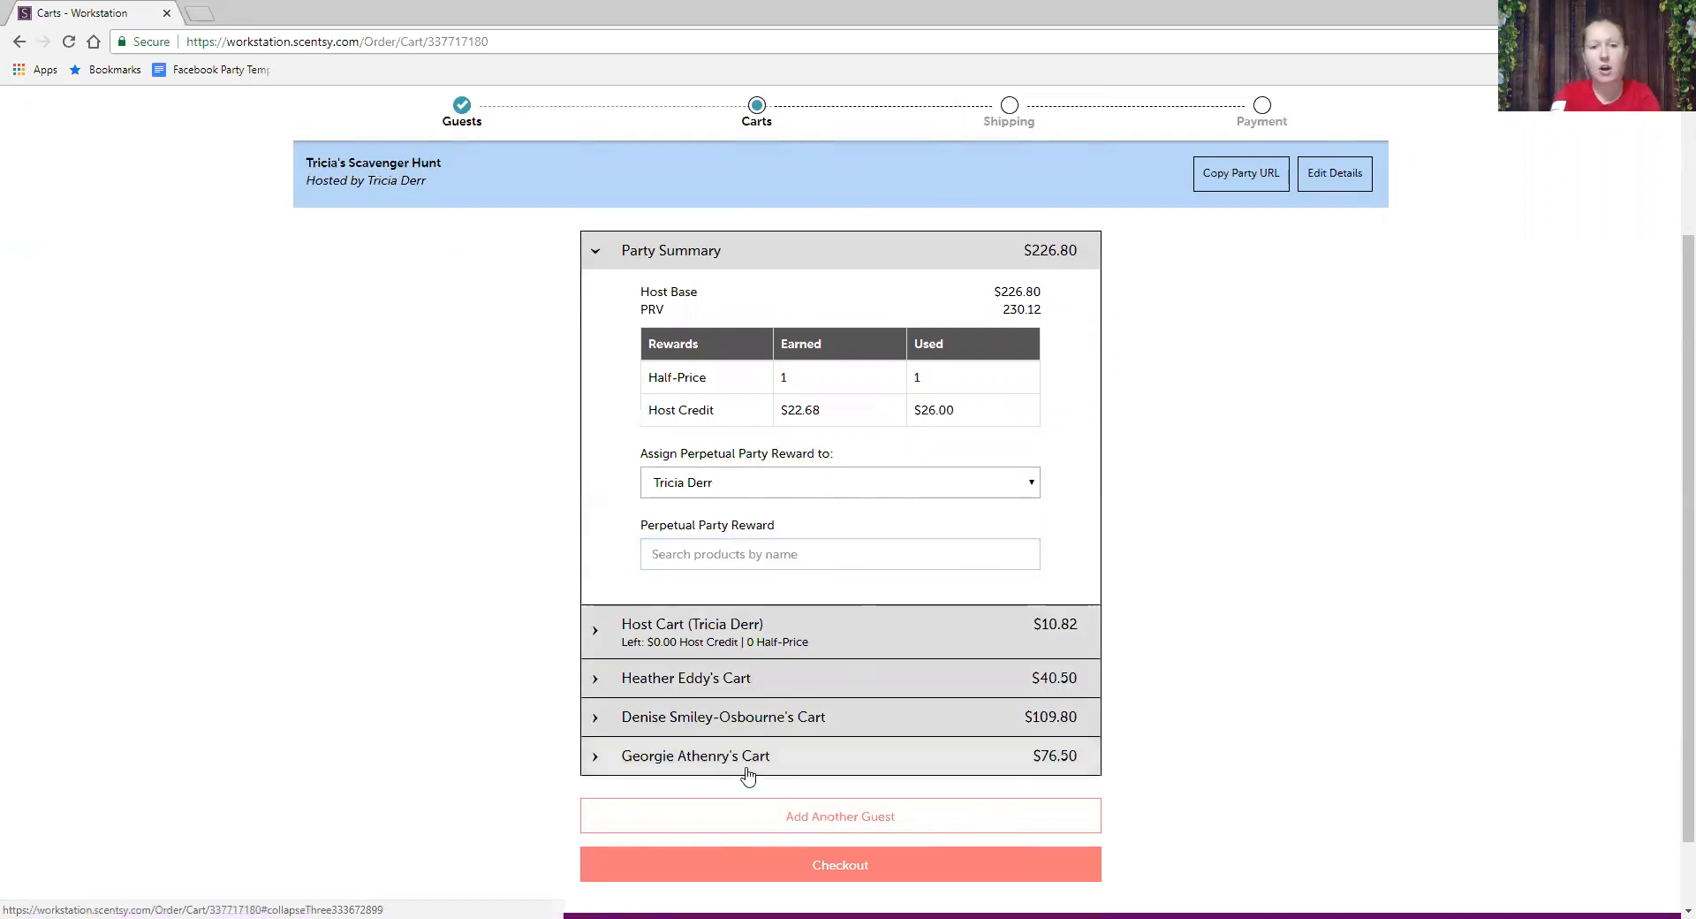
{"action": "left_click", "coordinate": [745, 648]}
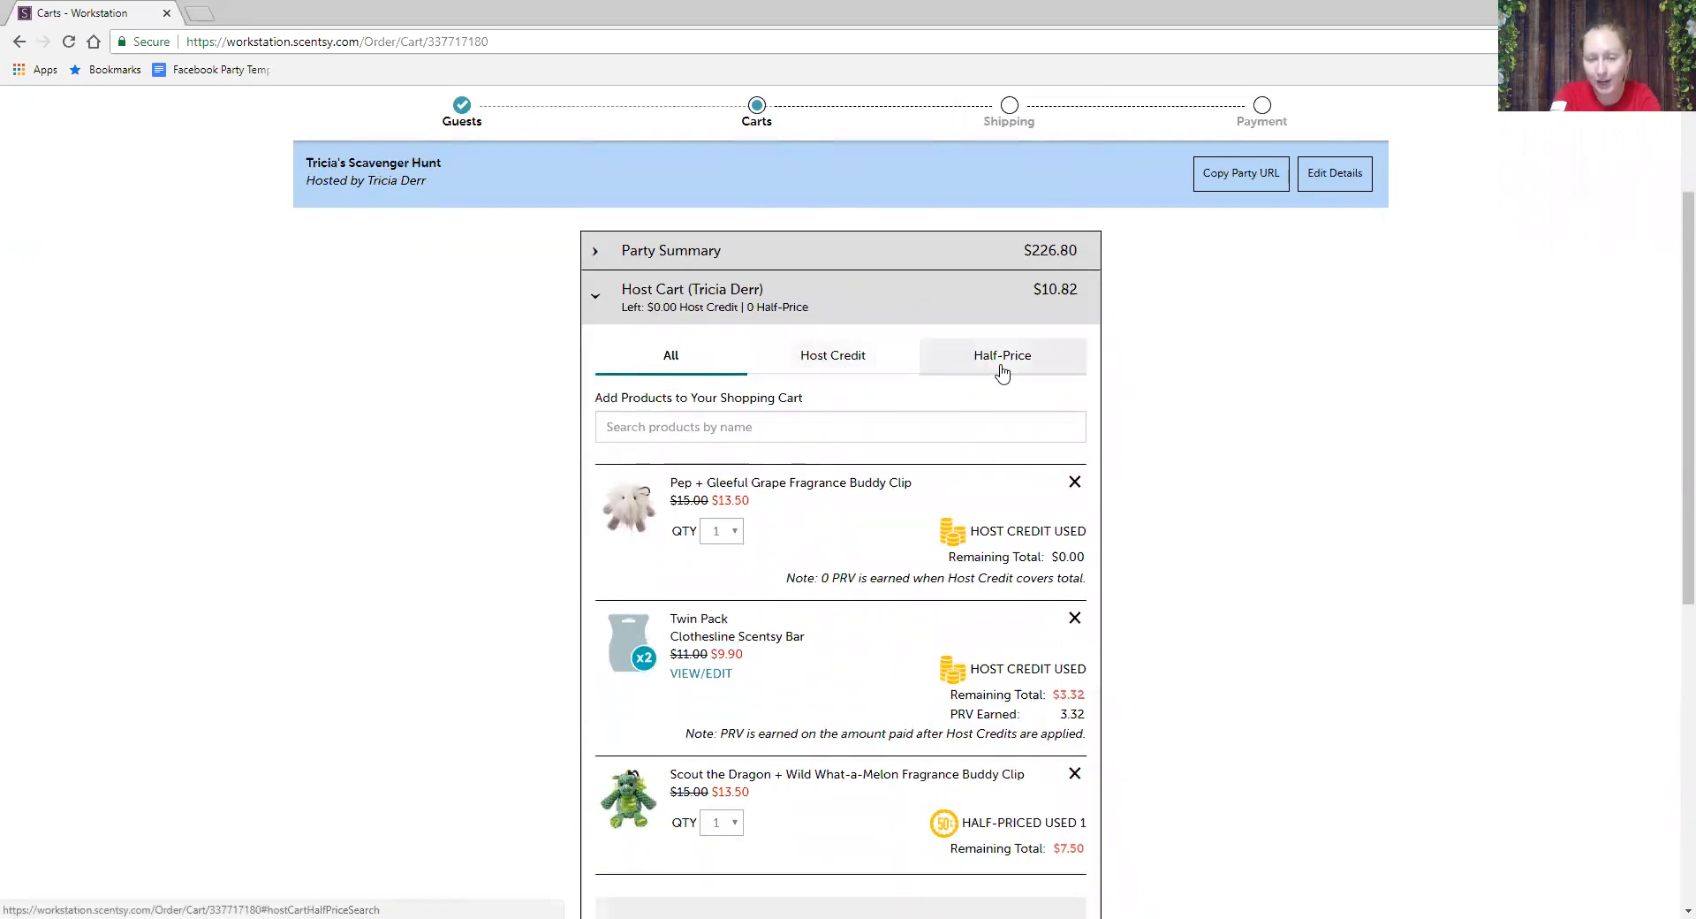
{"action": "scroll", "coordinate": [1000, 370], "scroll_direction": "down", "scroll_amount": 3}
{"action": "scroll", "coordinate": [999, 364], "scroll_direction": "down", "scroll_amount": 3}
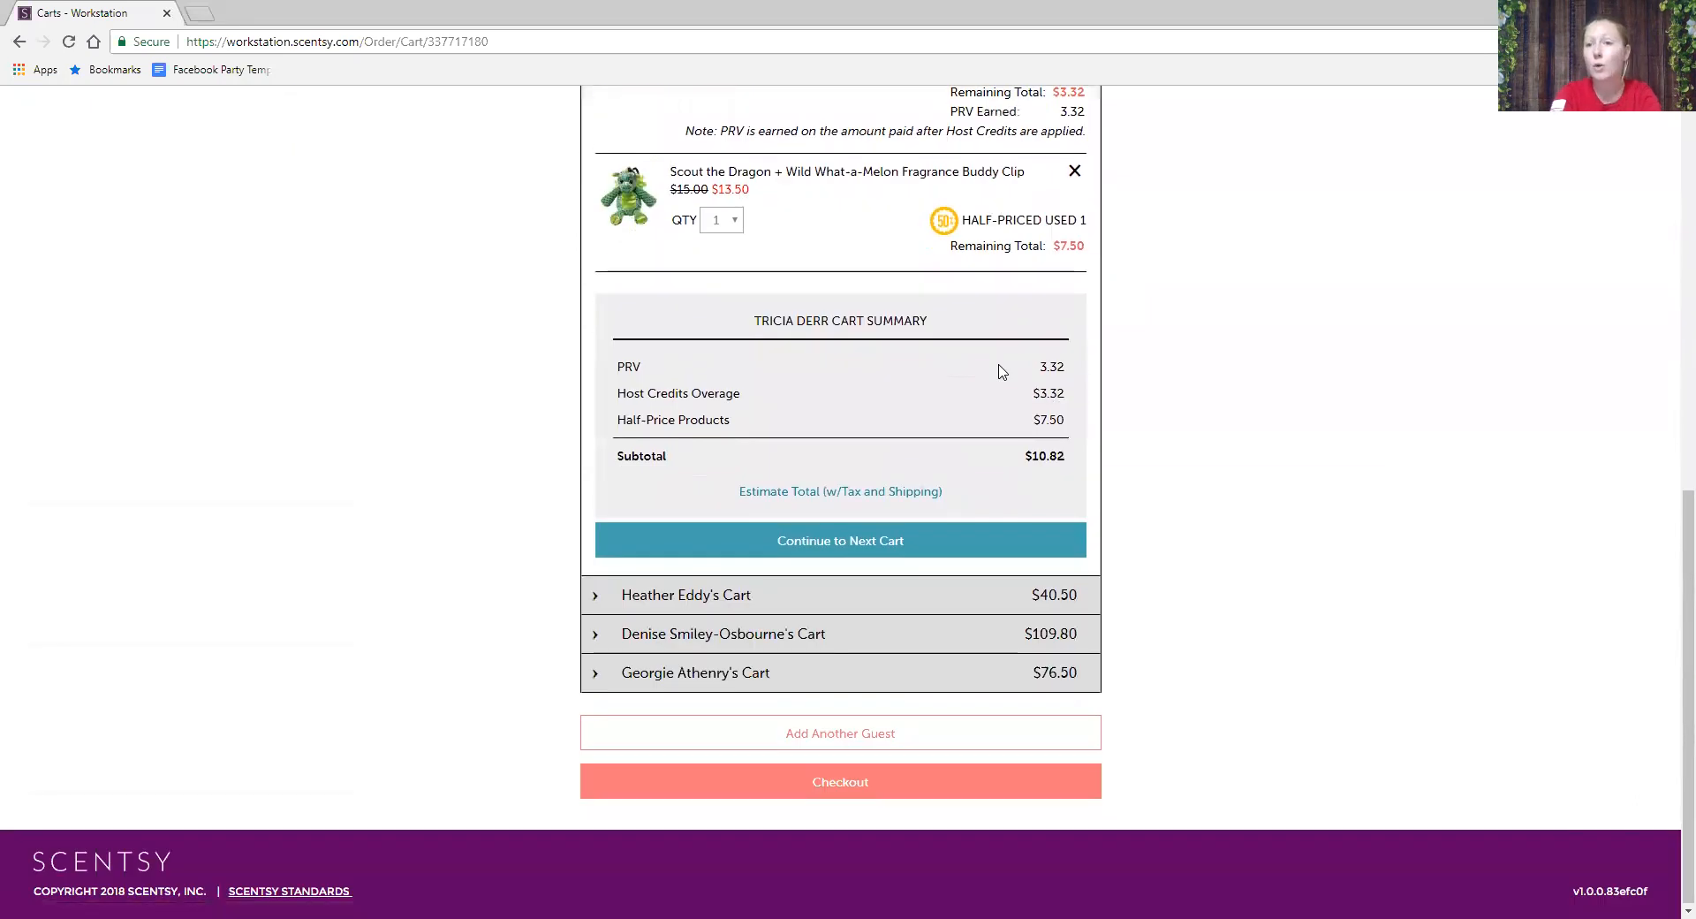
- Check out the party with free Standard shipping, reaching Payment with a $257.23 balance
{"action": "left_click", "coordinate": [854, 780]}
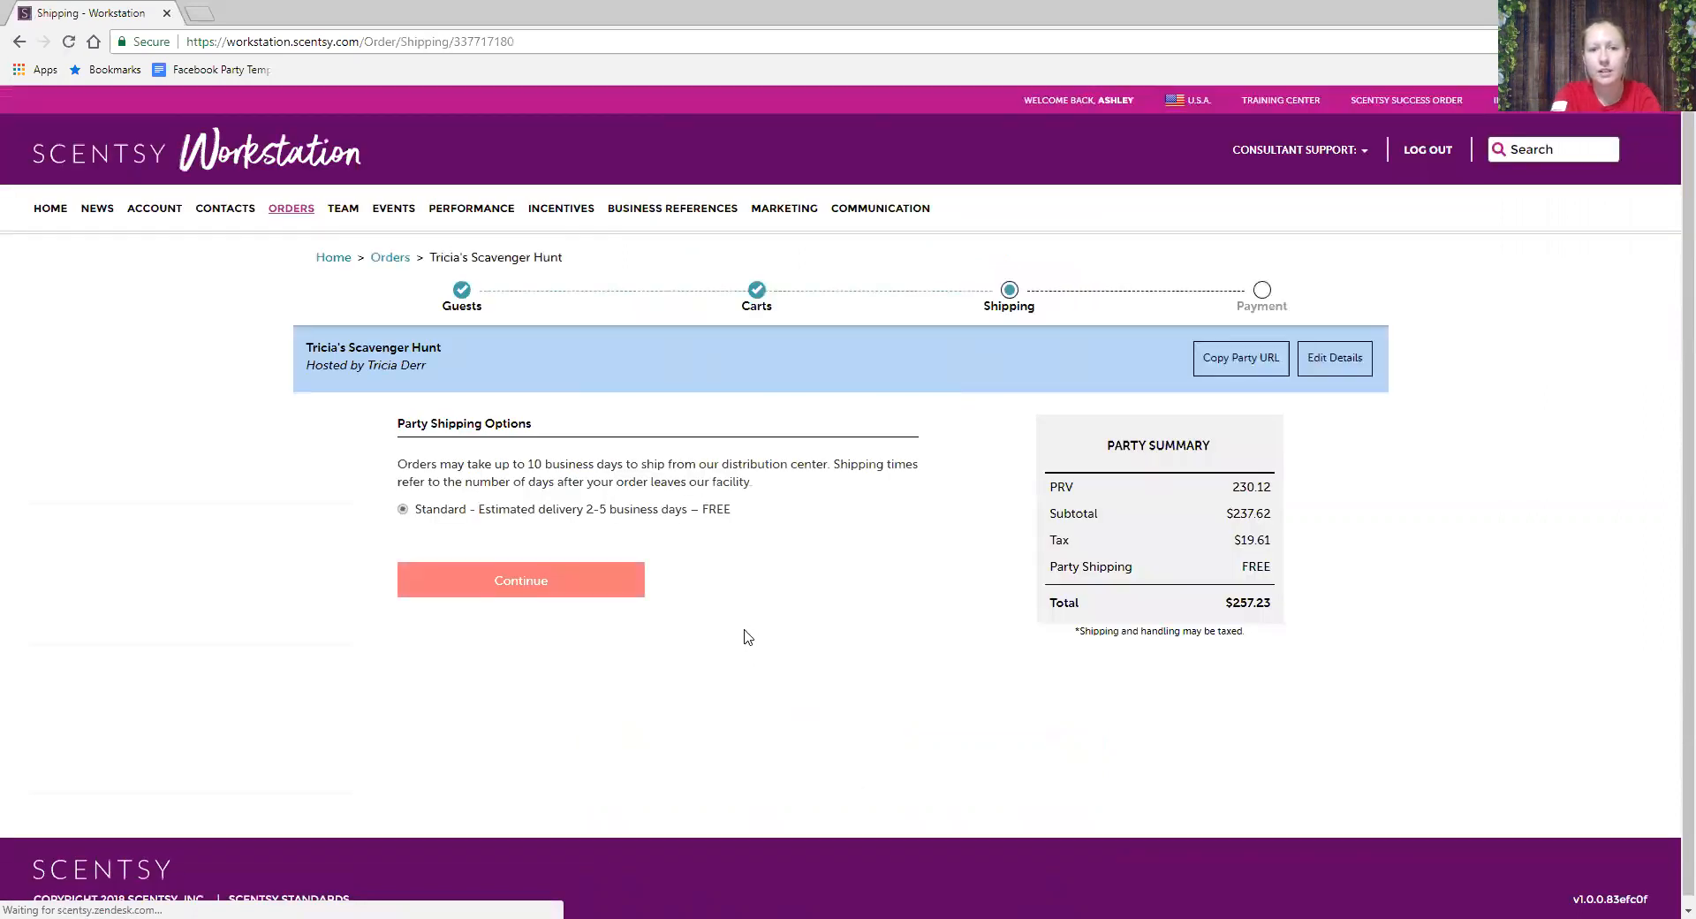
{"action": "left_click_drag", "start_coordinate": [397, 423], "coordinate": [550, 427]}
{"action": "left_click", "coordinate": [395, 665]}
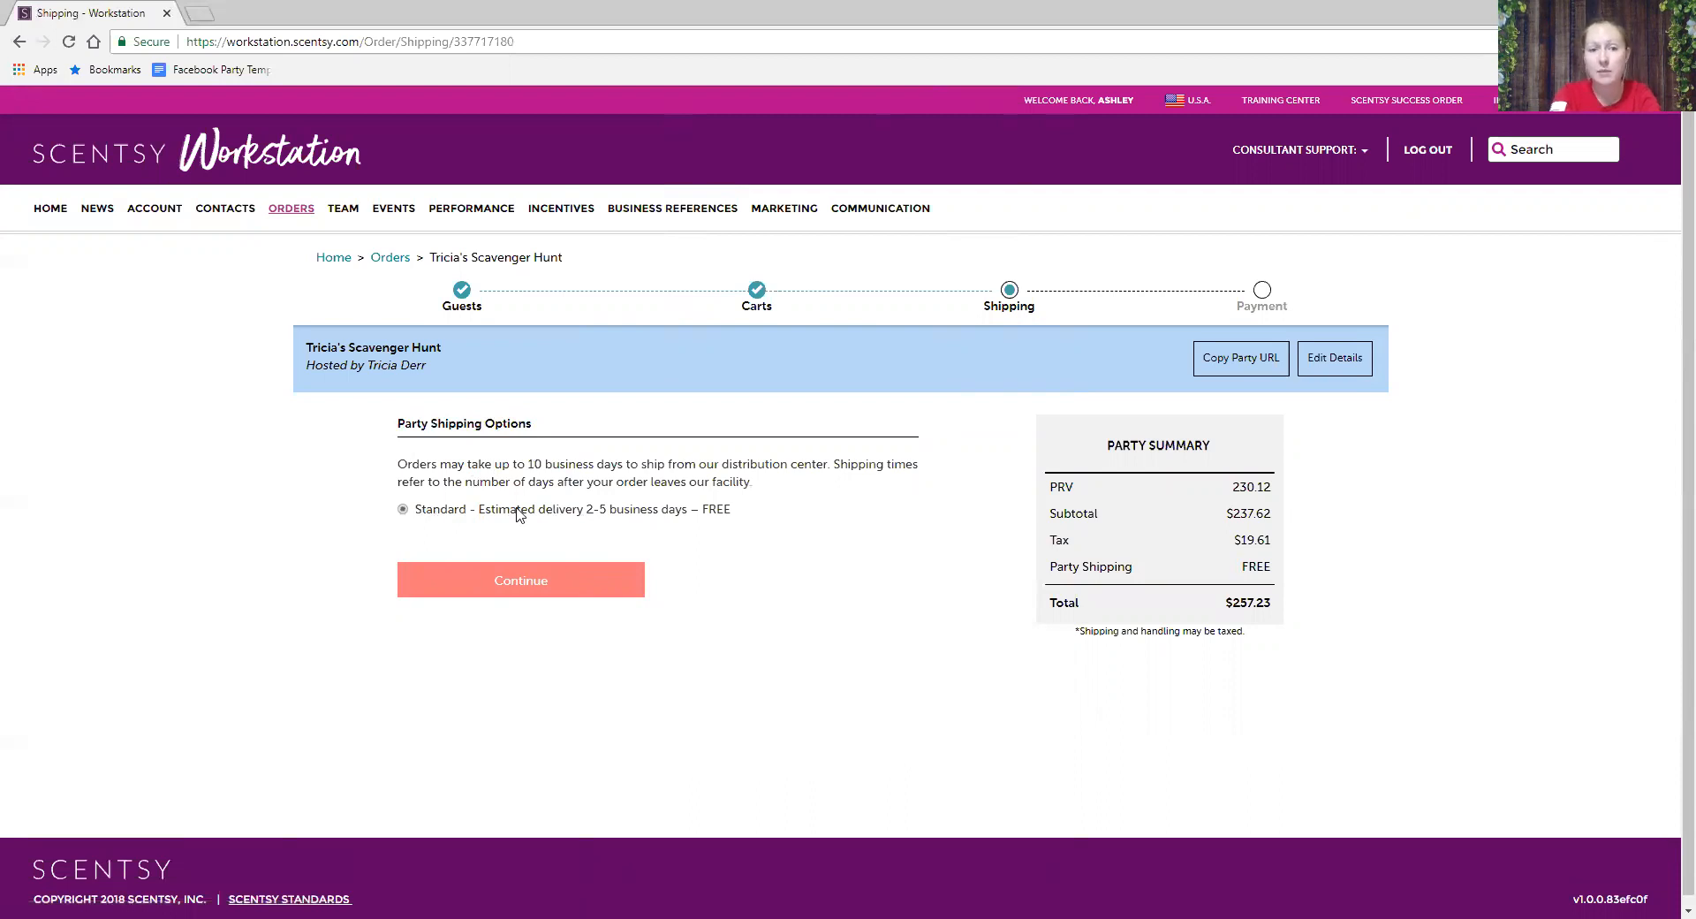
{"action": "left_click", "coordinate": [491, 583]}
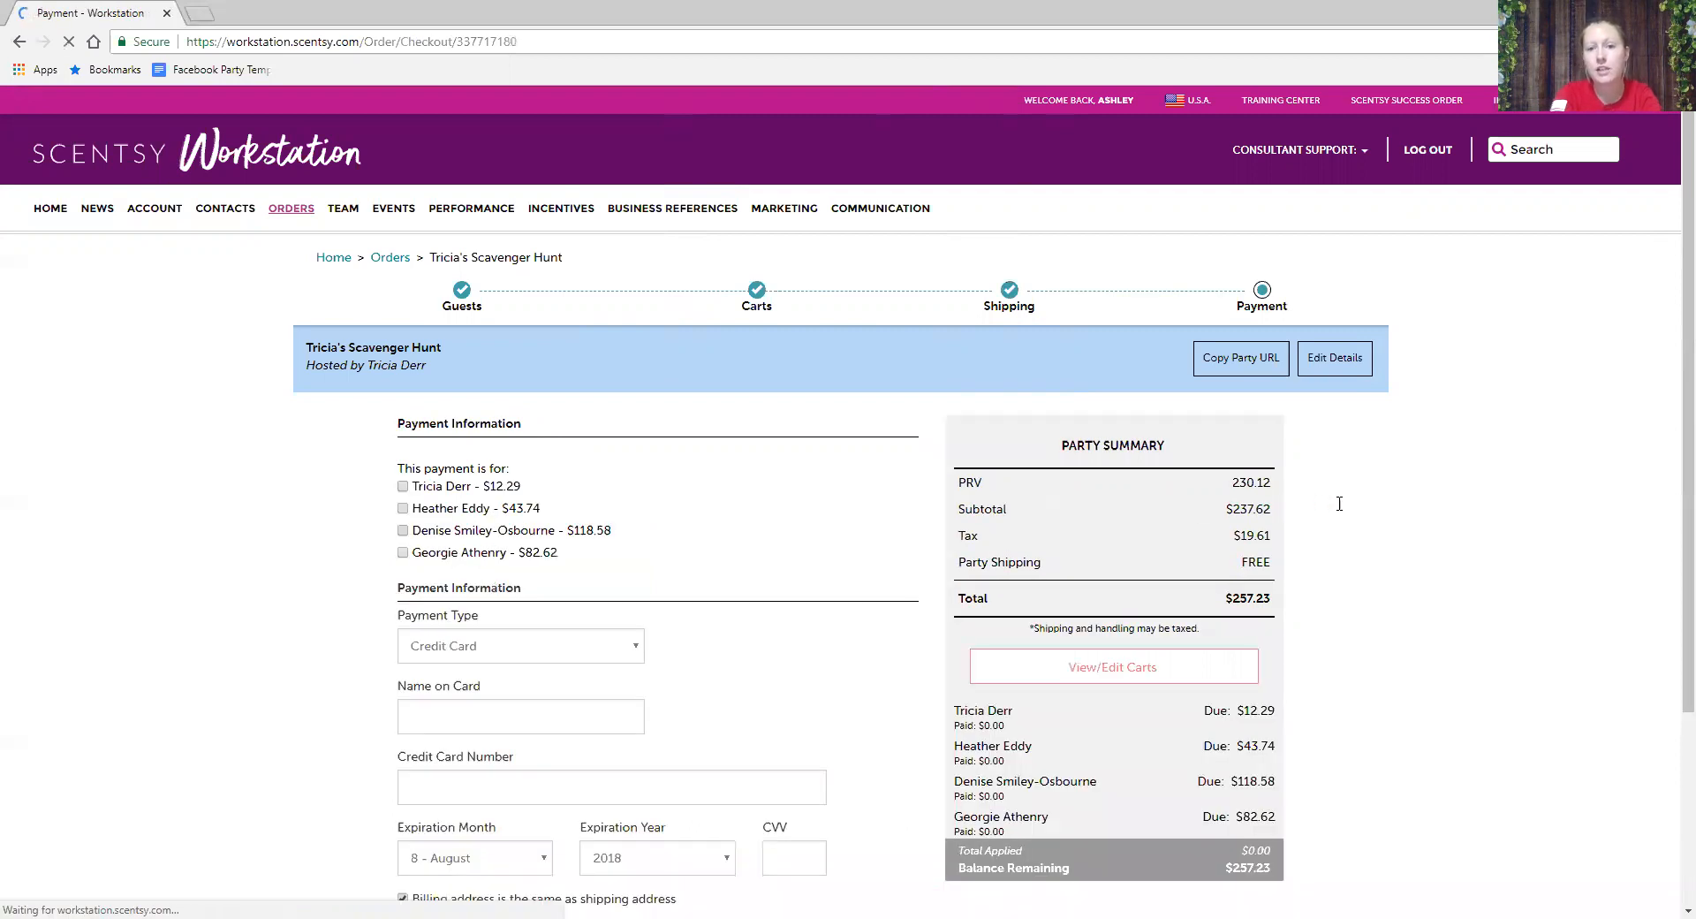
{"action": "scroll", "coordinate": [1340, 511], "scroll_direction": "down", "scroll_amount": 1}
{"action": "scroll", "coordinate": [1340, 510], "scroll_direction": "down", "scroll_amount": 1}
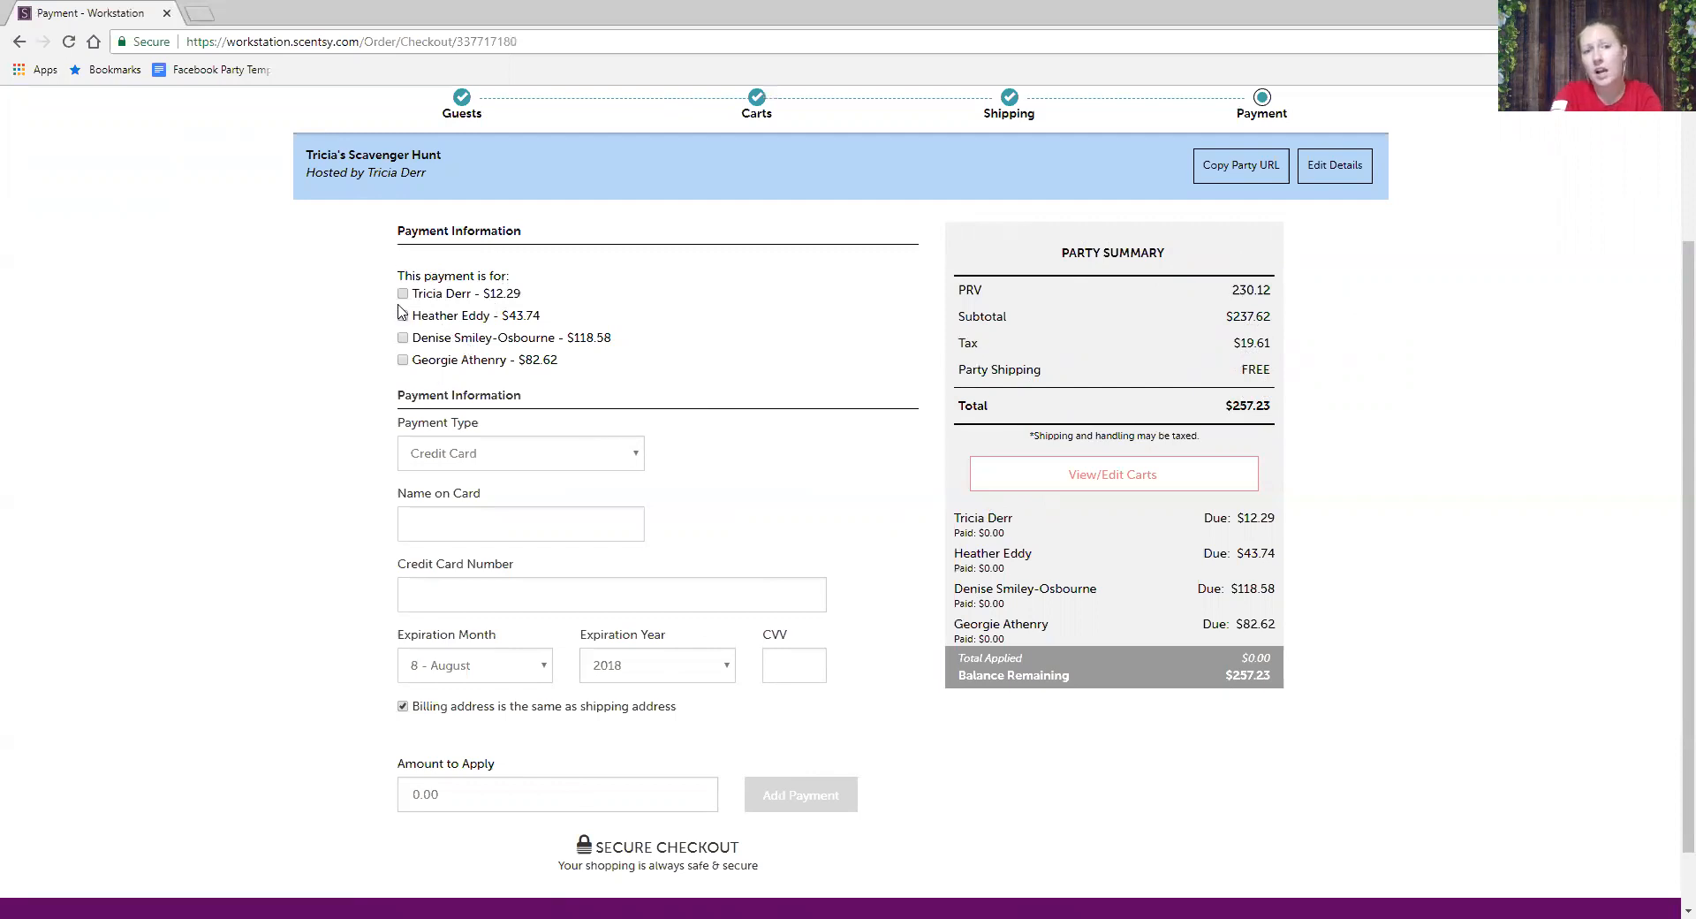
{"action": "left_click", "coordinate": [403, 362]}
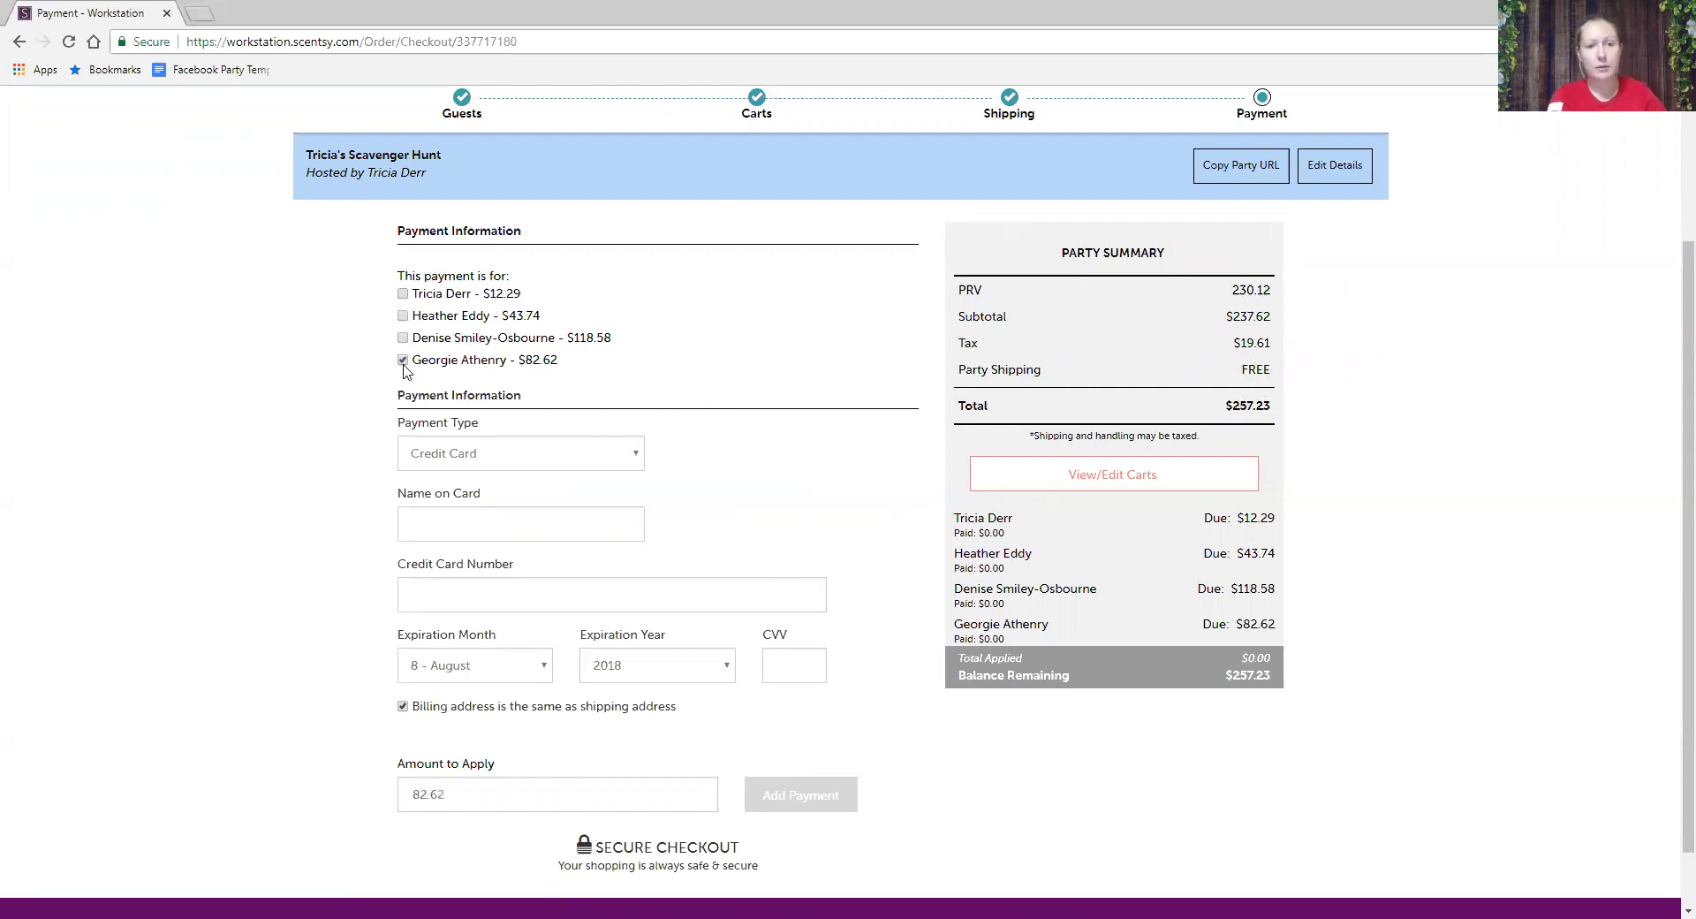
{"action": "left_click", "coordinate": [436, 518]}
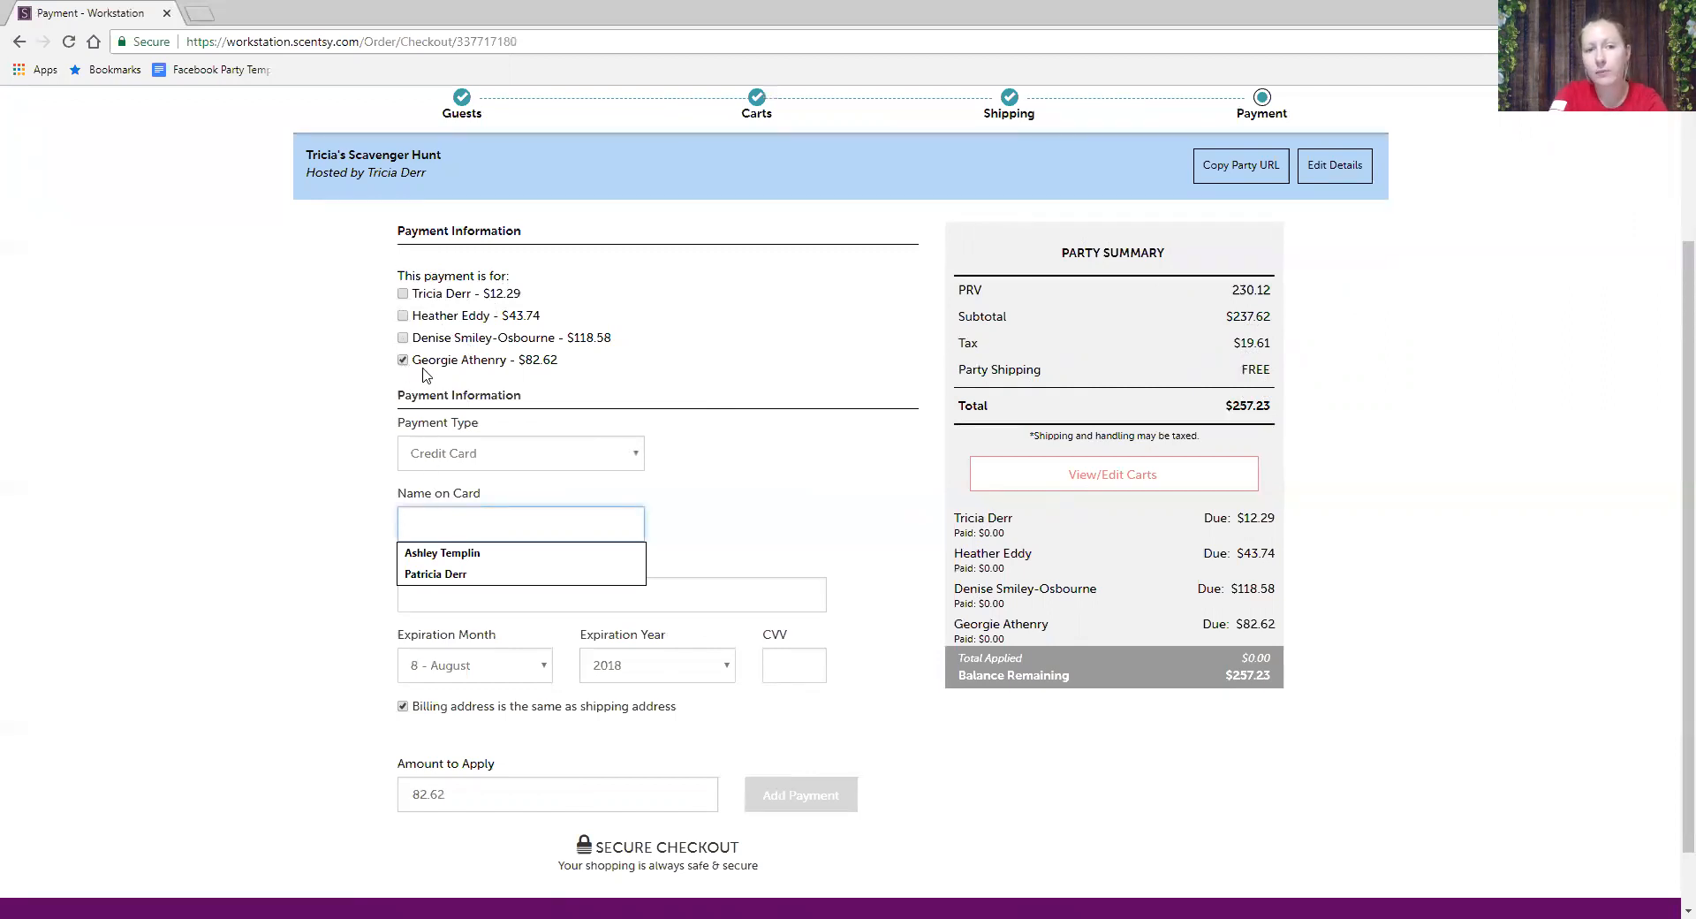
{"action": "left_click_drag", "start_coordinate": [463, 801], "coordinate": [395, 808]}
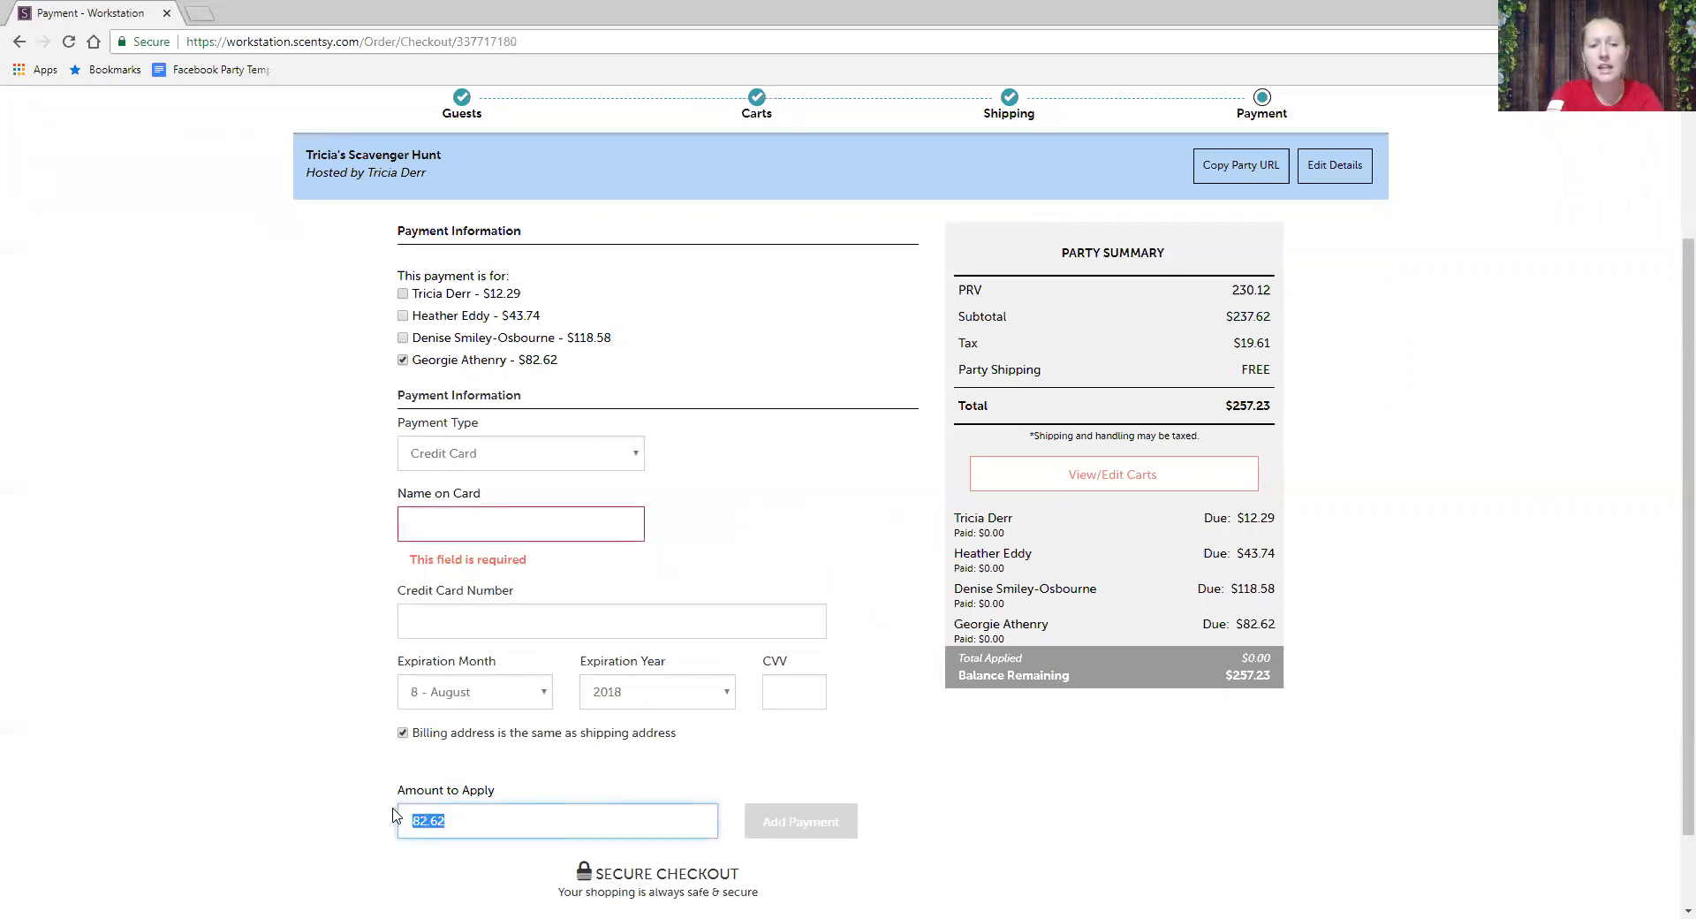
{"action": "left_click", "coordinate": [342, 721]}
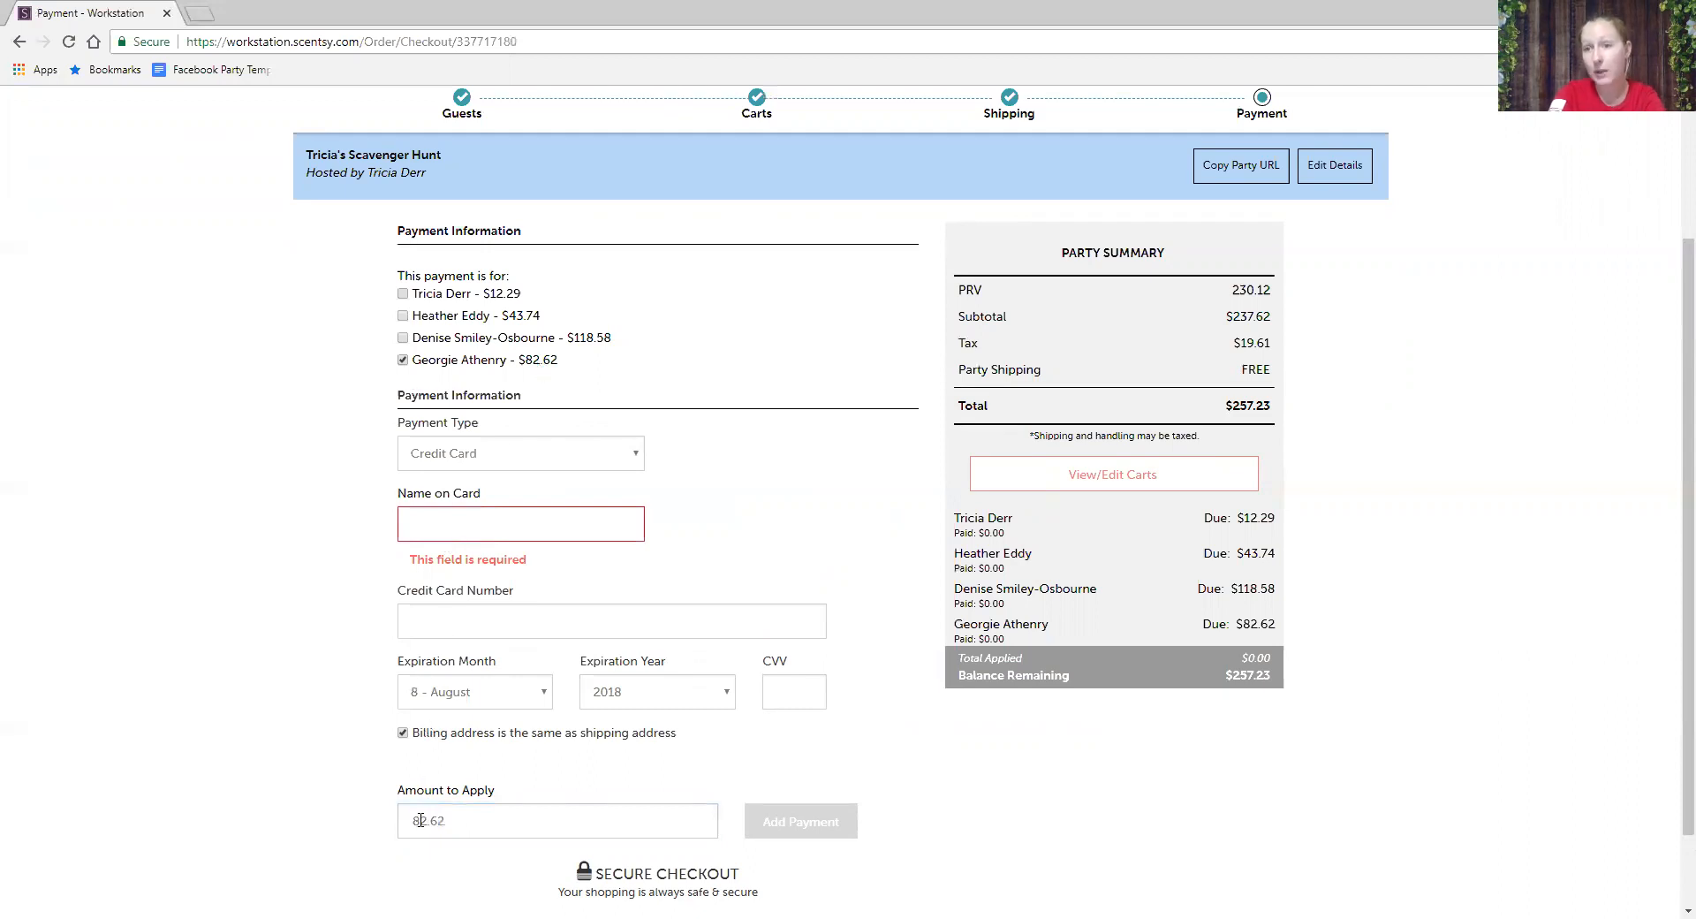
{"action": "left_click", "coordinate": [431, 518]}
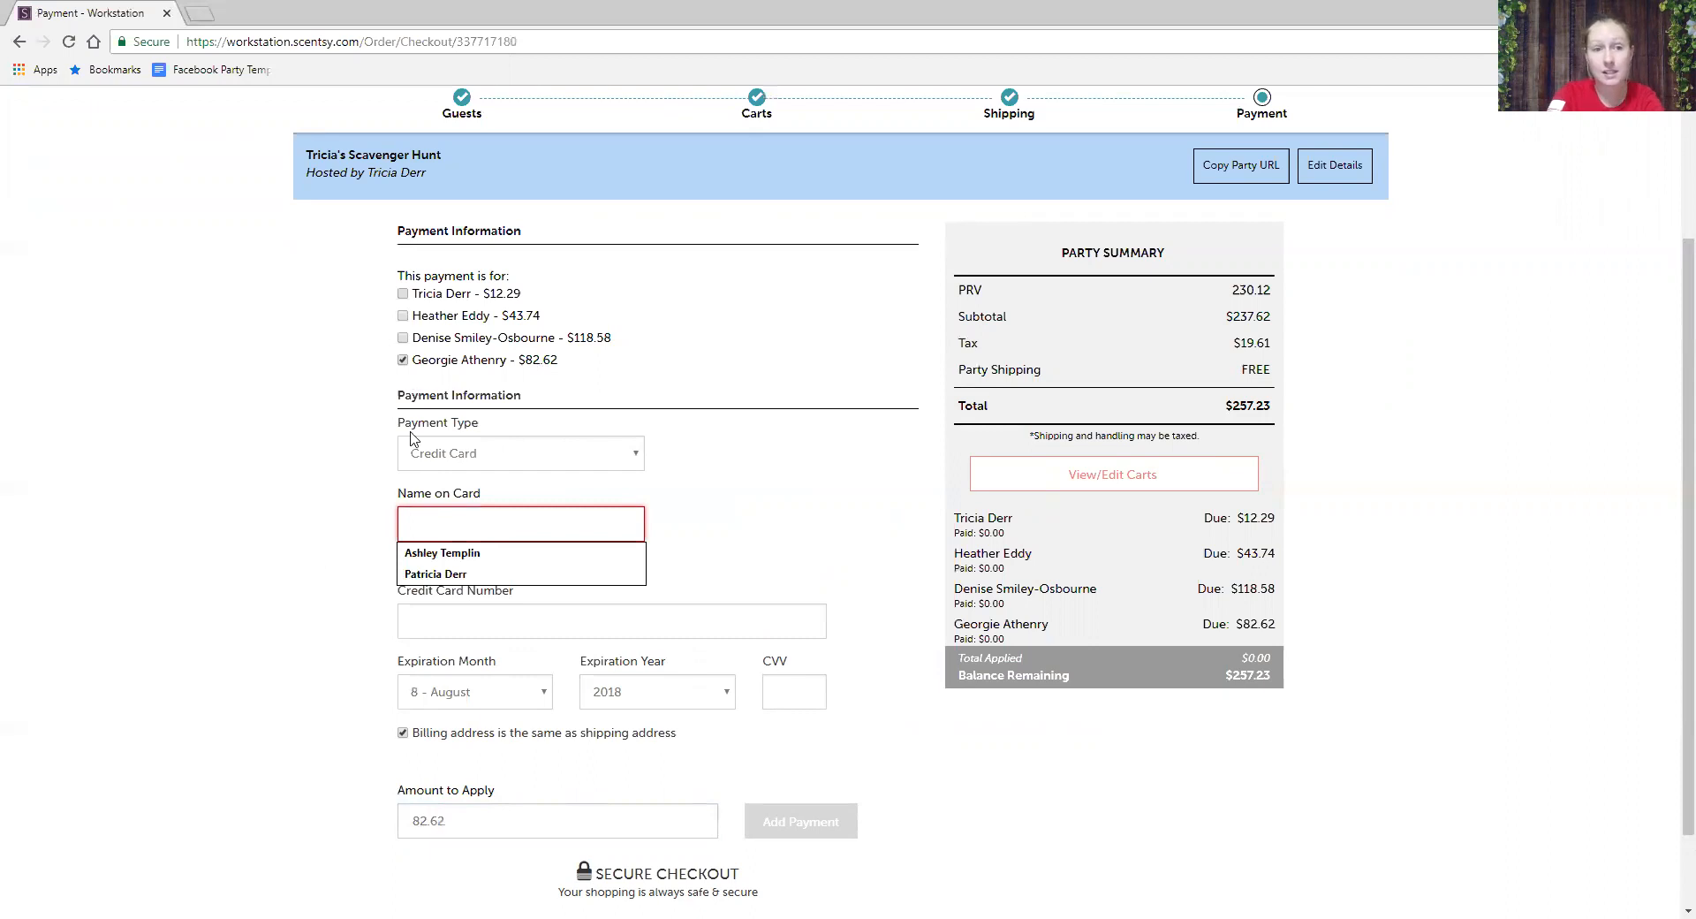
{"action": "left_click", "coordinate": [403, 340]}
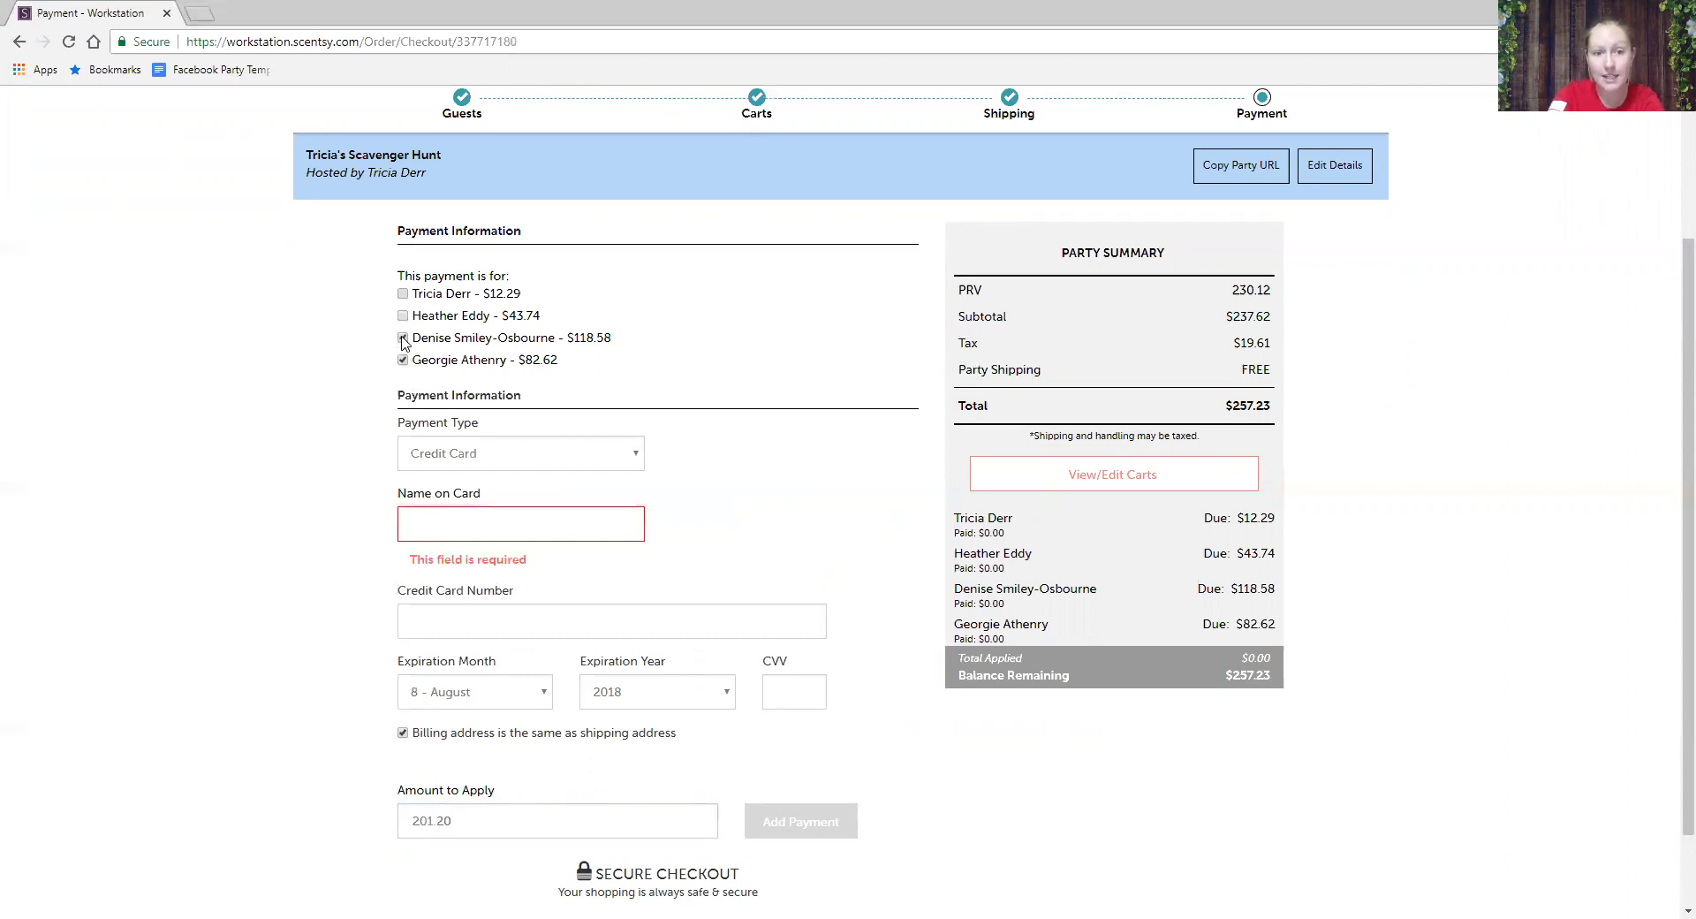
{"action": "left_click", "coordinate": [405, 361]}
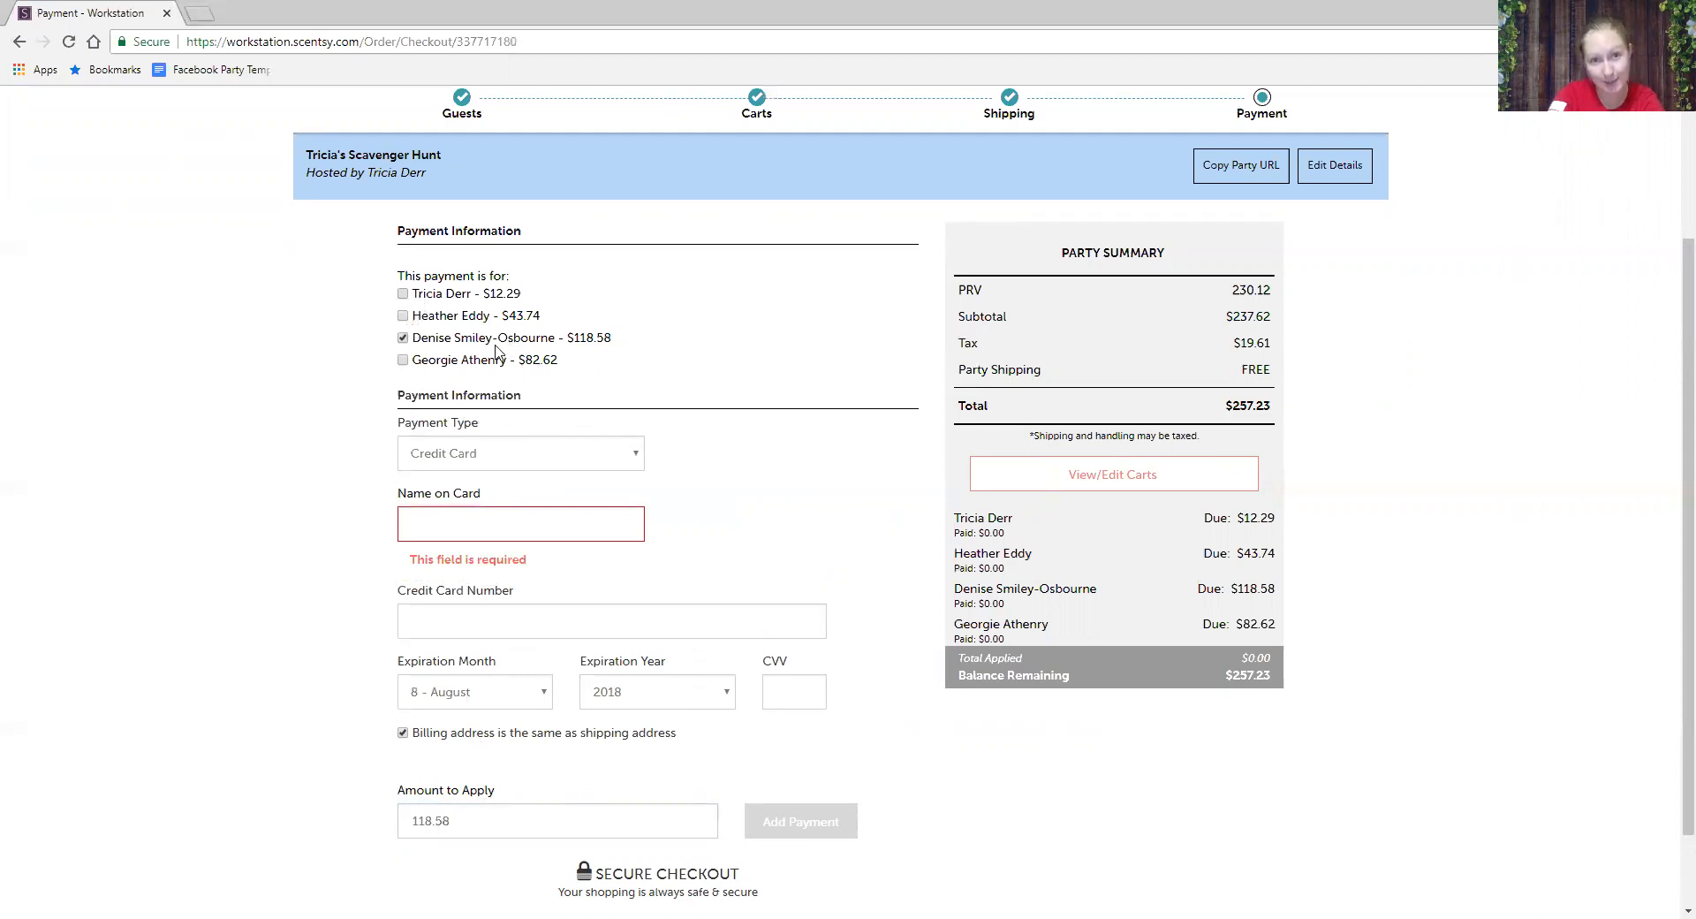
{"action": "left_click", "coordinate": [404, 339]}
{"action": "left_click", "coordinate": [402, 360]}
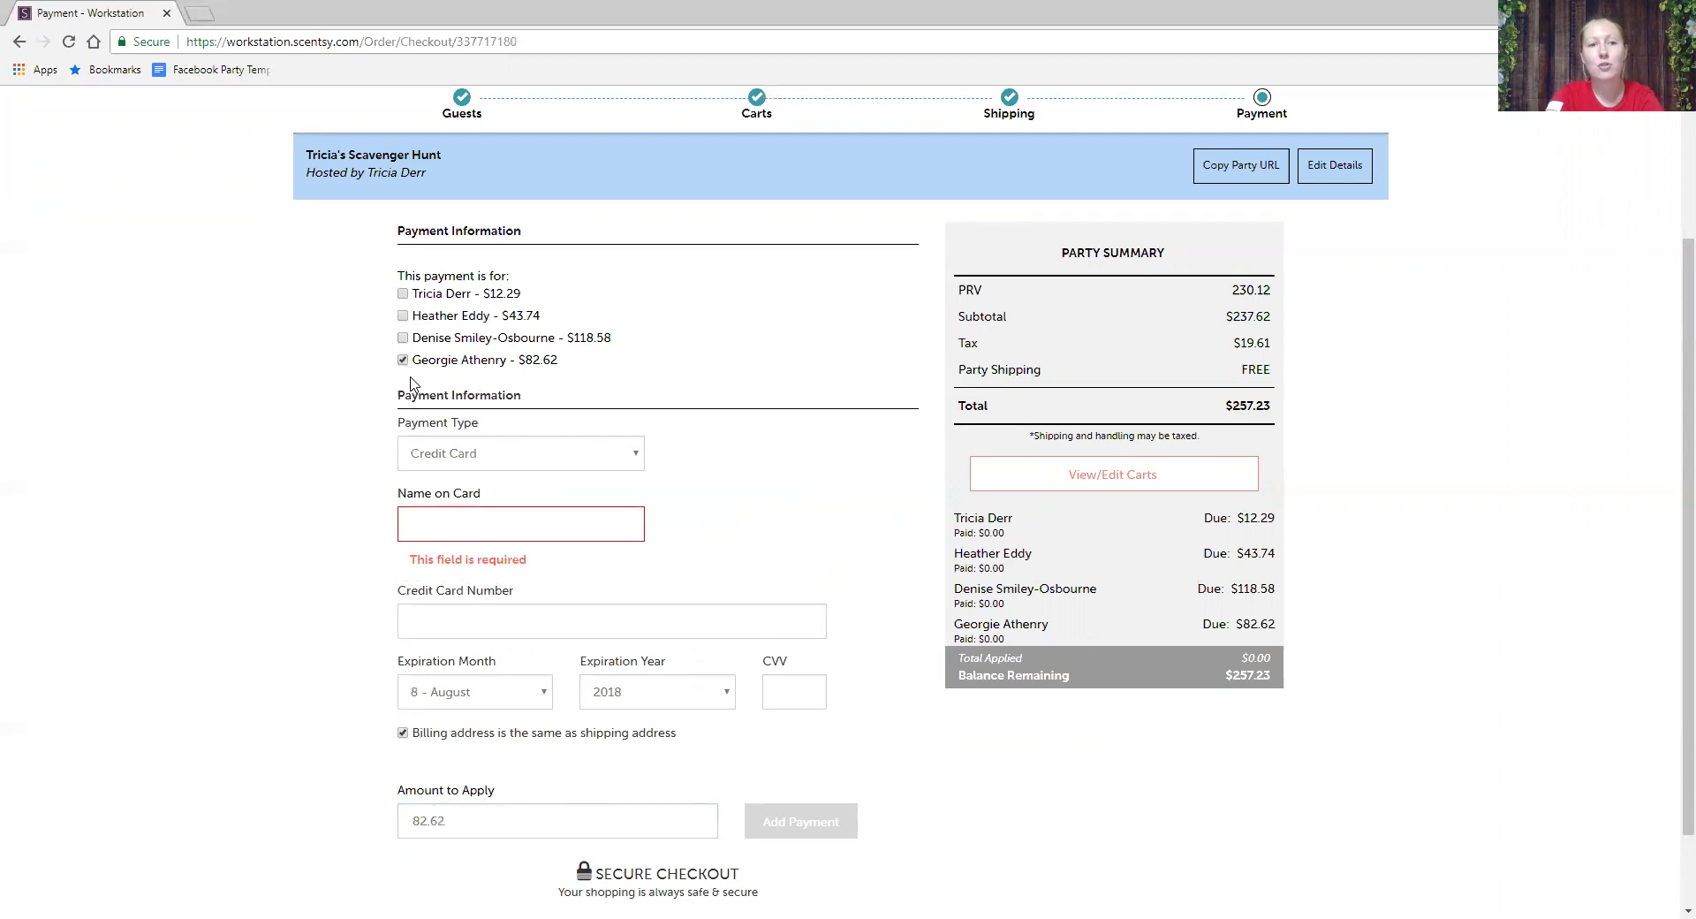
{"action": "left_click", "coordinate": [470, 527]}
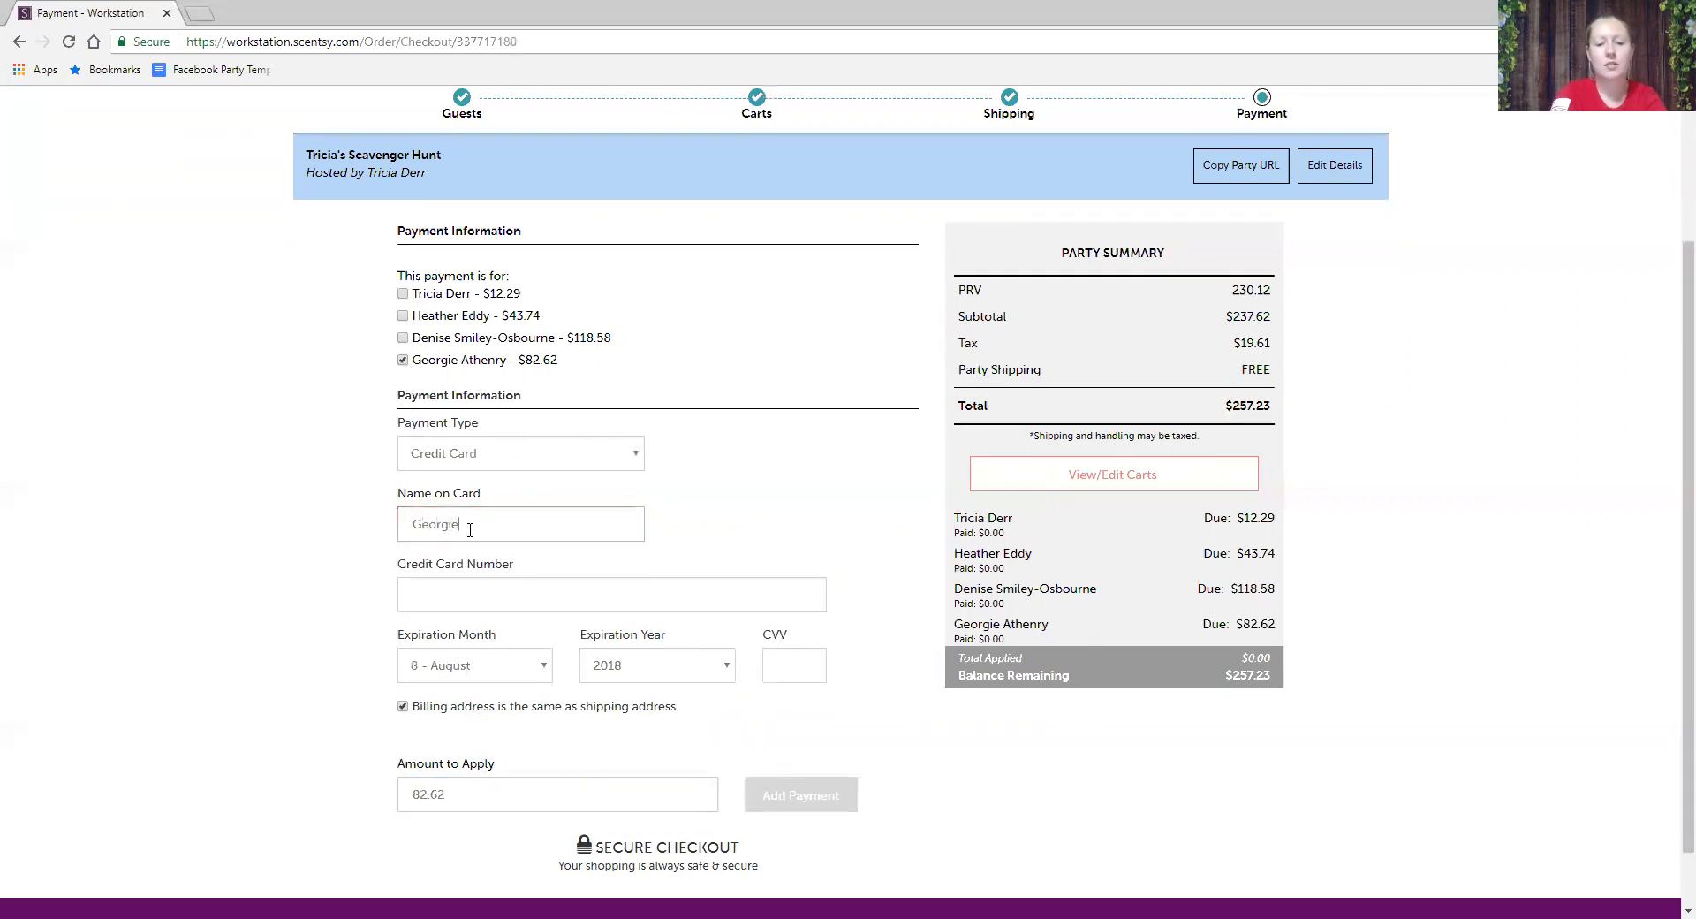
- Enter the cardholder's name in Name on Card and type the card number
{"action": "key", "text": "Tab"}
{"action": "type", "text": "123456789123456"}
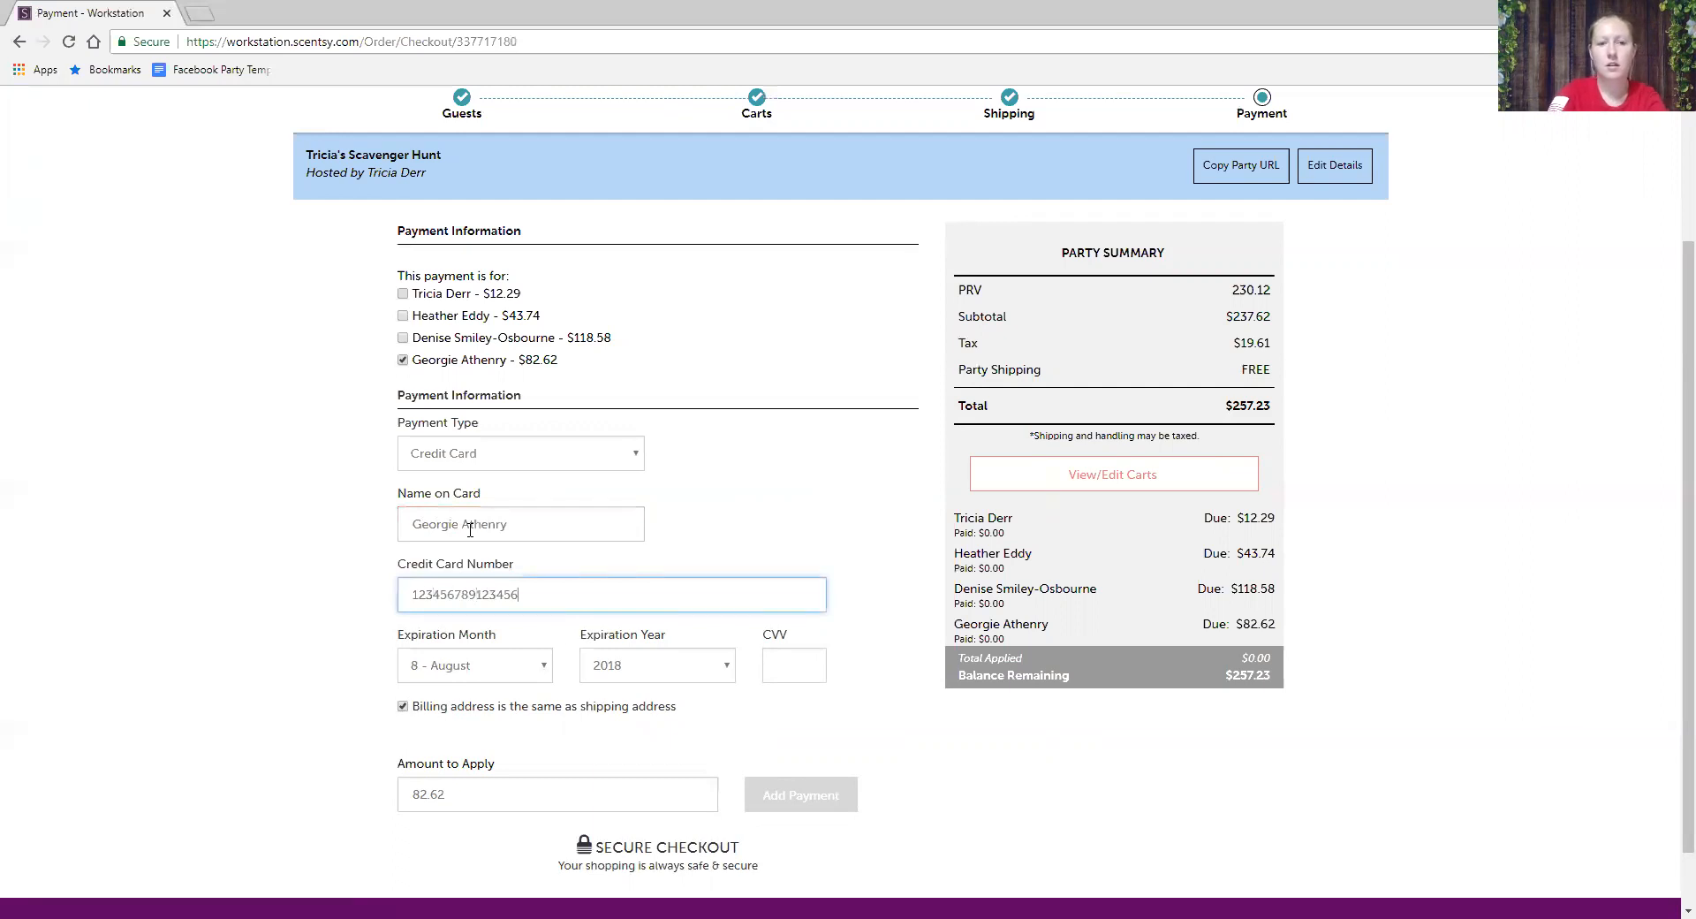
{"action": "key", "text": "Tab"}
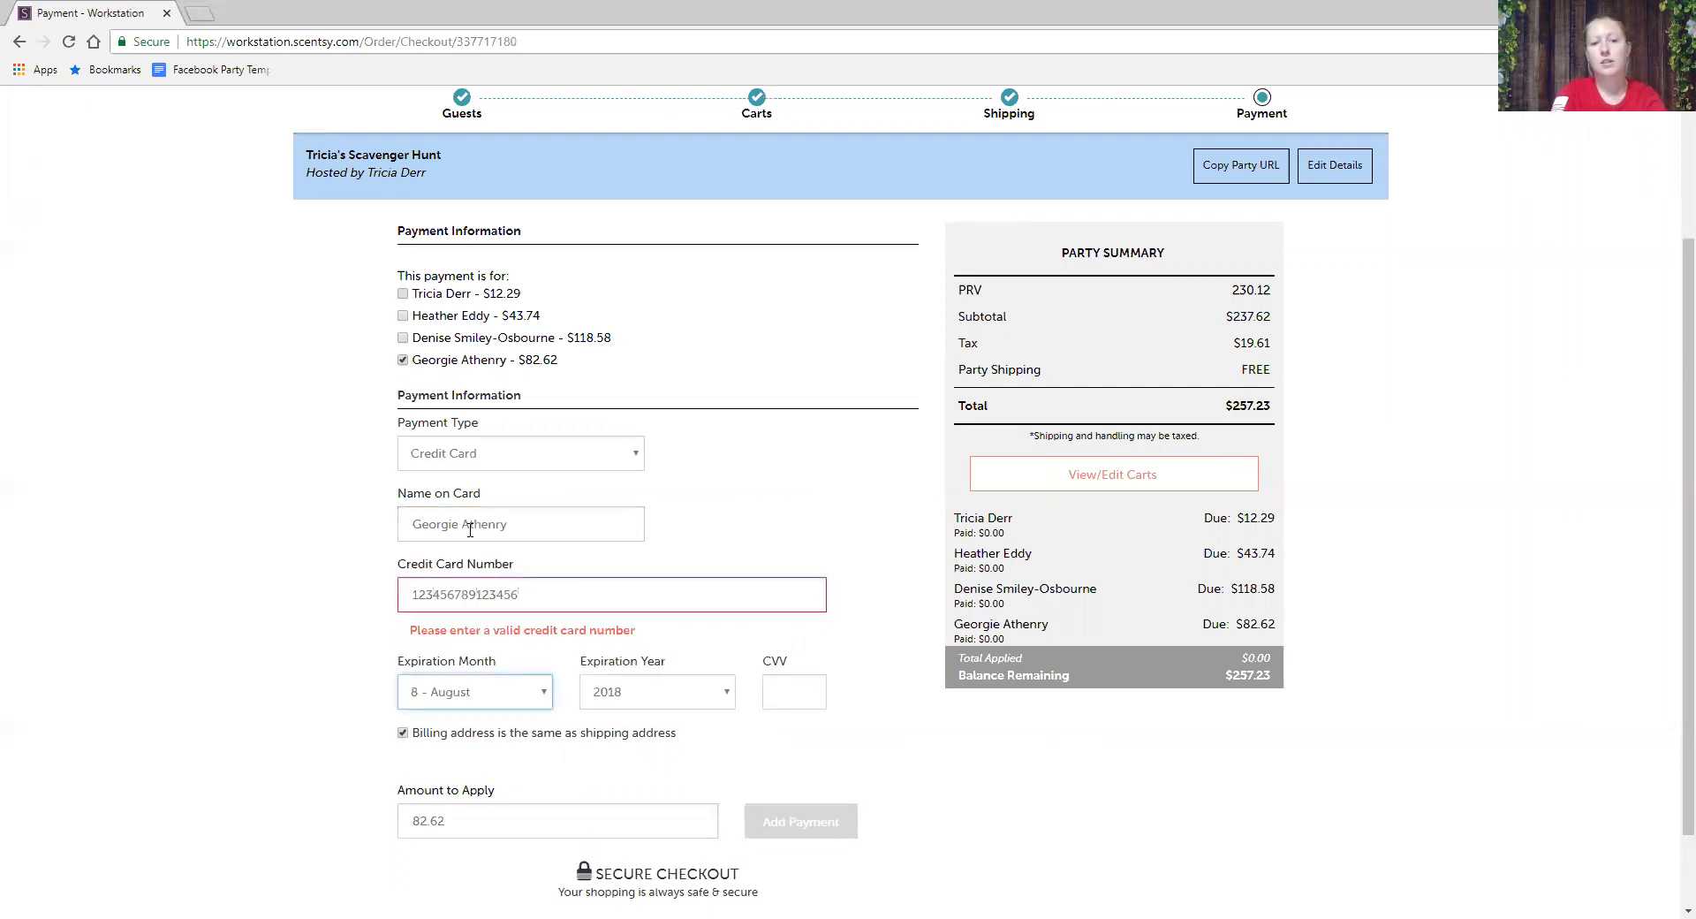
{"action": "left_click", "coordinate": [574, 599]}
{"action": "type", "text": "4"}
- Correct the last digits of the card number
{"action": "key", "text": "Tab"}
{"action": "key", "text": "Down"}
{"action": "key", "text": "Down"}
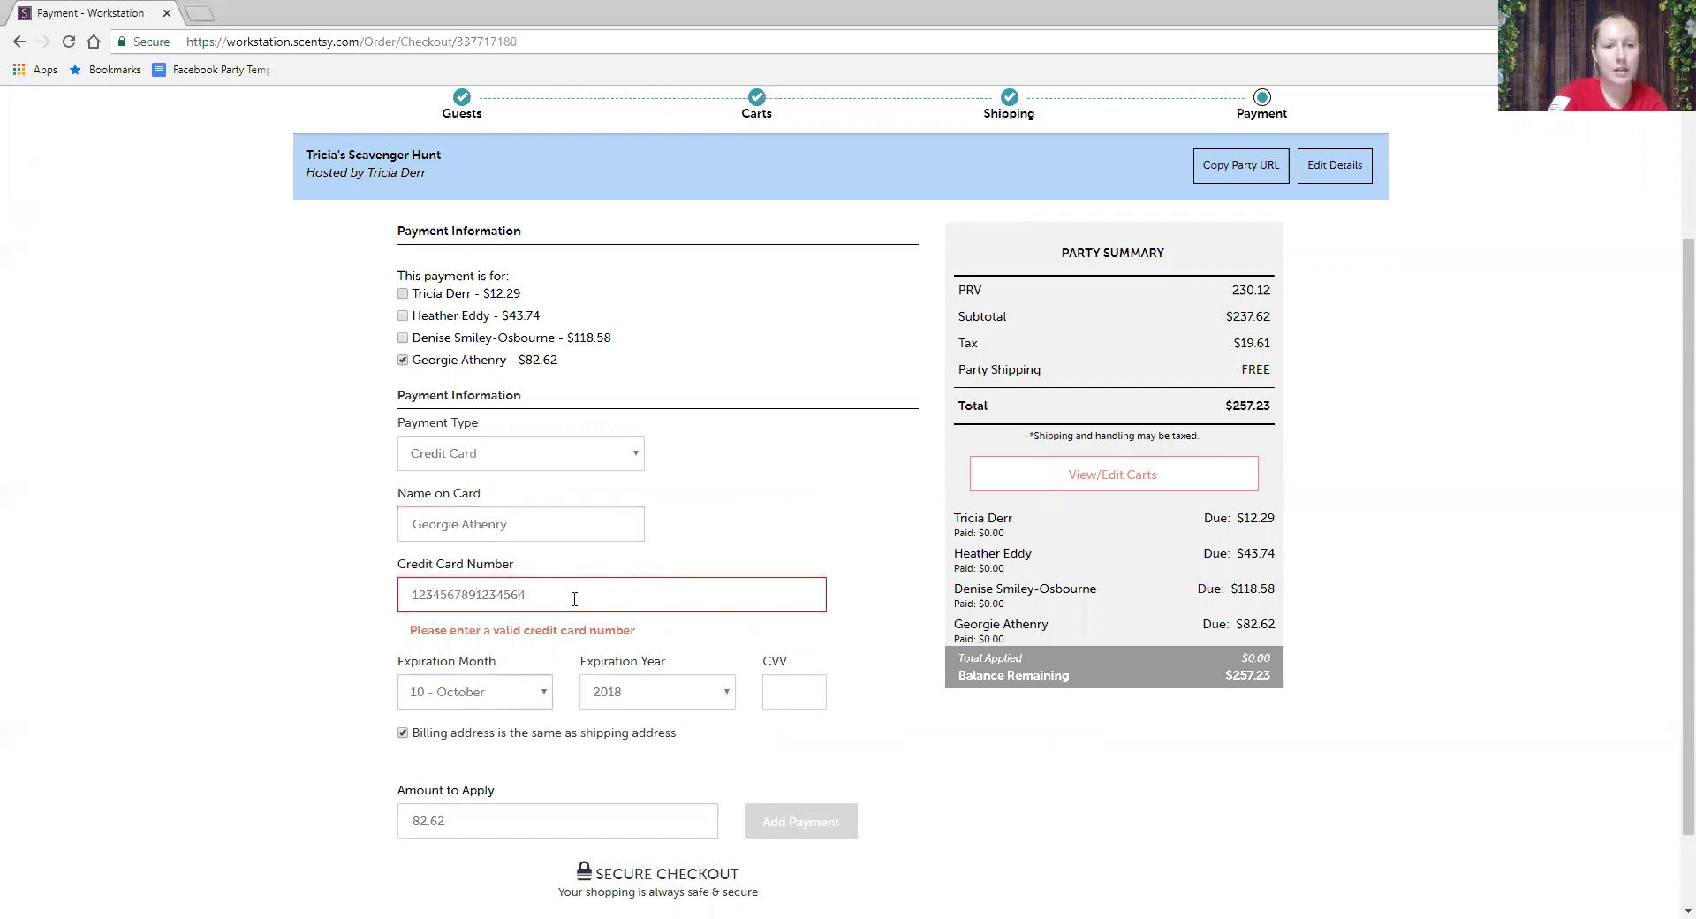
{"action": "left_click", "coordinate": [442, 597]}
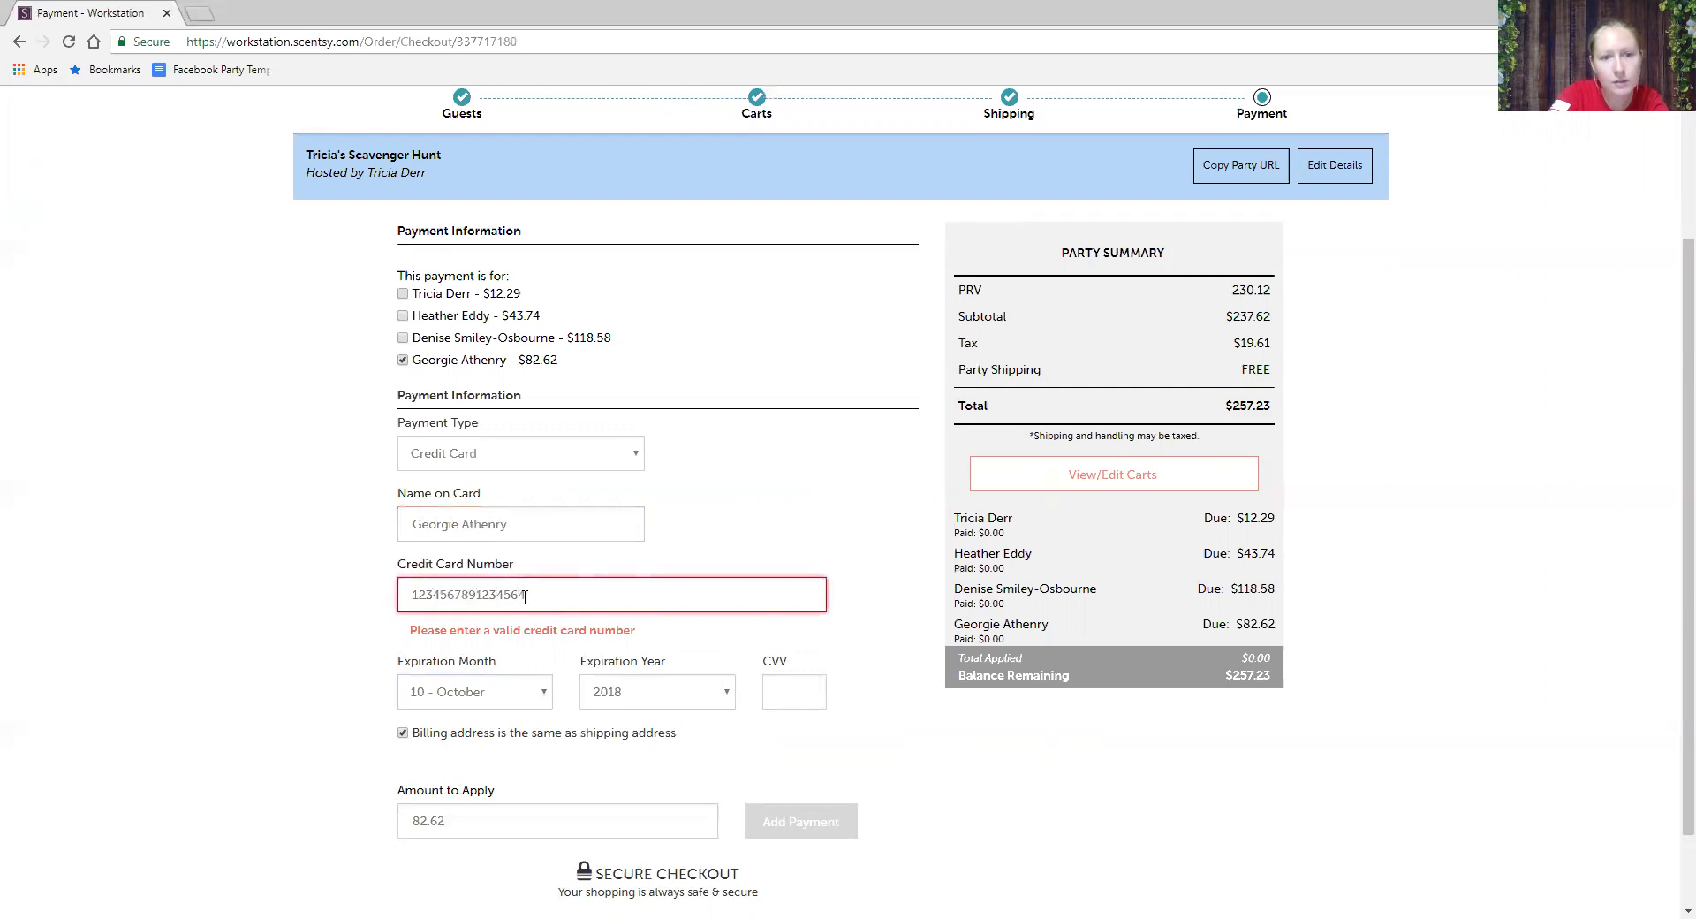
{"action": "left_click_drag", "start_coordinate": [530, 595], "coordinate": [492, 596]}
{"action": "type", "text": "6879"}
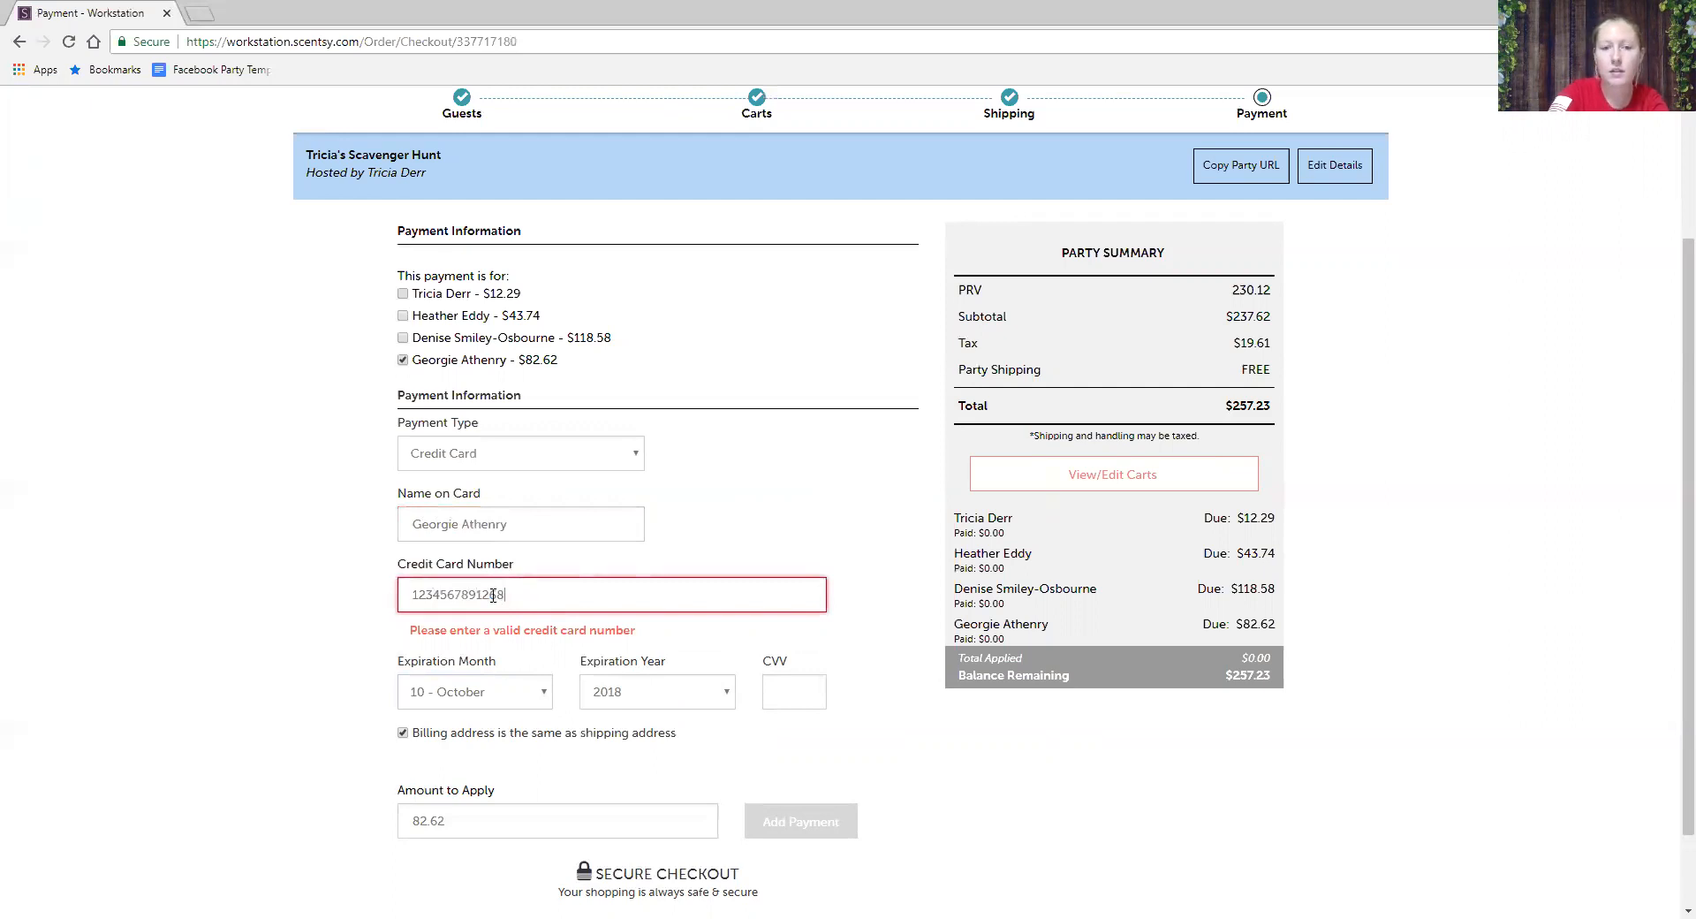
{"action": "key", "text": "Tab"}
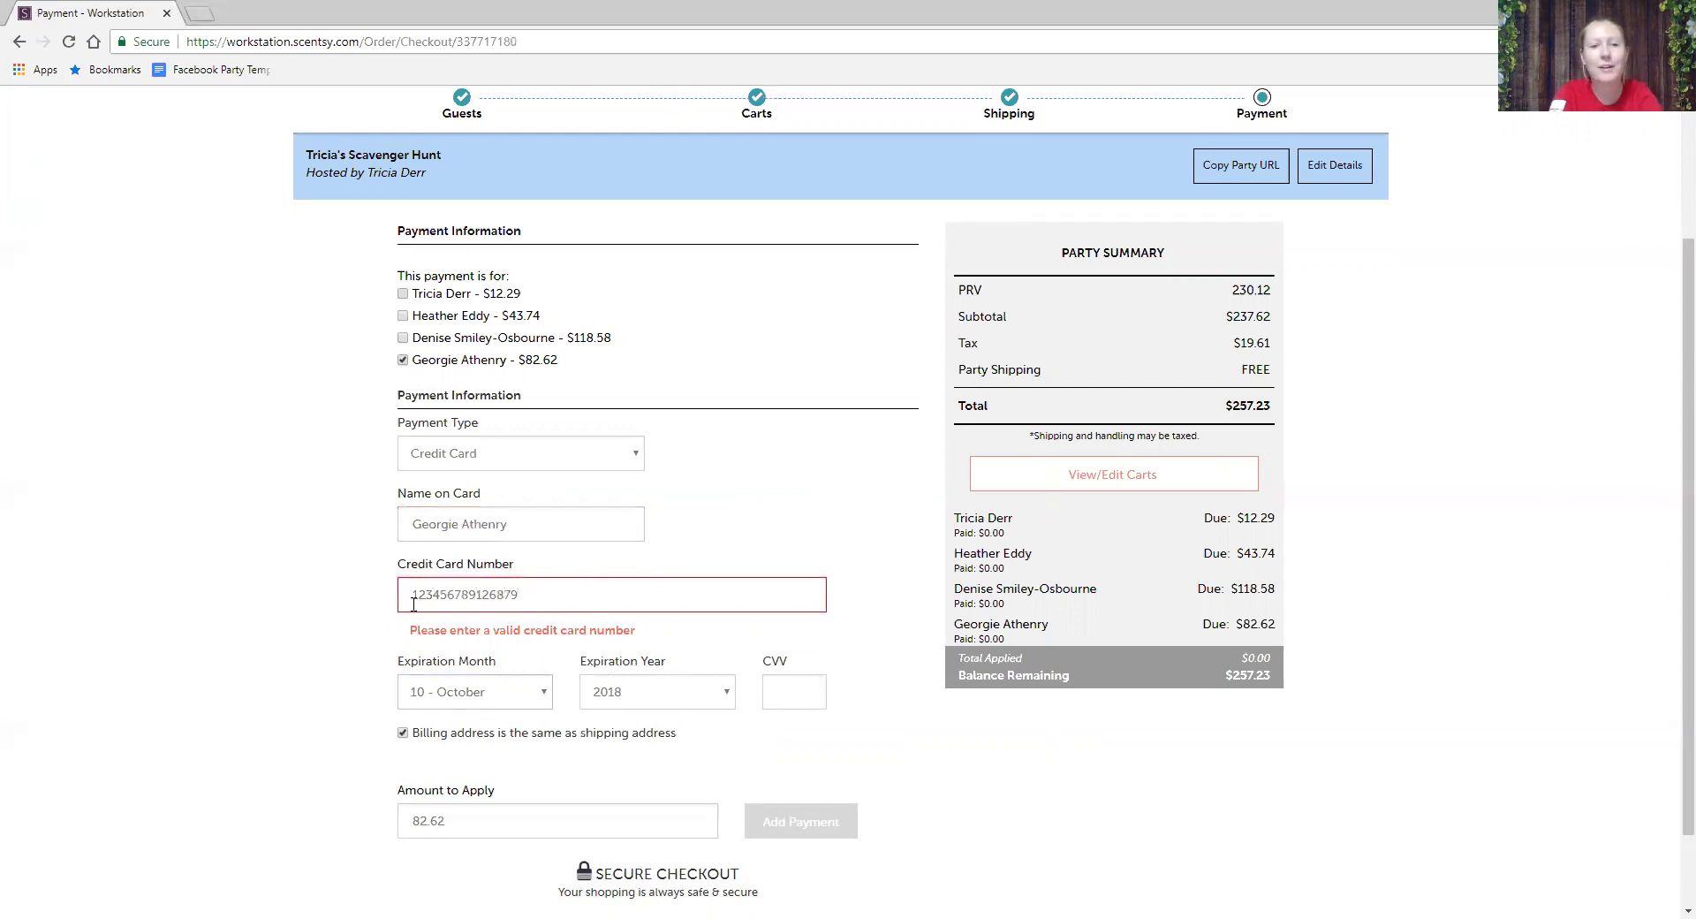
- Set the expiration to 1 - January 2021, enter the security code, and reselect the card number
{"action": "left_click", "coordinate": [530, 702]}
{"action": "left_click", "coordinate": [482, 720]}
{"action": "left_click", "coordinate": [614, 702]}
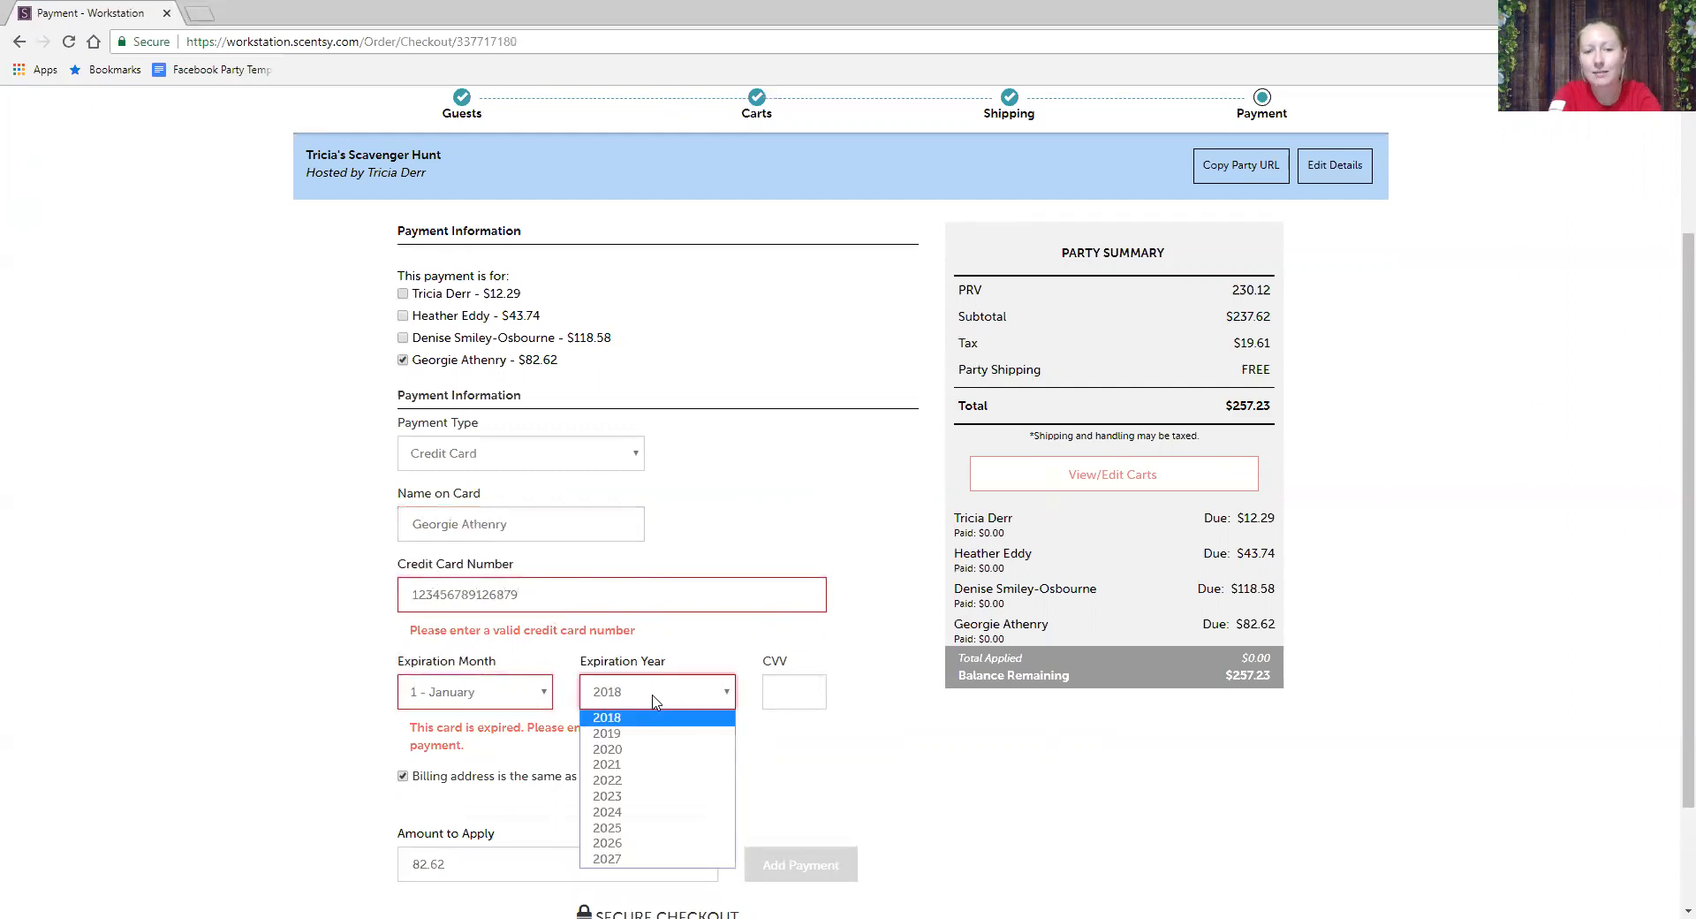
{"action": "left_click", "coordinate": [621, 781]}
{"action": "left_click", "coordinate": [802, 691]}
{"action": "type", "text": "123"}
{"action": "left_click", "coordinate": [218, 658]}
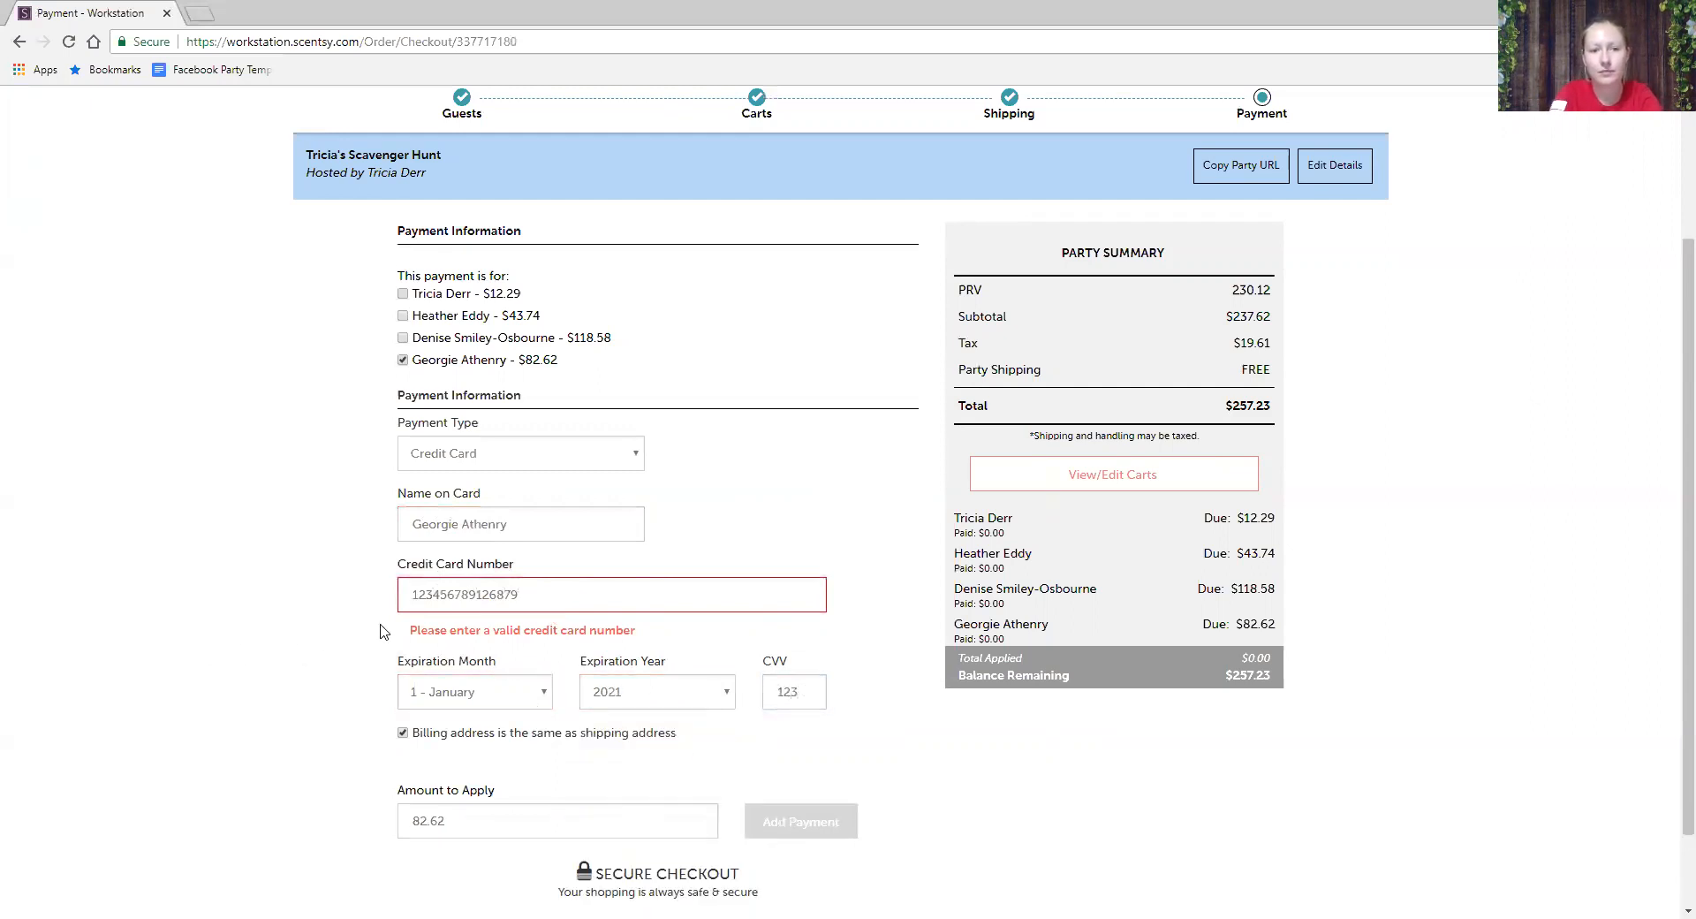
{"action": "scroll", "coordinate": [424, 725], "scroll_direction": "down", "scroll_amount": 1}
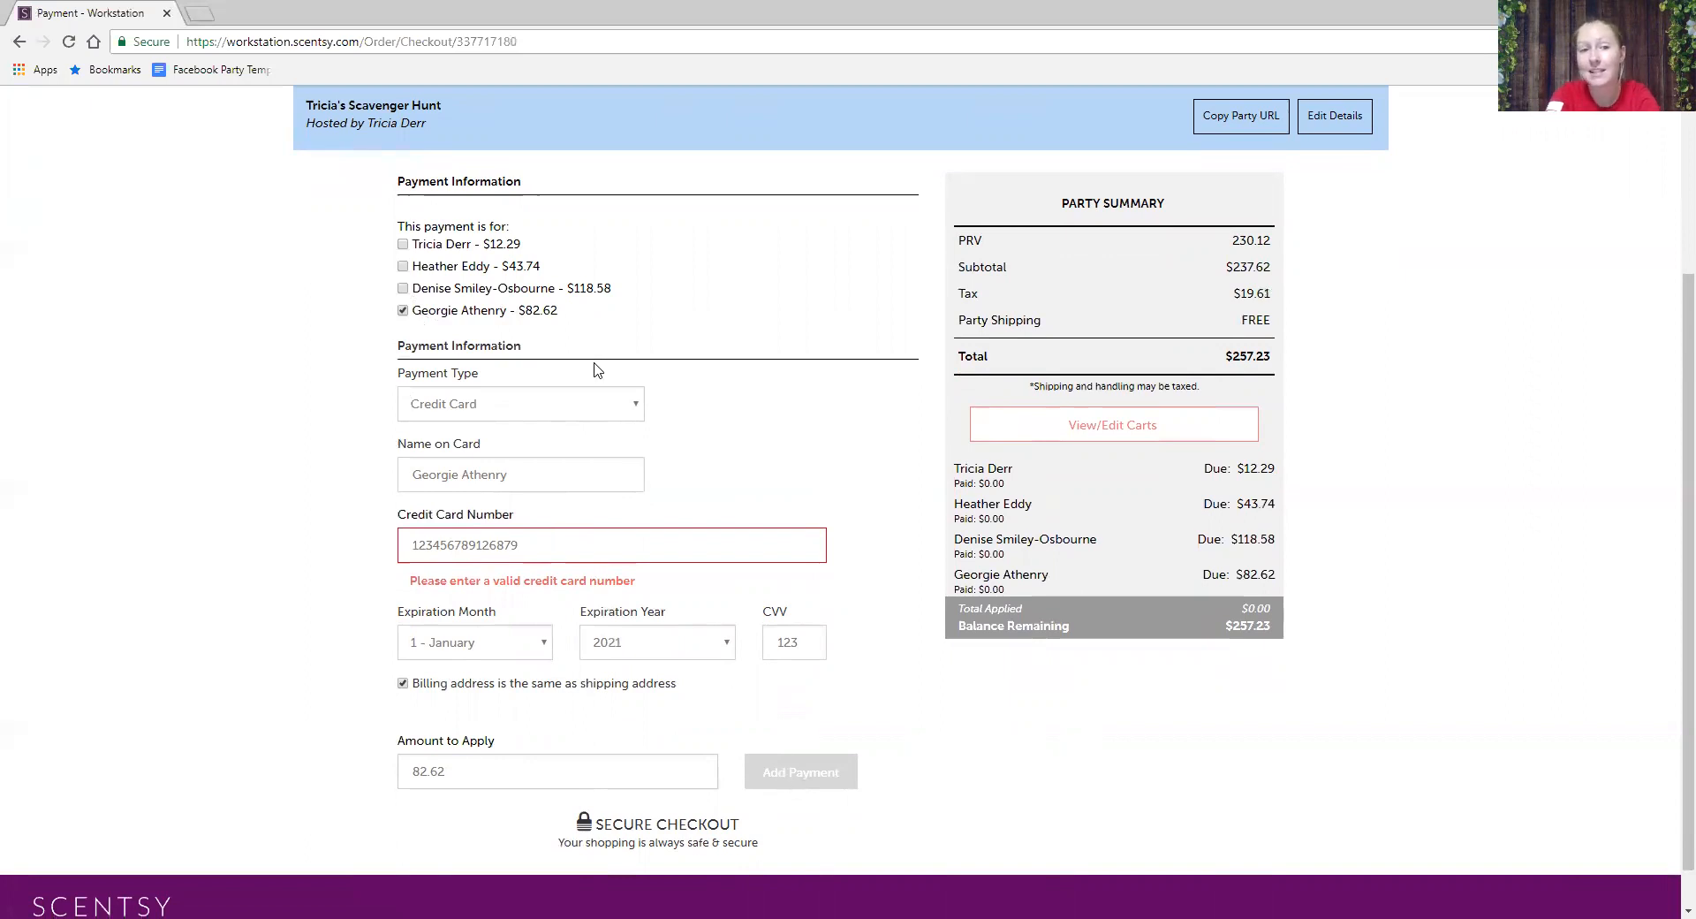
{"action": "left_click_drag", "start_coordinate": [562, 559], "coordinate": [380, 558]}
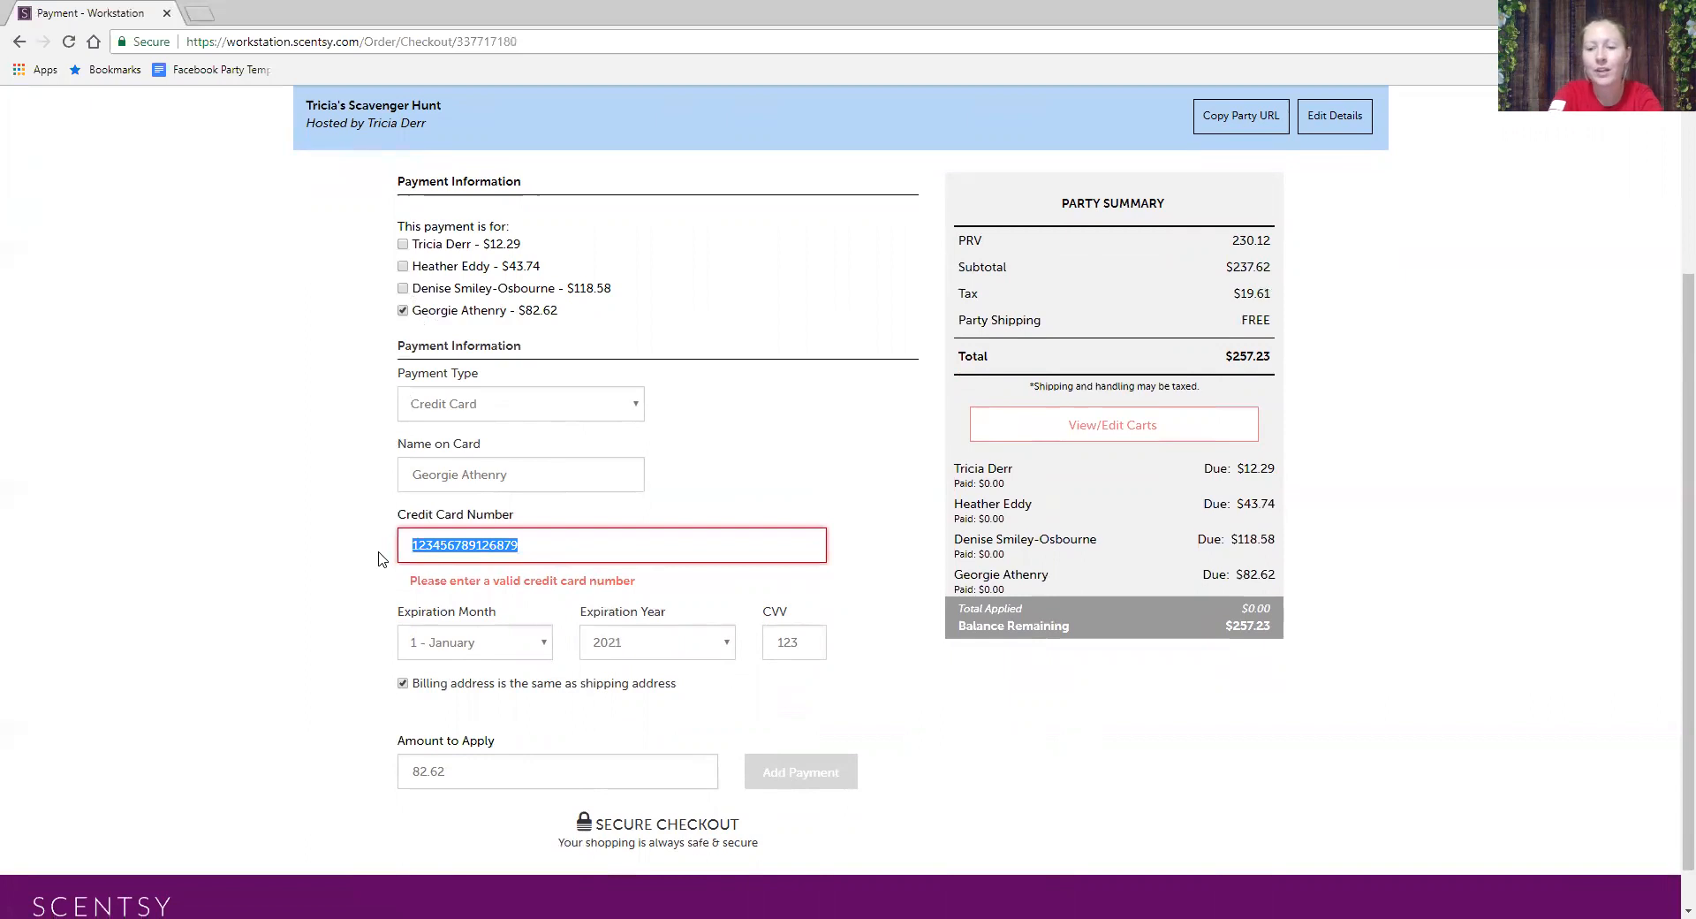
- Retype the card number, then select and delete it to empty the field
{"action": "type", "text": "1234"}
{"action": "type", "text": "7"}
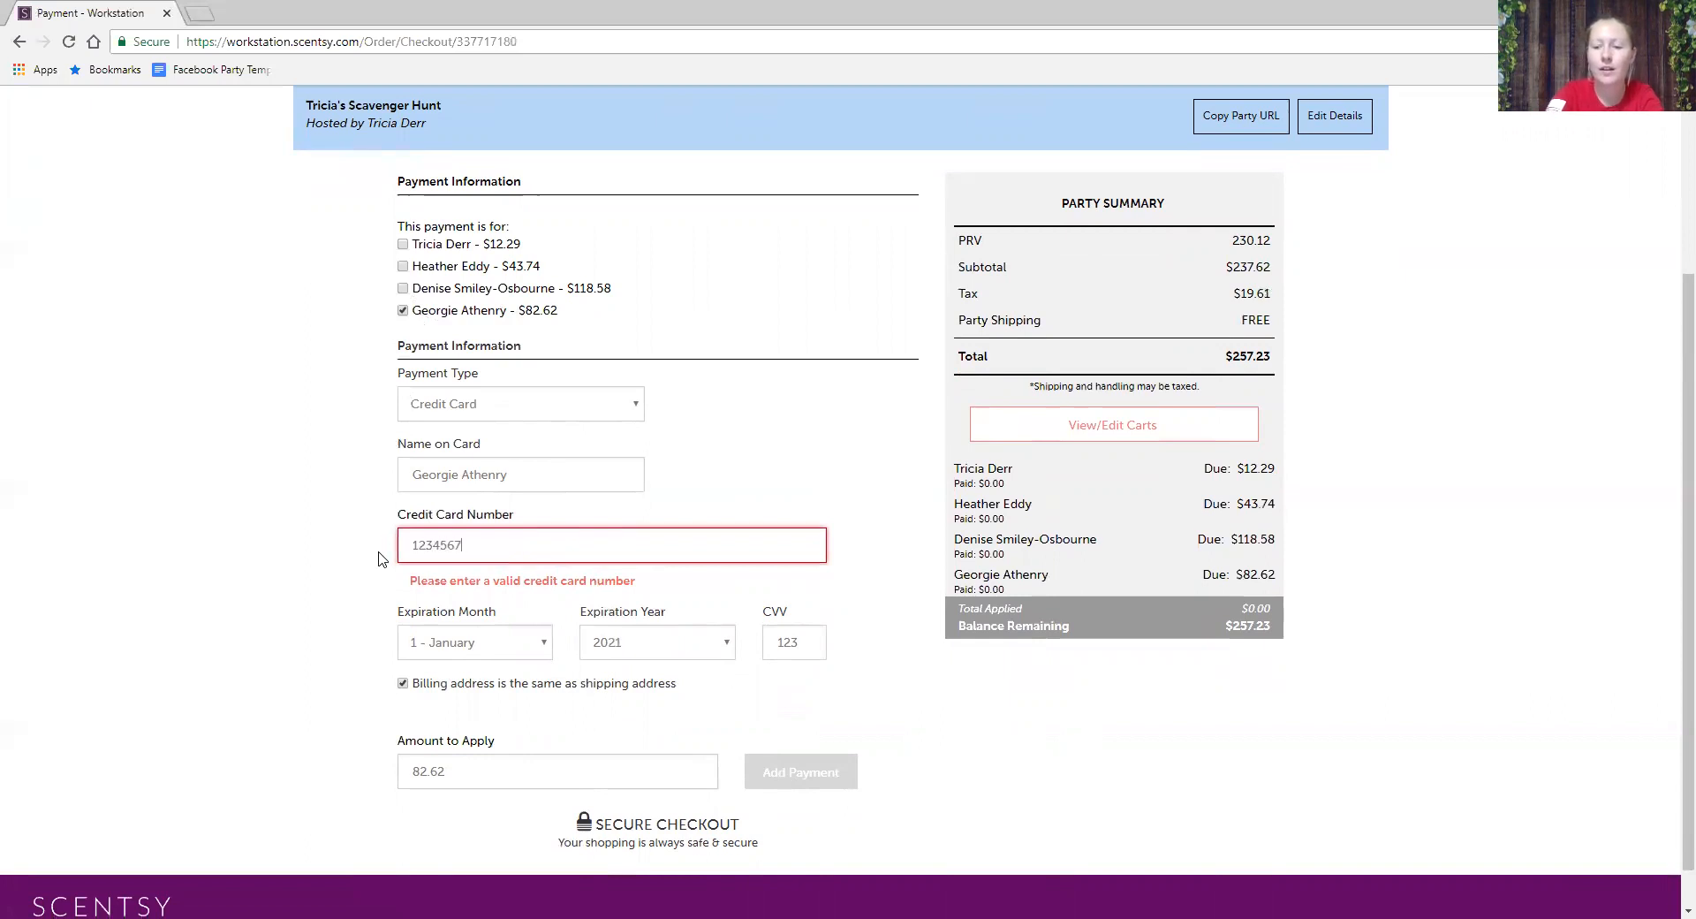
{"action": "type", "text": "89123"}
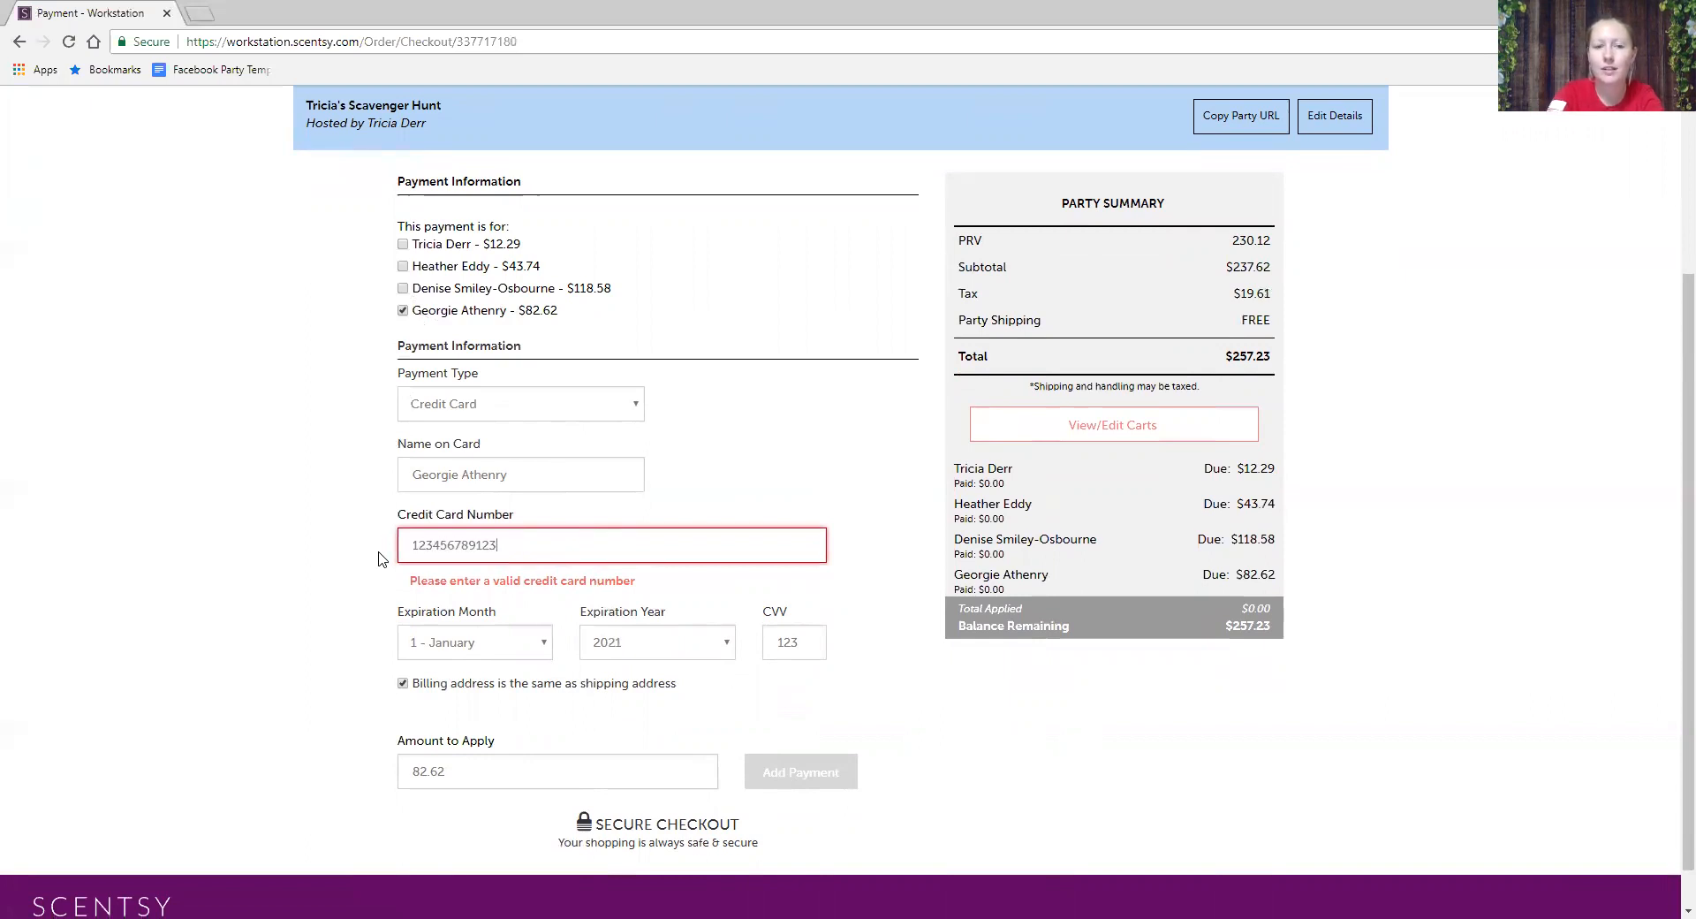
{"action": "type", "text": "4567"}
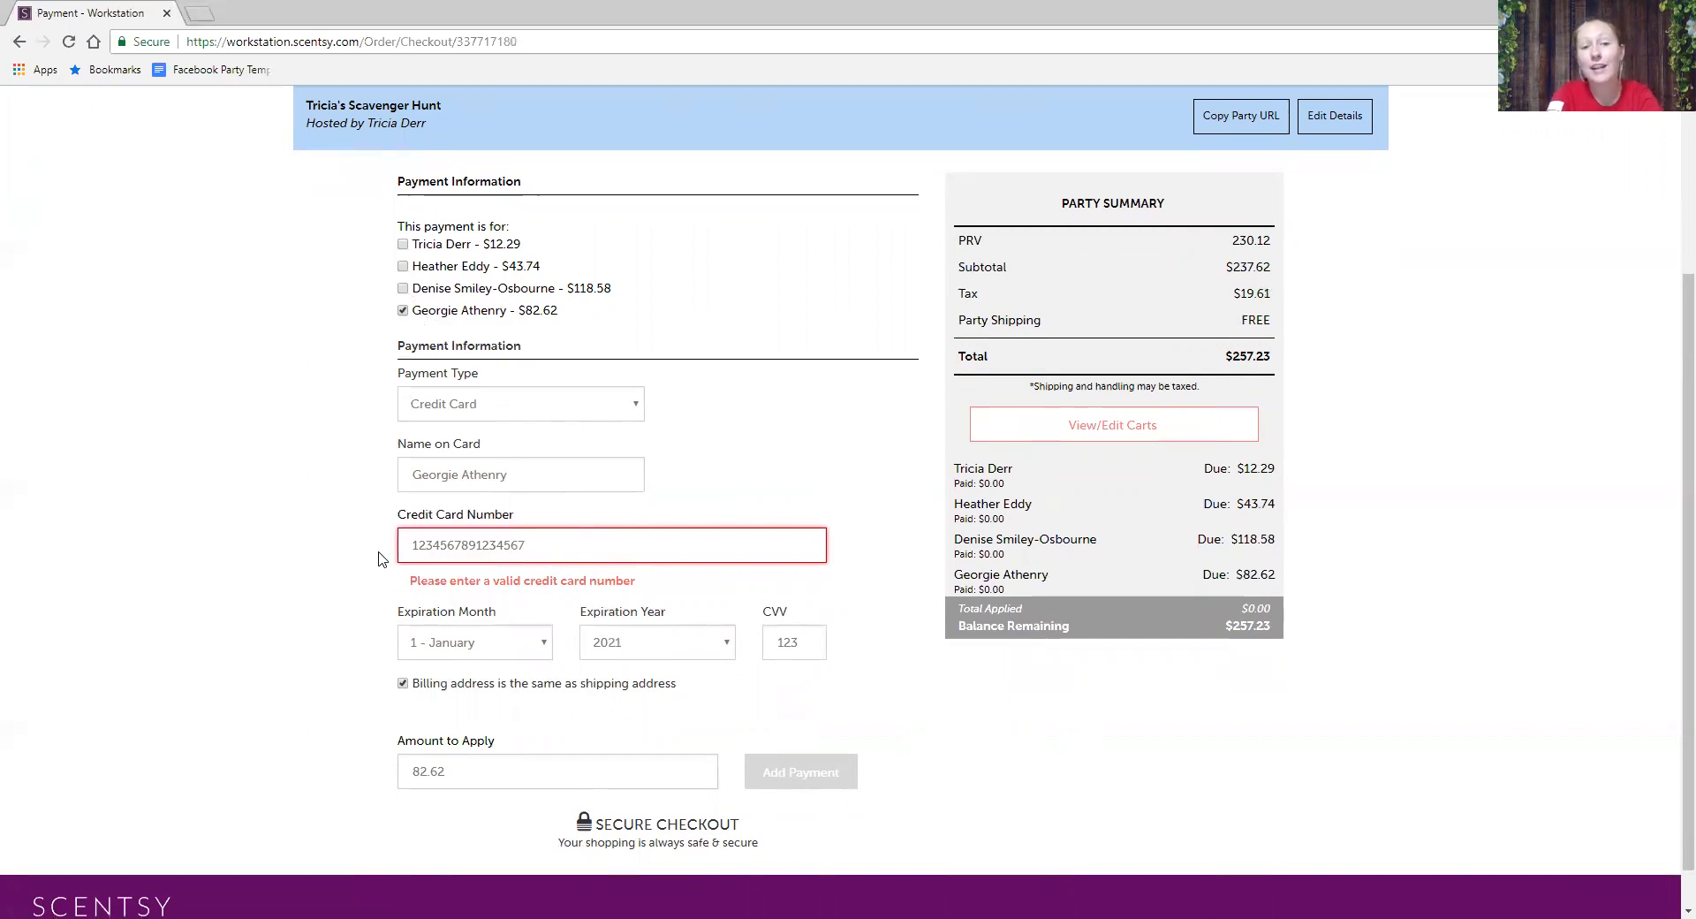
{"action": "left_click_drag", "start_coordinate": [632, 550], "coordinate": [329, 527]}
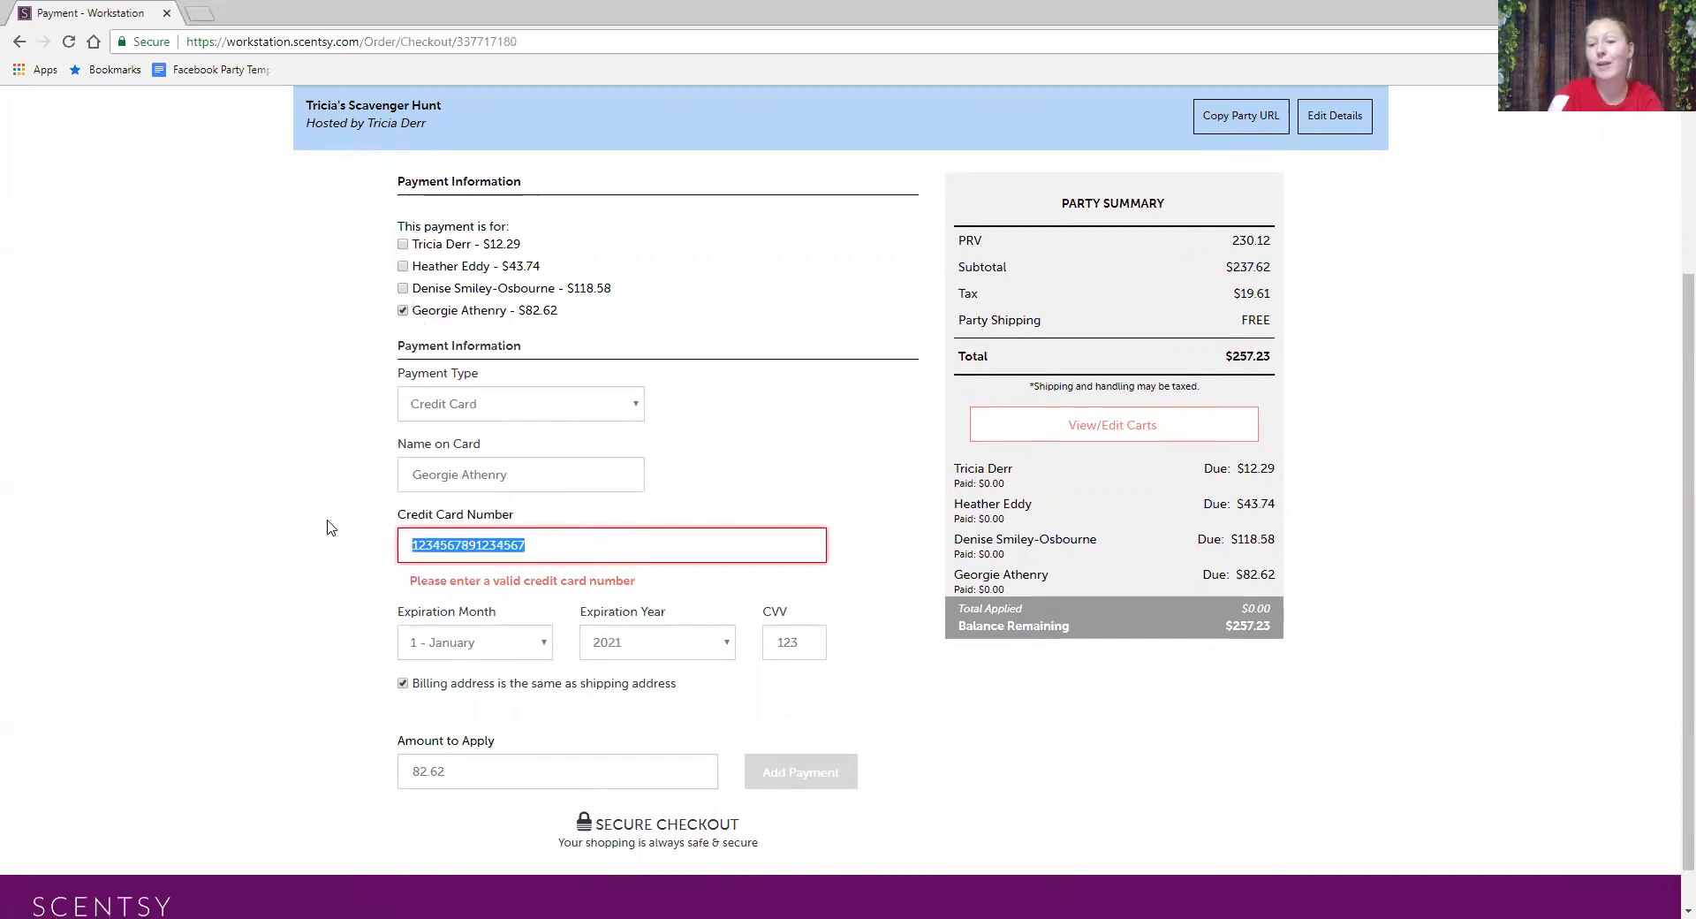
{"action": "key", "text": "BackSpace"}
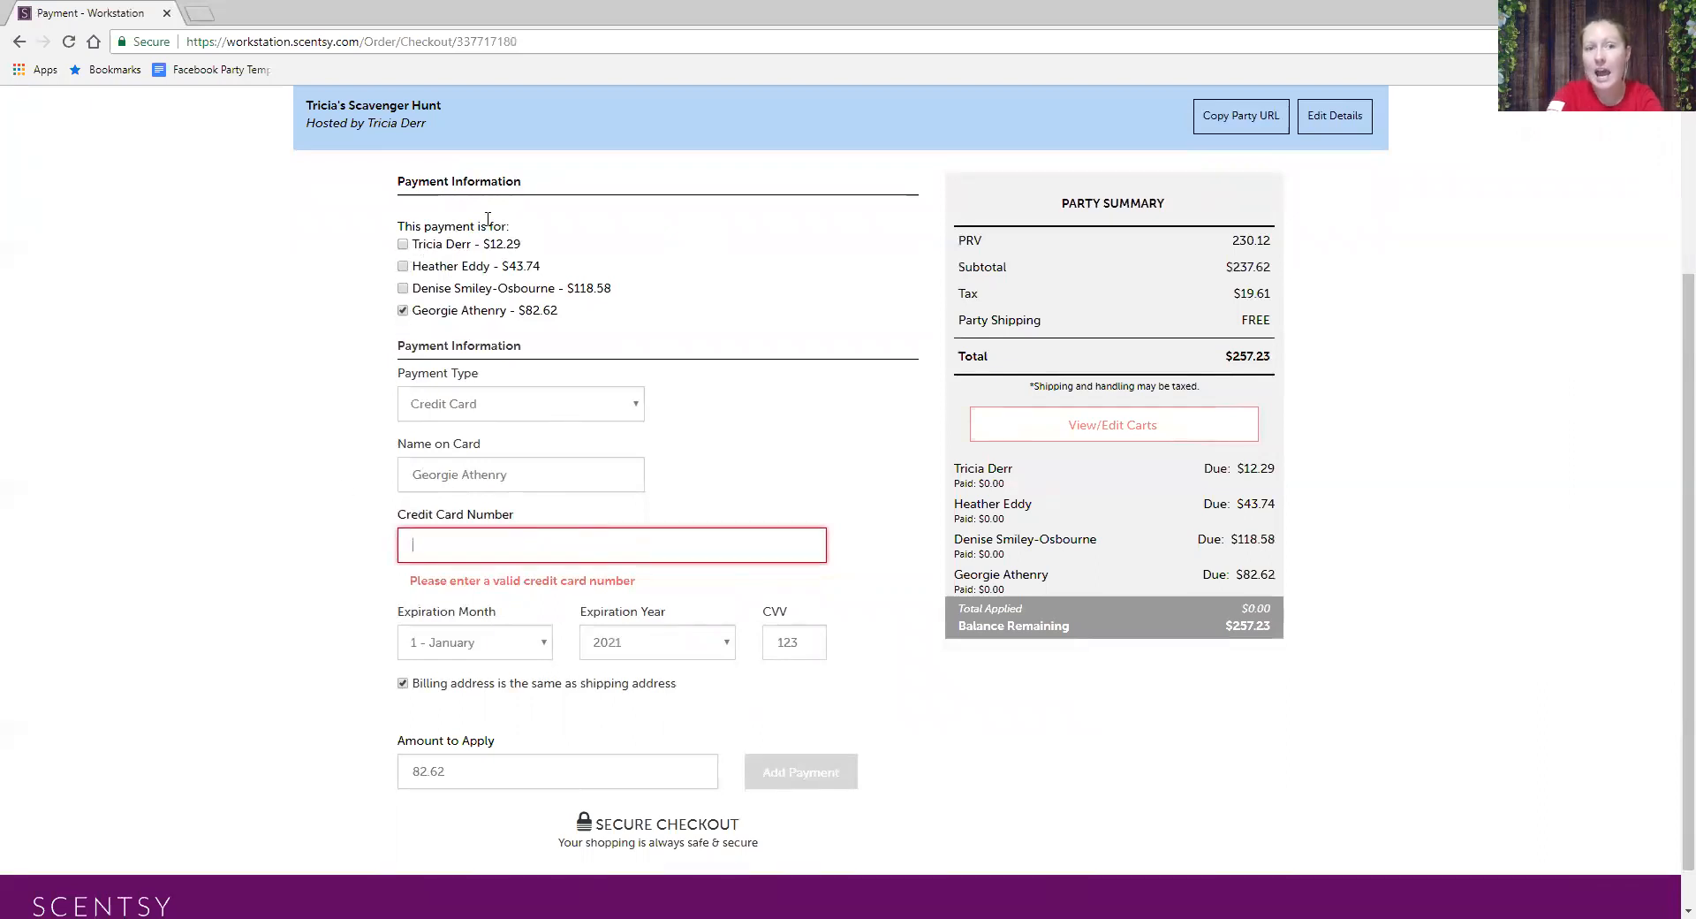
- Go to the ORDERS section from the top navigation
{"action": "left_click", "coordinate": [537, 522]}
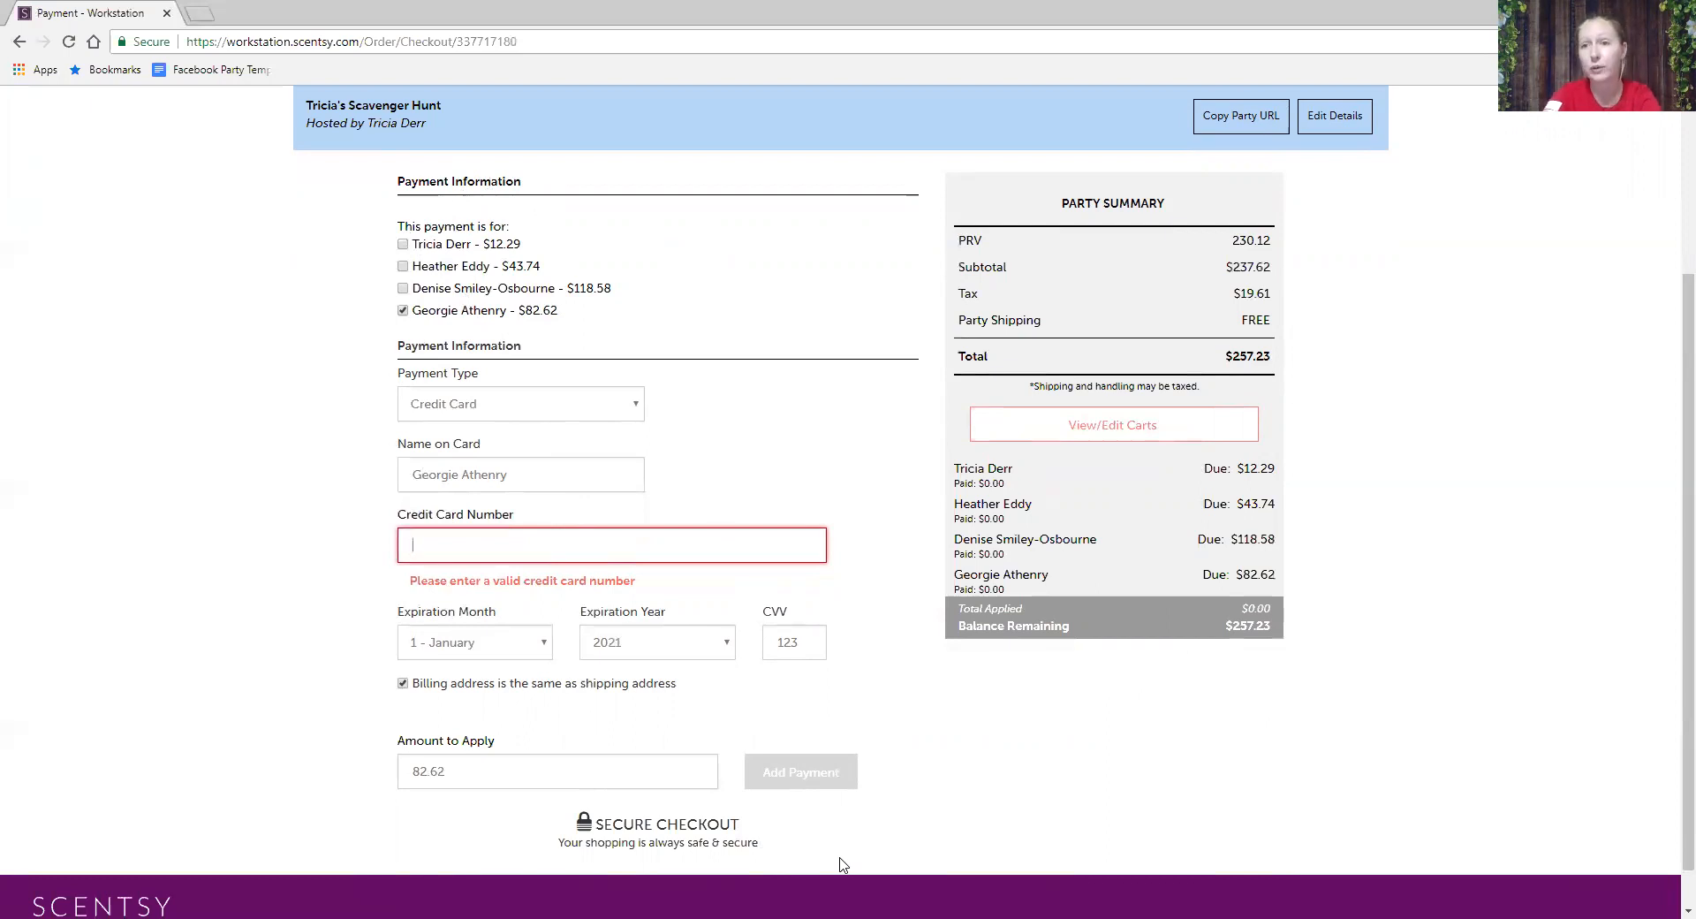
{"action": "scroll", "coordinate": [842, 864], "scroll_direction": "up", "scroll_amount": 3}
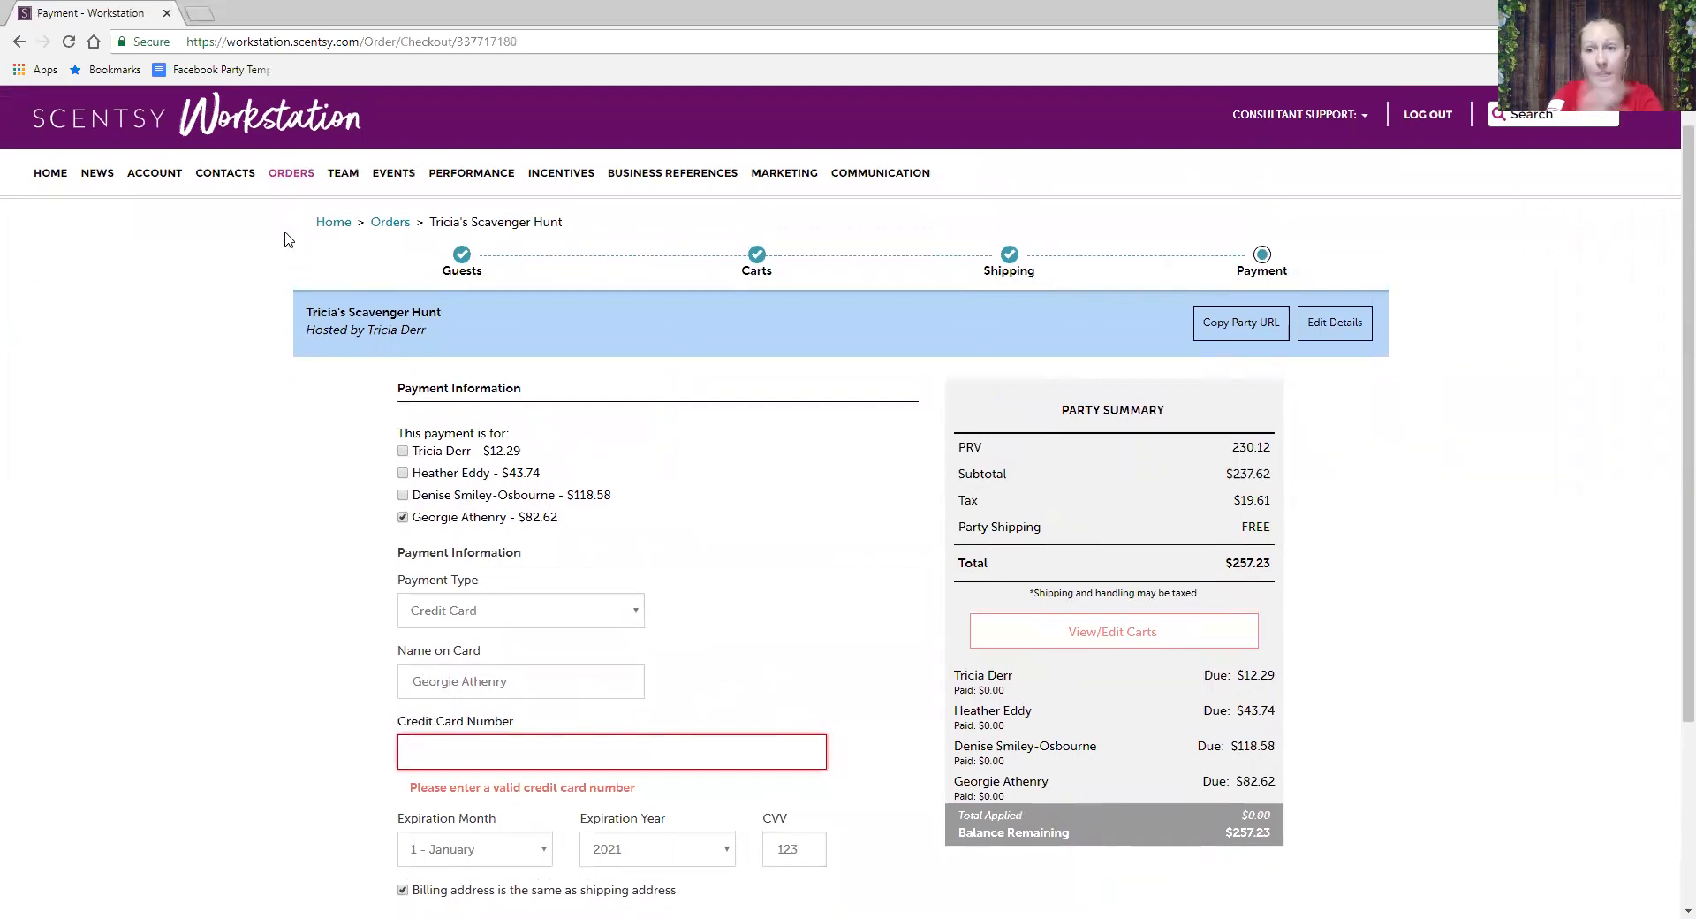
{"action": "left_click", "coordinate": [292, 174]}
- Show the HISTORY tab listing the past 30 days' orders
{"action": "left_click", "coordinate": [1012, 299]}
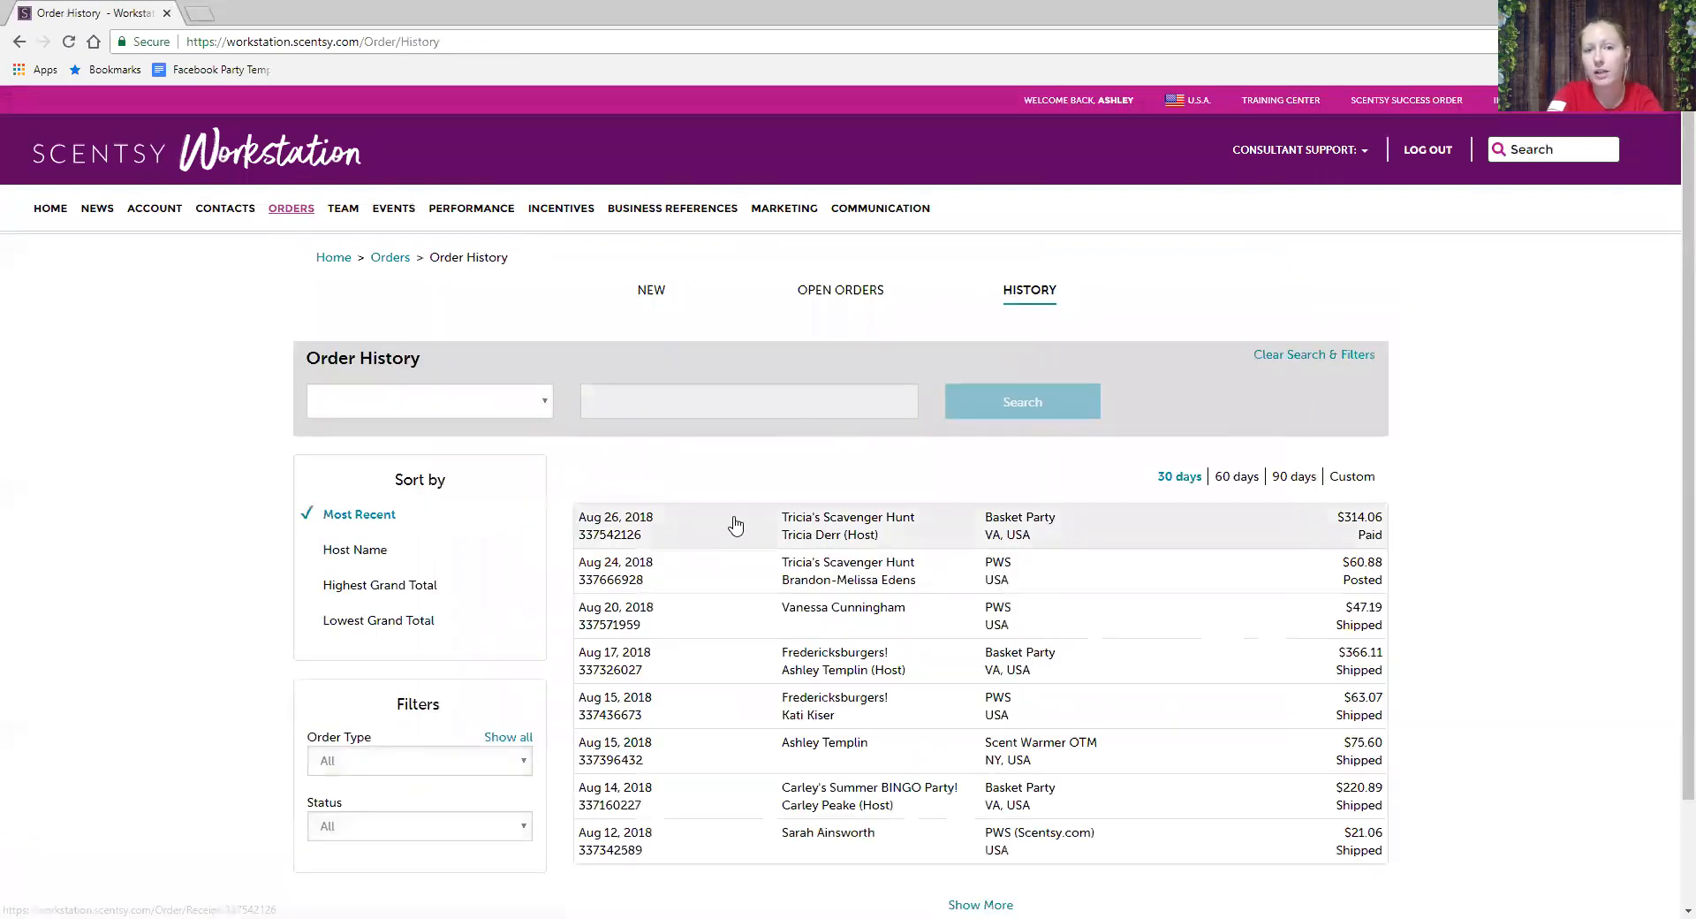